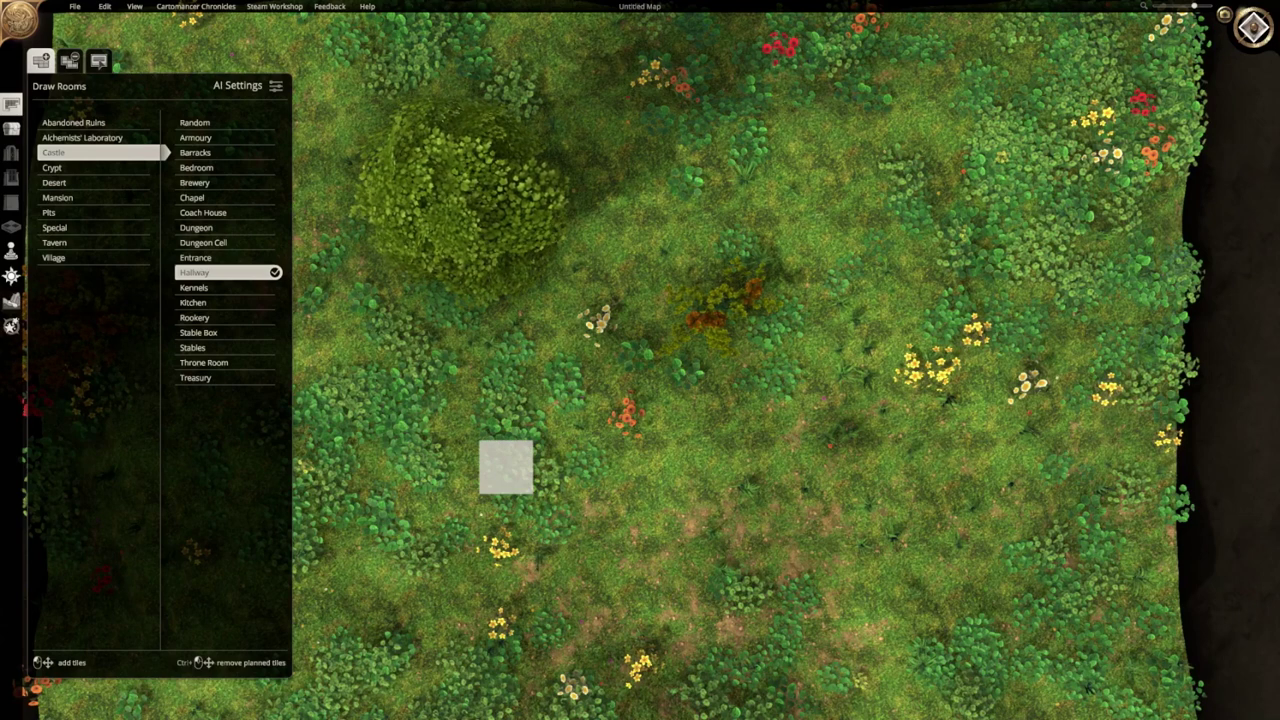
Examine the empty grass map from above, from the sides and without the room-drawing options.
right_drag(613, 467, 629, 287)
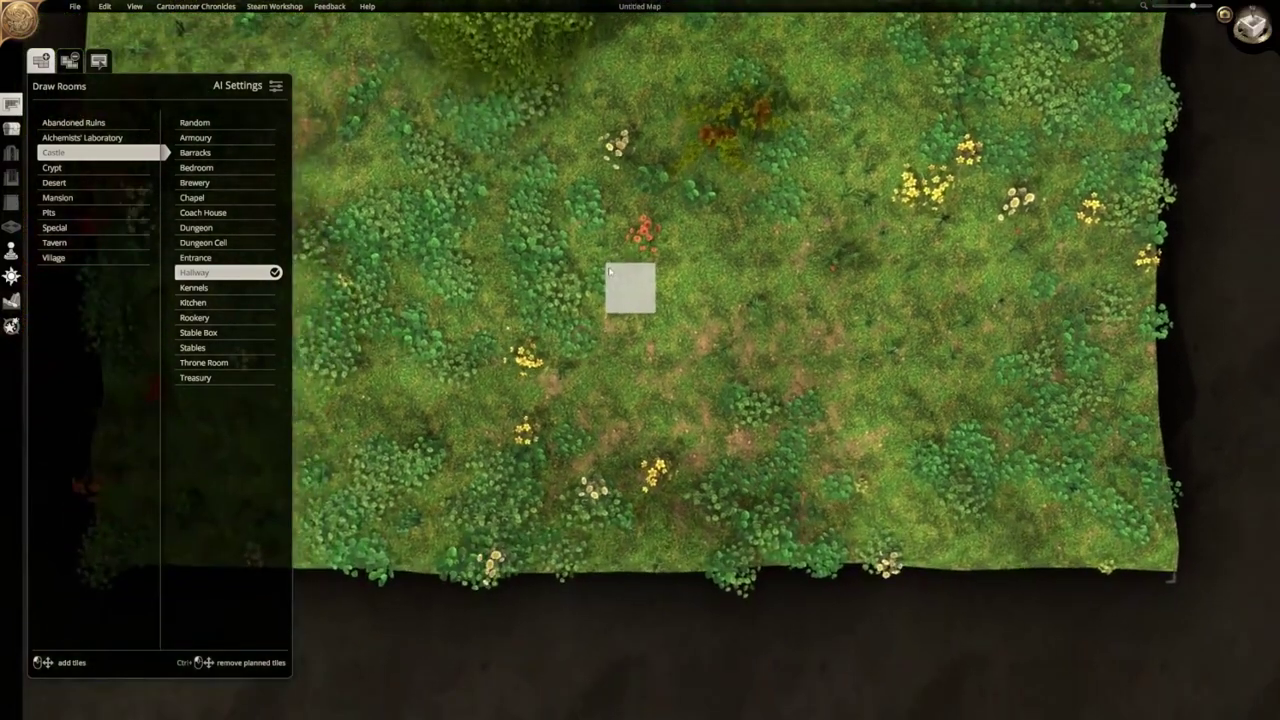
middle_drag(629, 287, 608, 141)
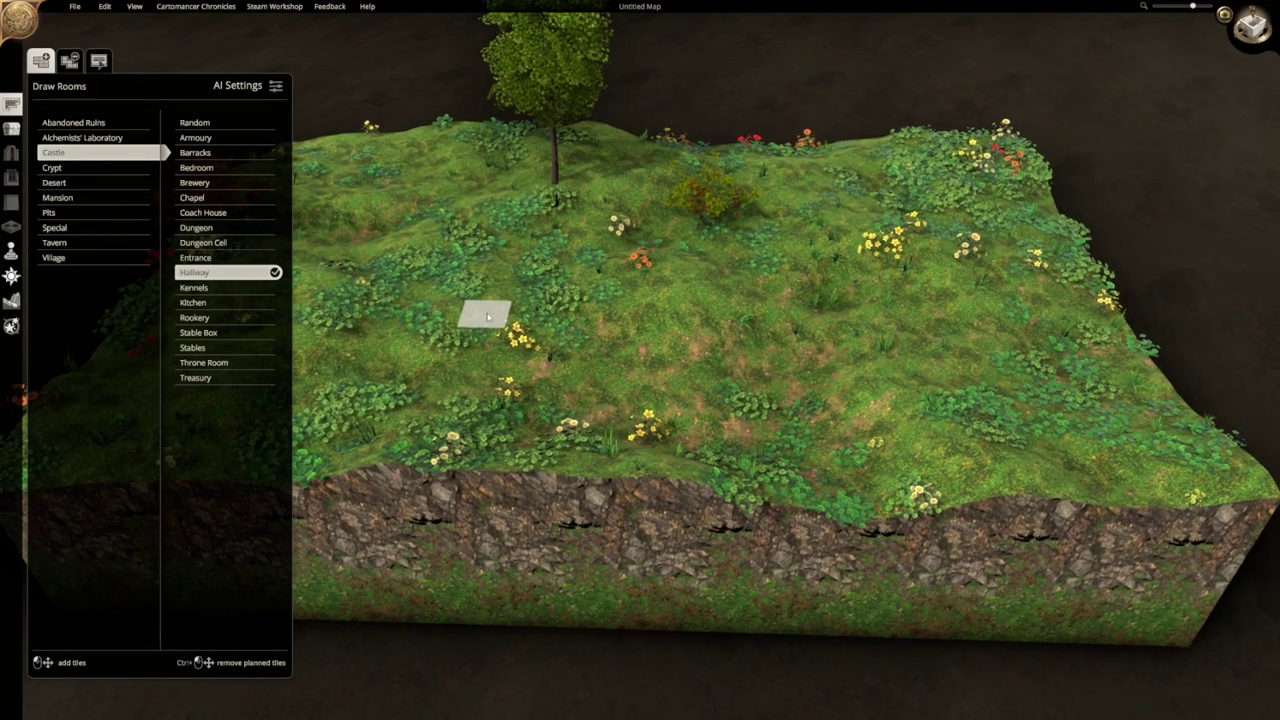
middle_drag(486, 316, 683, 357)
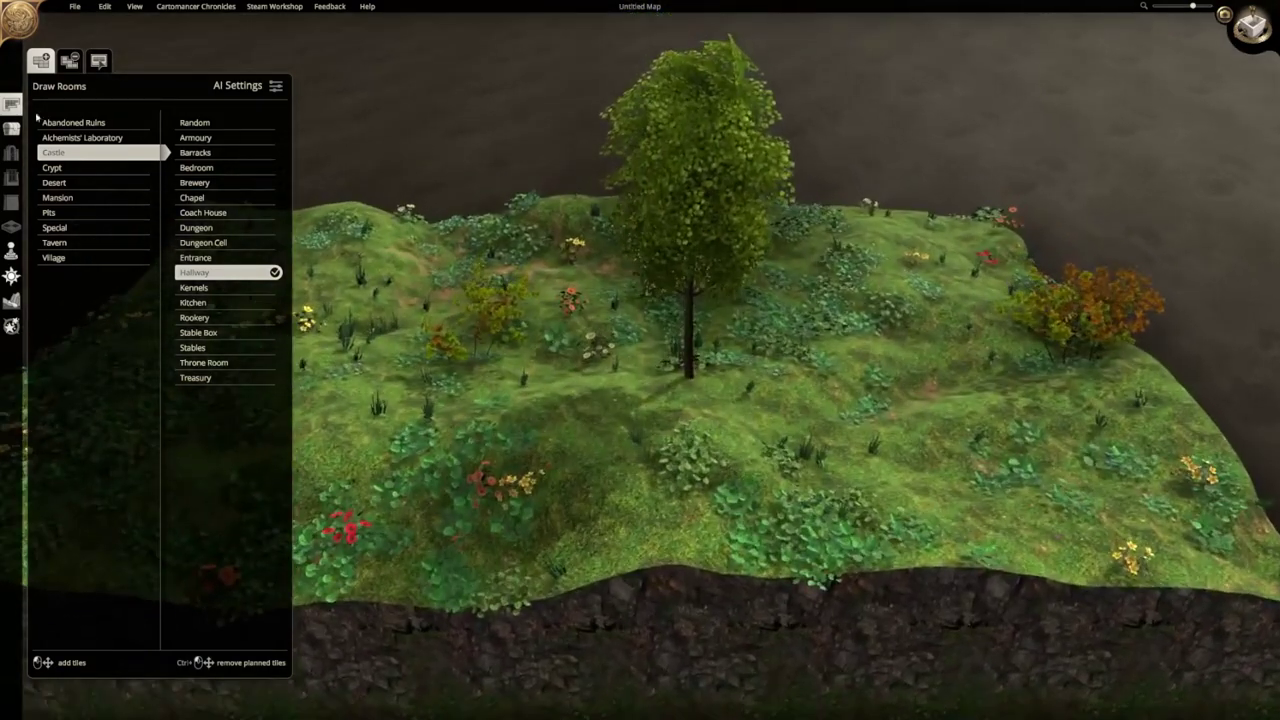
click(12, 105)
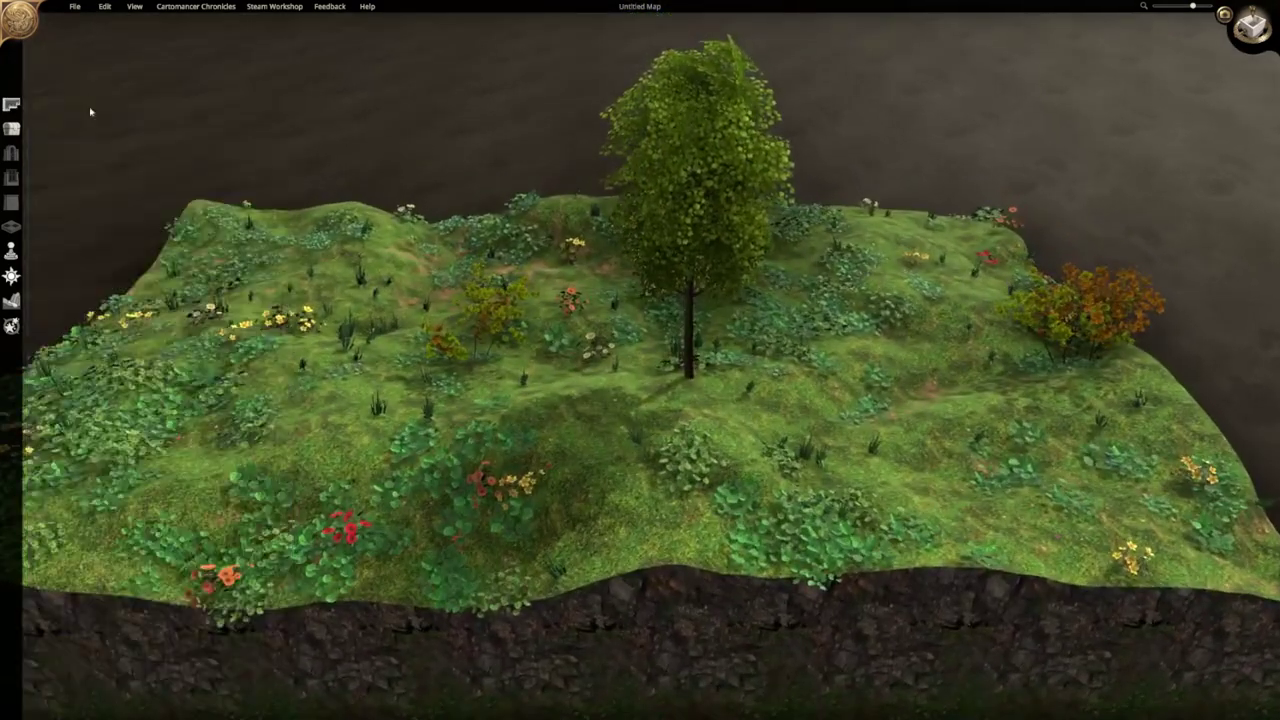
key(w)
key(d)
click(592, 312)
key(d)
middle_drag(689, 372, 621, 332)
click(621, 332)
right_drag(622, 333, 11, 104)
Set the room-drawing style to Tavern with the Random room type.
click(11, 104)
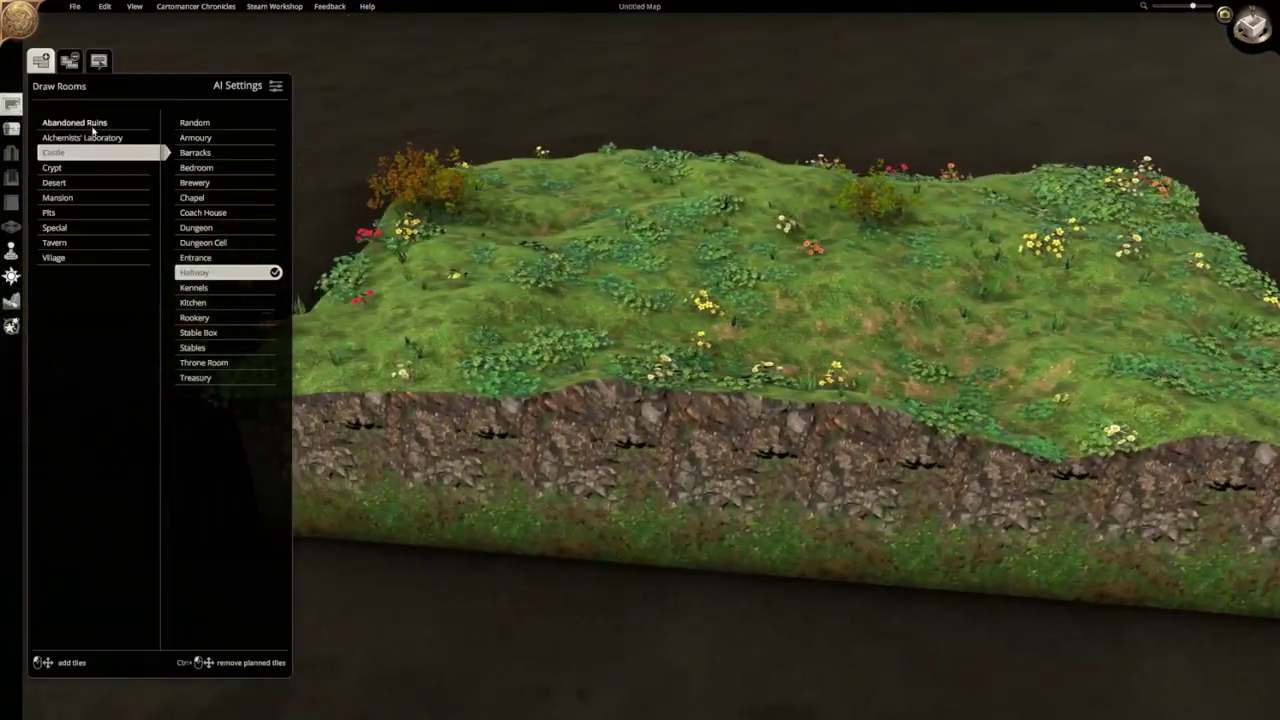
click(94, 122)
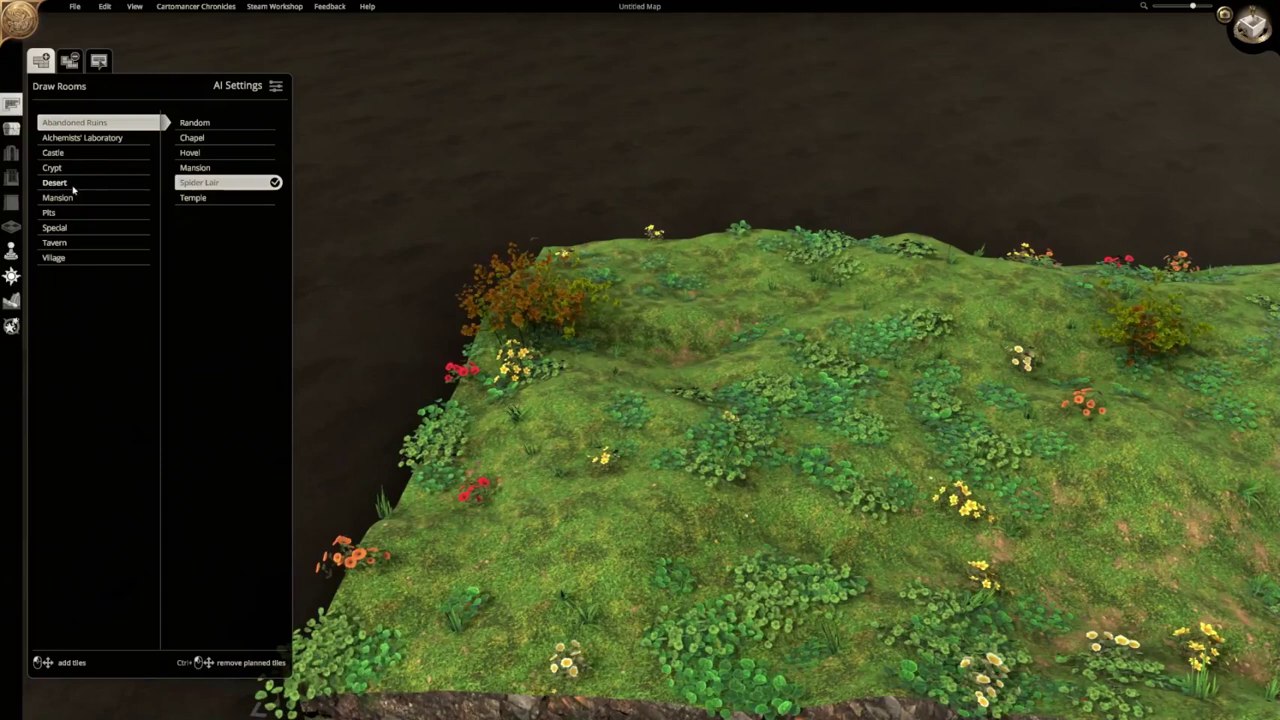
click(82, 246)
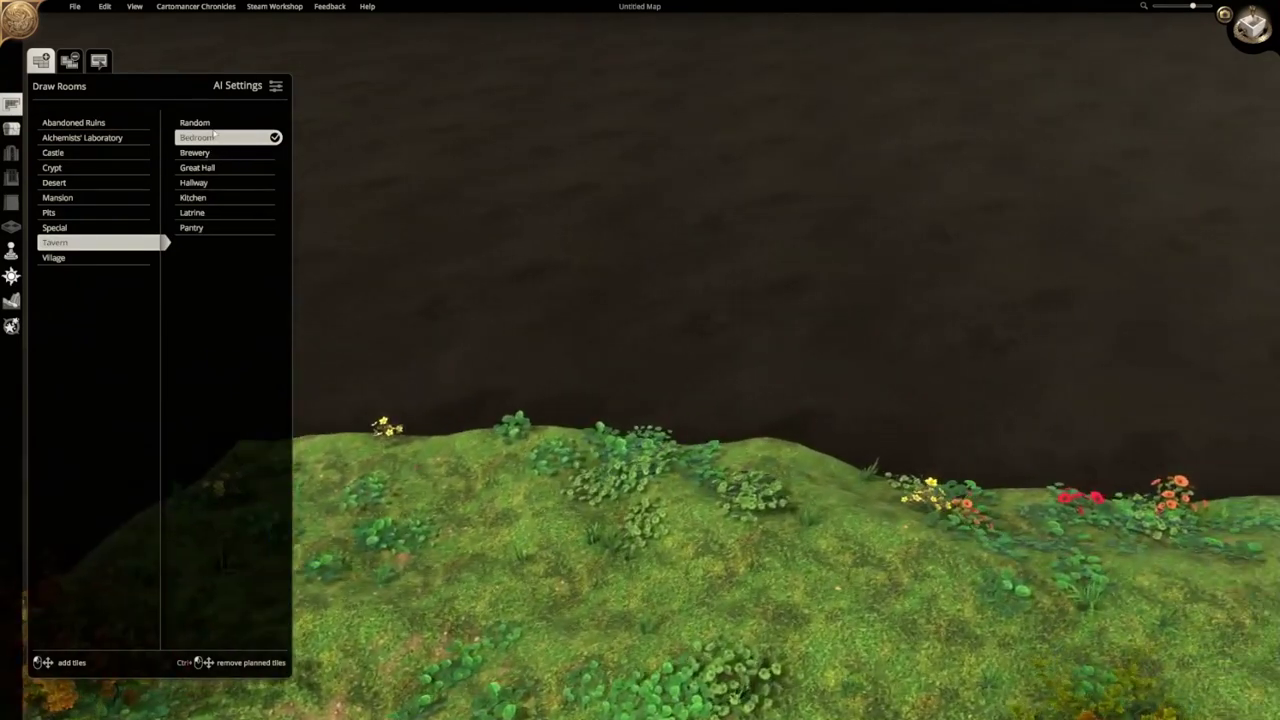
click(205, 123)
Draw a rectangular random Tavern room covering nearly the whole grass map and generate it.
drag(557, 460, 856, 603)
middle_drag(884, 549, 272, 501)
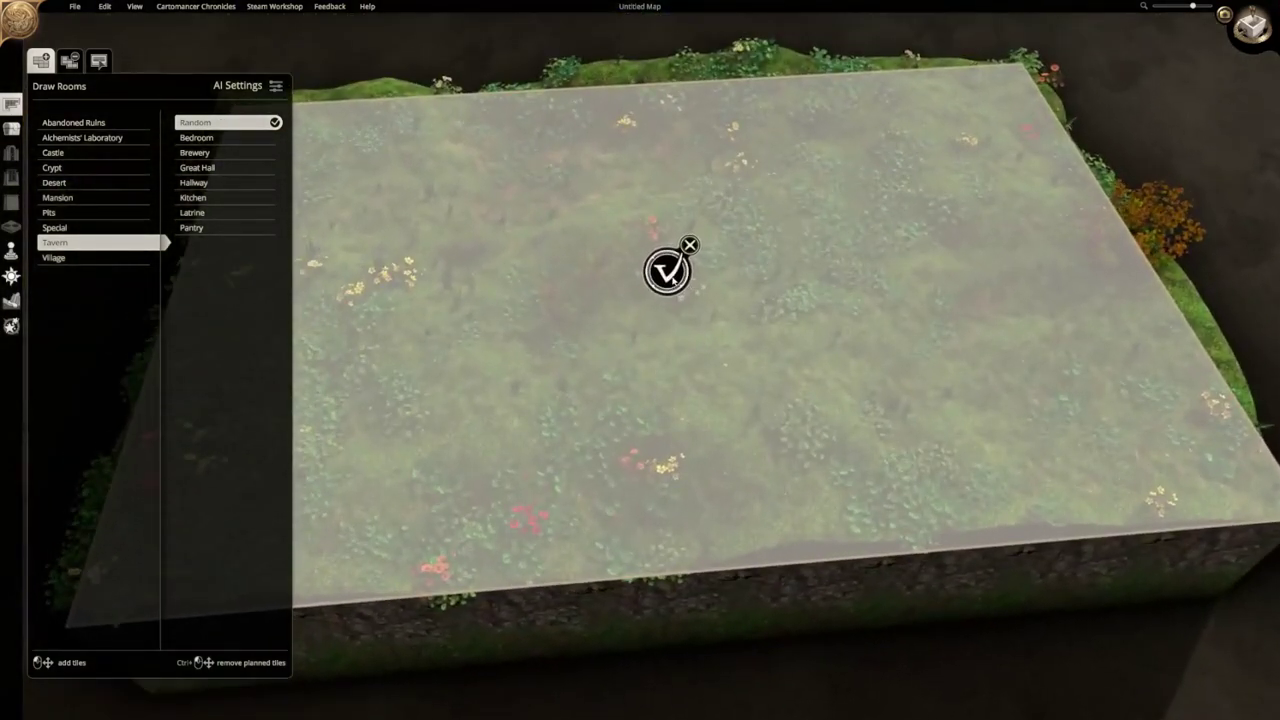
click(667, 271)
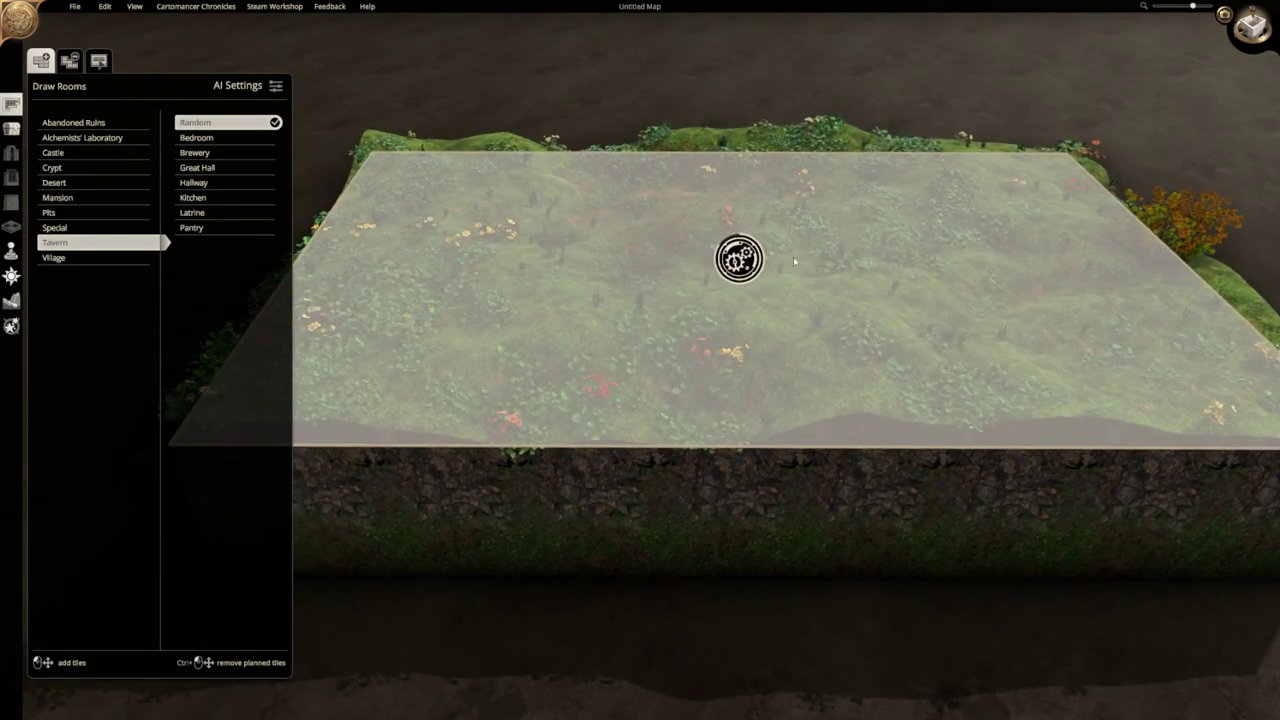
key(d)
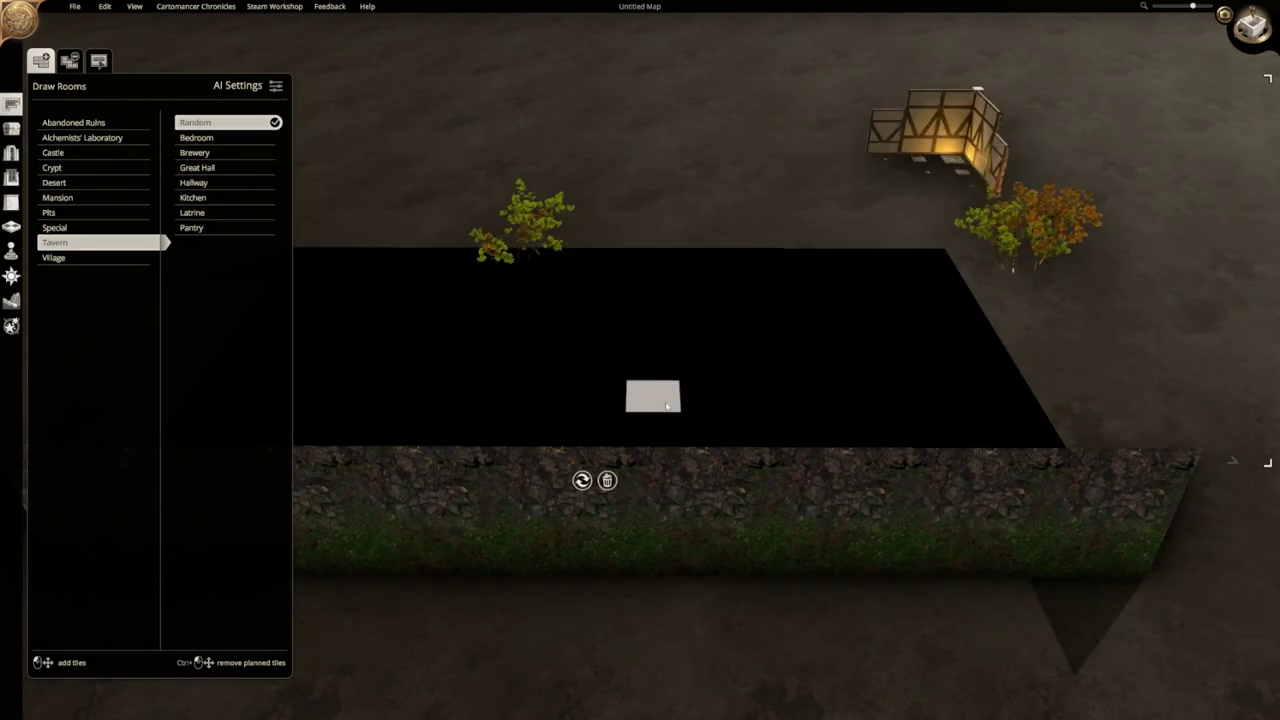
middle_drag(1005, 352, 543, 380)
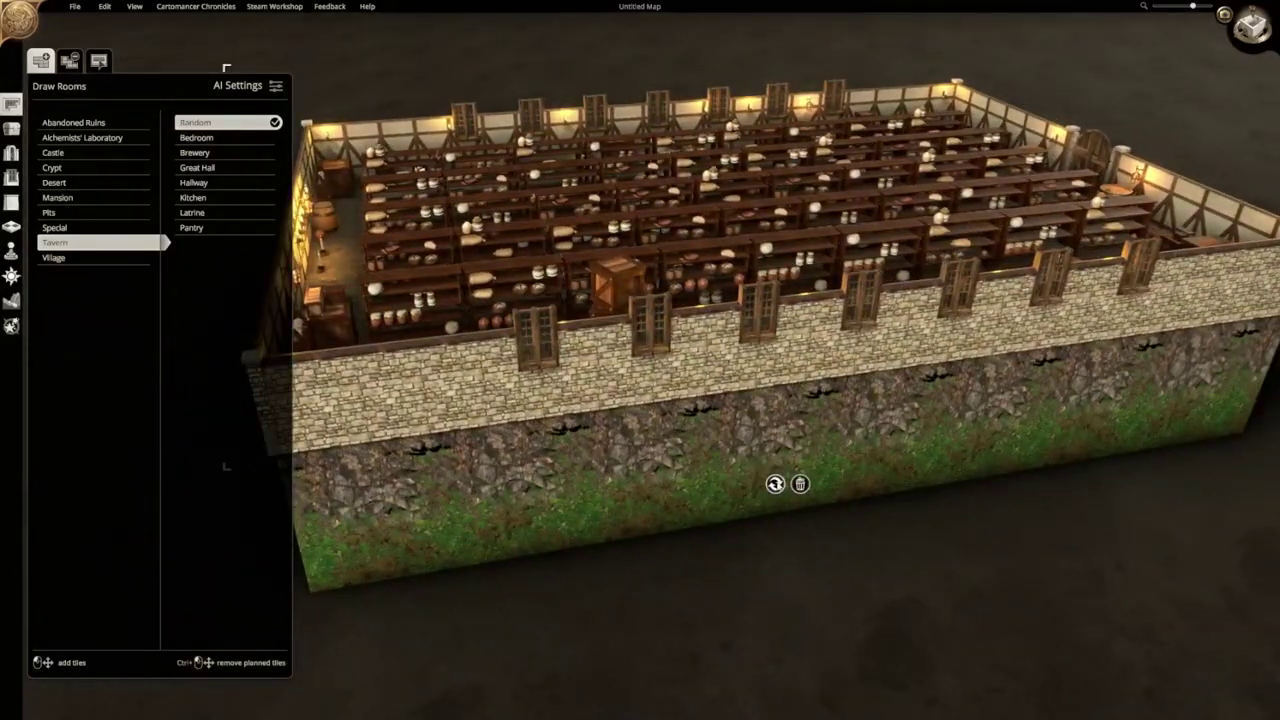
Regenerate the furnished tavern room with a different random layout and inspect it.
click(776, 484)
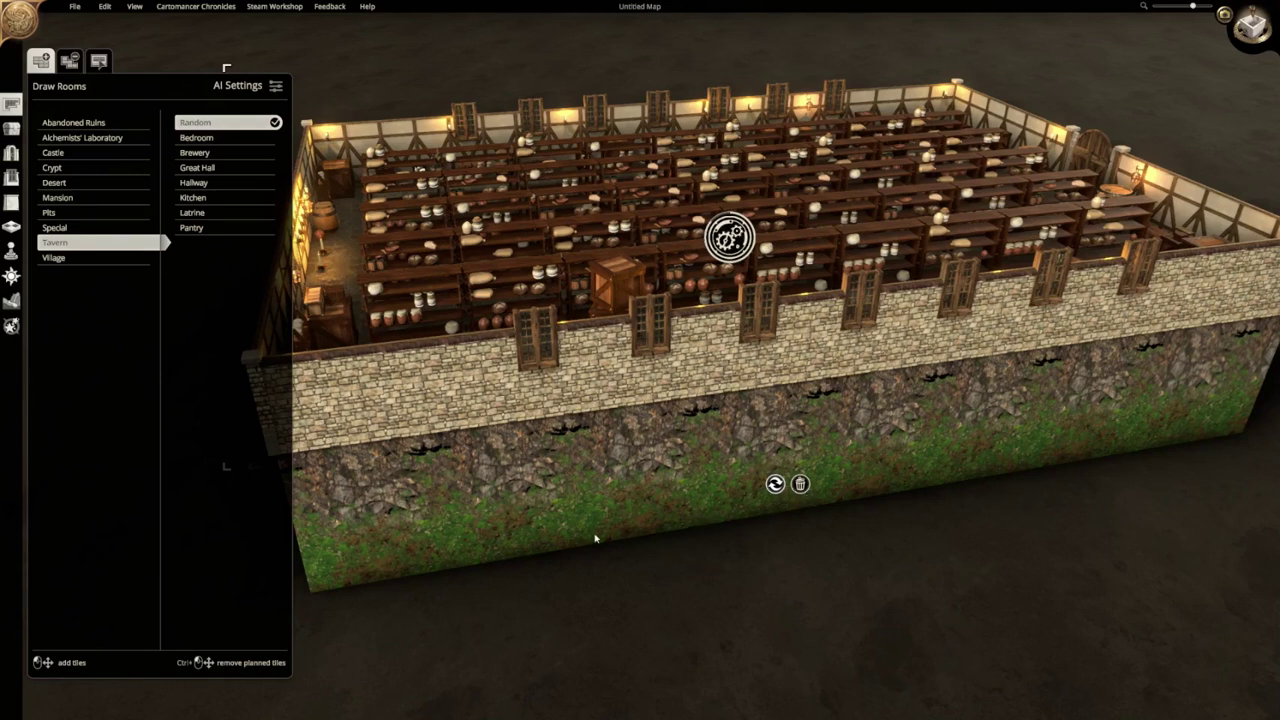
key(w)
key(d)
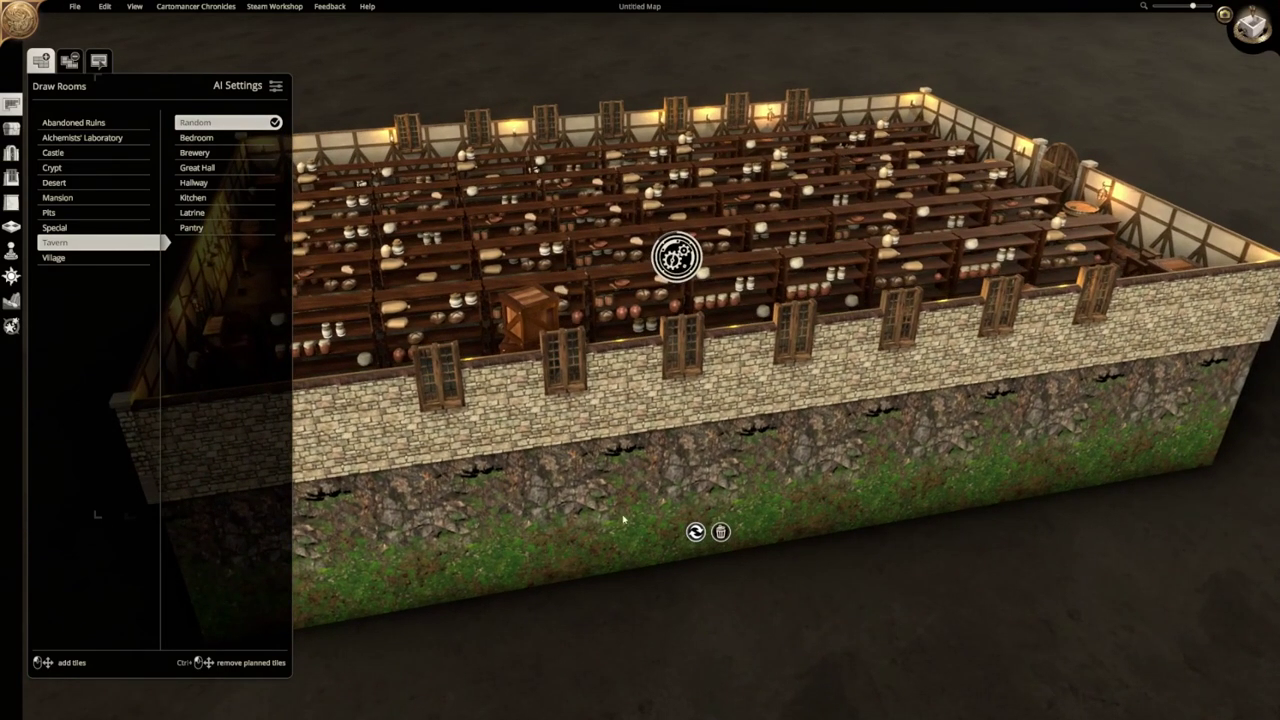
key(a)
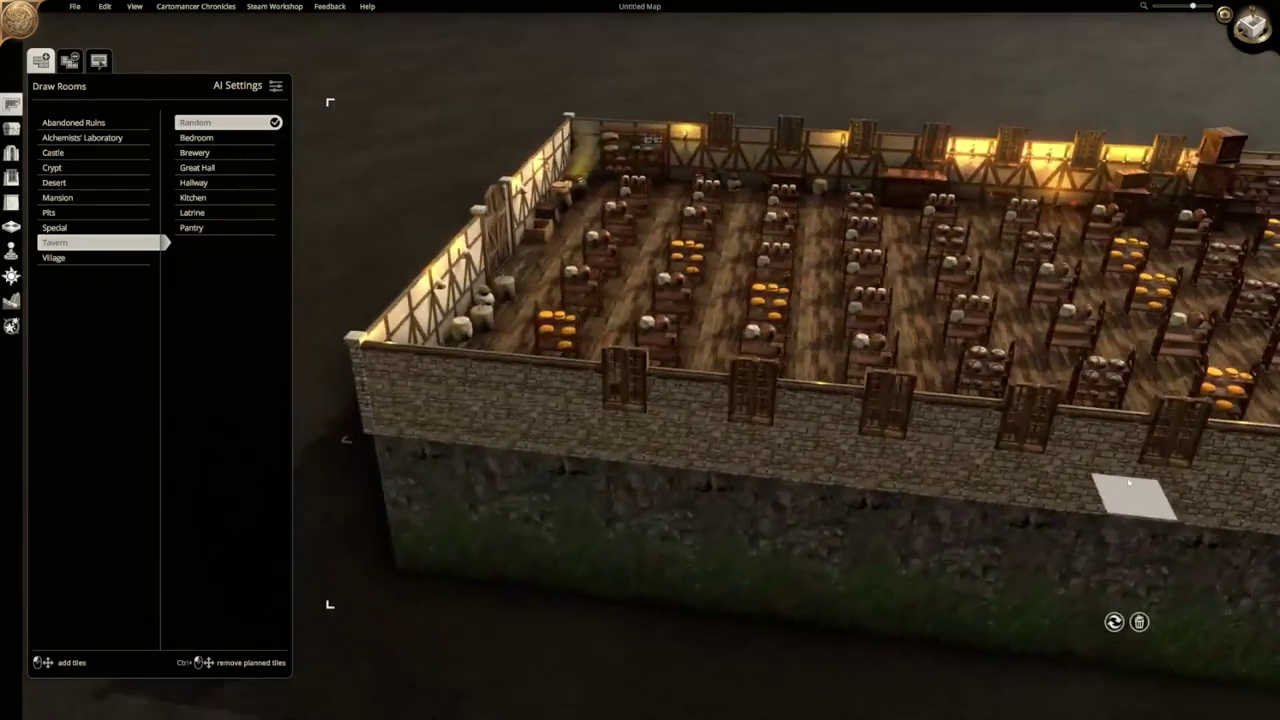
middle_drag(1134, 497, 1278, 470)
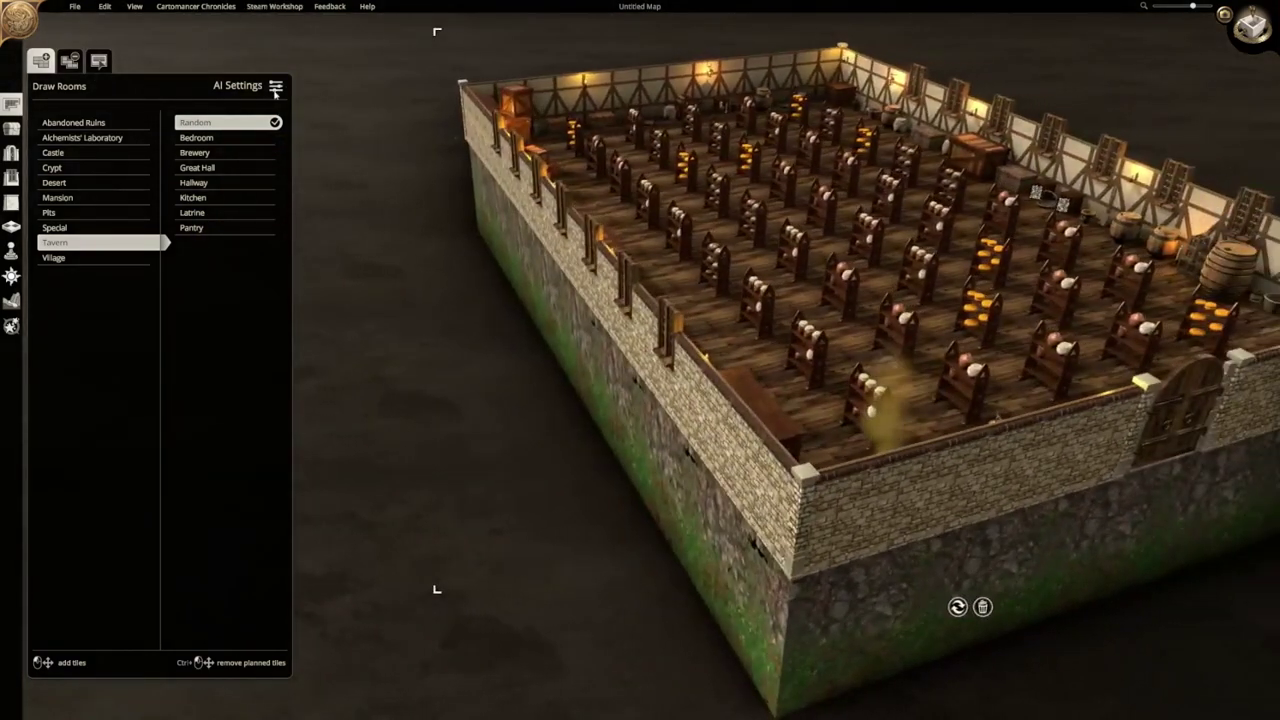
Configure the room AI settings to keep walls on and leave out objects, windows and doors.
click(276, 90)
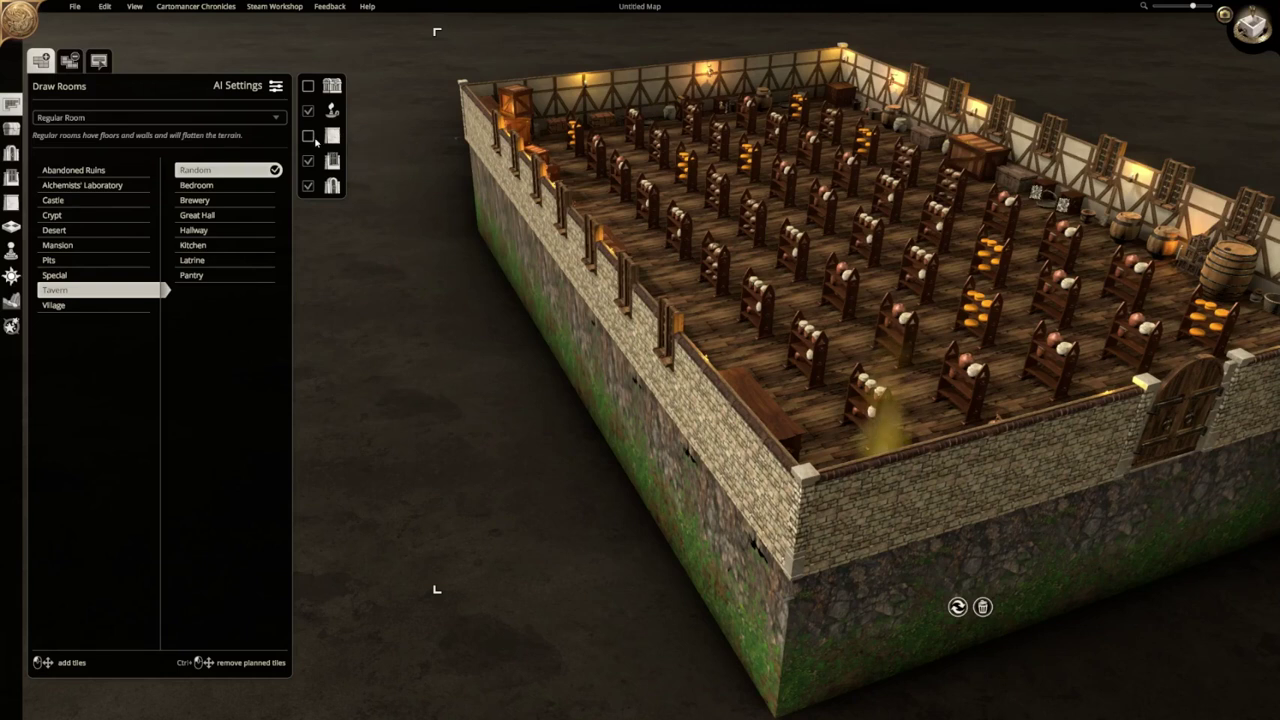
click(308, 135)
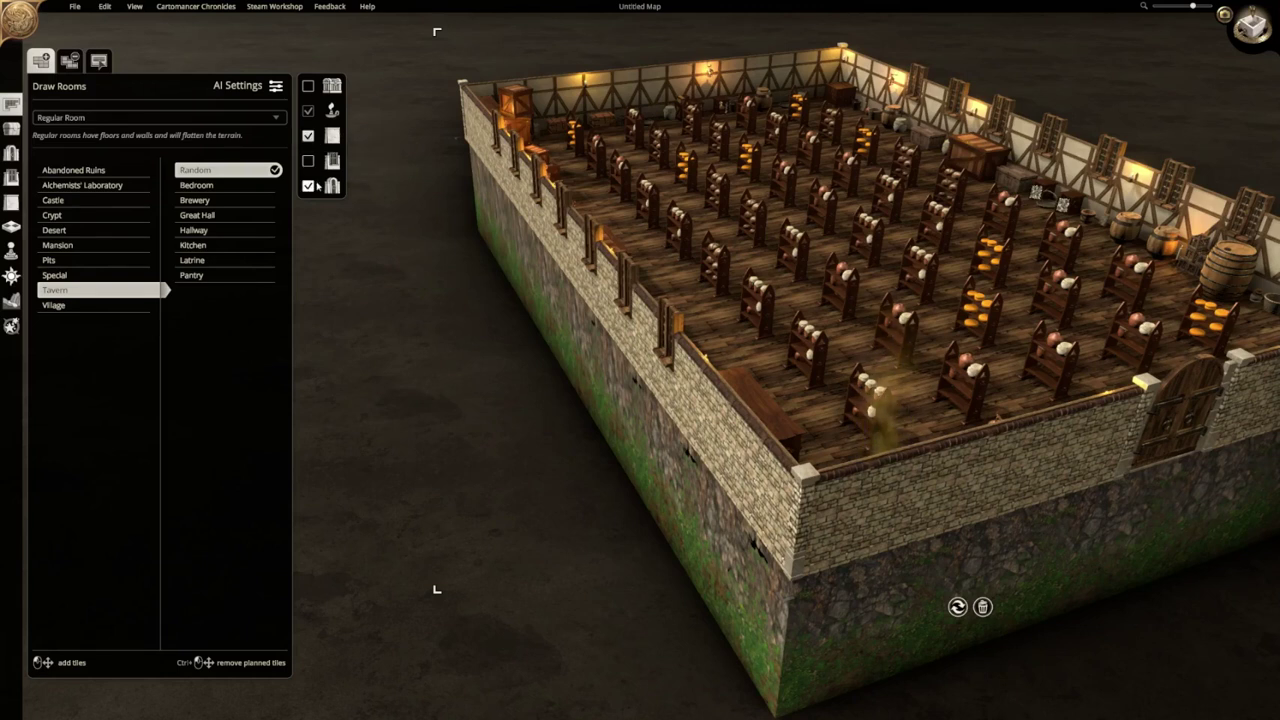
middle_drag(500, 242, 733, 411)
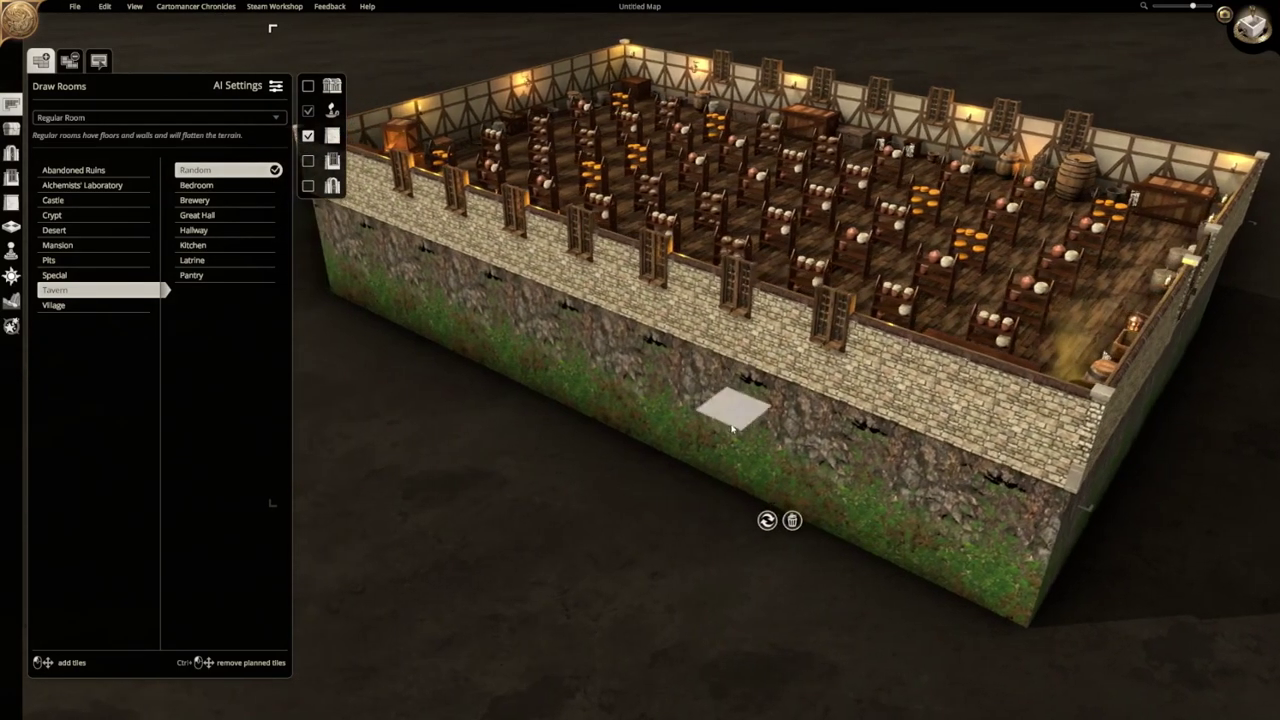
Regenerate the tavern room with the changed AI settings and delete the room.
click(767, 521)
middle_drag(603, 389, 700, 417)
middle_drag(490, 228, 916, 516)
key(d)
click(434, 609)
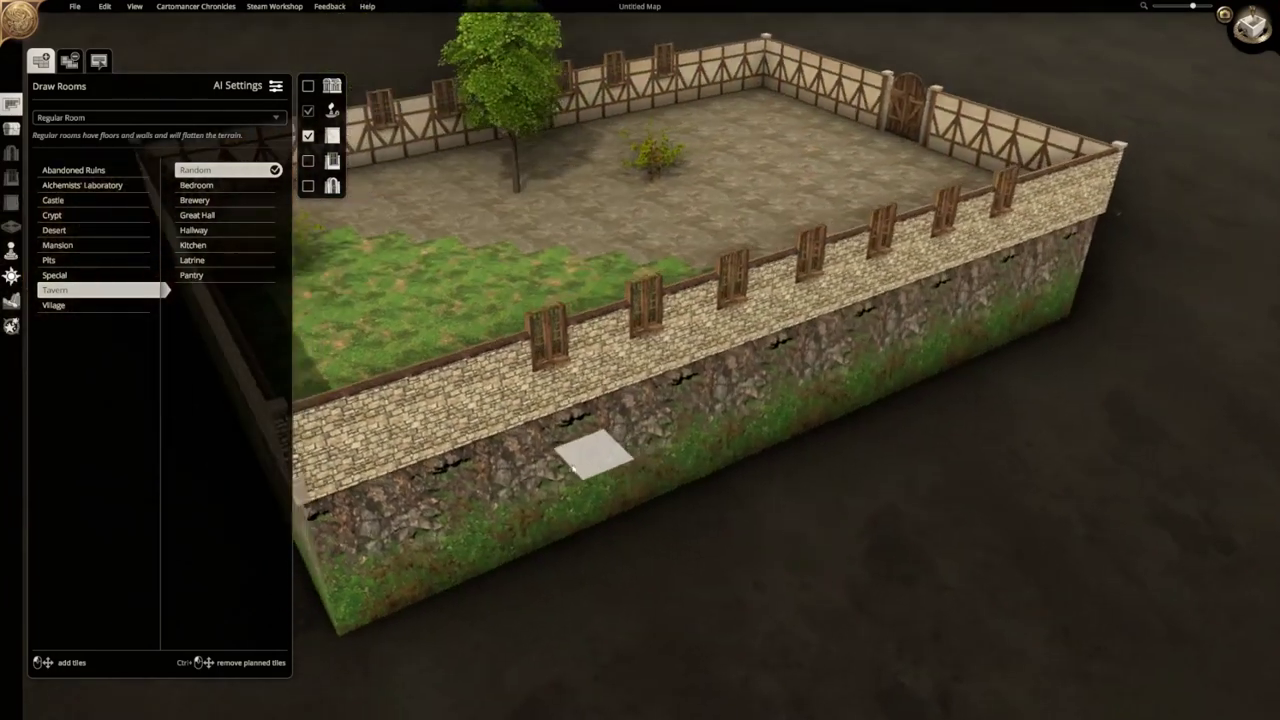
Draw a new random Tavern room across the whole grass area and generate it without furniture, windows or doors.
right_drag(586, 451, 500, 463)
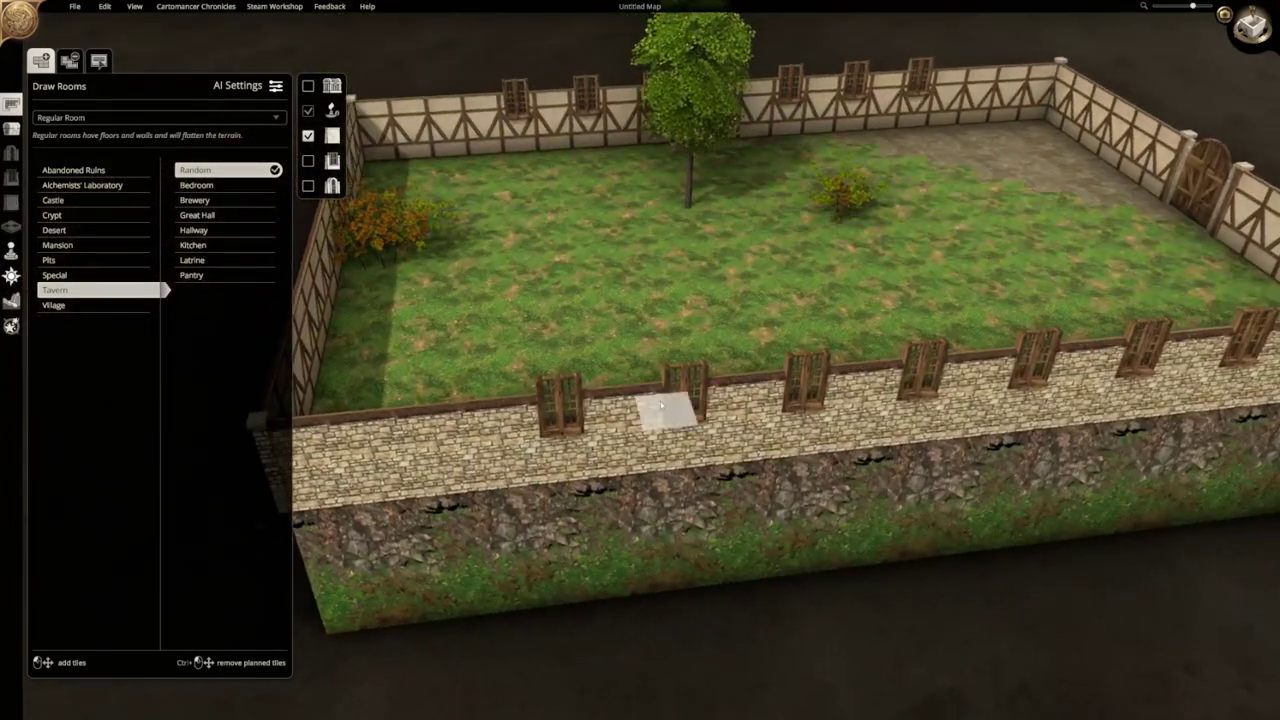
middle_drag(783, 330, 777, 400)
key(w)
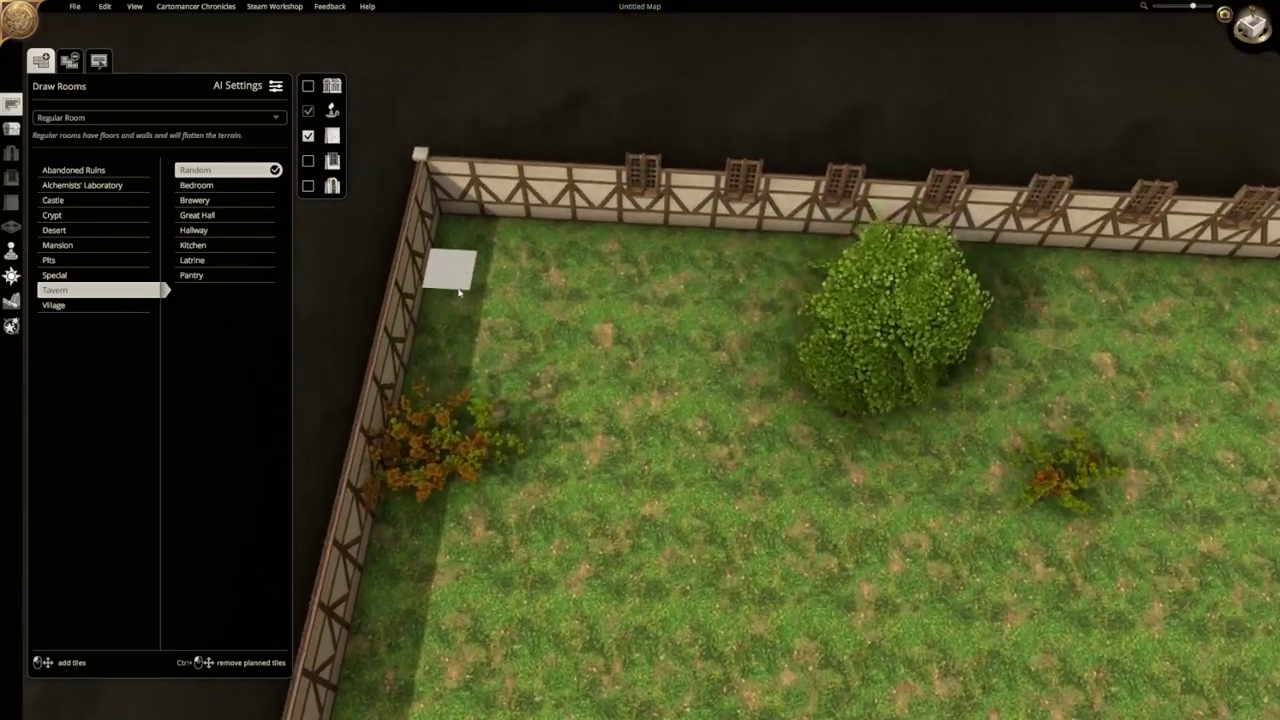
key(s)
key(d)
drag(453, 278, 752, 438)
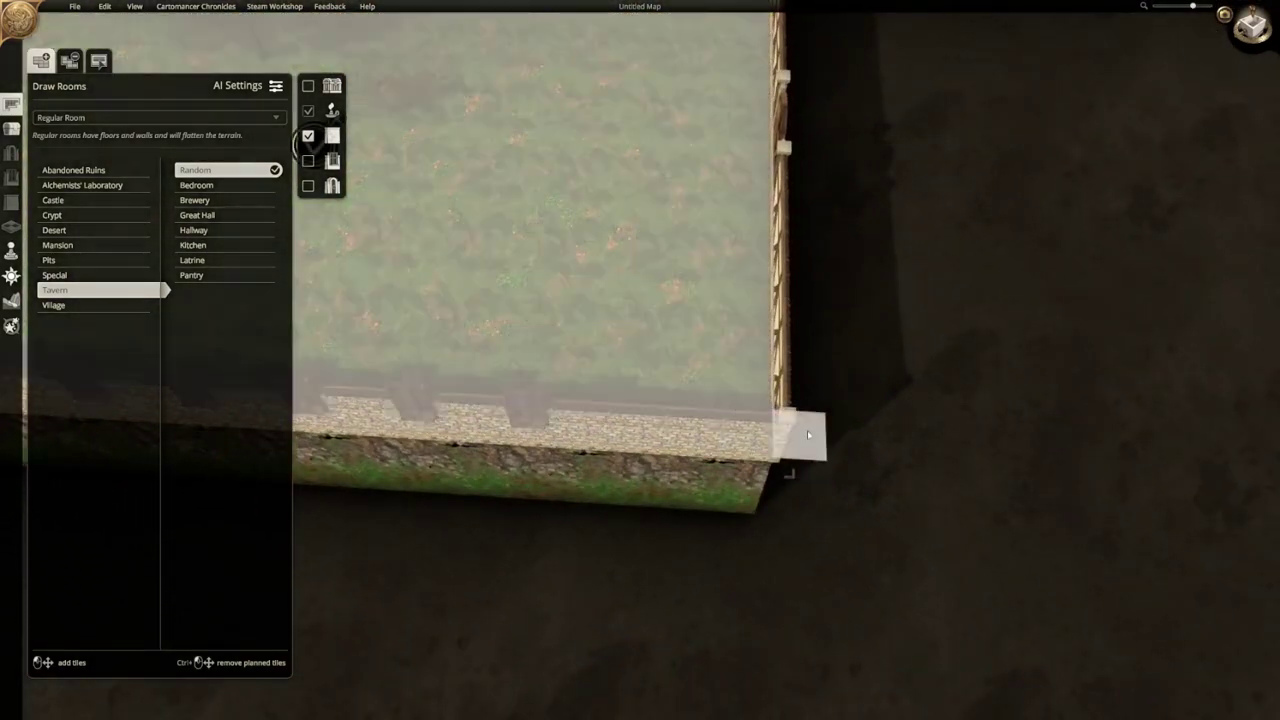
middle_drag(752, 438, 866, 360)
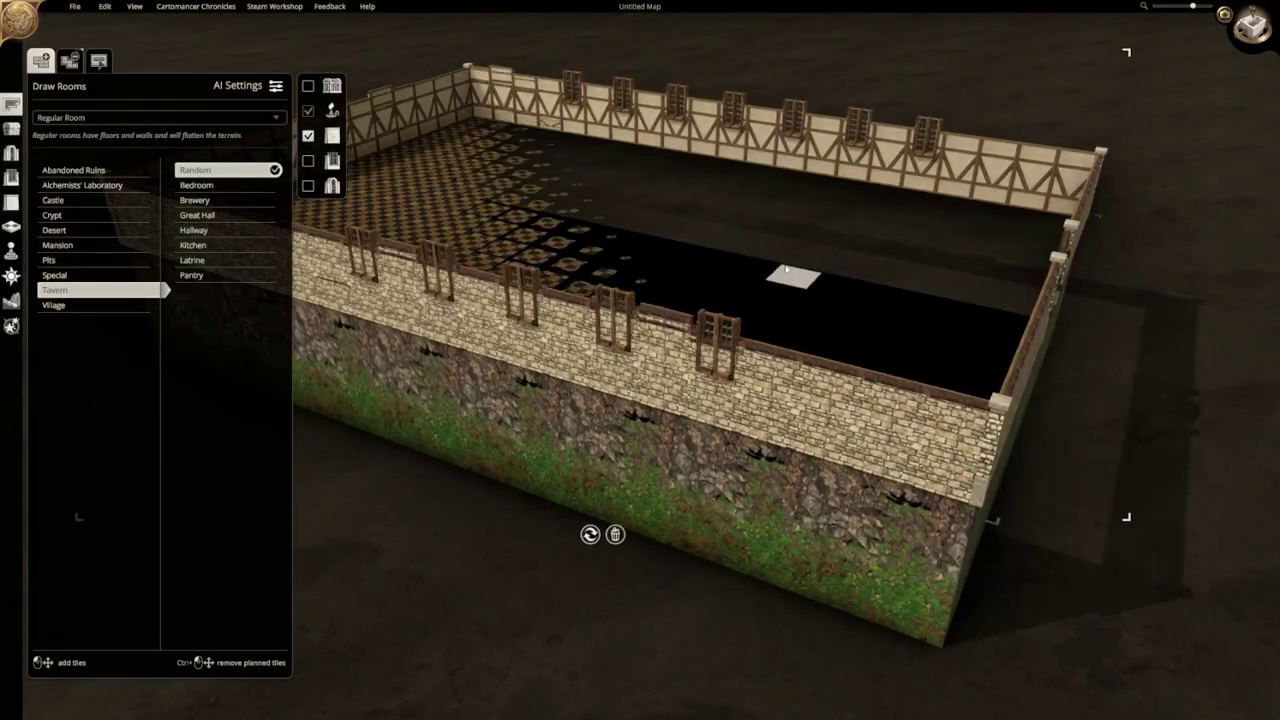
Inspect the empty tavern room and open the export settings for the map.
key(w)
middle_drag(691, 345, 1039, 314)
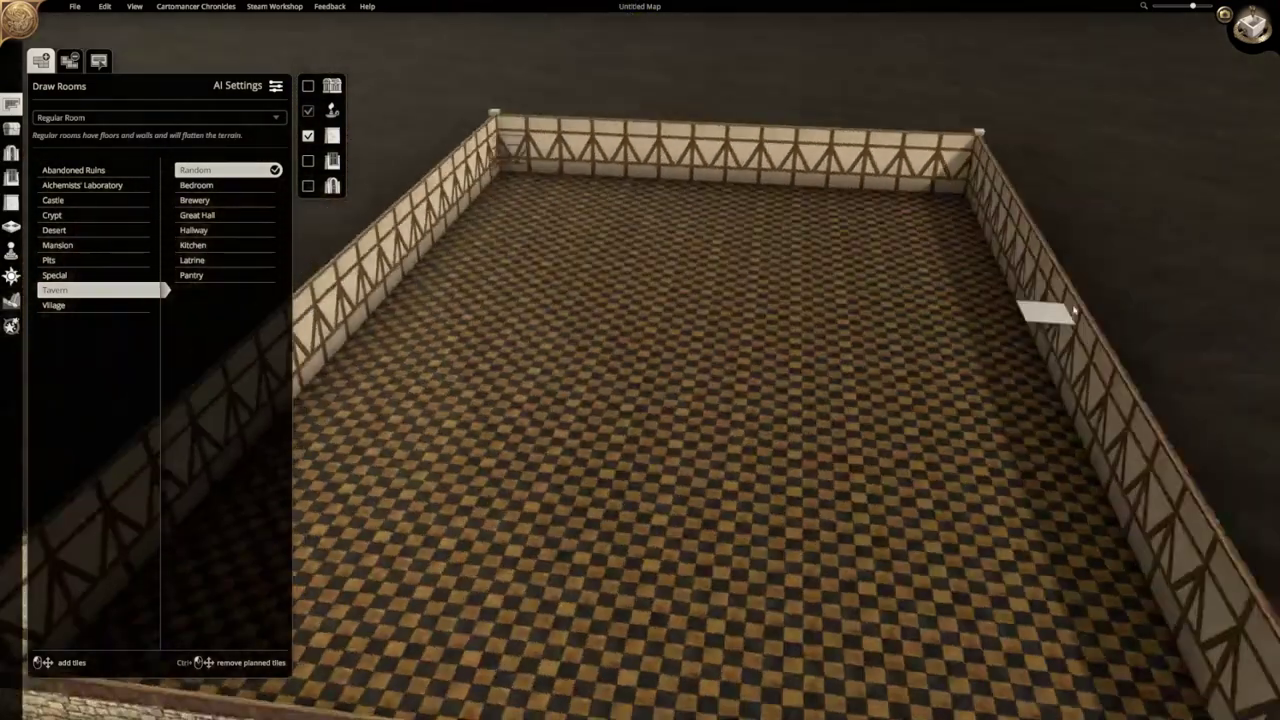
key(s)
middle_drag(634, 346, 1033, 403)
key(w)
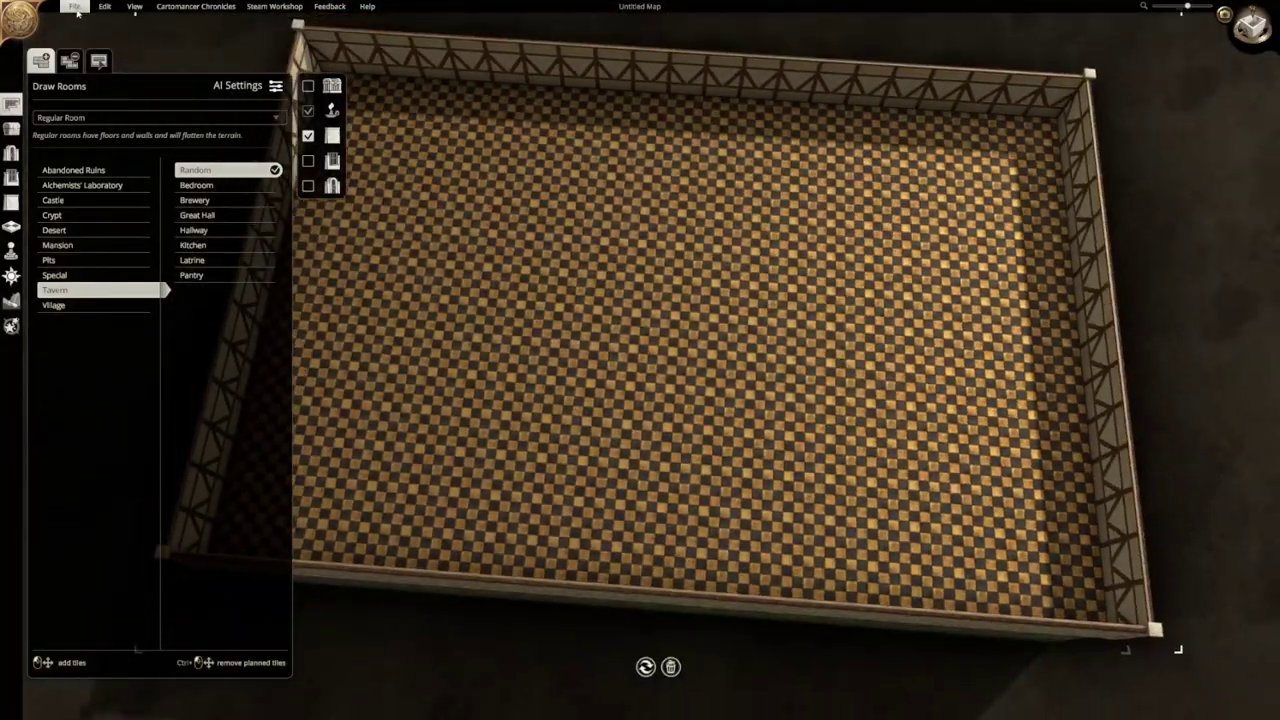
click(74, 6)
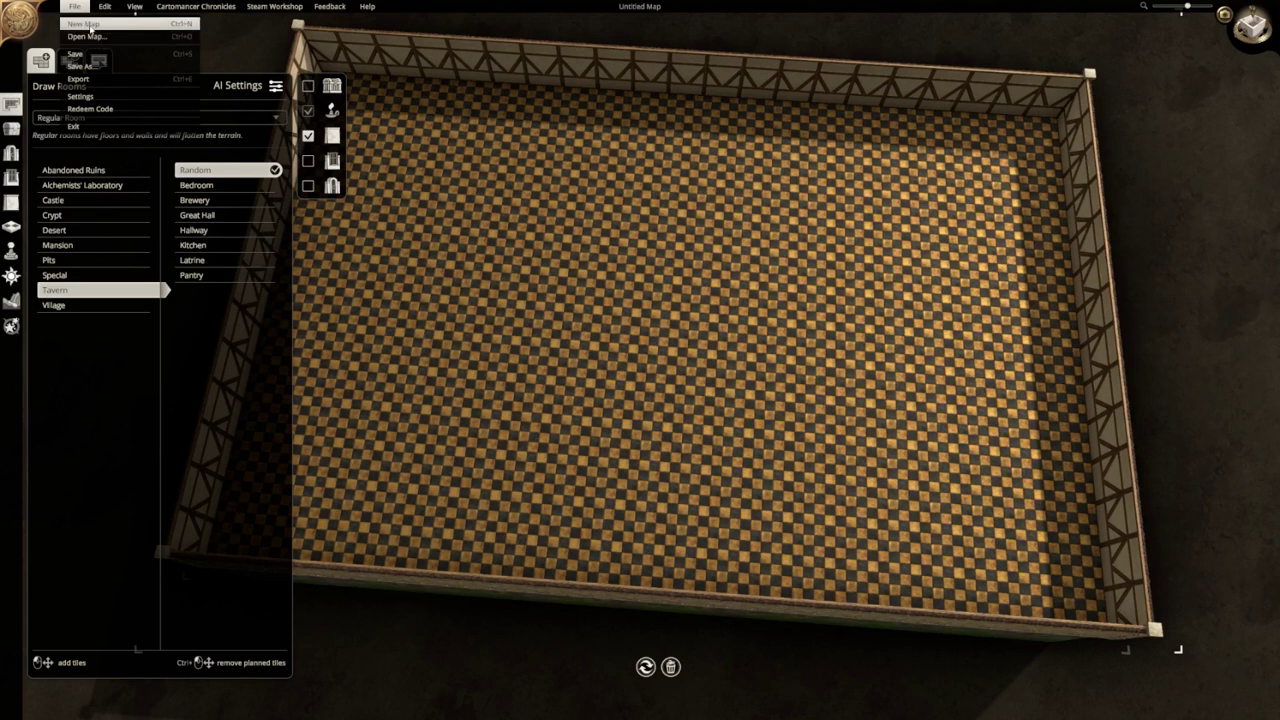
click(95, 79)
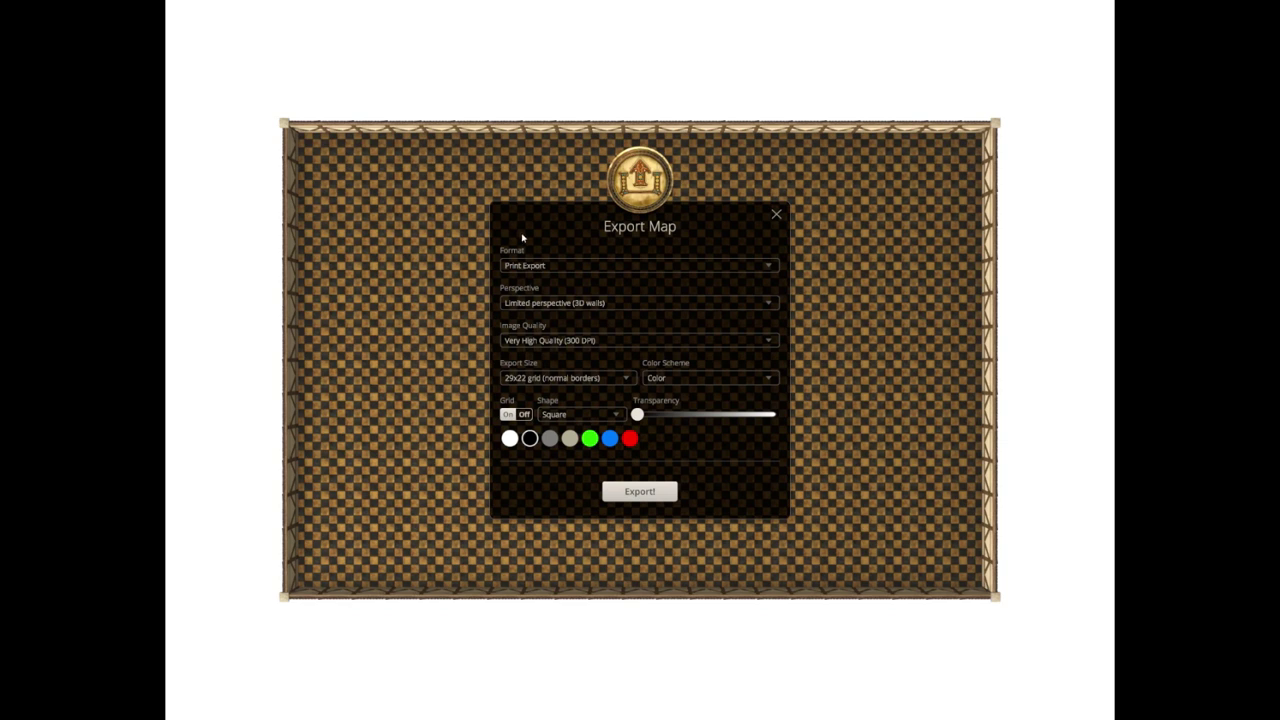
Switch the export format to Image Only and back to Print Export.
click(574, 266)
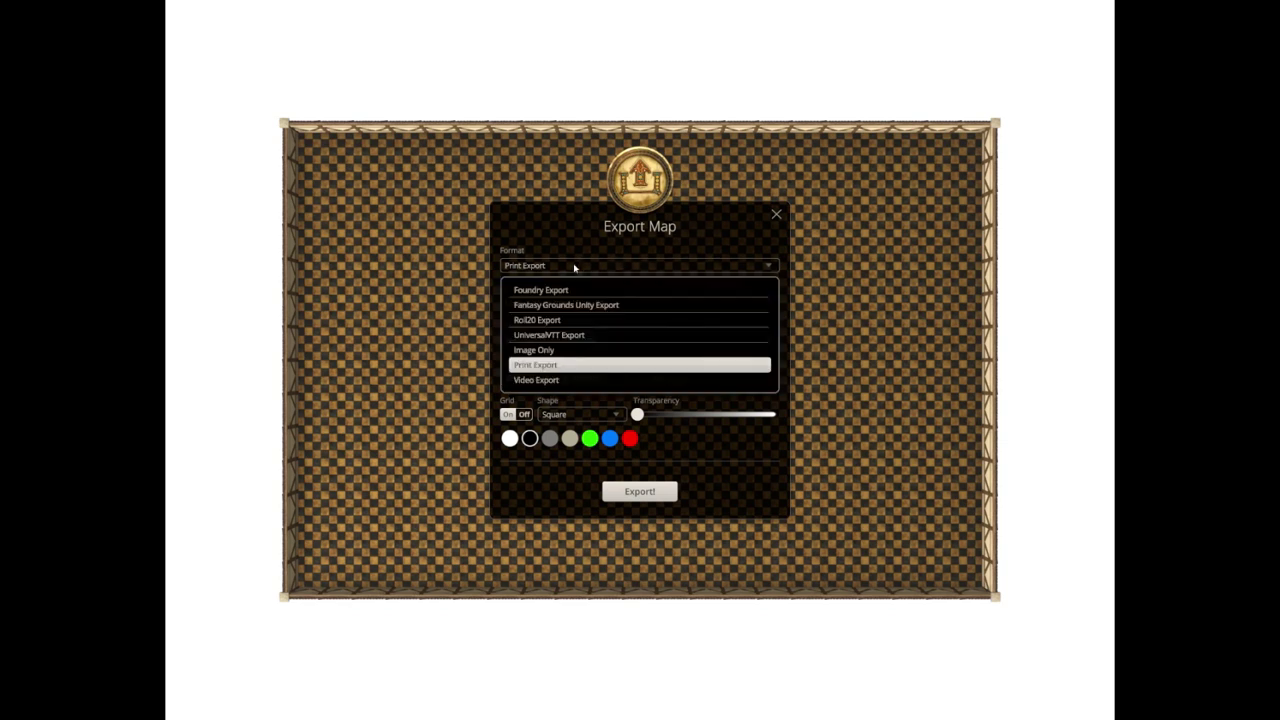
click(556, 350)
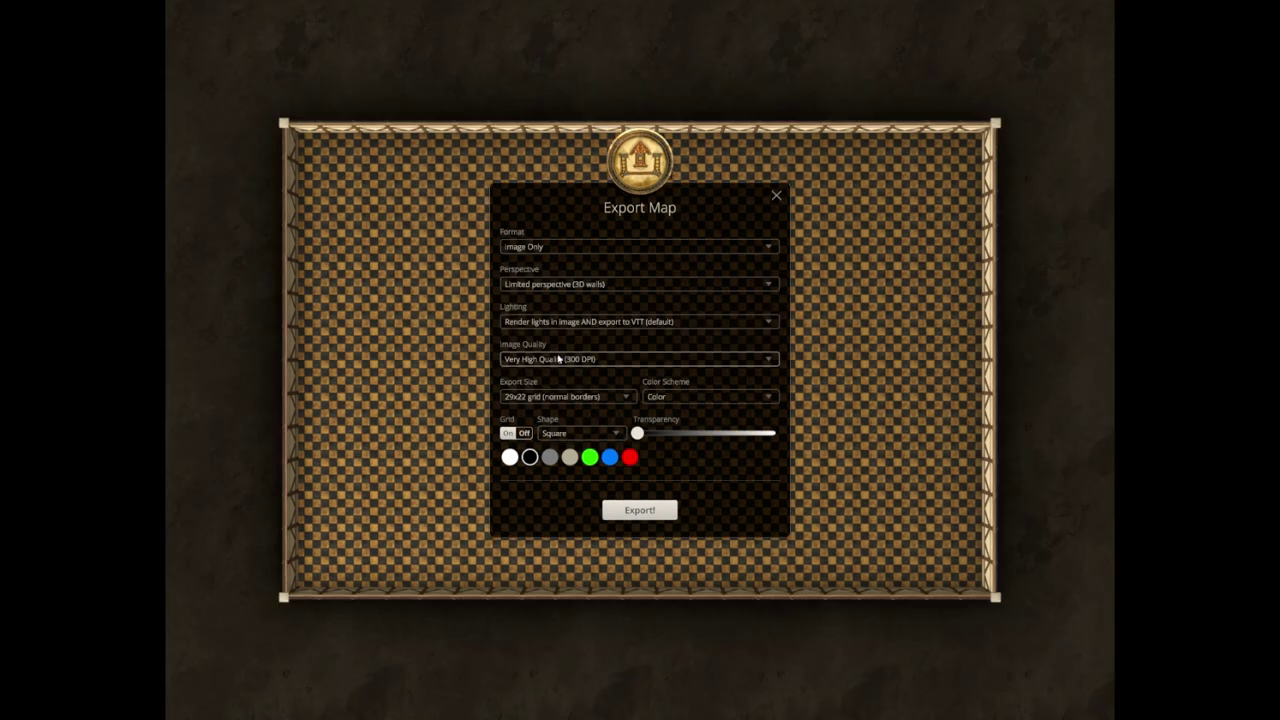
click(560, 248)
click(548, 346)
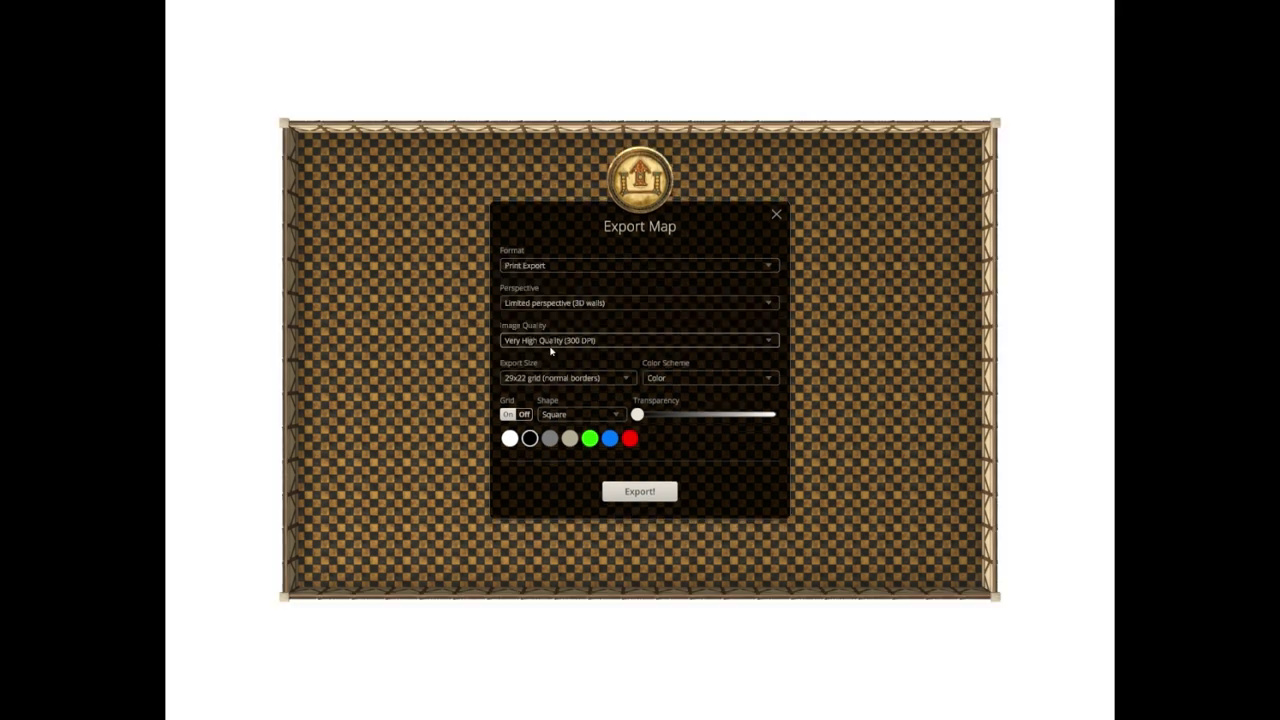
Preview the Orthographic (top-down) and Perspective (3D walls) export options and return to Limited perspective (3D walls).
click(548, 304)
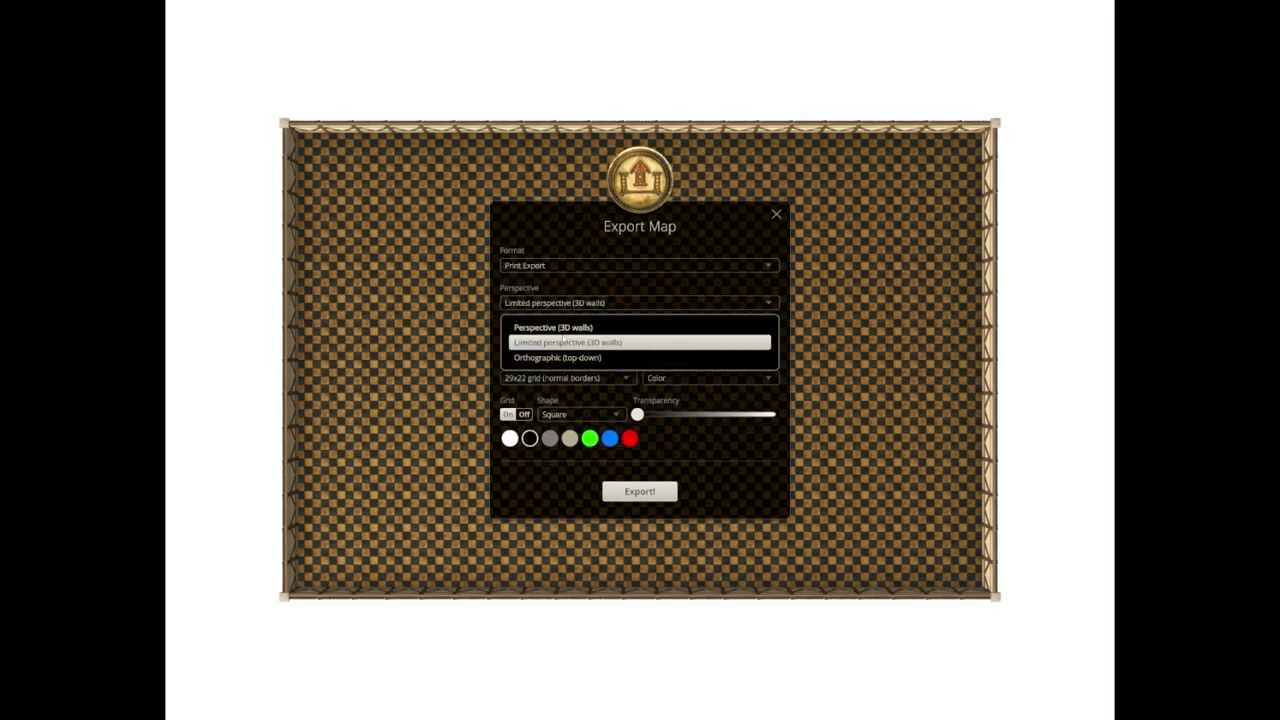
click(567, 358)
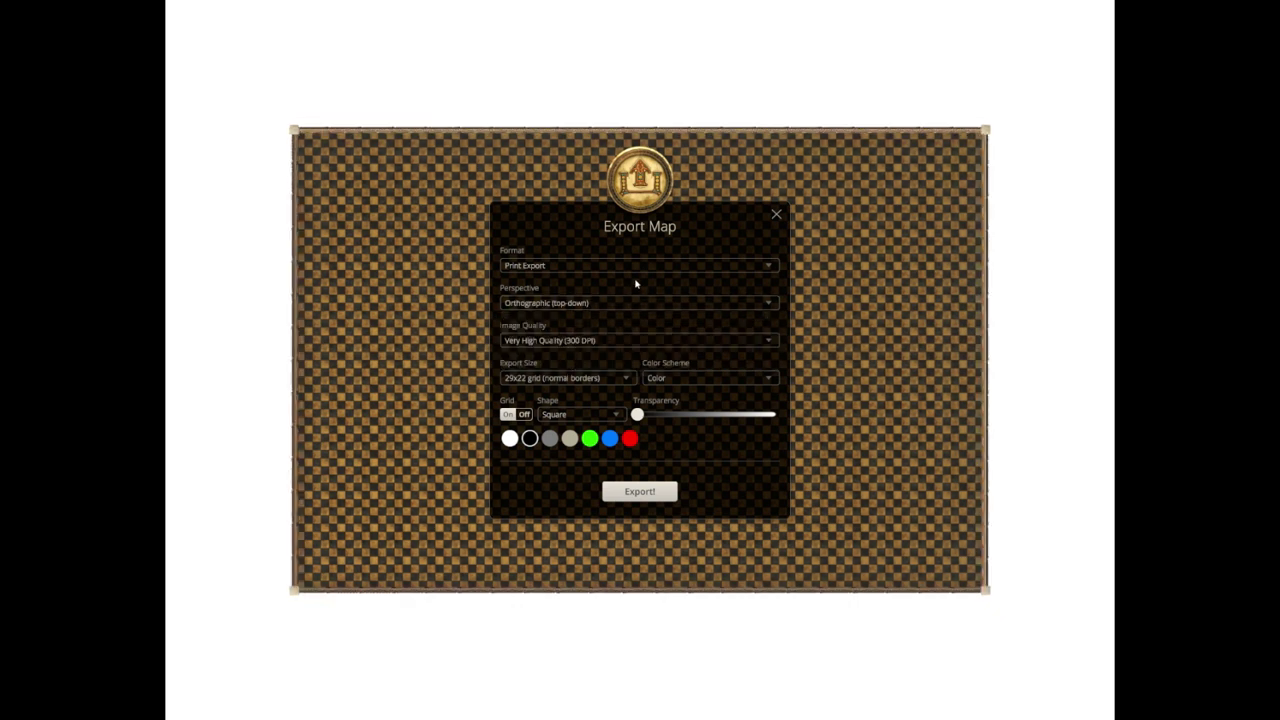
click(579, 304)
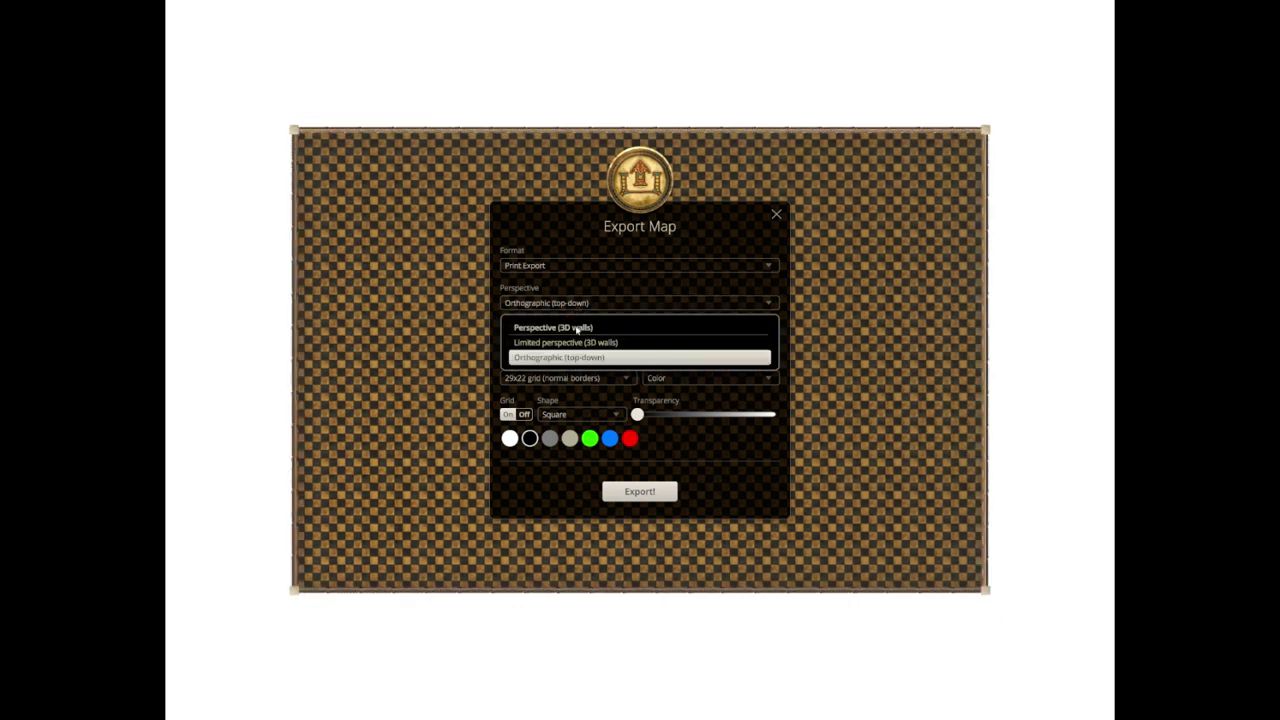
click(577, 329)
click(557, 304)
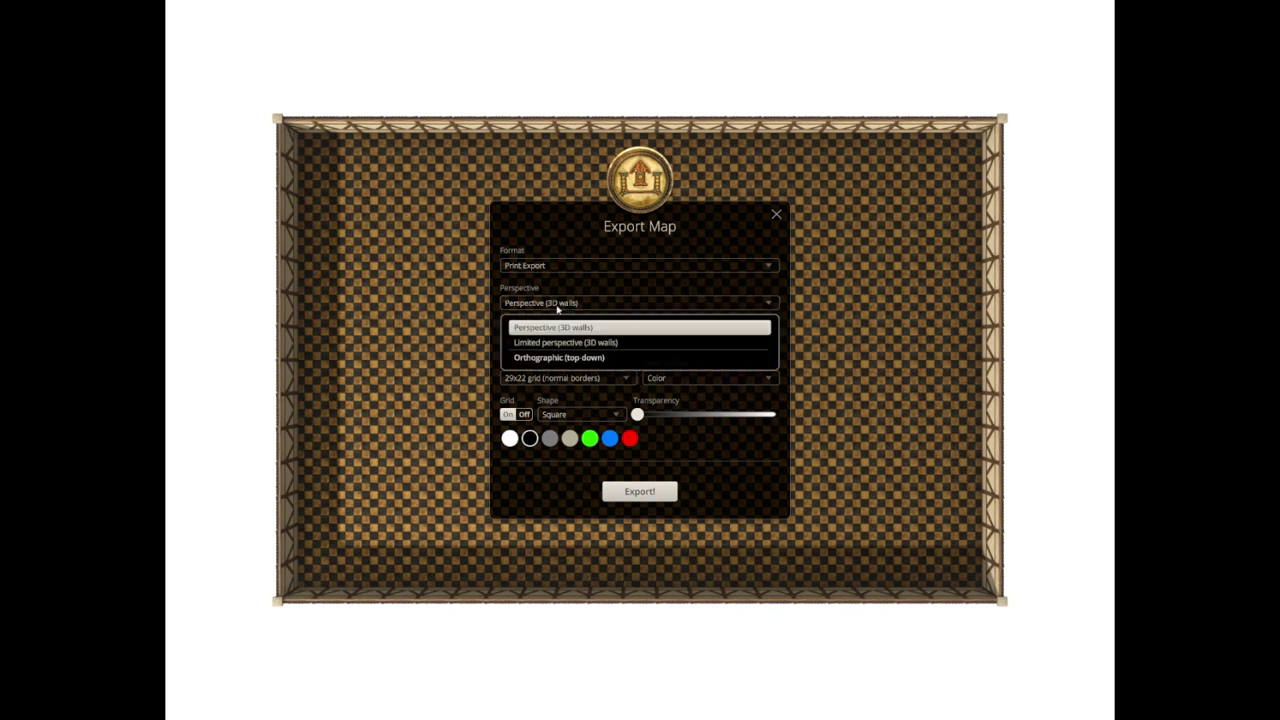
click(552, 343)
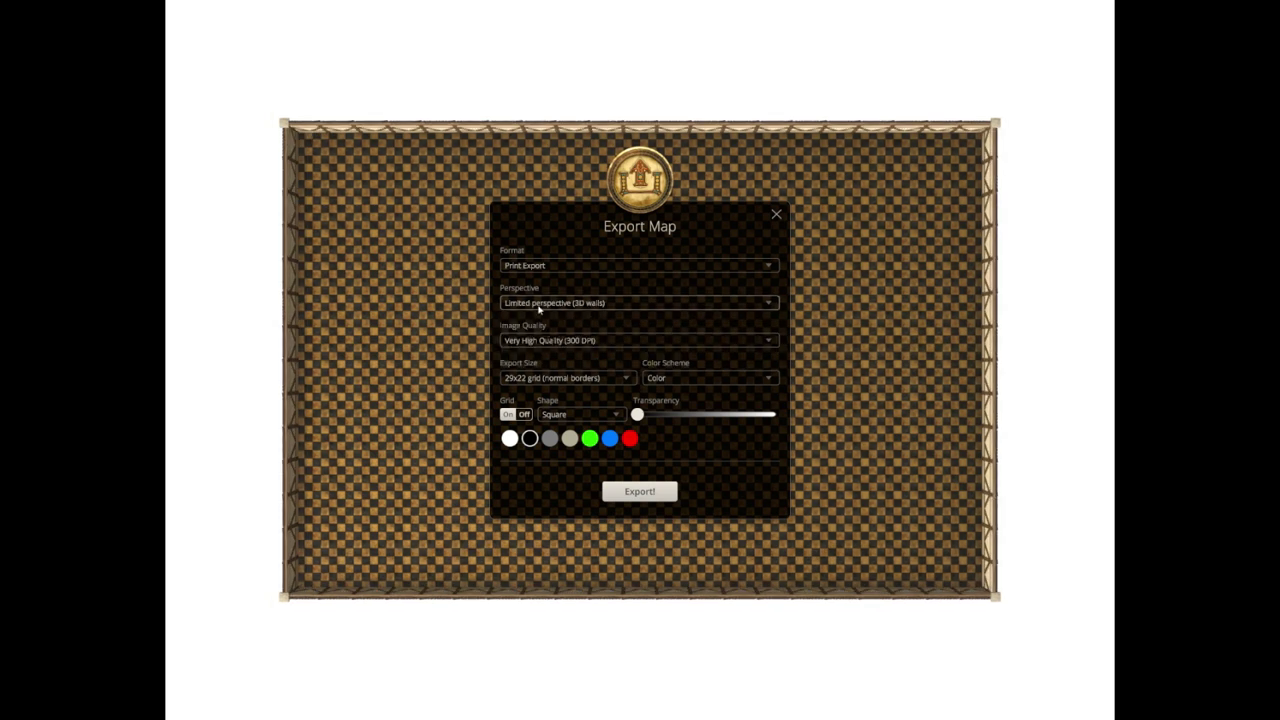
Try the export image qualities High Quality (150 DPI) and Low Quality (72 DPI), and return to Very High Quality (300 DPI).
click(562, 342)
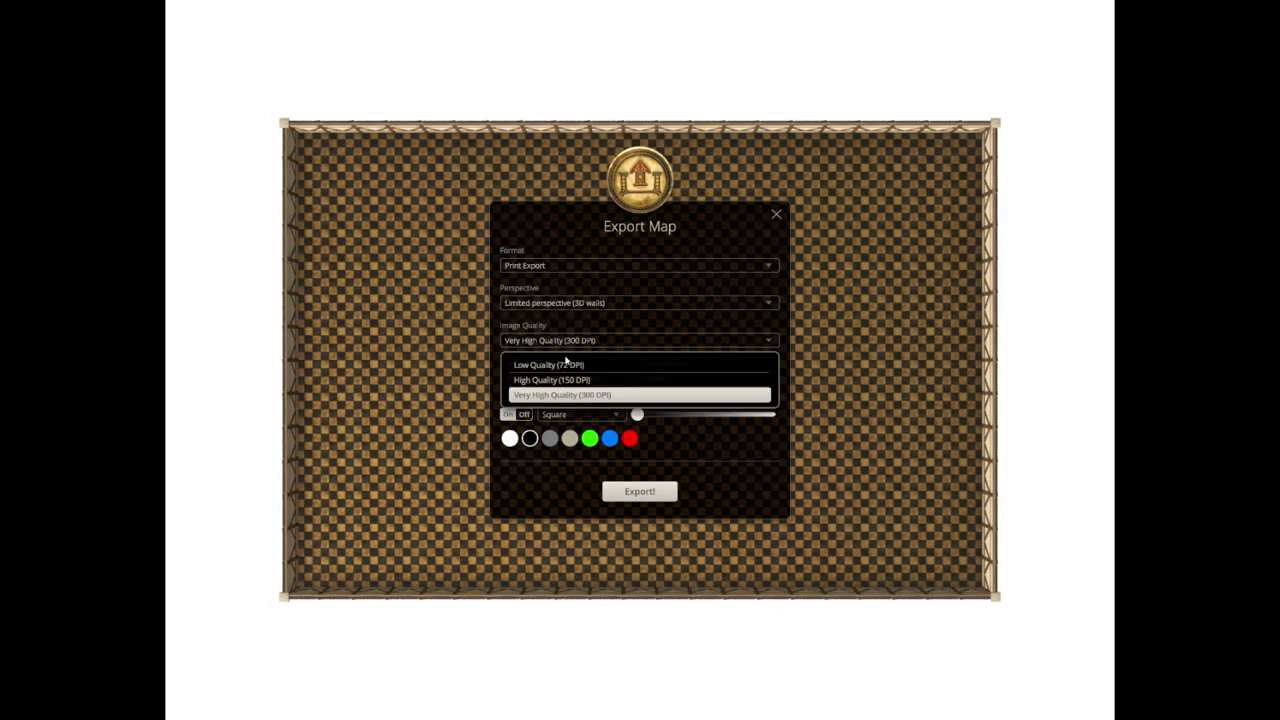
click(570, 380)
click(558, 344)
click(553, 366)
click(555, 345)
click(564, 393)
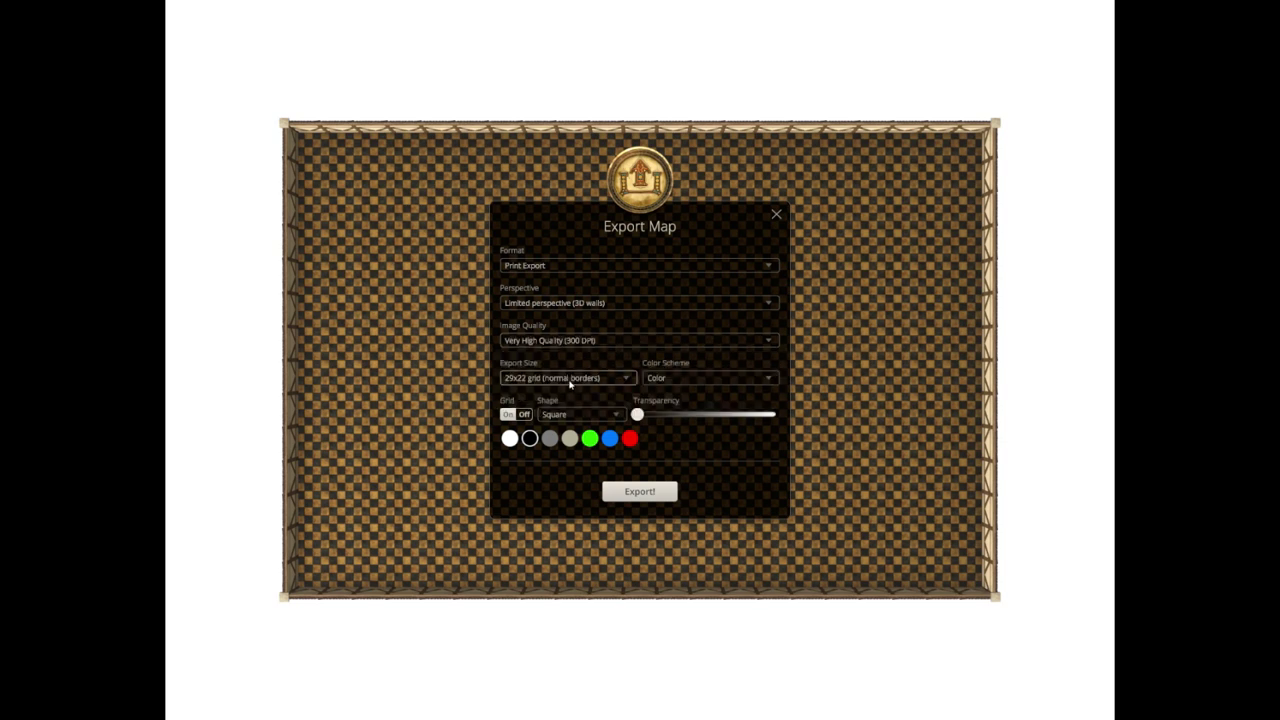
Compare the 23x16 grid (small borders) export size with the 29x22 grid (normal borders), and keep the normal borders.
click(570, 382)
click(559, 418)
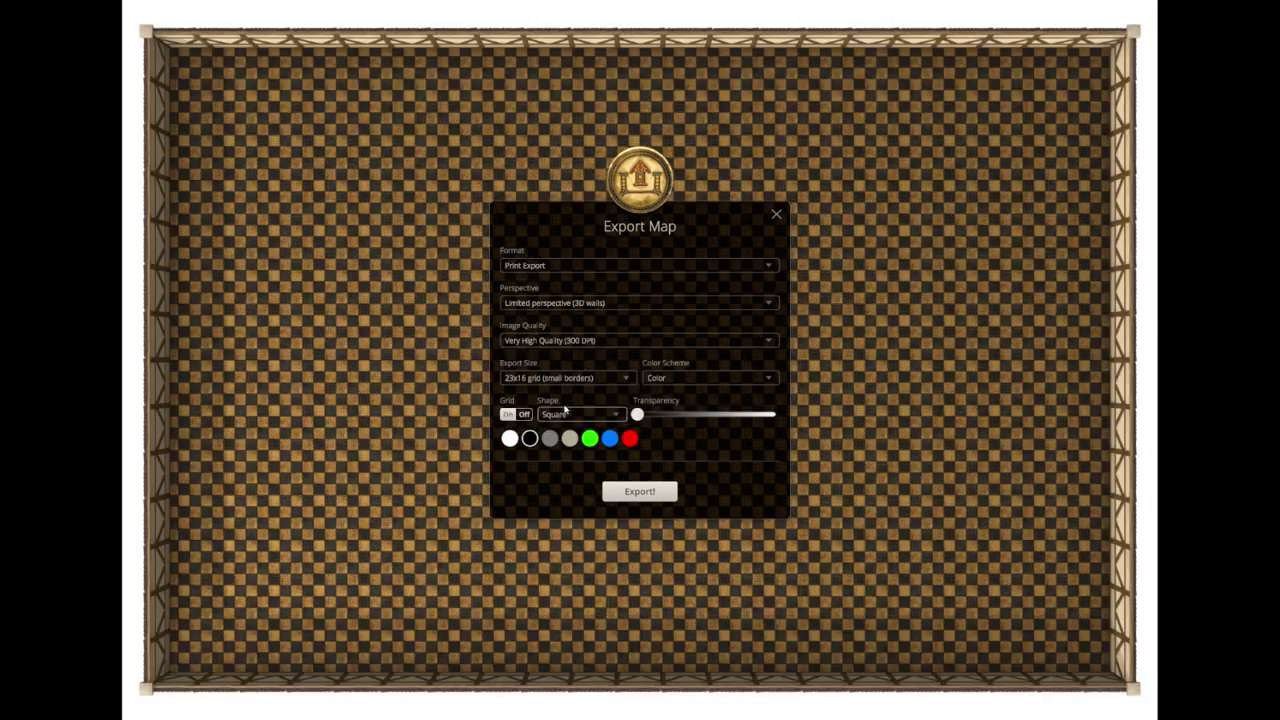
click(565, 381)
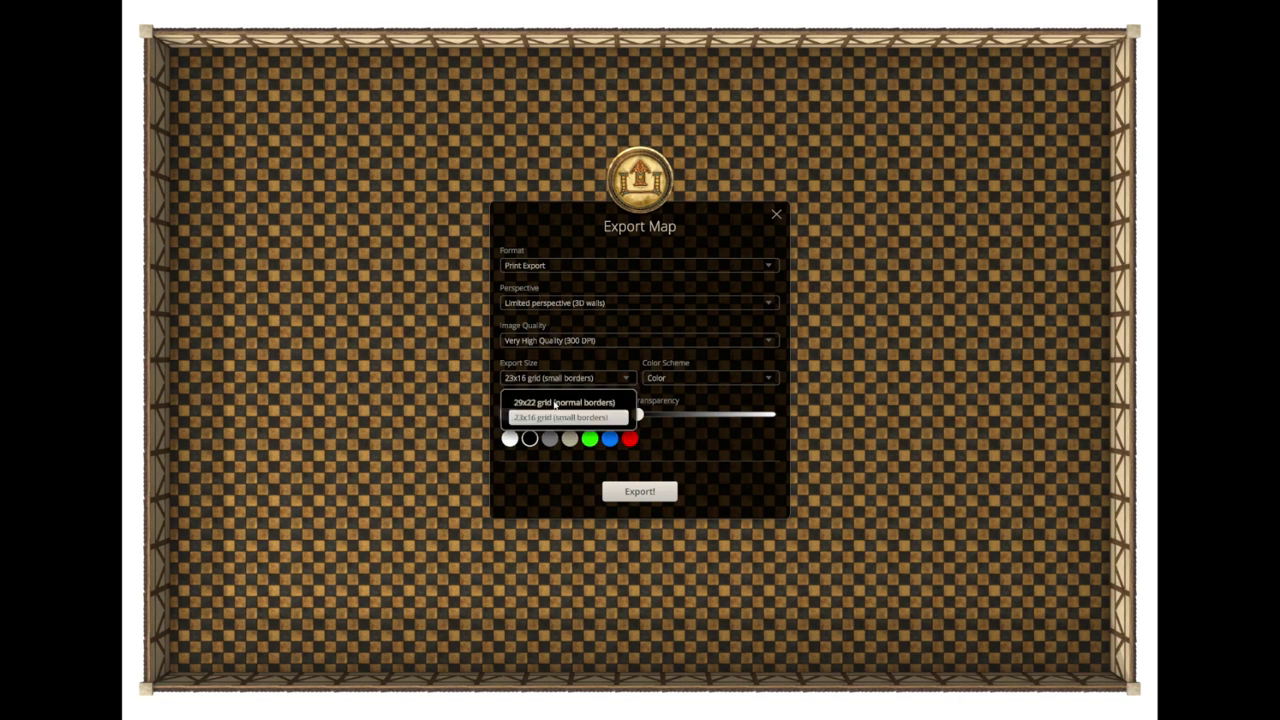
click(555, 402)
click(550, 380)
click(546, 418)
click(542, 386)
click(538, 403)
click(542, 384)
click(545, 418)
click(548, 385)
click(545, 403)
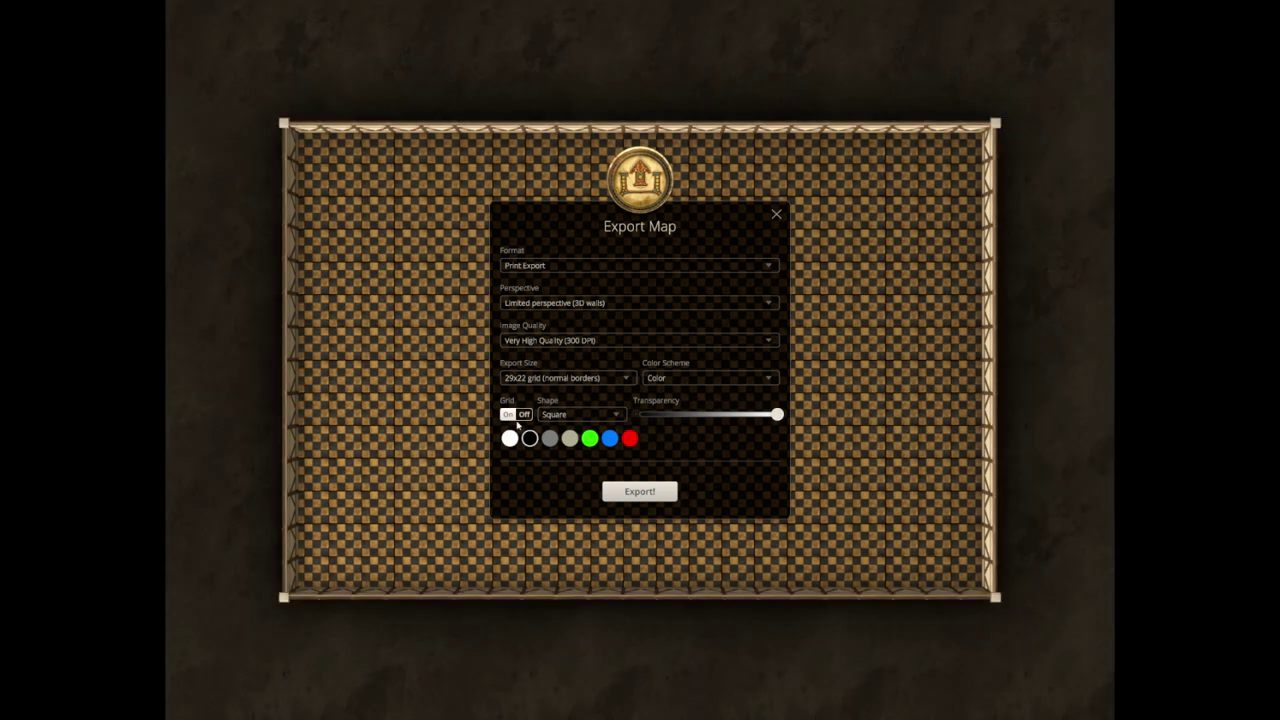
Preview the available grid colours on the map export and set the grid colour to white.
click(532, 440)
click(552, 441)
click(572, 441)
click(591, 441)
click(610, 438)
click(630, 438)
click(510, 438)
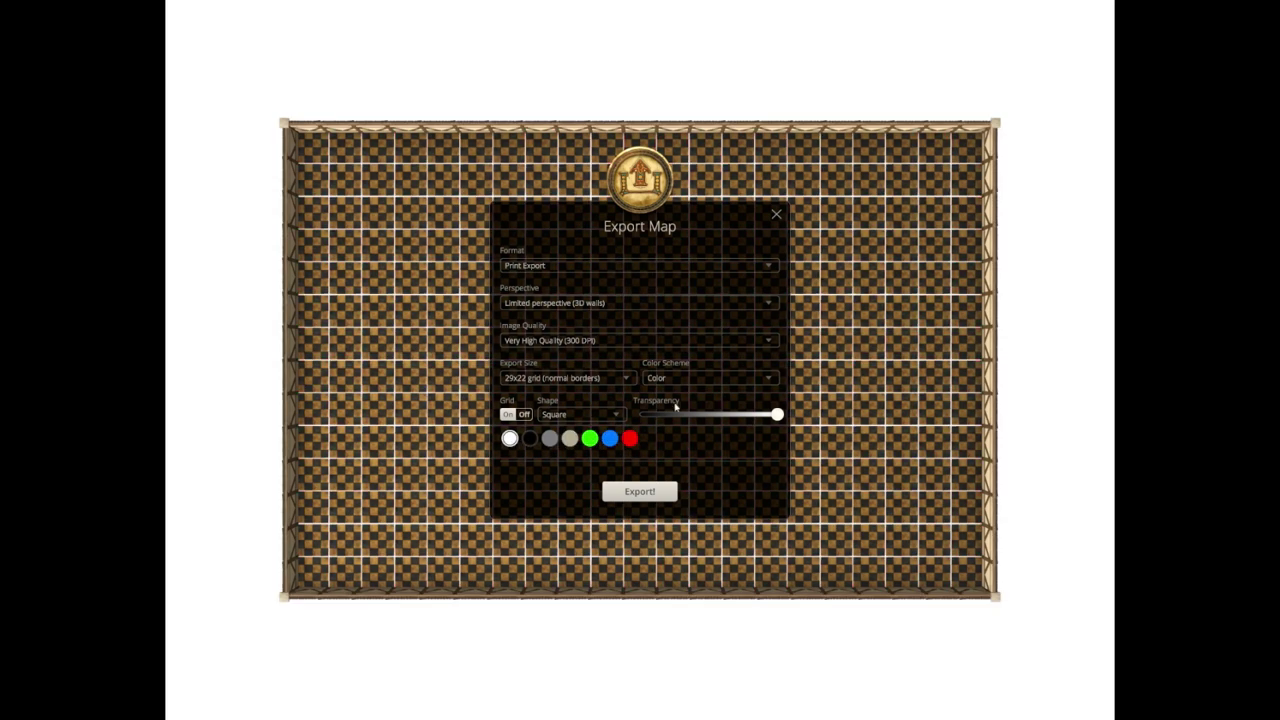
Preview the export in the Print-friendly Grayscale colour scheme and switch back to Color.
click(686, 378)
click(689, 418)
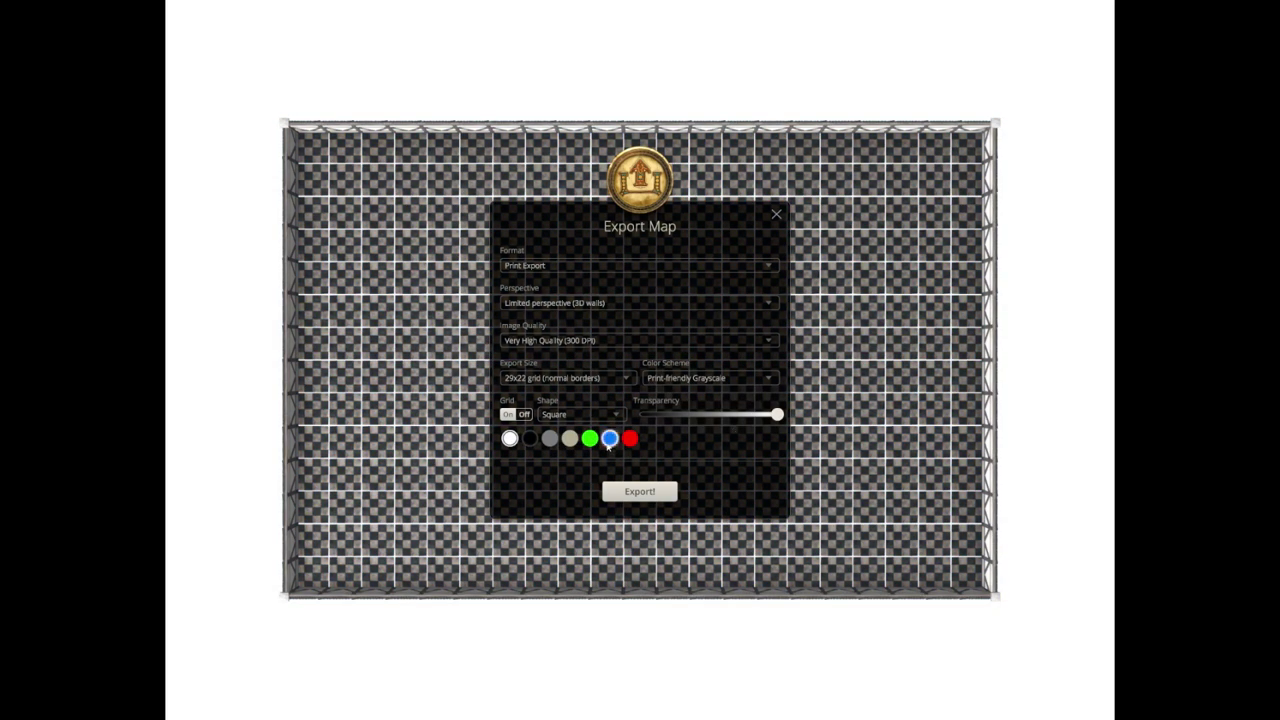
click(693, 380)
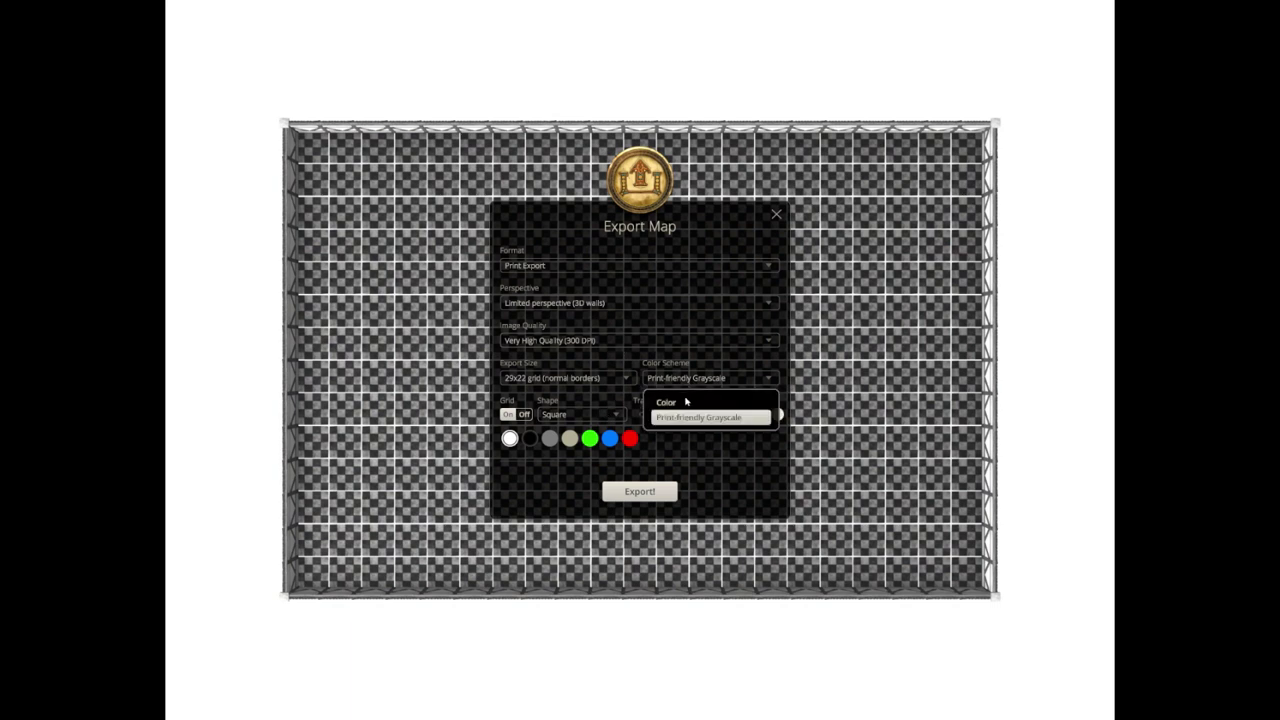
click(683, 403)
Switch the export format through Foundry Export, Fantasy Grounds Unity Export, Roll20 Export and UniversalVTT Export to compare their options.
click(534, 267)
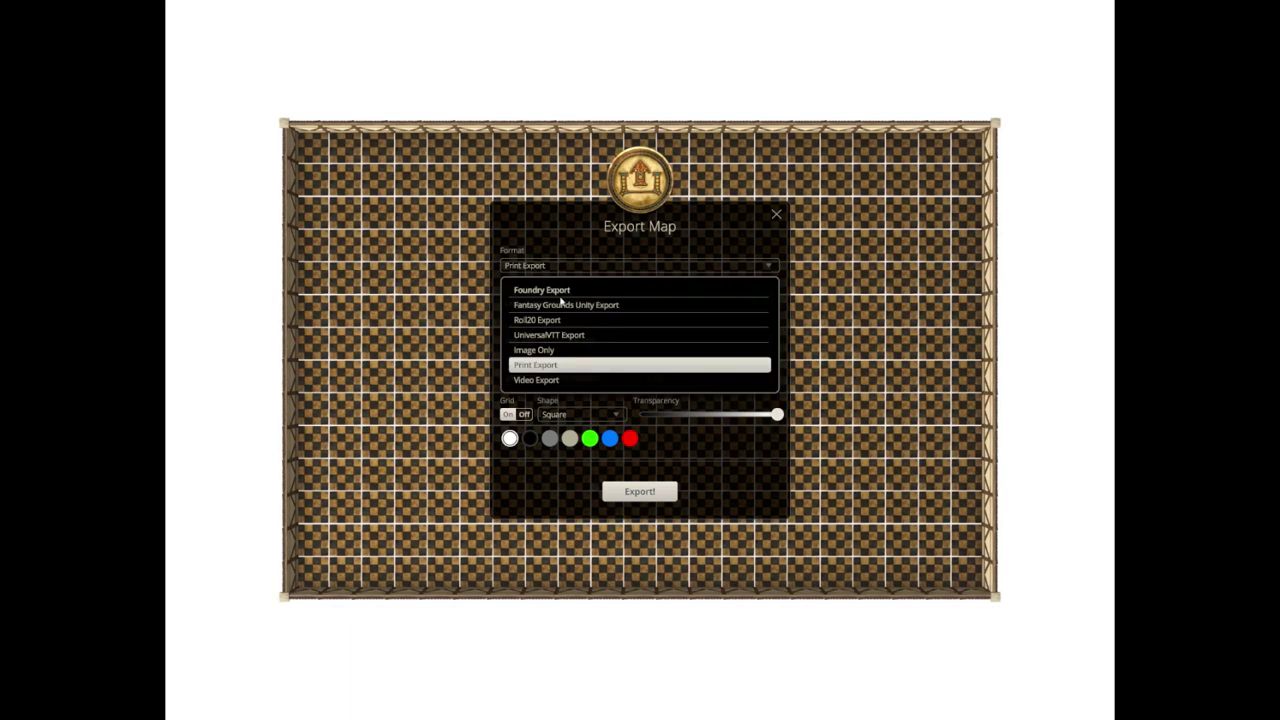
click(550, 290)
click(550, 228)
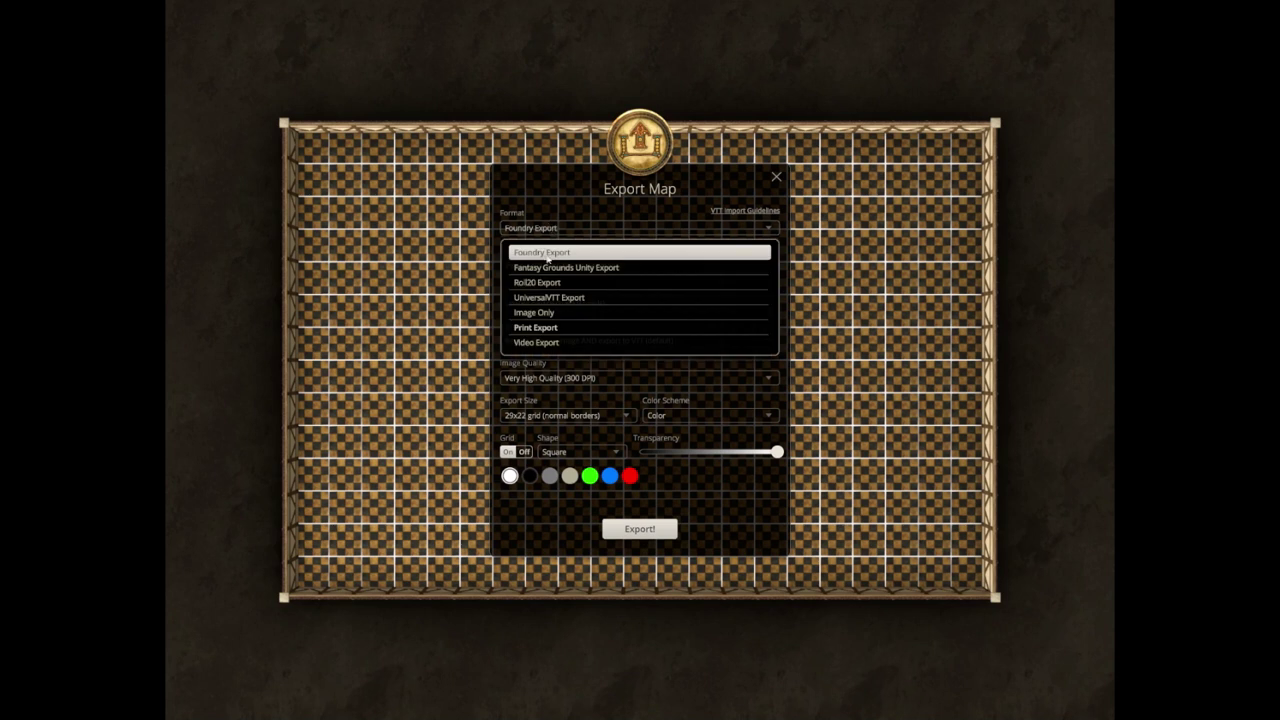
click(556, 268)
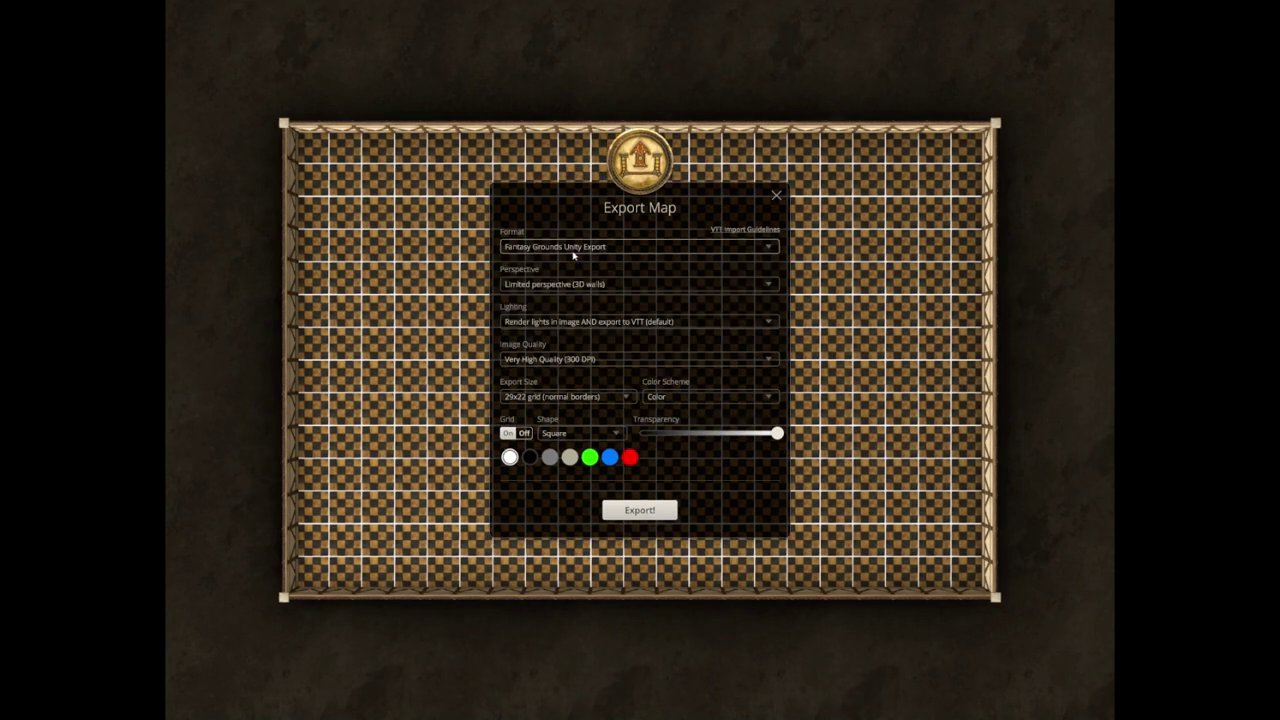
click(573, 250)
click(573, 301)
click(564, 252)
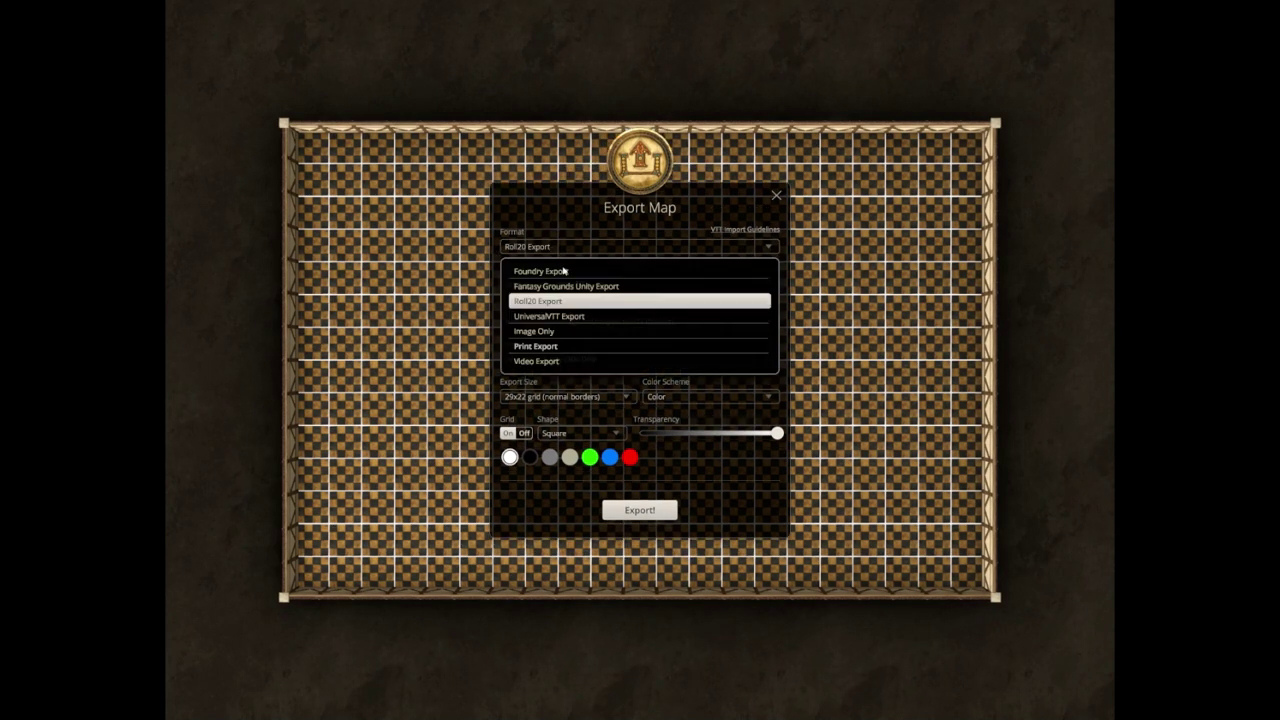
click(558, 317)
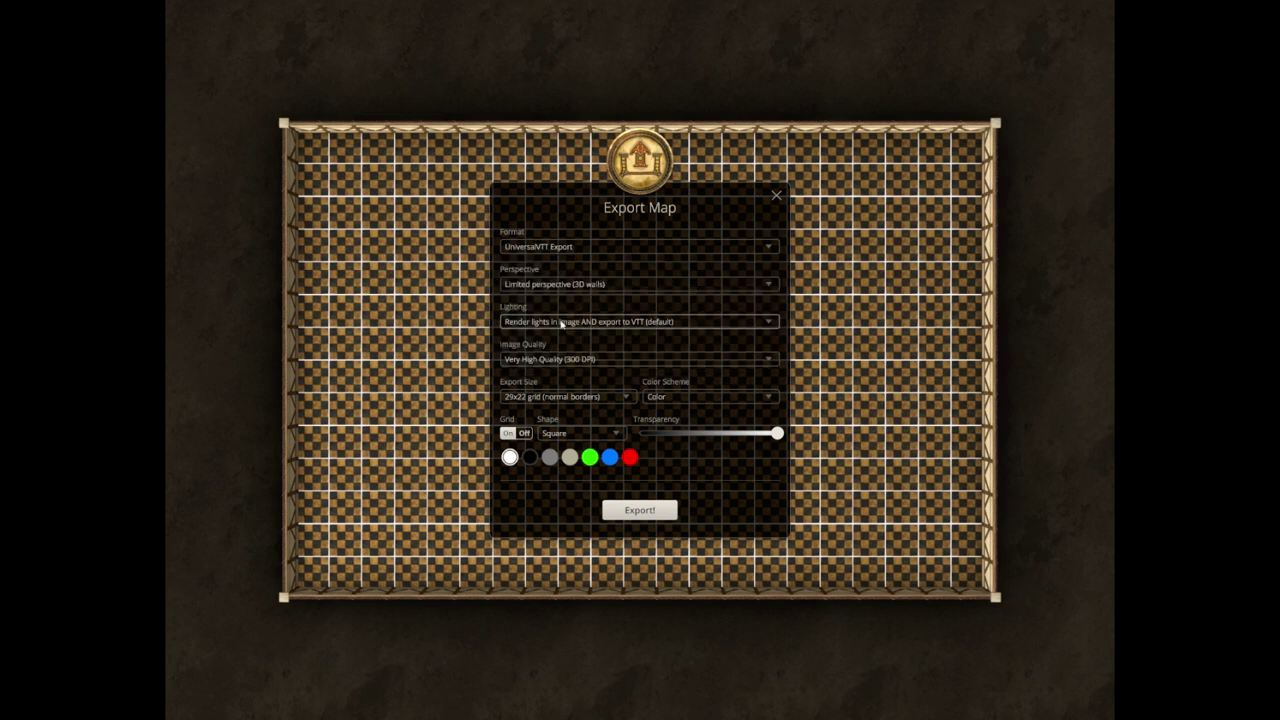
Set the export format to Video Export, look through its MP4 and WEBM file types, and close the export settings without exporting.
click(573, 252)
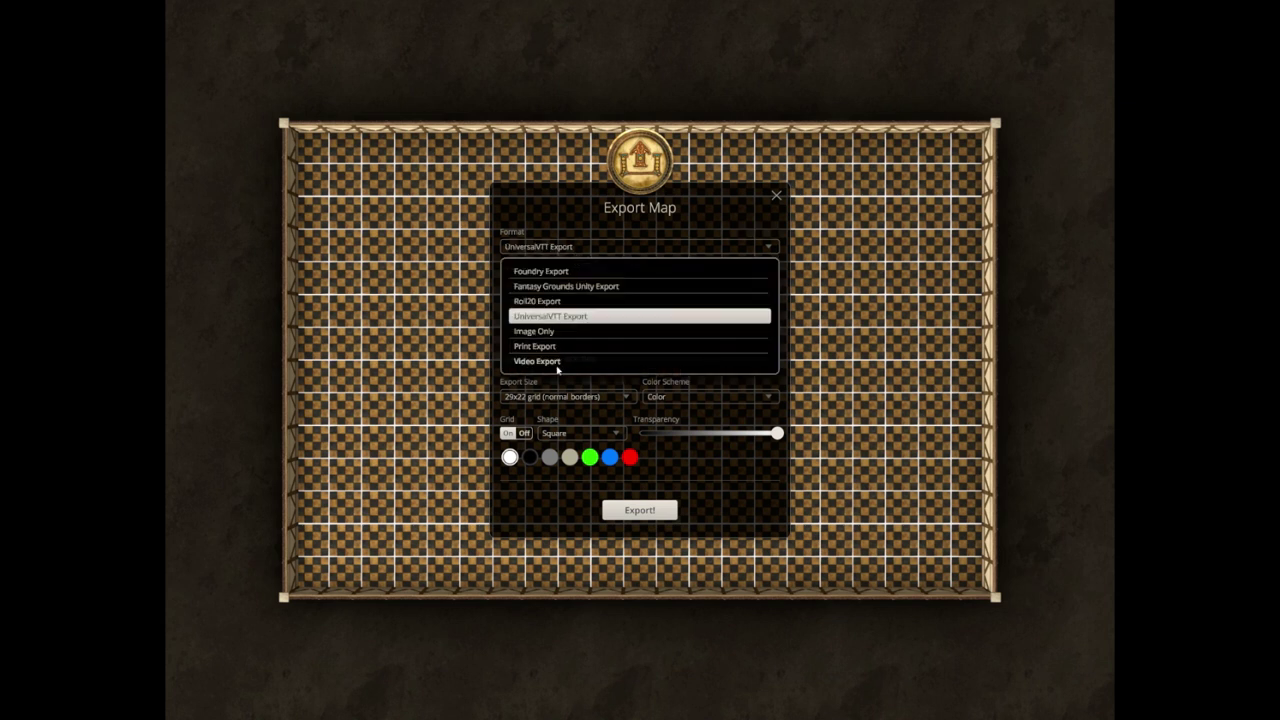
click(540, 361)
click(540, 268)
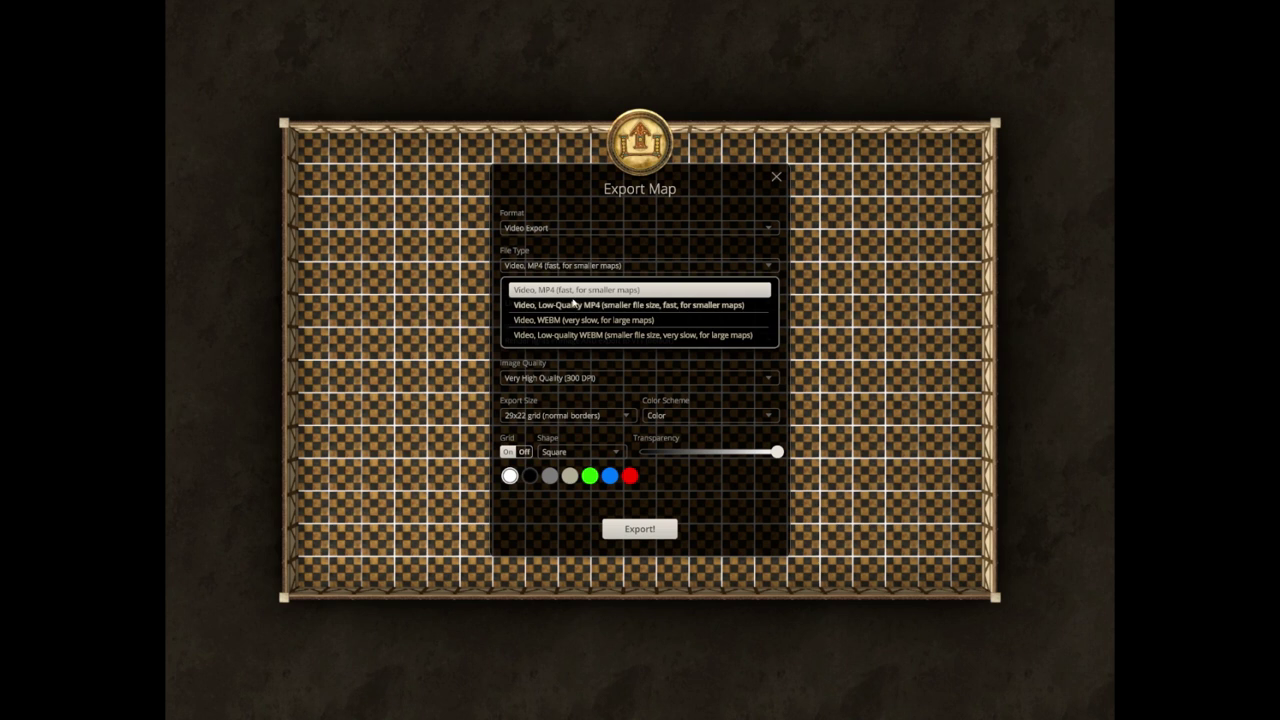
click(558, 289)
click(571, 302)
click(585, 338)
click(776, 177)
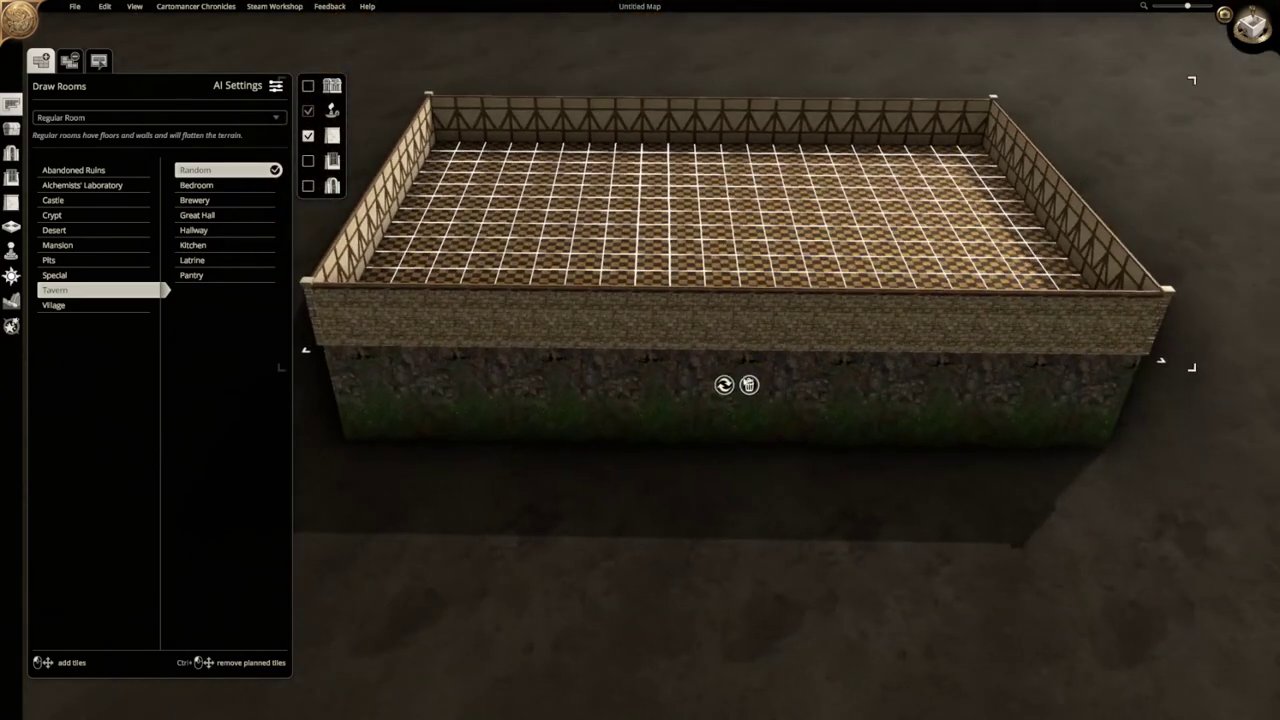
Delete the generated tavern room from the map and close the room drawing tool.
click(748, 384)
middle_drag(677, 400, 523, 353)
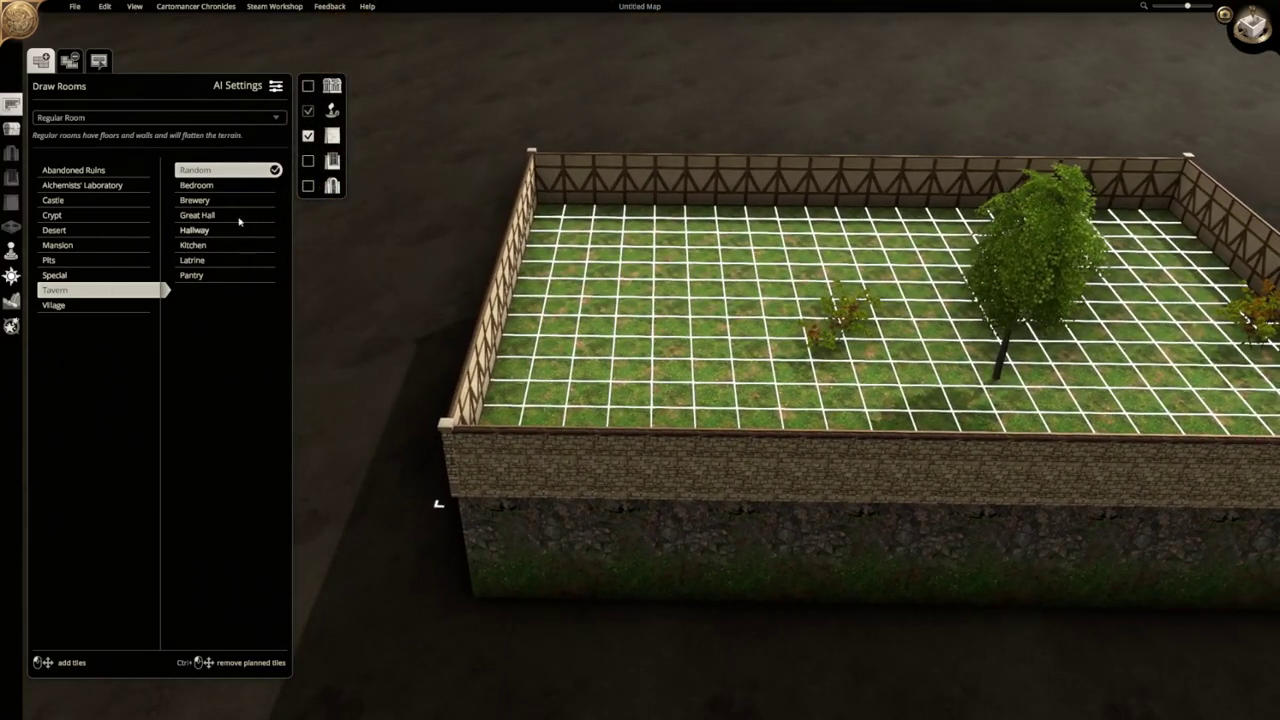
key(s)
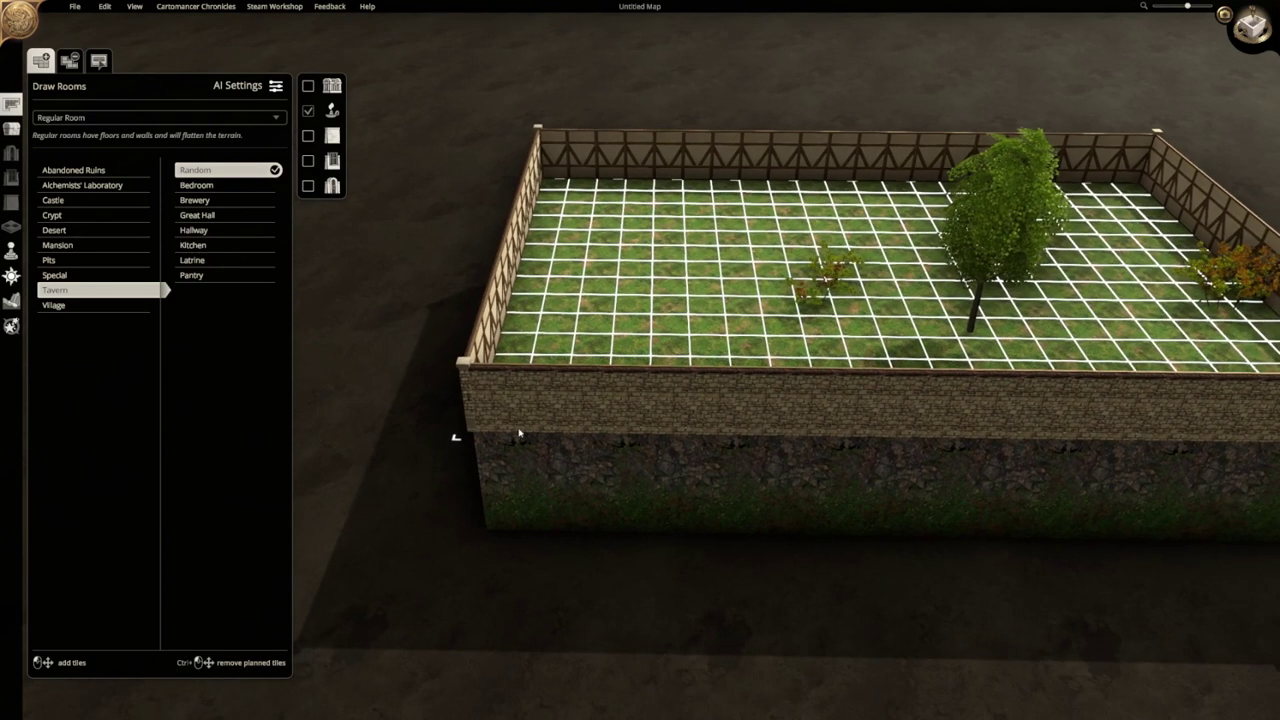
key(d)
key(s)
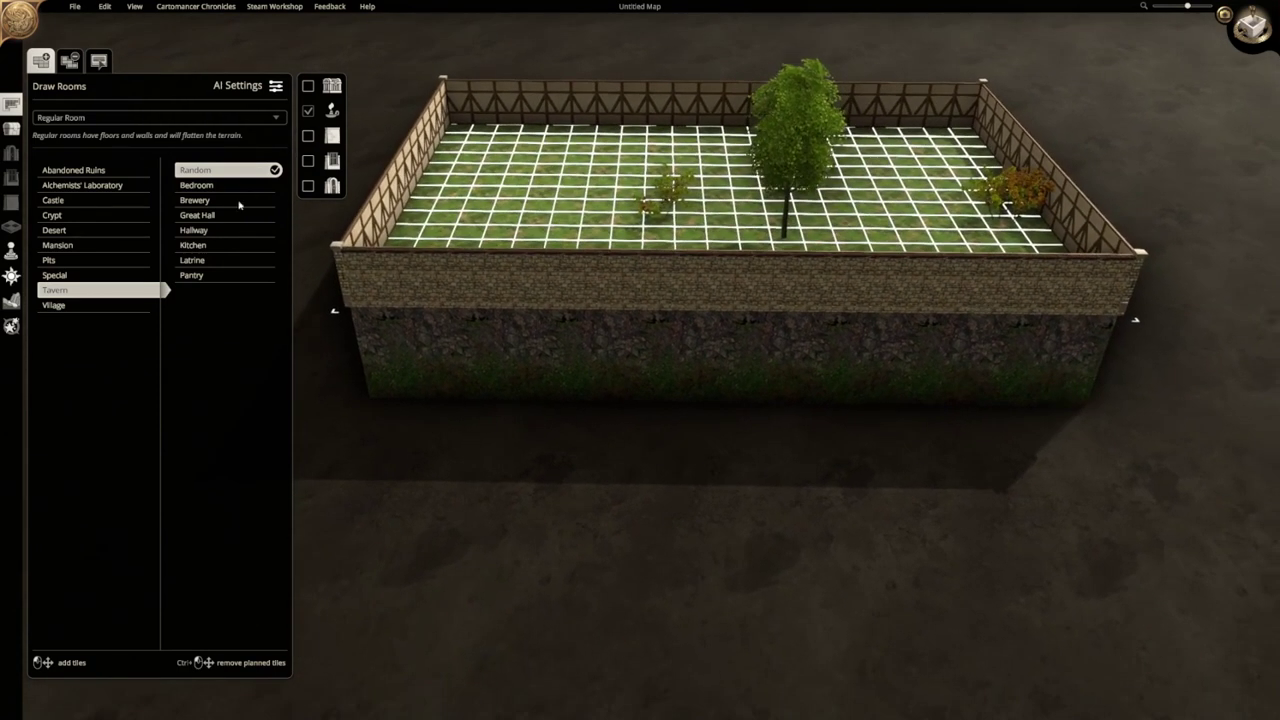
click(12, 105)
Start a new map in place of the walled grass area.
key(a)
key(w)
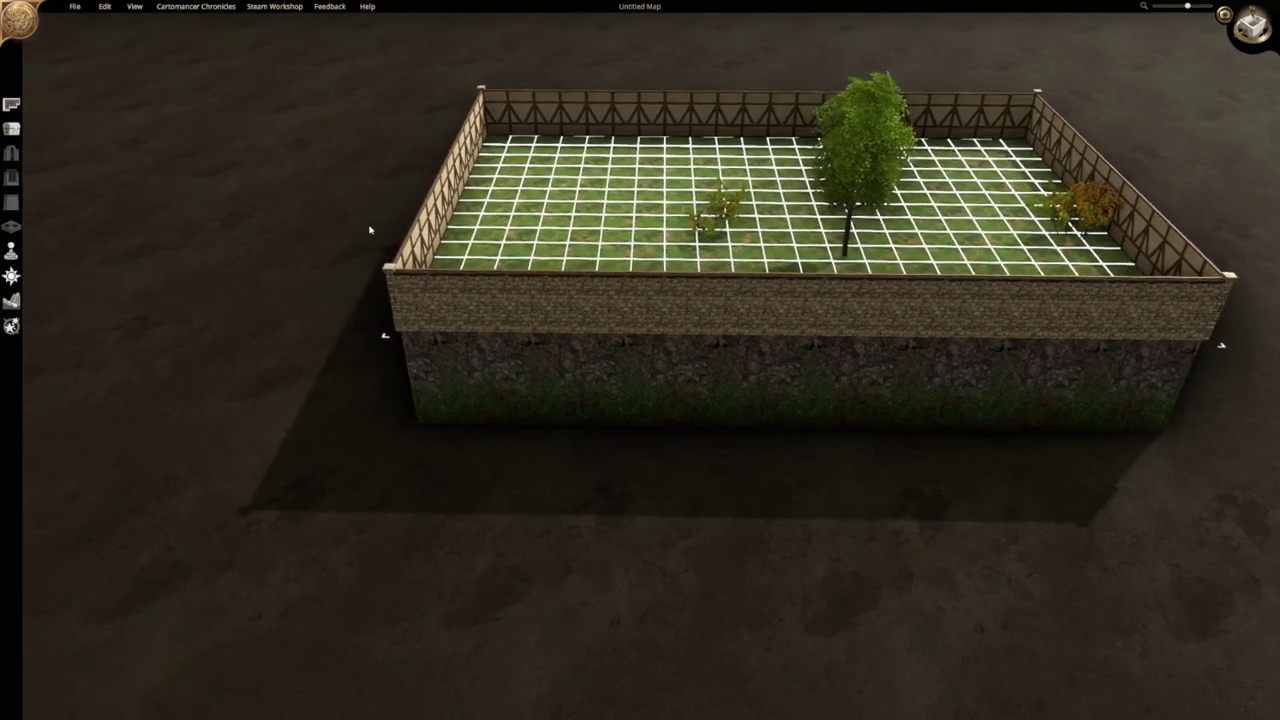
key(d)
right_drag(792, 325, 569, 377)
middle_drag(569, 377, 535, 368)
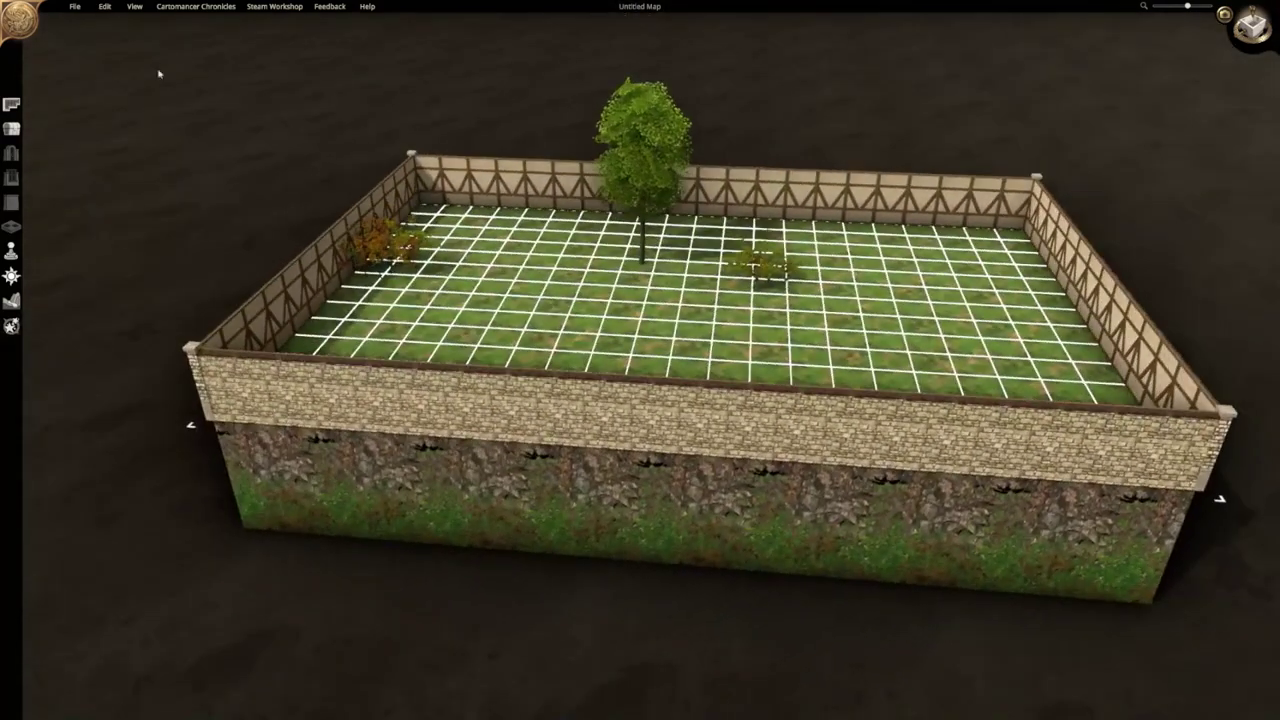
click(74, 6)
click(88, 24)
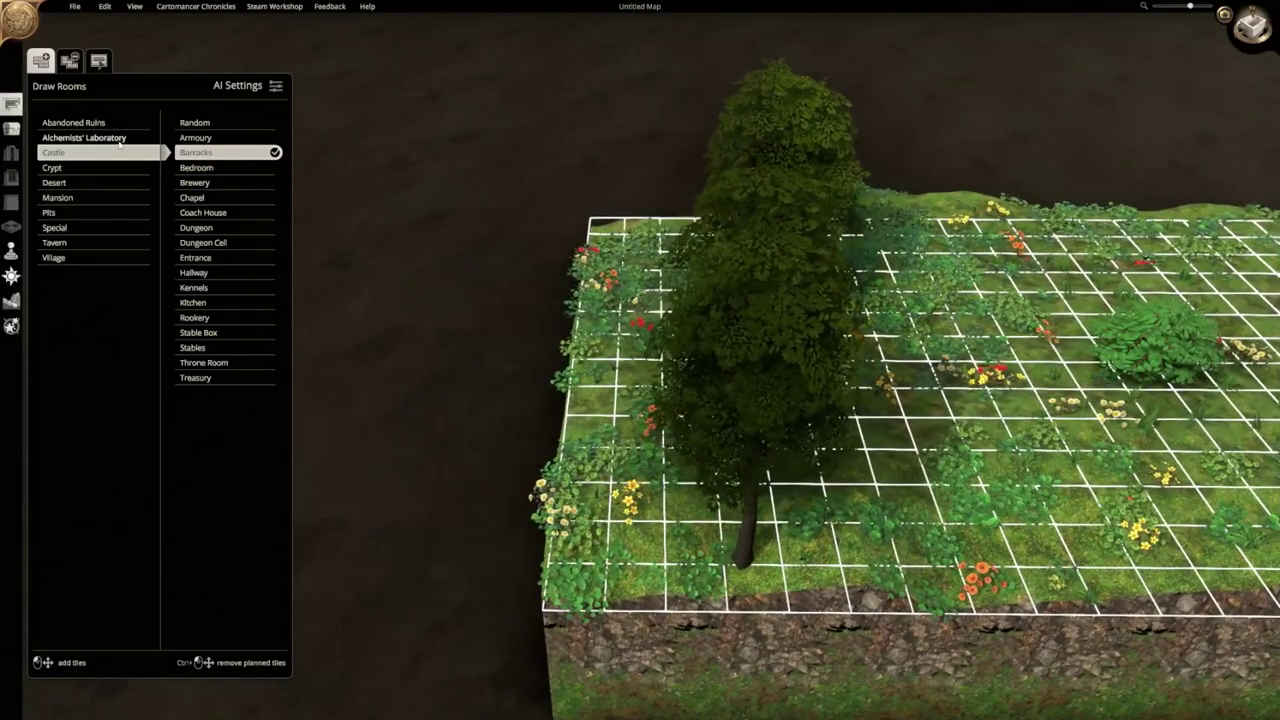
Browse the room types offered by the Alchemists' Laboratory, Castle, Crypt and Desert themes.
click(118, 142)
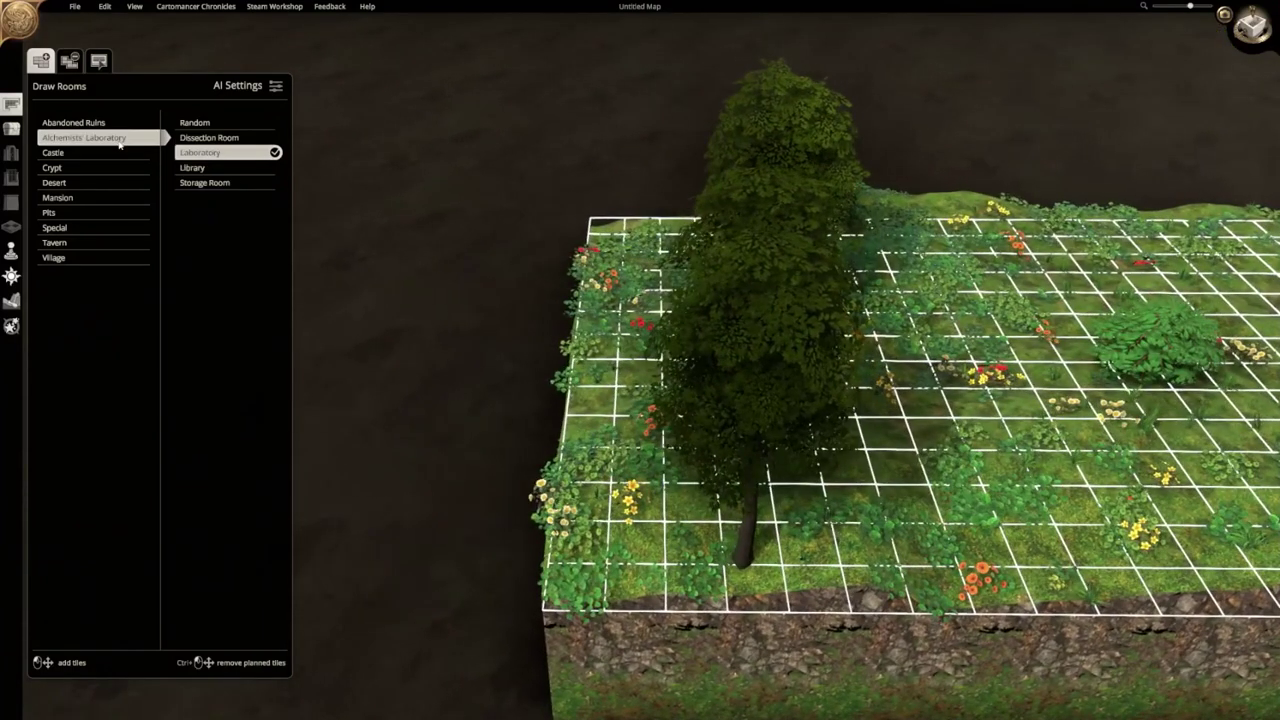
click(110, 154)
click(98, 168)
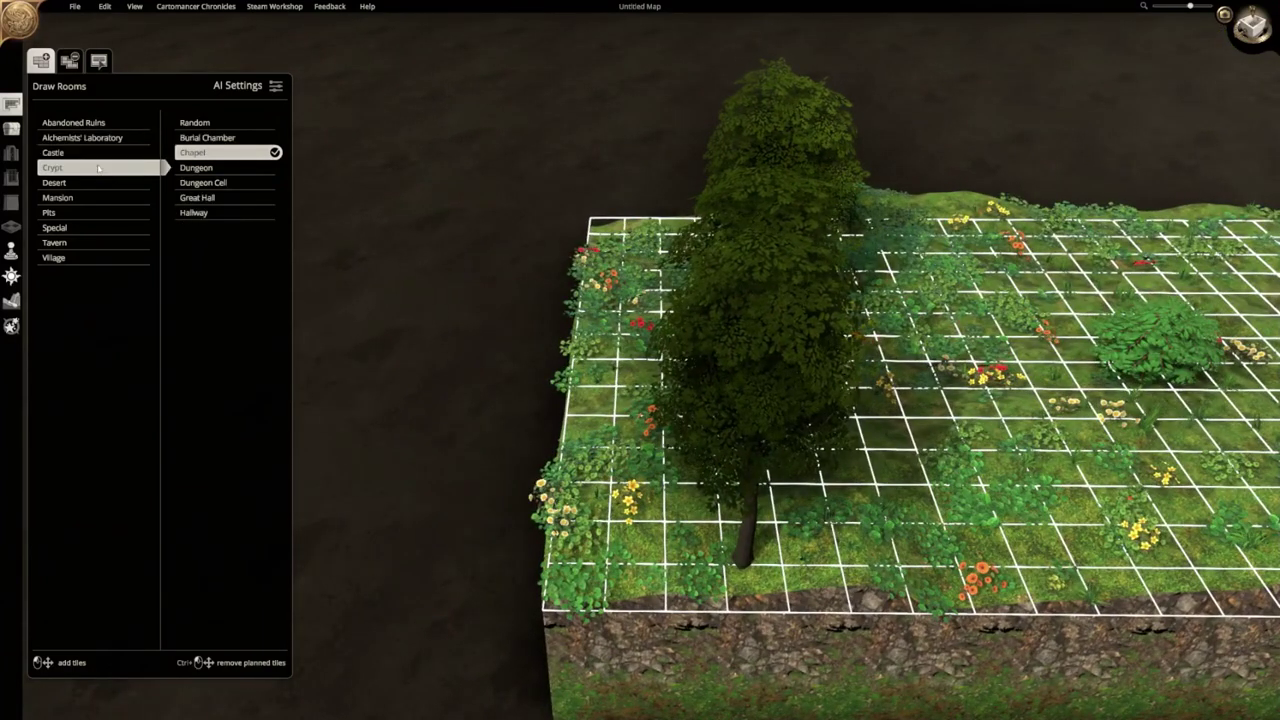
click(89, 191)
click(62, 167)
Draw a Castle Dungeon room over the back left part of the grass area and generate it.
click(62, 153)
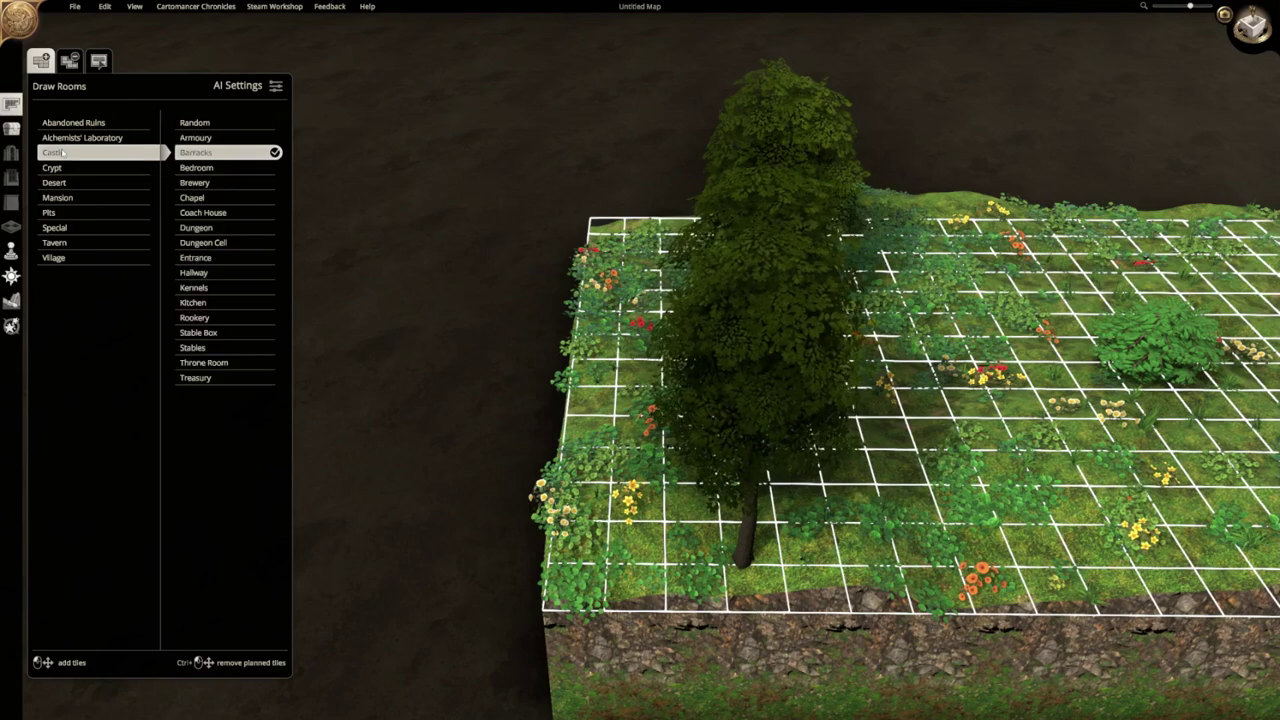
click(202, 231)
middle_drag(638, 252, 646, 371)
right_drag(603, 323, 512, 238)
mouse_move(512, 238)
mouse_down()
mouse_move(658, 354)
mouse_move(704, 350)
mouse_move(683, 337)
mouse_up()
key(s)
key(d)
key(a)
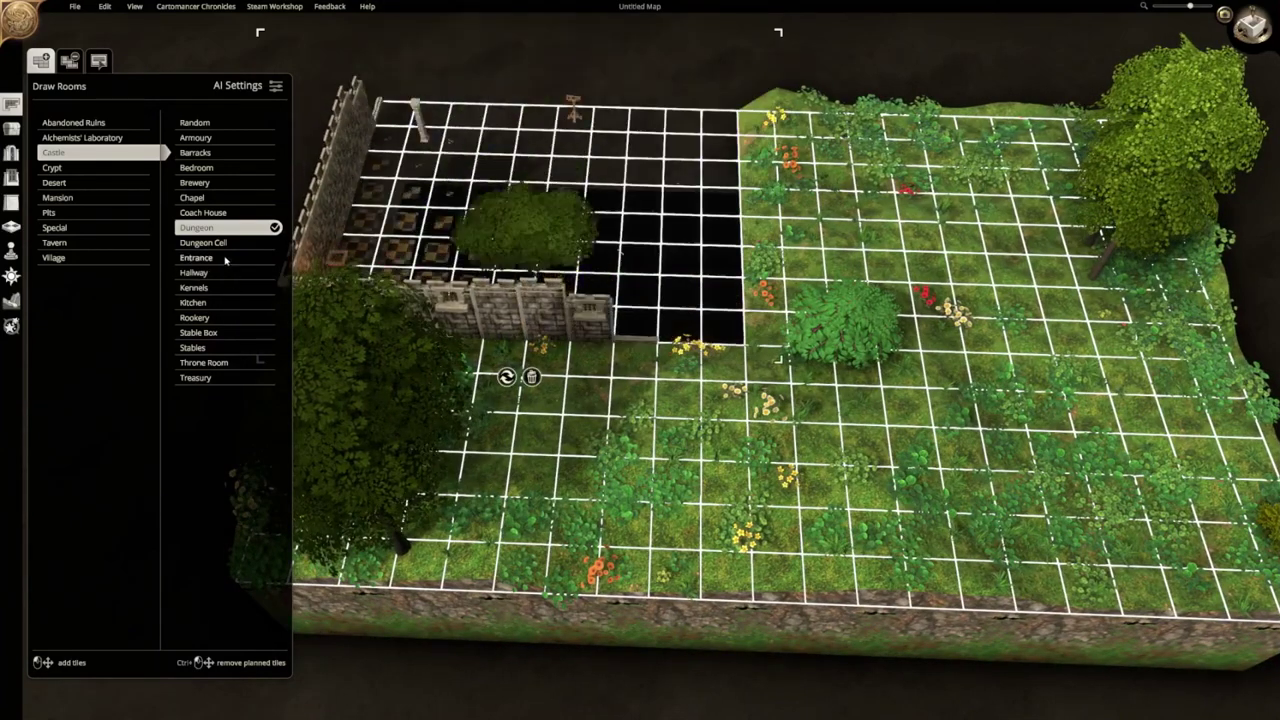
Draw a Castle Dungeon Cell room adjoining the dungeon across the rest of the back area and generate it.
click(226, 245)
key(d)
key(w)
drag(624, 182, 860, 326)
key(s)
key(d)
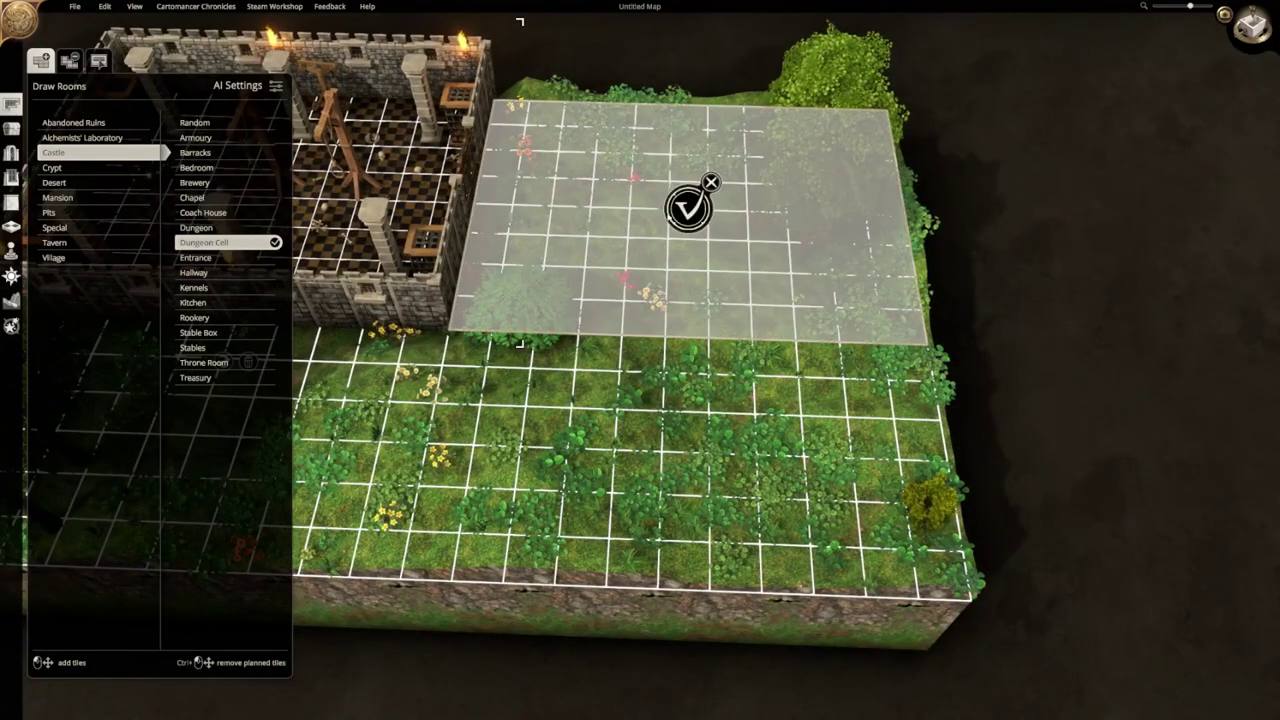
click(689, 207)
Draw a Castle Treasury room across the whole front strip of the grass area and generate it.
scroll(700, 200, up, 2)
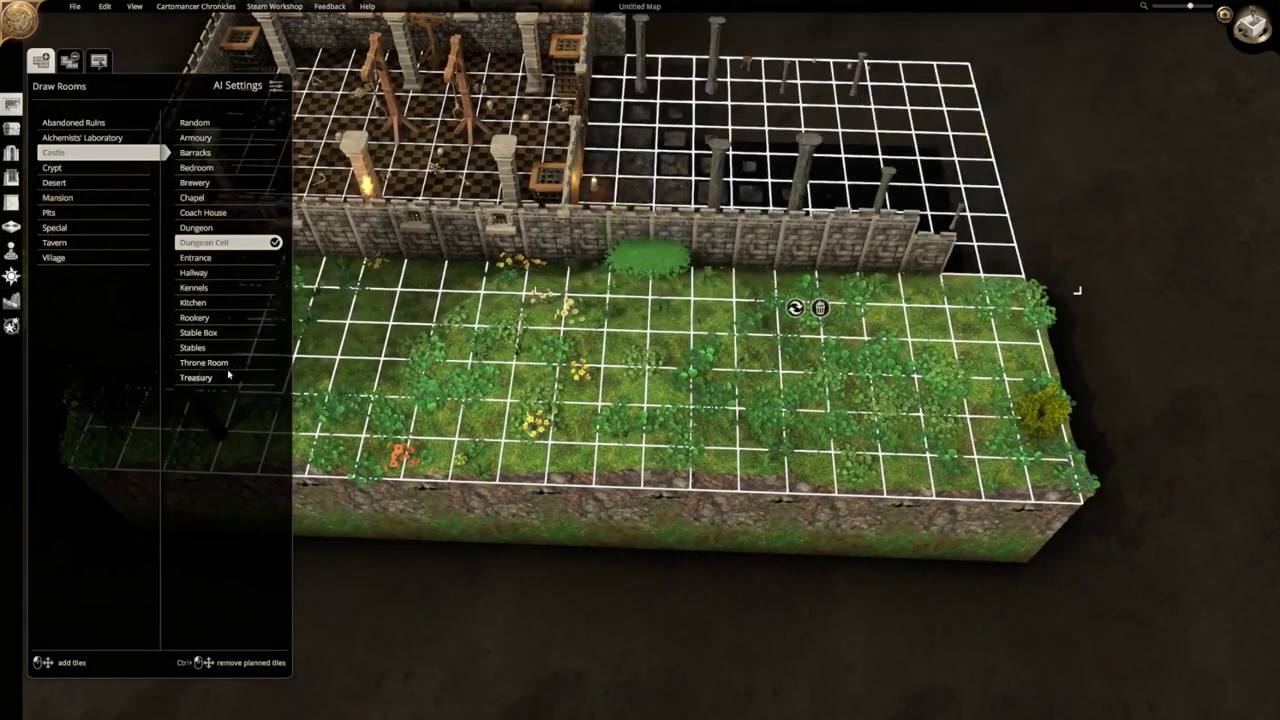
click(228, 364)
click(223, 380)
key(d)
drag(920, 480, 468, 290)
key(a)
key(a)
key(d)
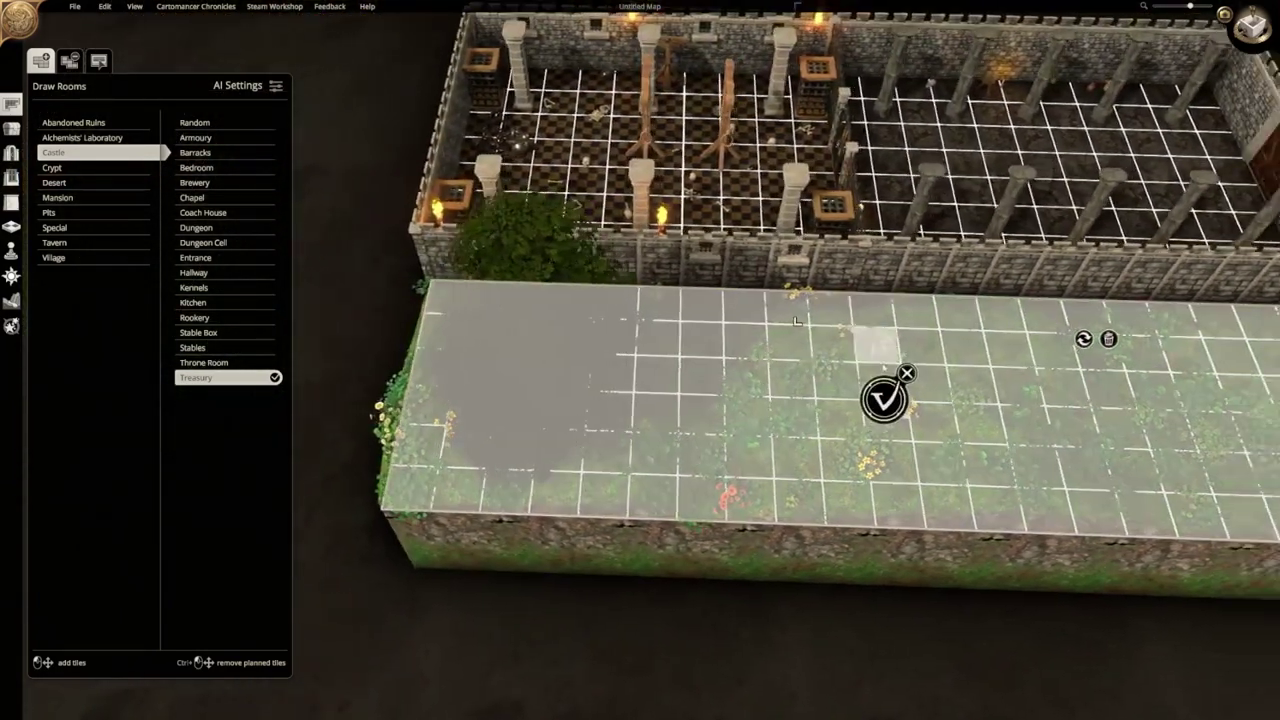
key(w)
key(s)
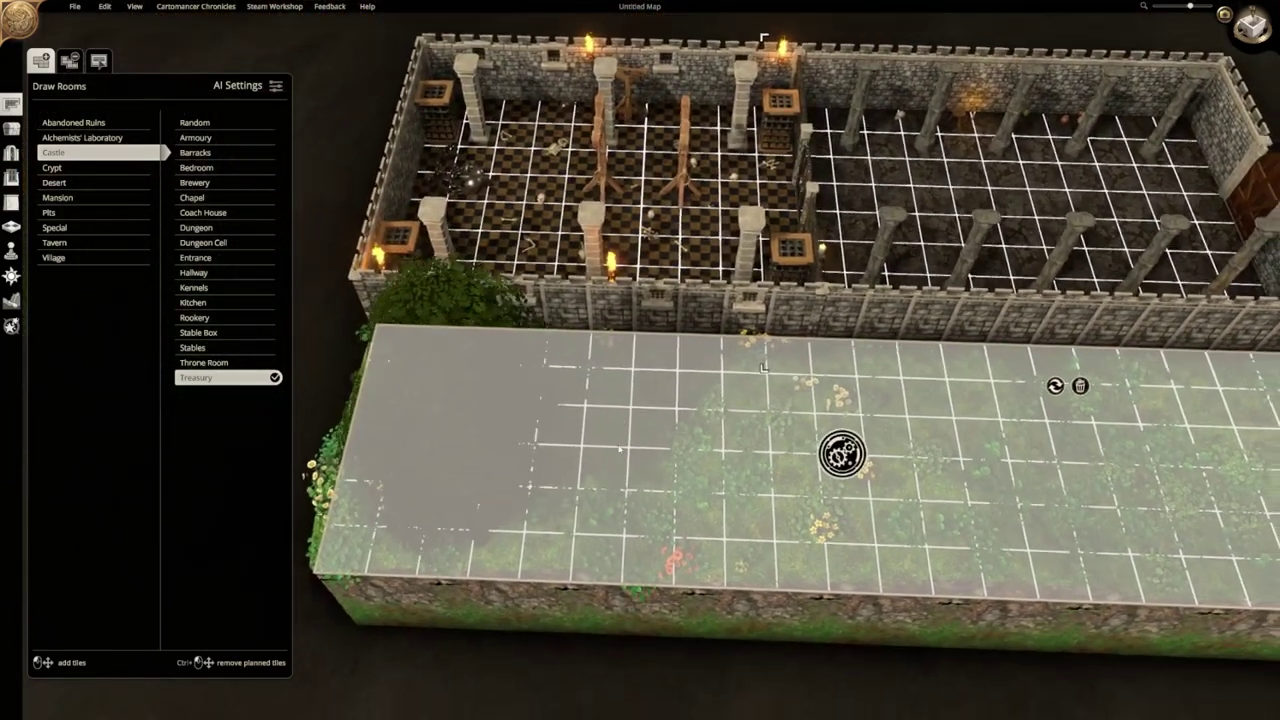
key(d)
Examine the furnished dungeon, dungeon cell and treasury rooms, including the treasury's golden statue and gold piles up close.
middle_drag(640, 452, 882, 419)
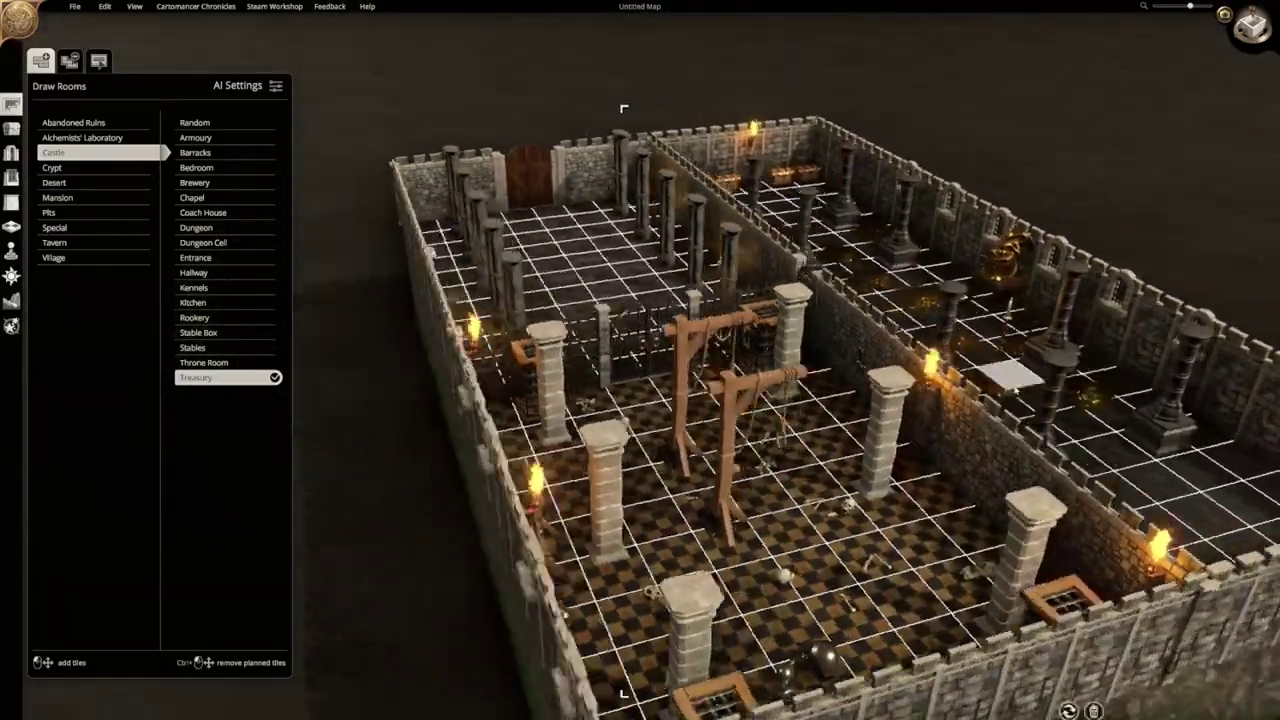
middle_drag(1016, 390, 86, 437)
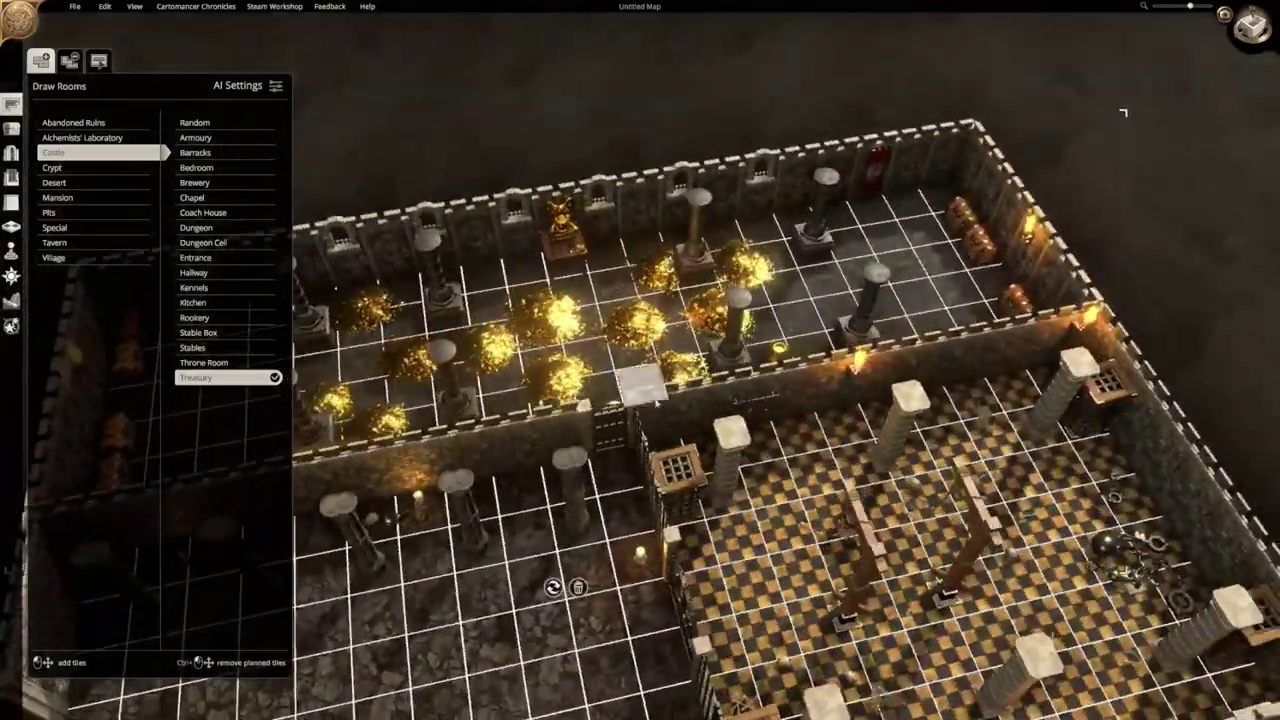
middle_drag(634, 378, 450, 370)
scroll(777, 428, up, 5)
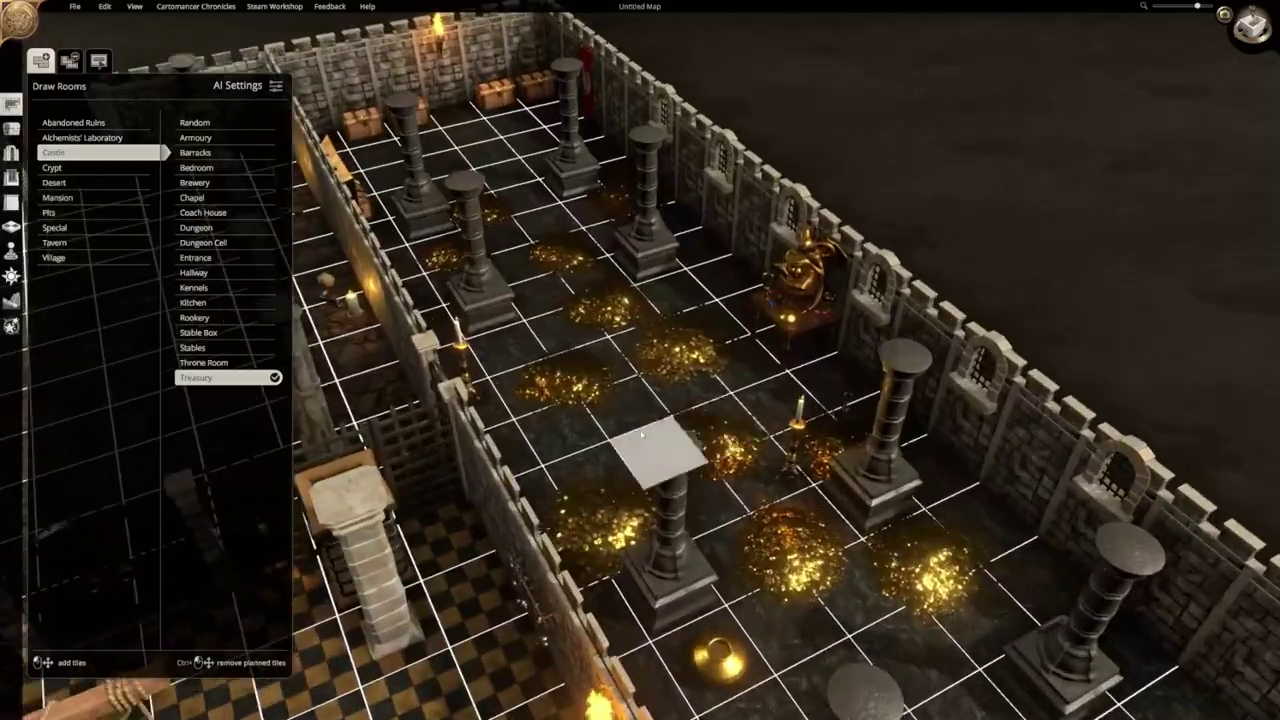
scroll(628, 428, up, 6)
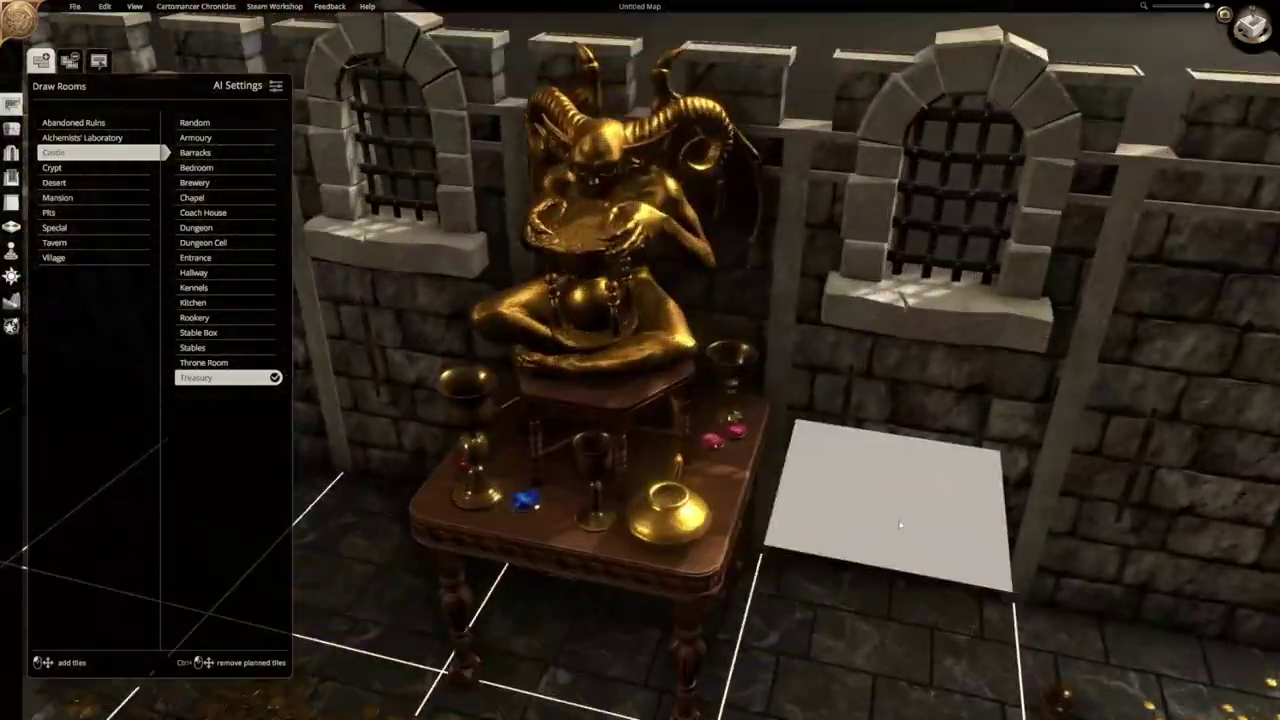
middle_drag(900, 524, 620, 465)
key(w)
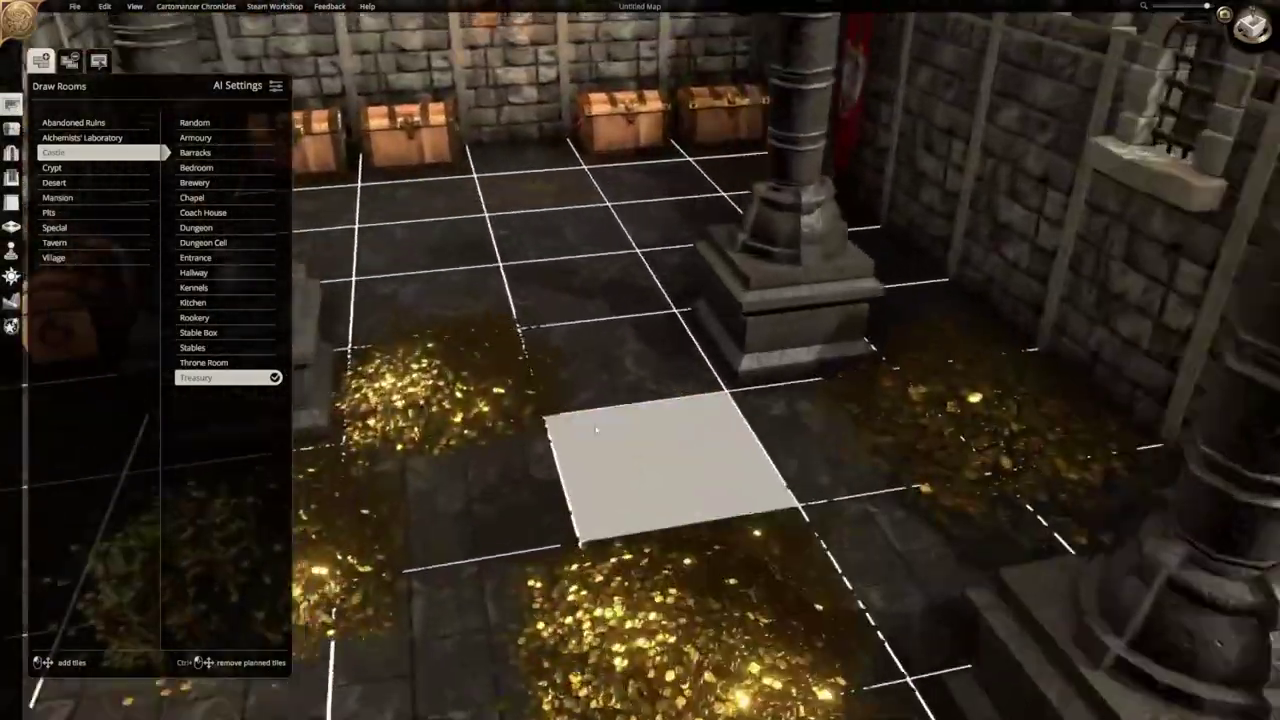
Examine the treasury's dragon head, chests, golden pots and coin piles up close, then view the whole castle.
right_drag(566, 393, 1200, 450)
right_drag(1144, 410, 770, 362)
scroll(770, 362, down, 2)
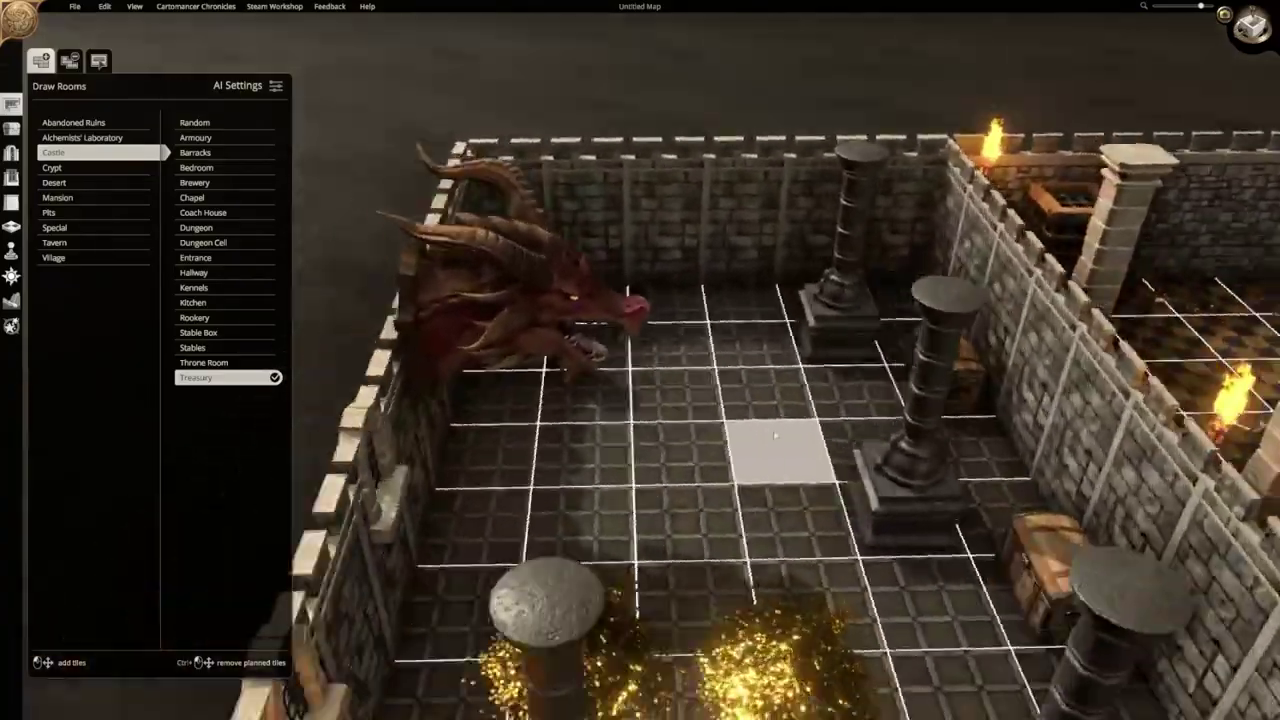
right_drag(775, 436, 673, 456)
scroll(835, 434, up, 4)
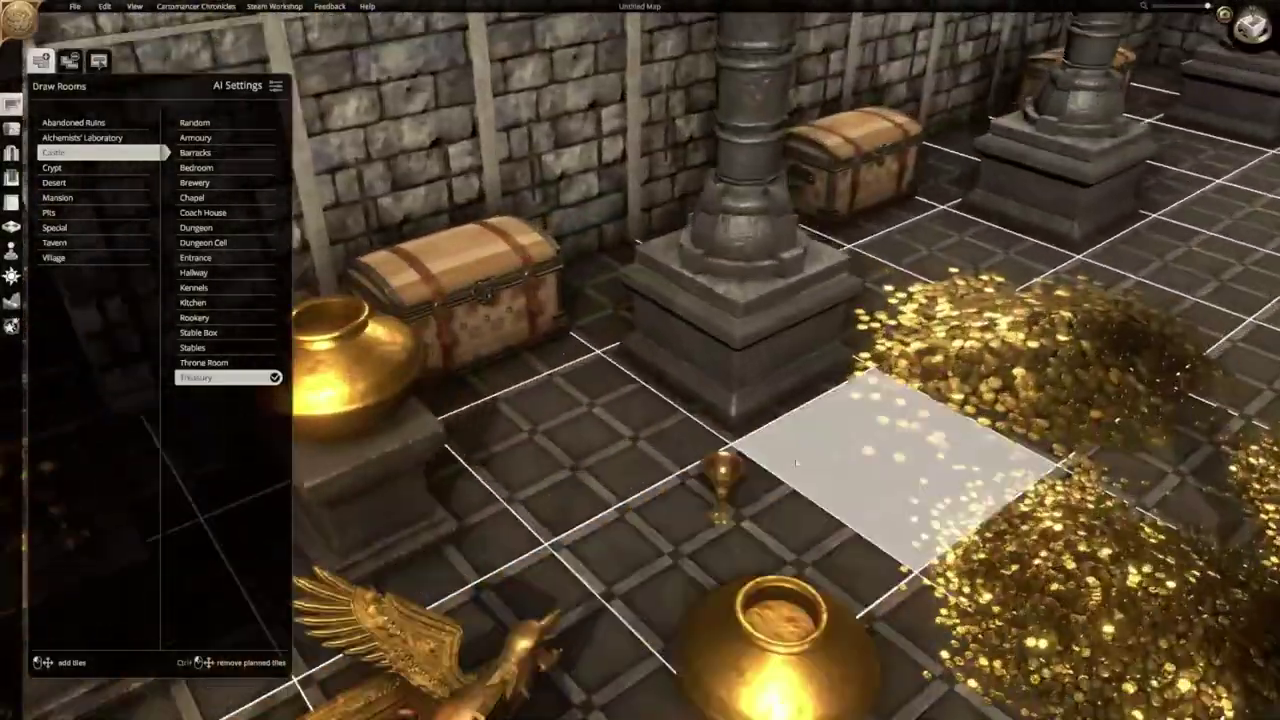
scroll(797, 463, down, 4)
scroll(674, 454, down, 8)
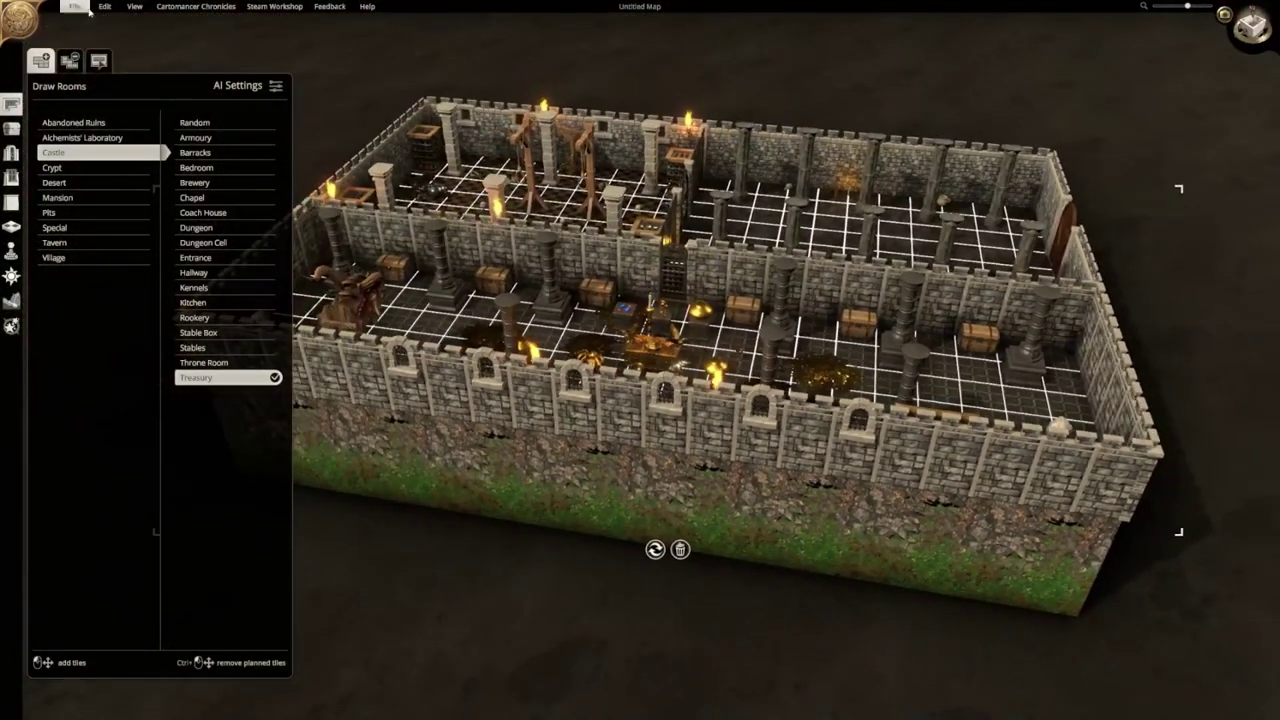
Try marking most of the castle's floor area for removal with the Remove Rooms tool.
click(69, 62)
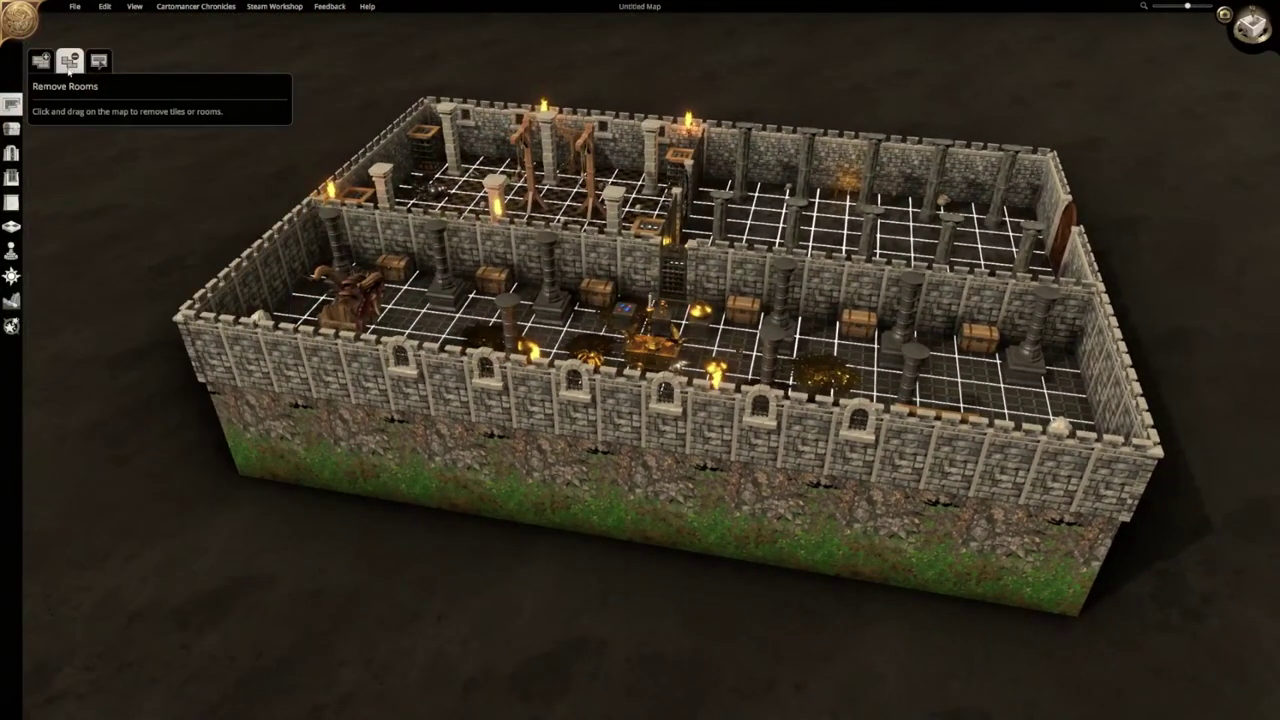
drag(224, 375, 834, 362)
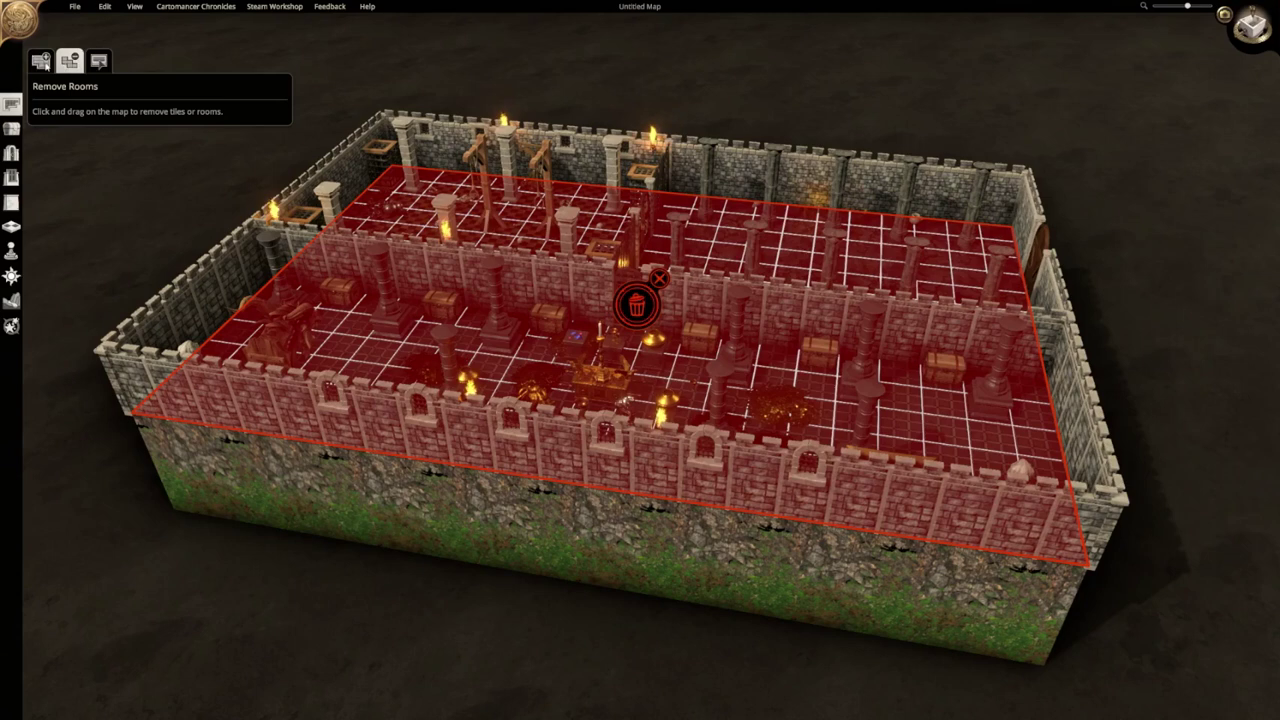
Select the castle's dungeon cell room for editing and change its theme to Armoury.
click(98, 61)
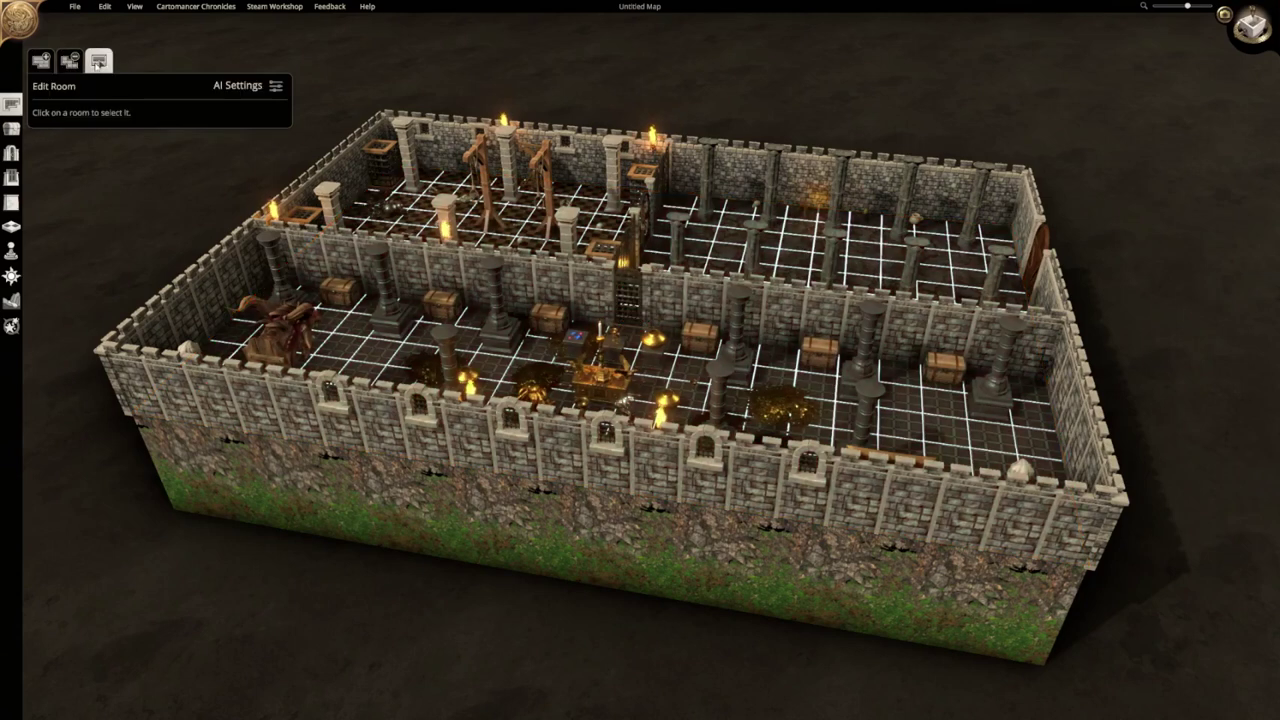
click(331, 392)
middle_drag(880, 335, 723, 408)
click(723, 408)
right_drag(723, 407, 584, 404)
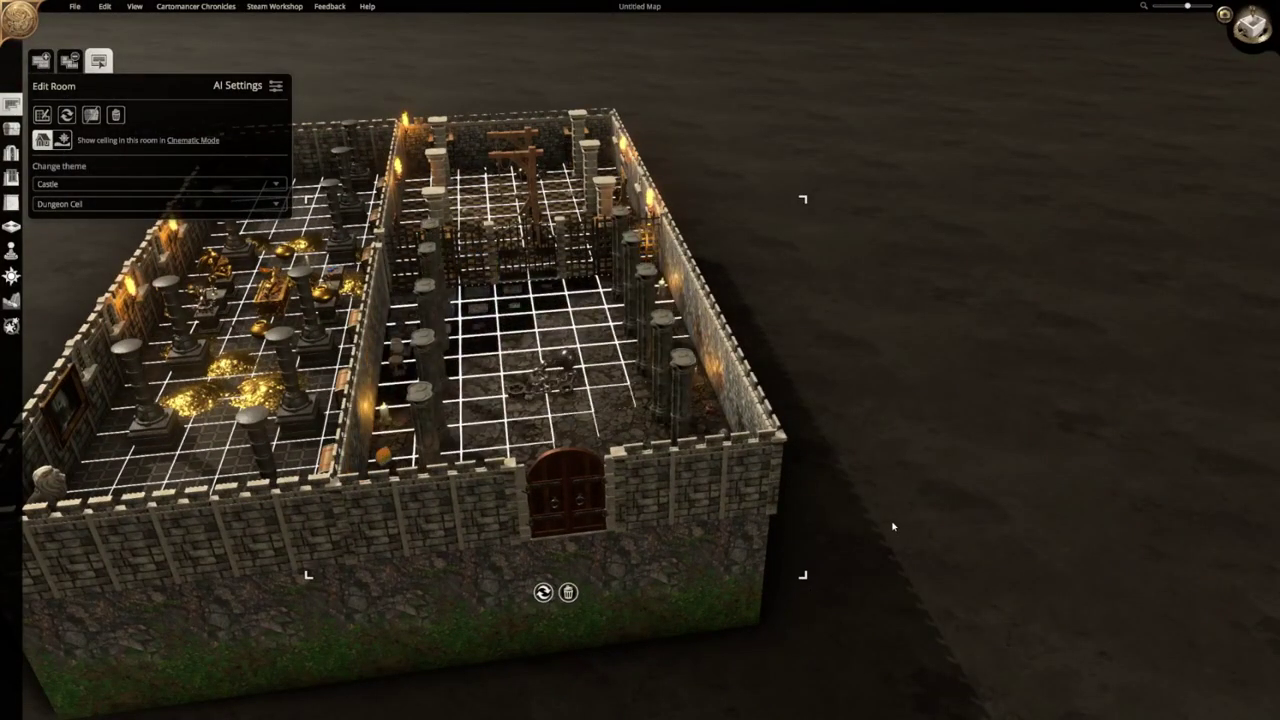
right_drag(880, 526, 651, 551)
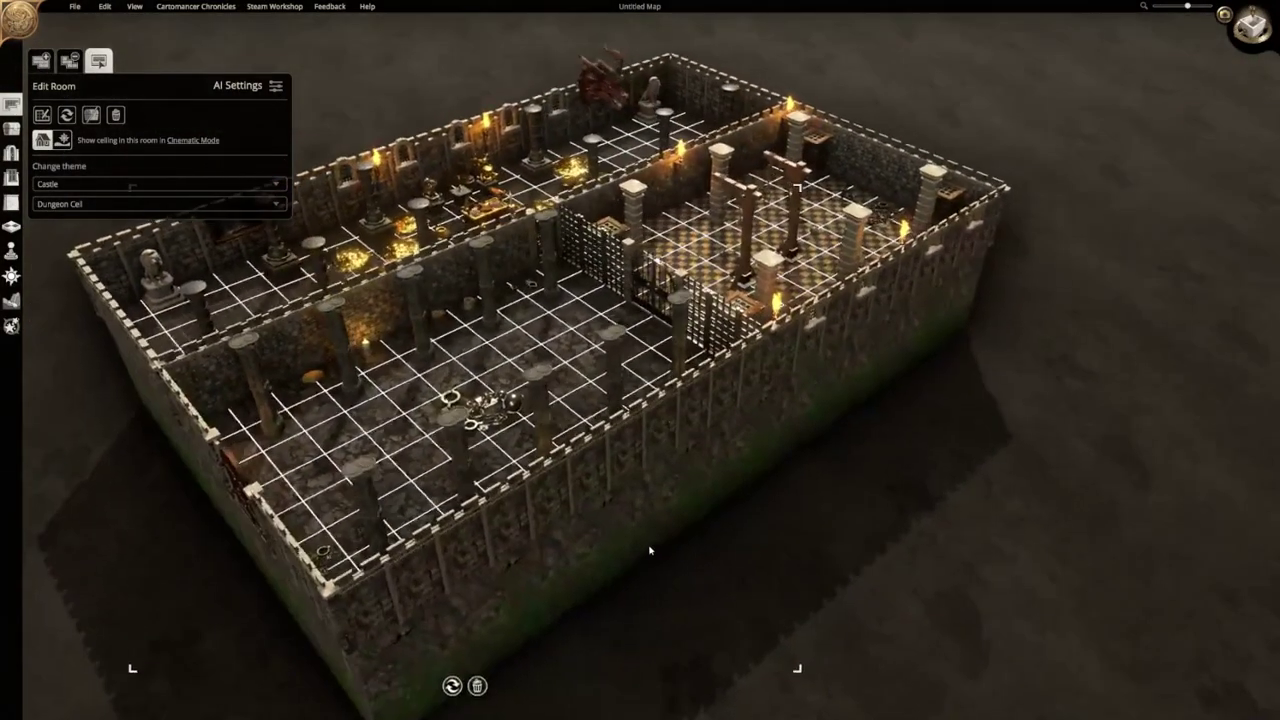
click(87, 208)
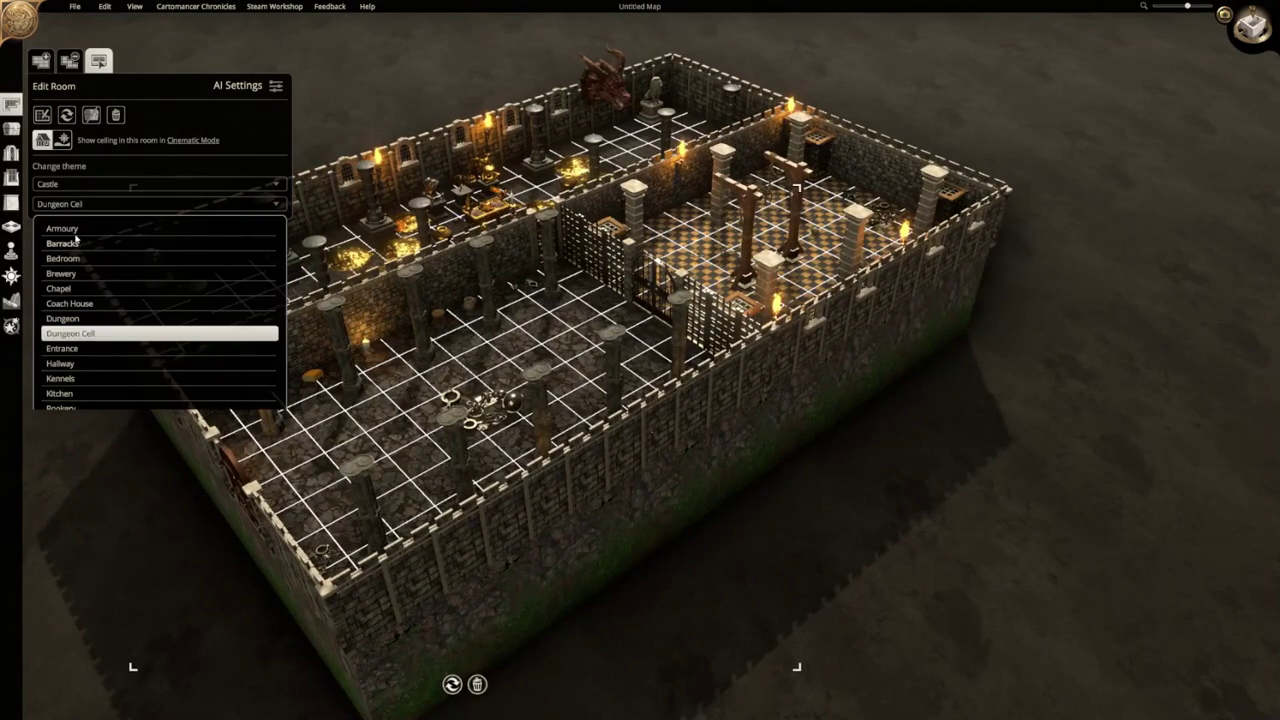
click(62, 229)
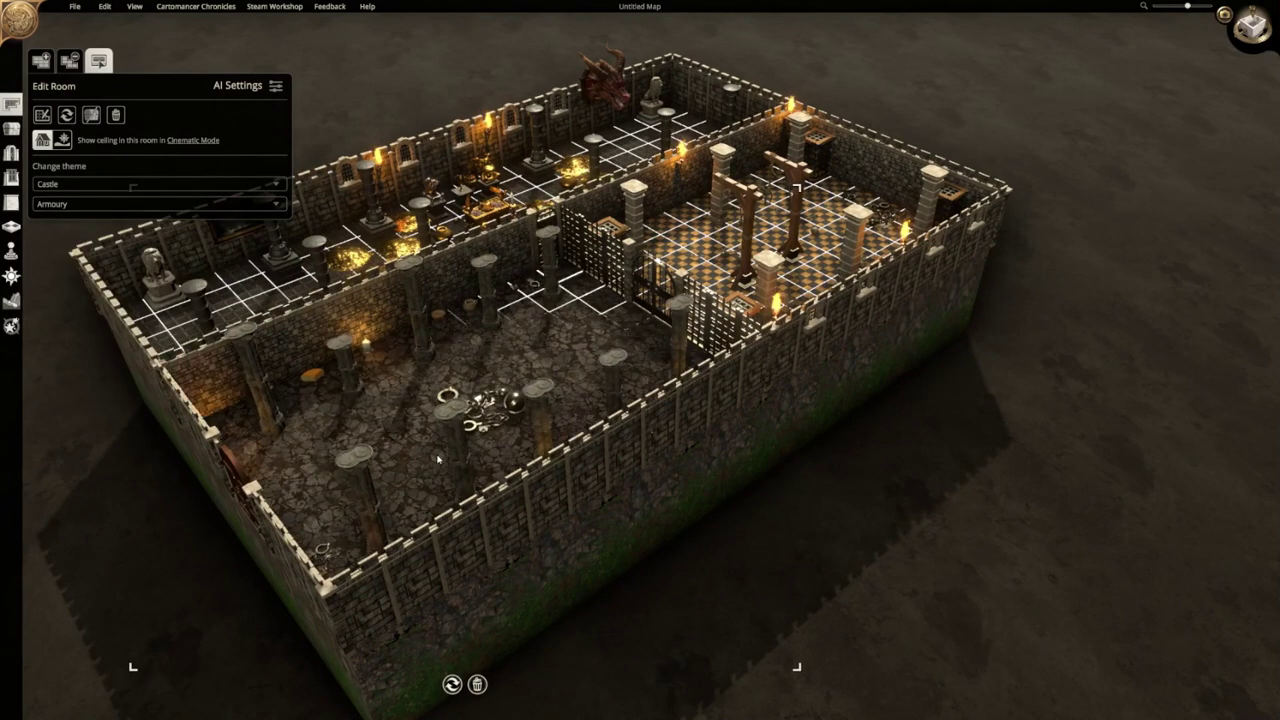
right_drag(437, 457, 643, 434)
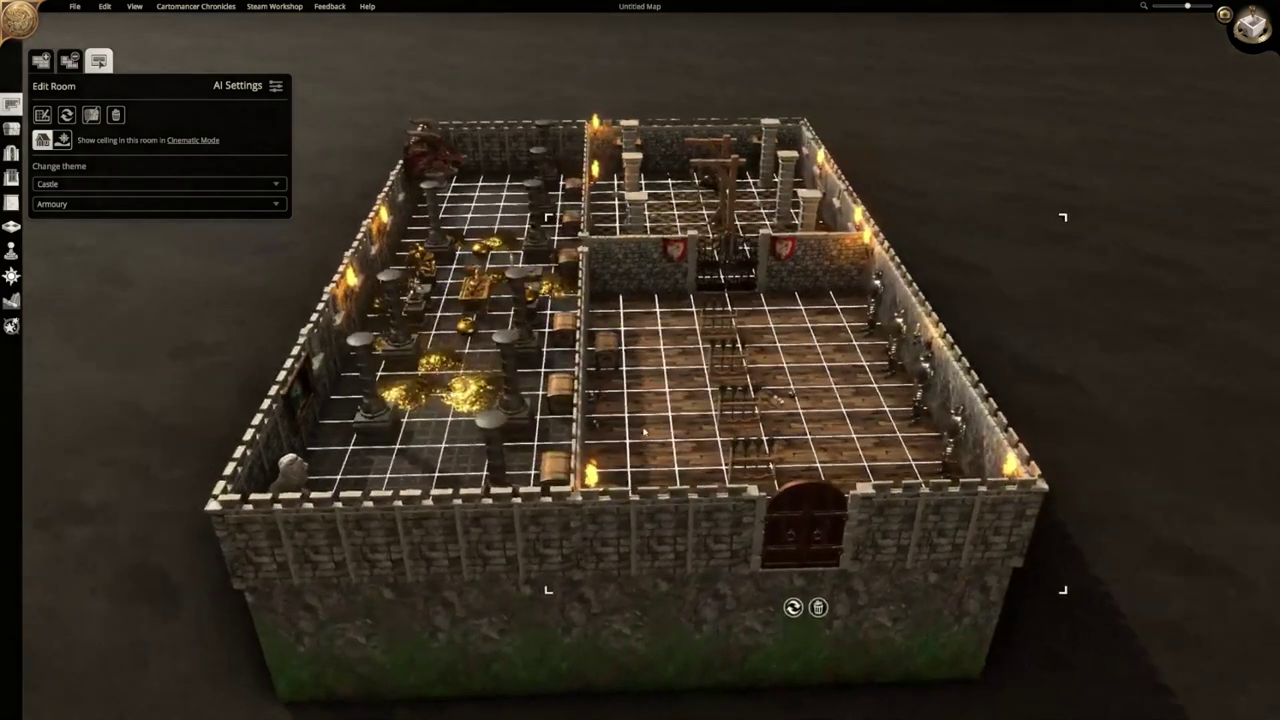
scroll(643, 434, up, 2)
Remove all the castle rooms from the map, including the treasury, dungeon and armoury.
click(67, 66)
key(s)
key(d)
click(784, 440)
key(s)
key(d)
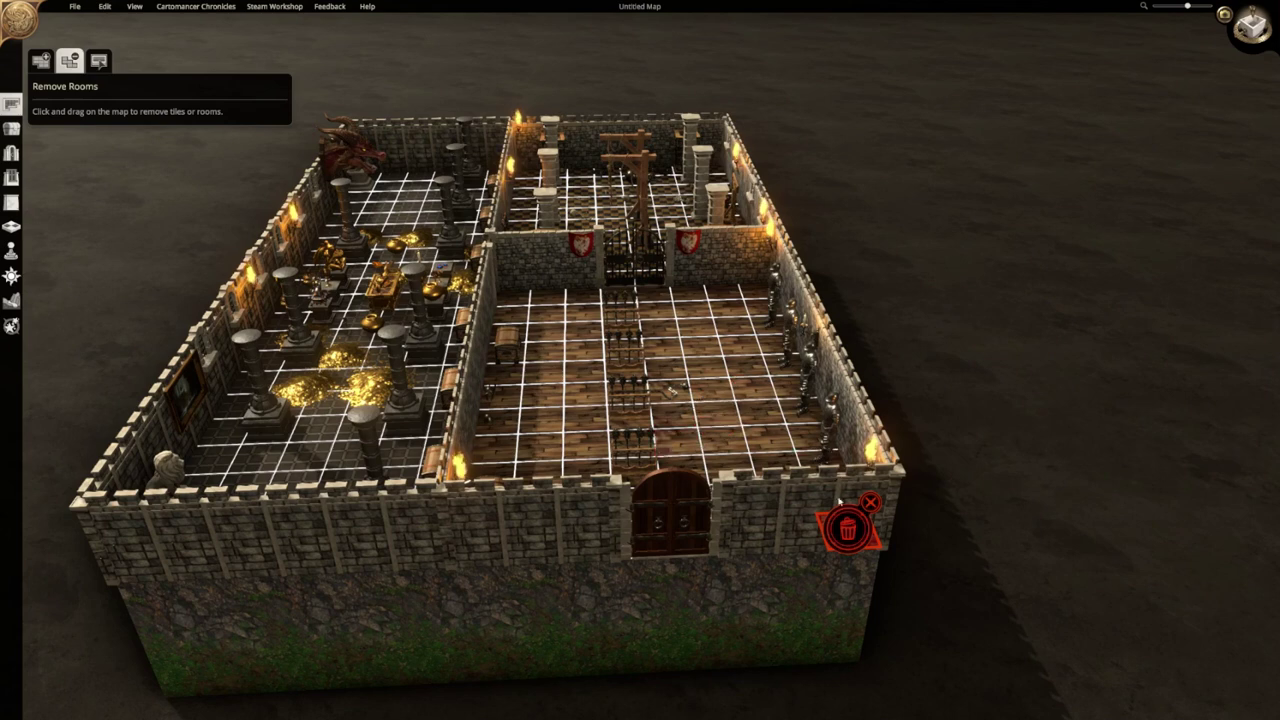
mouse_move(795, 515)
mouse_down()
mouse_move(423, 349)
mouse_move(425, 262)
mouse_move(441, 254)
mouse_up()
key(s)
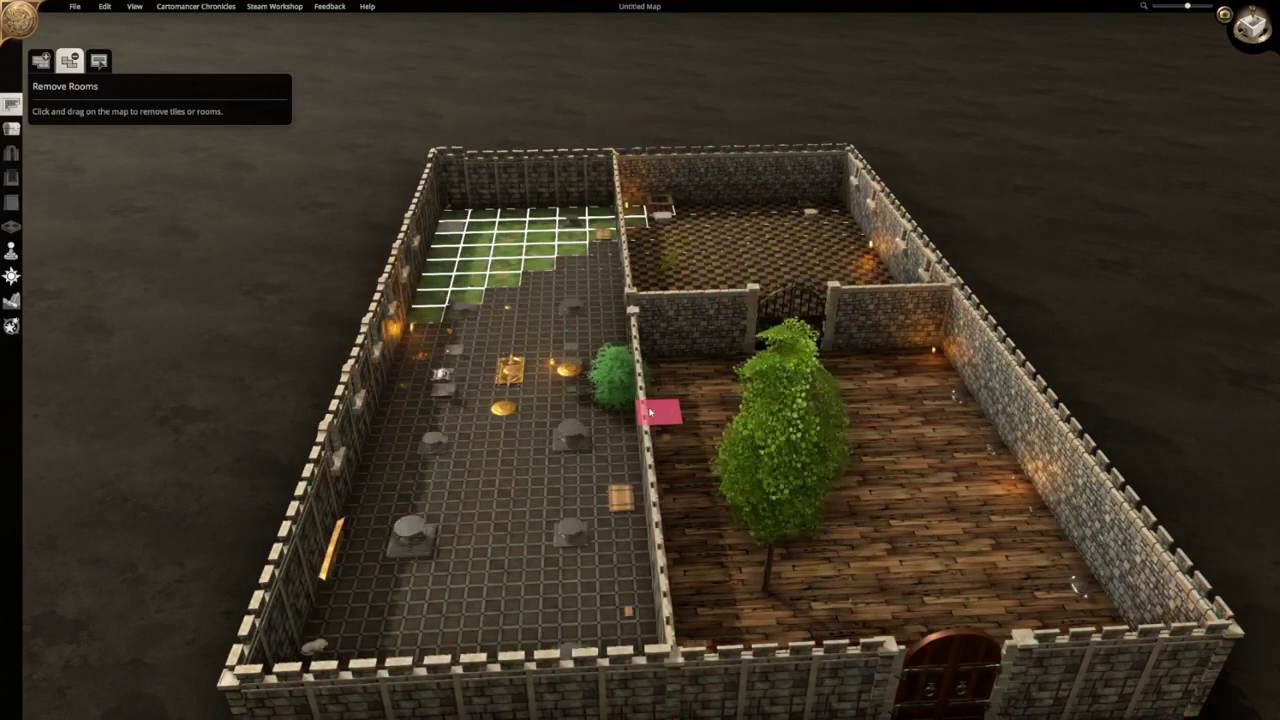
middle_drag(614, 414, 828, 415)
key(d)
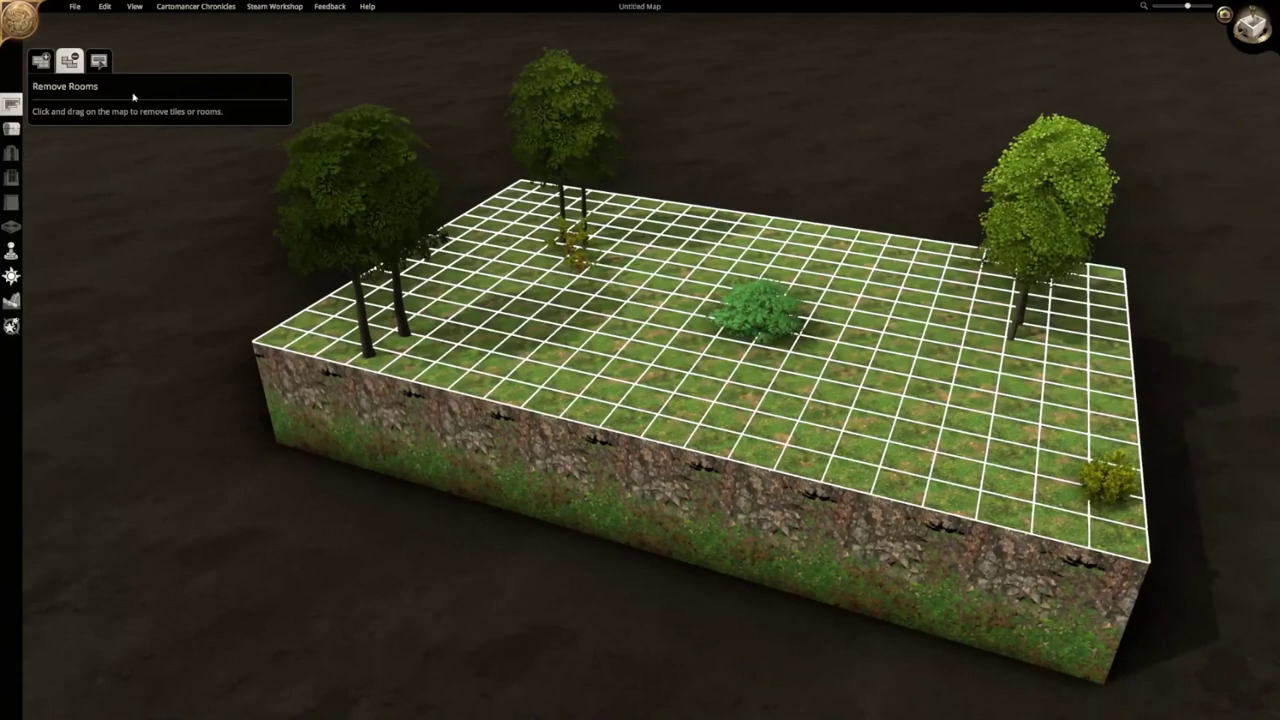
Place a single goblet on the open grass near the yellow bush and enlarge it.
key(a)
click(452, 342)
middle_drag(452, 342, 356, 370)
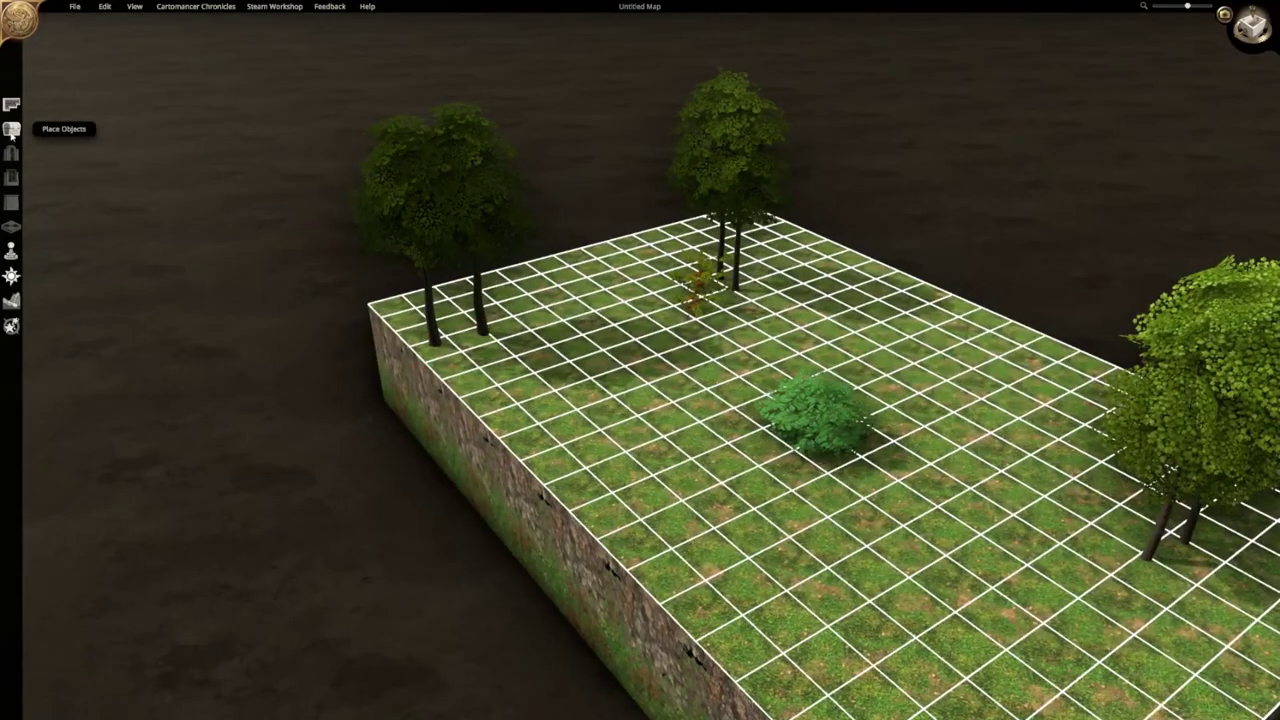
click(12, 129)
middle_drag(436, 380, 5, 92)
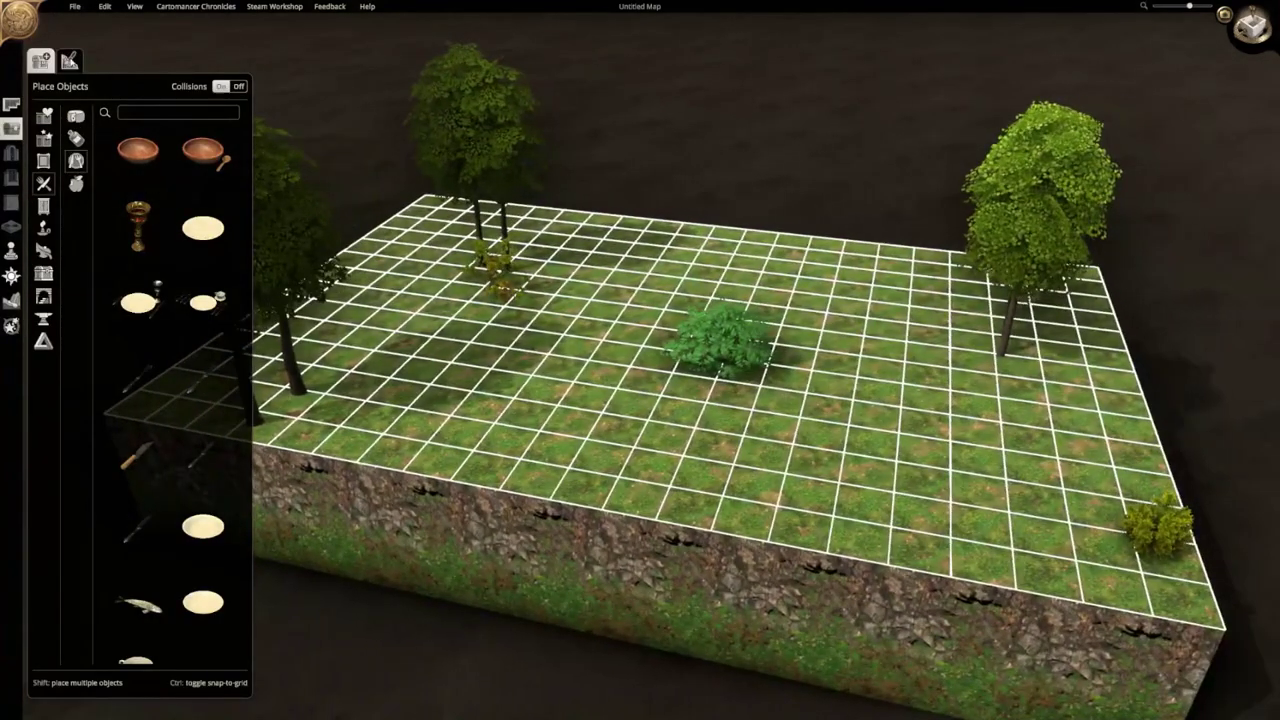
click(70, 63)
click(41, 62)
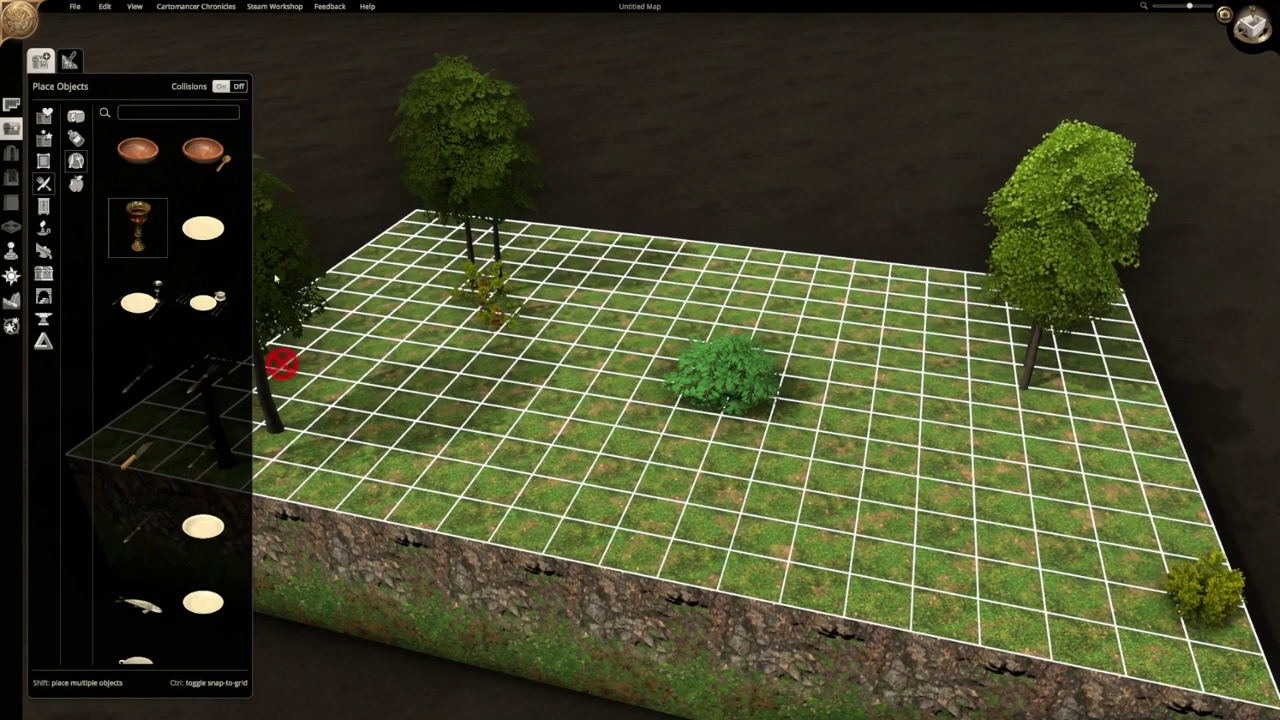
key(w)
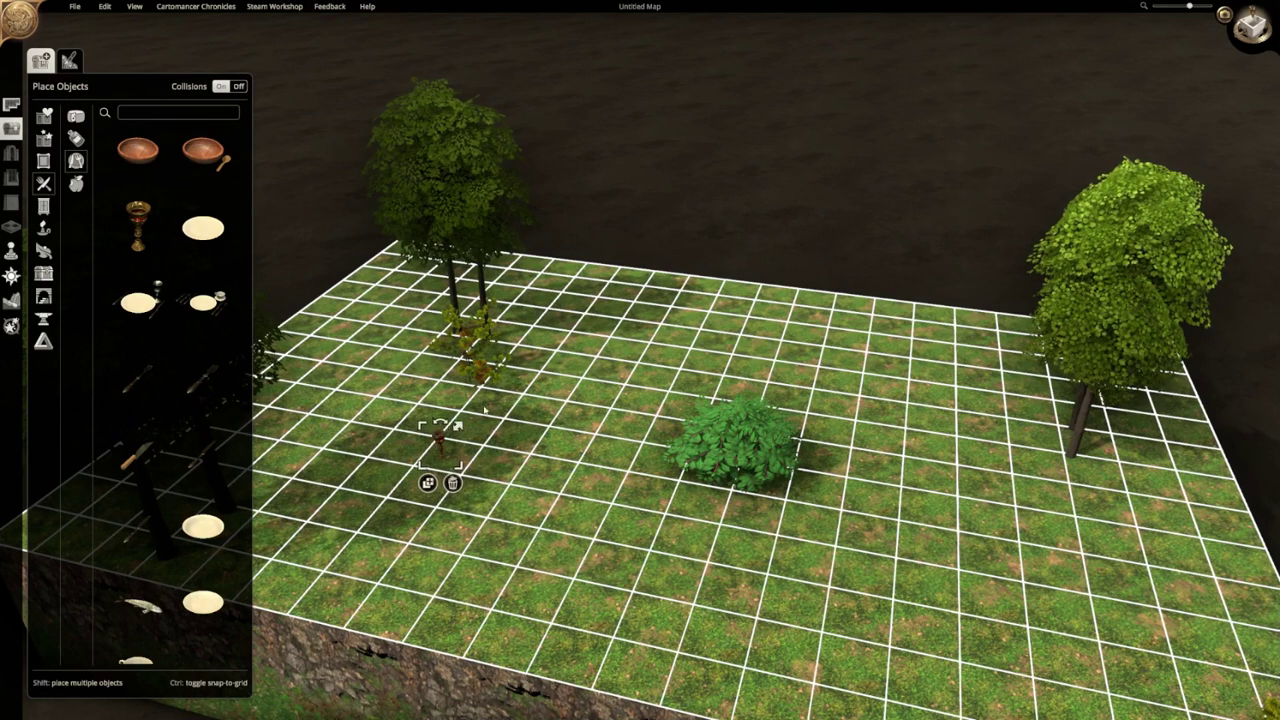
key(a)
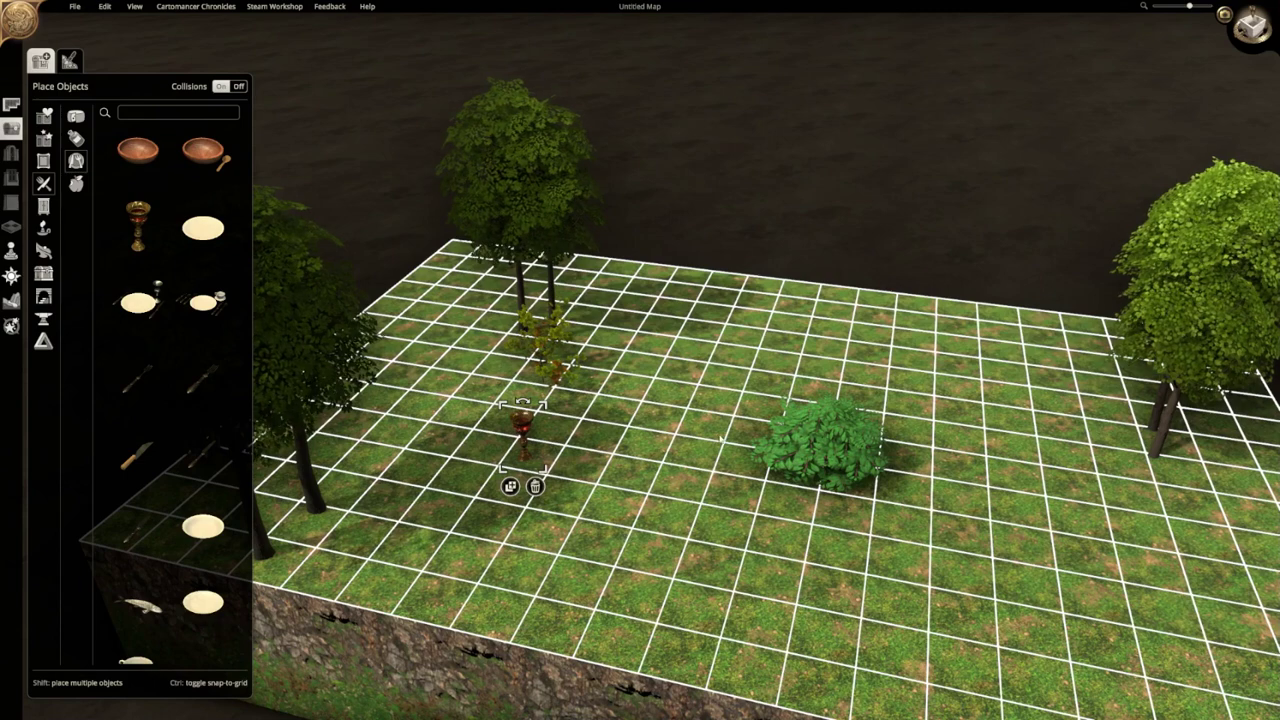
key(d)
middle_drag(720, 439, 464, 535)
key(a)
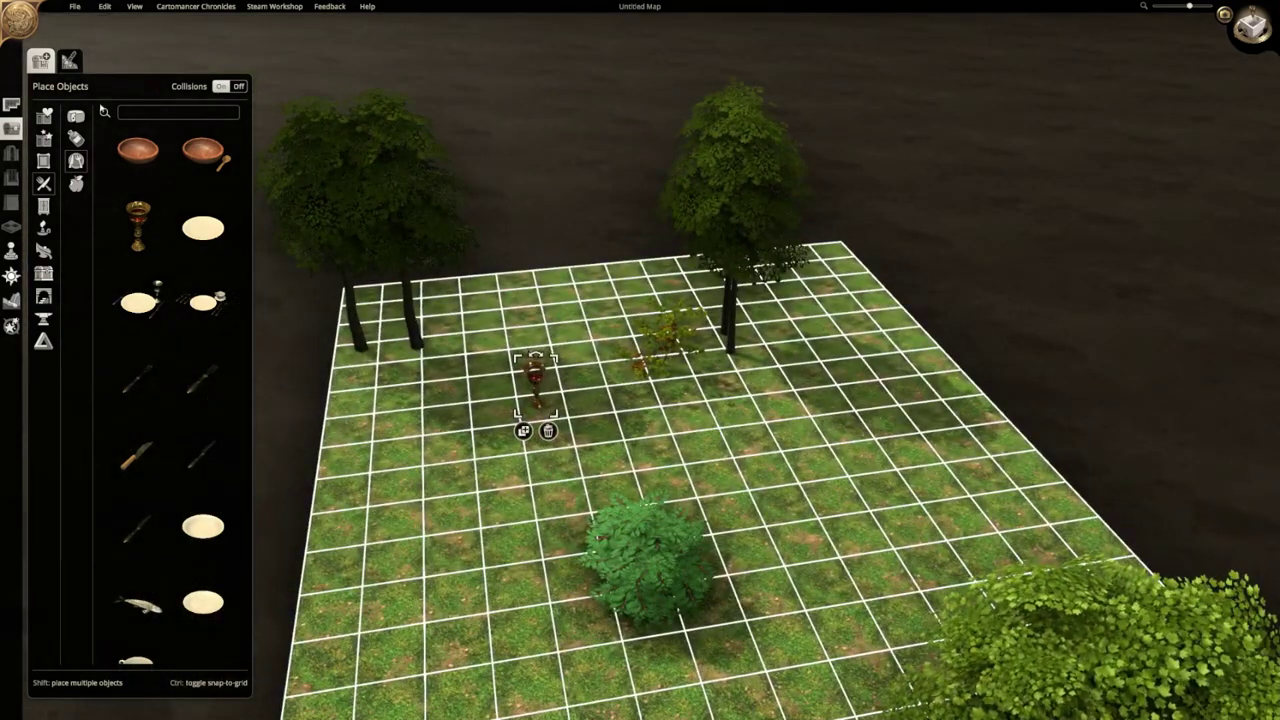
Paint clay jars and broken pottery across the whole grass area with the brush size and density at maximum.
click(70, 62)
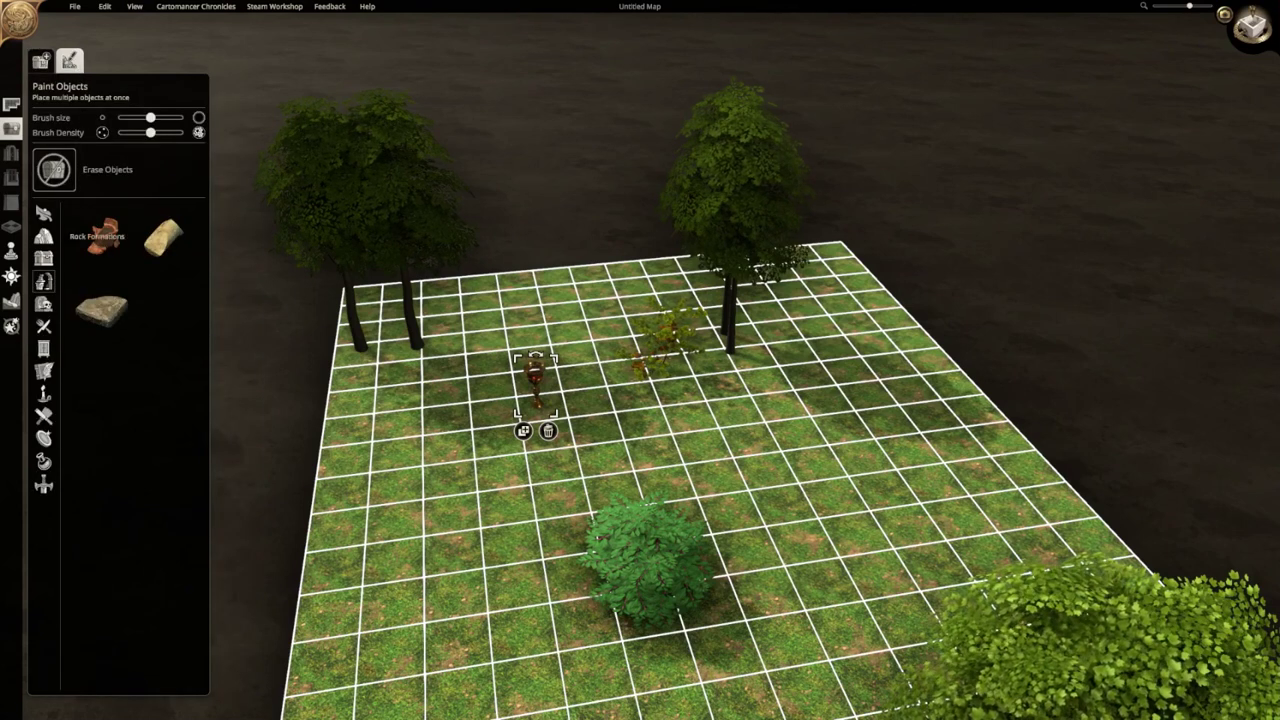
key(w)
key(a)
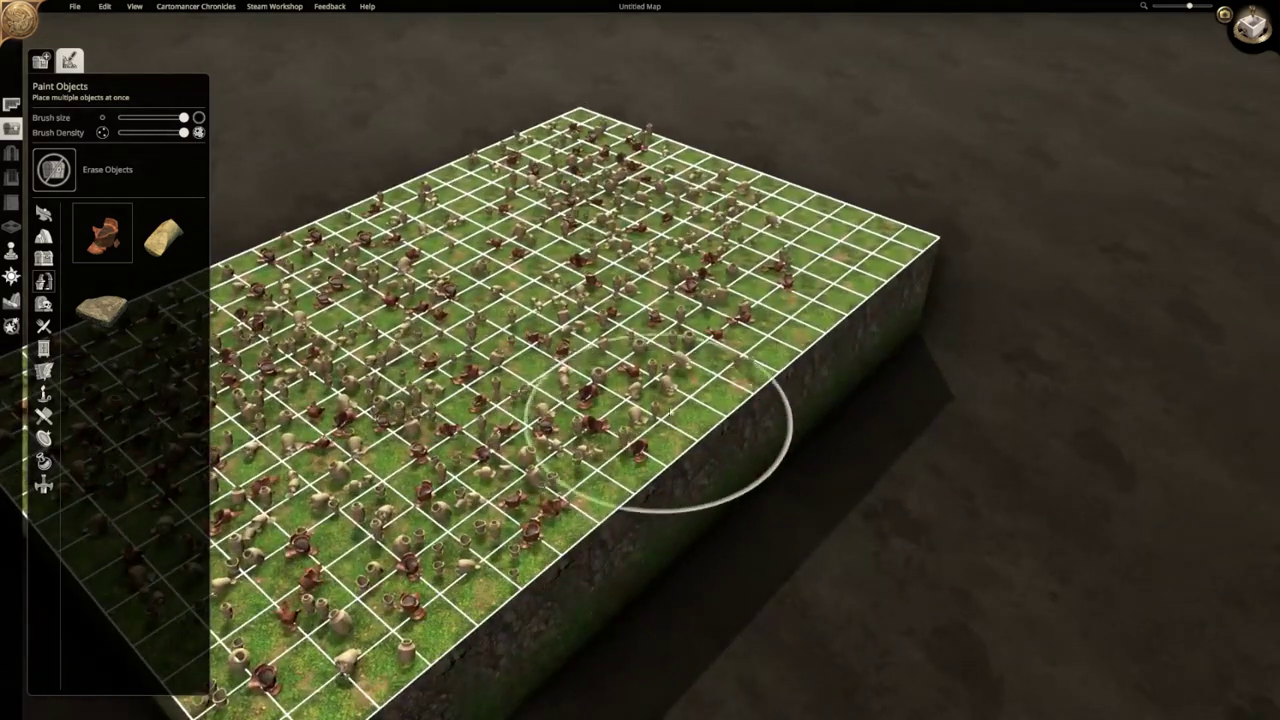
key(a)
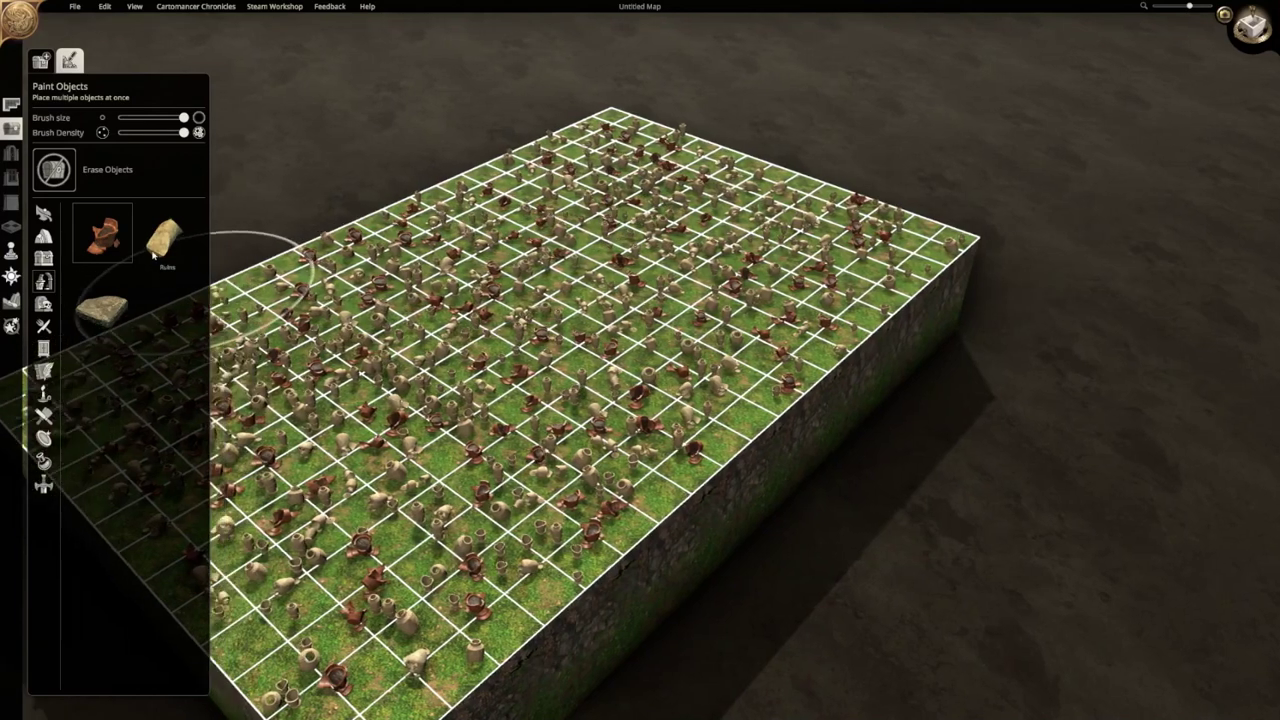
Erase all the painted pottery from the grass area with the Erase Objects brush.
click(58, 172)
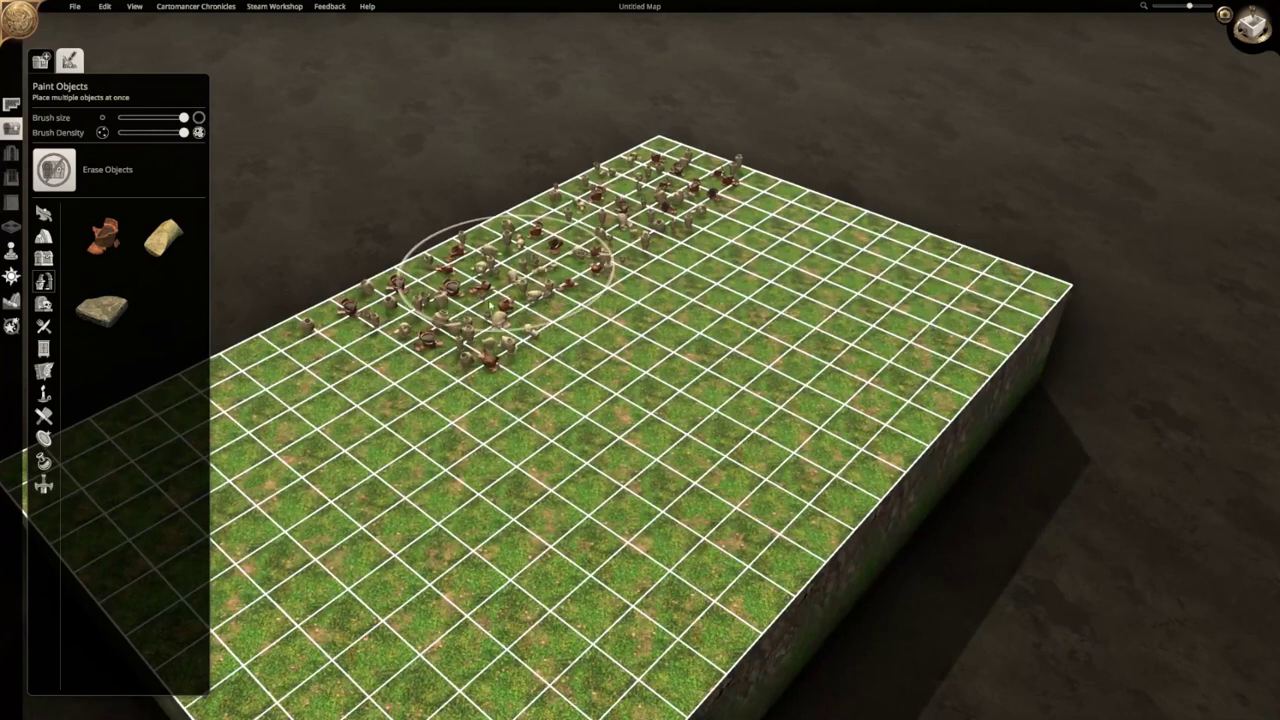
mouse_move(490, 306)
mouse_down()
mouse_move(620, 165)
mouse_move(600, 216)
mouse_move(300, 335)
mouse_up()
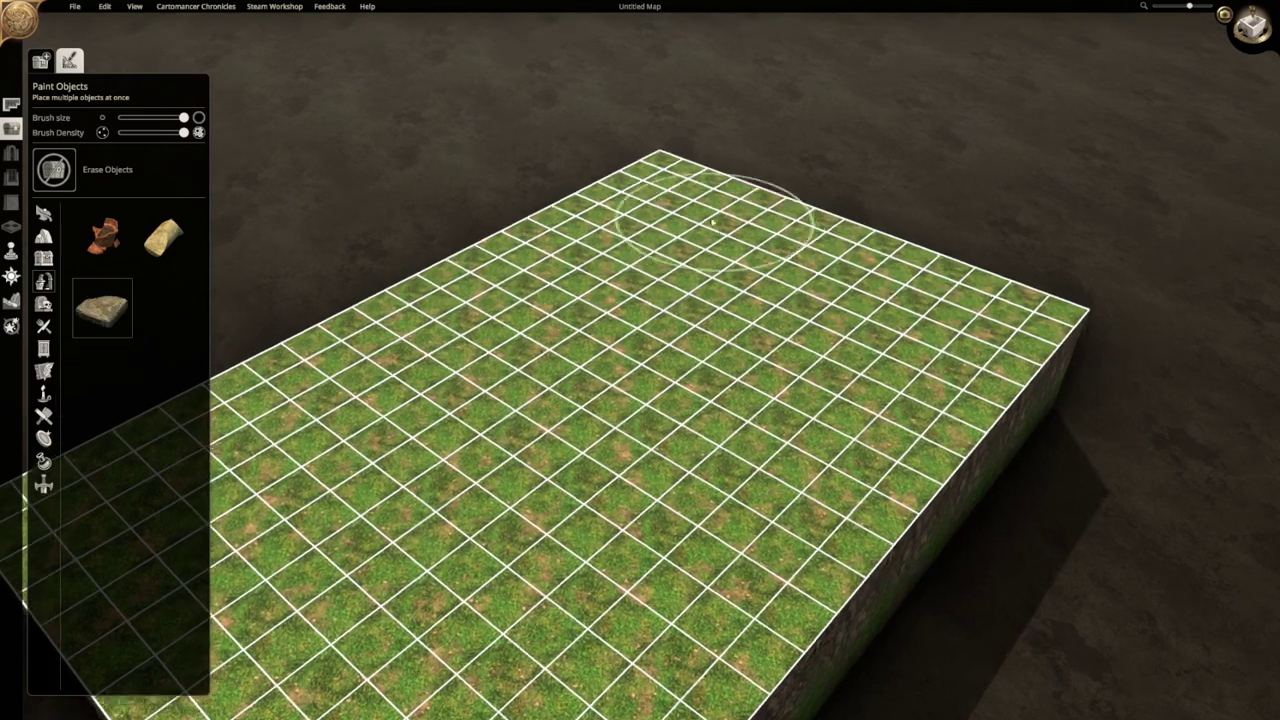
Paint grey stone slab rubble over the grass area and erase it all again.
drag(734, 217, 700, 222)
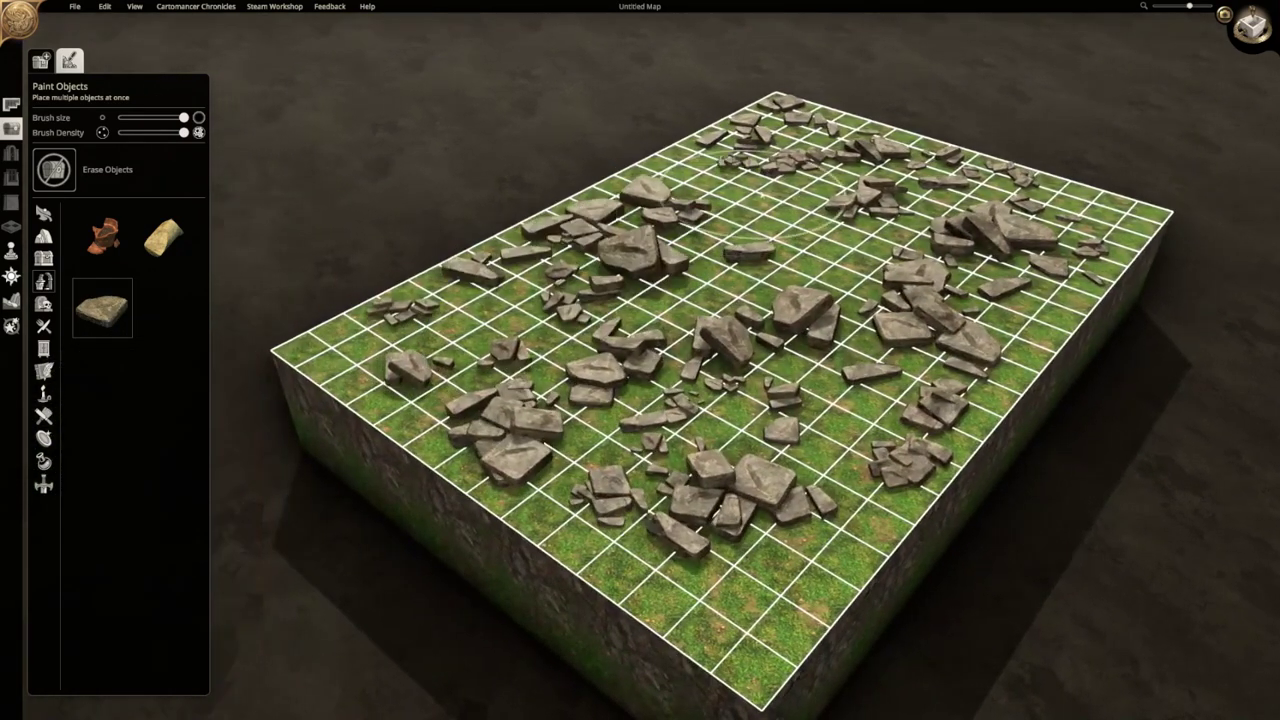
drag(760, 230, 790, 280)
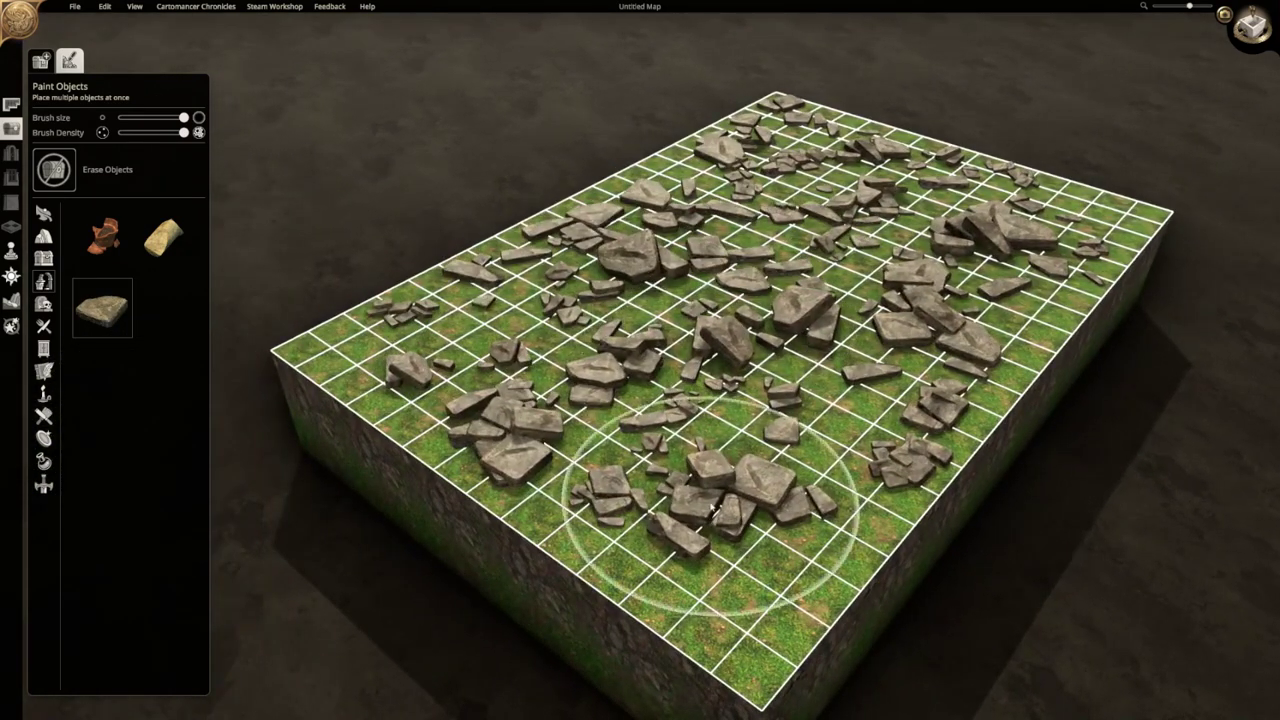
drag(713, 510, 750, 512)
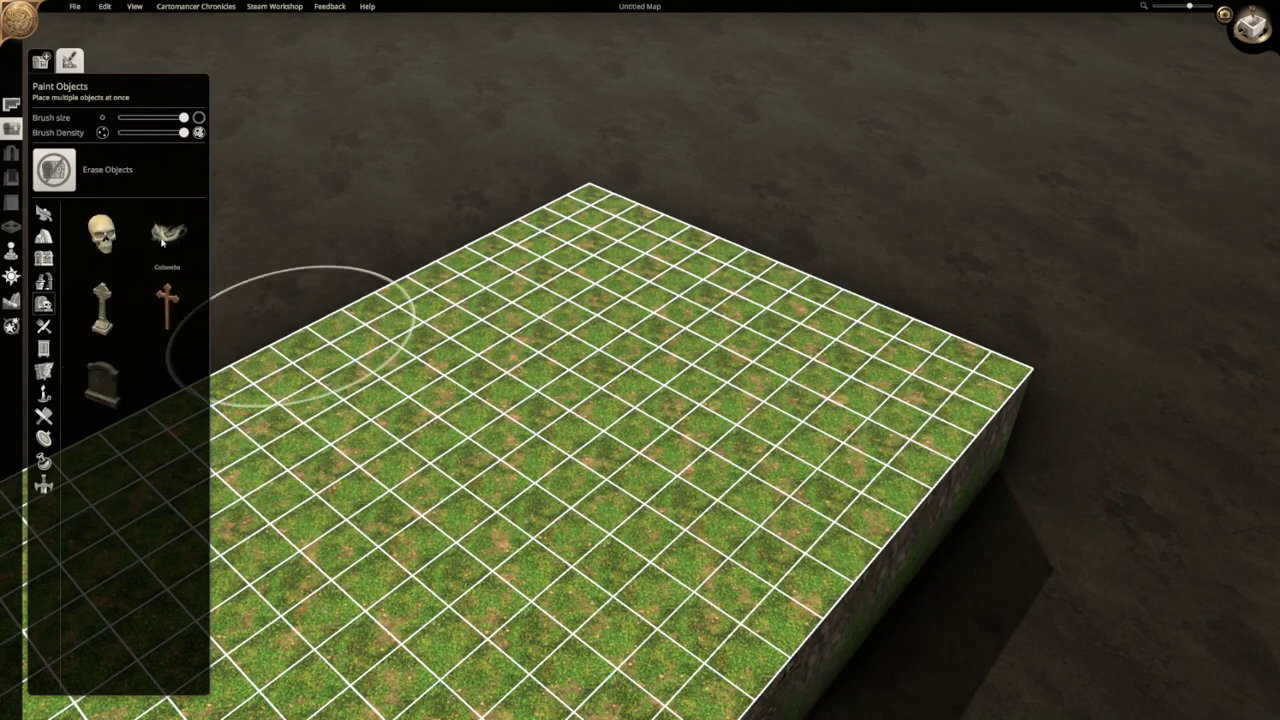
Paint skulls and bones over the entire grass area.
mouse_move(510, 241)
mouse_down()
mouse_move(663, 240)
mouse_move(777, 471)
mouse_move(600, 491)
mouse_move(384, 607)
mouse_move(538, 465)
mouse_up()
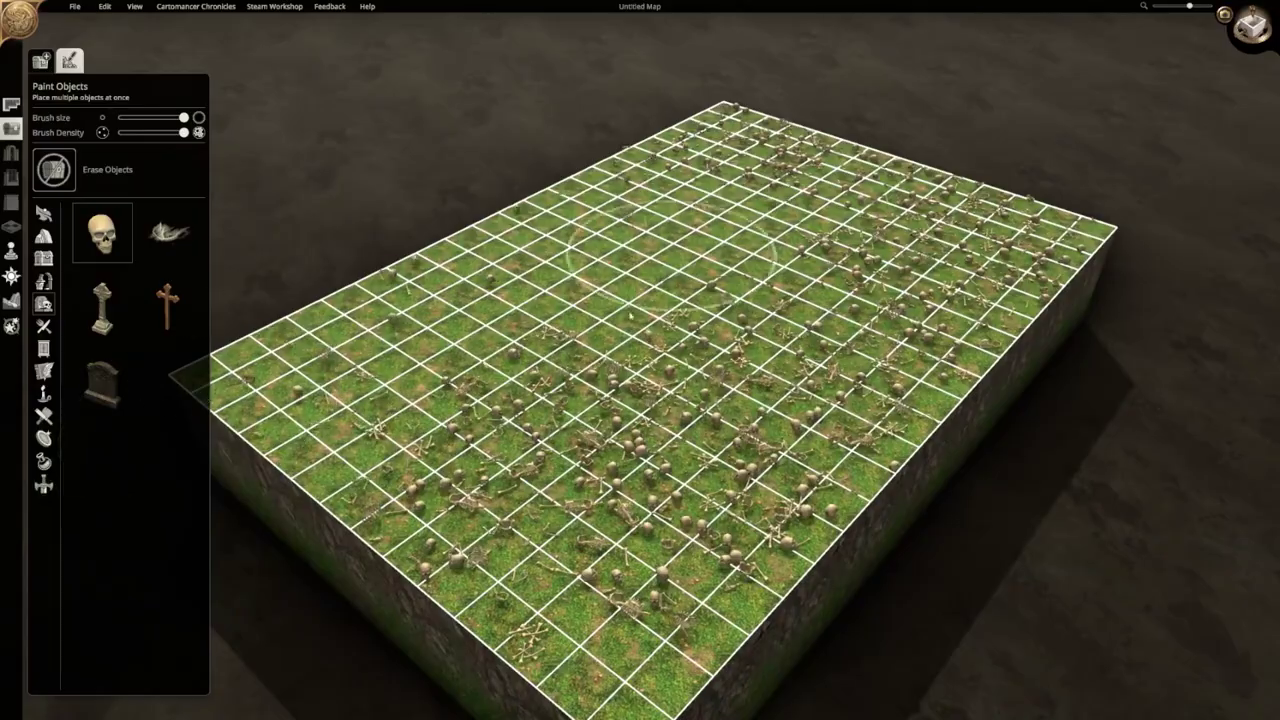
mouse_move(759, 284)
middle_down()
mouse_move(880, 349)
mouse_move(814, 357)
mouse_move(734, 286)
mouse_move(688, 357)
mouse_move(500, 471)
mouse_move(671, 423)
mouse_move(814, 414)
mouse_move(432, 332)
middle_up()
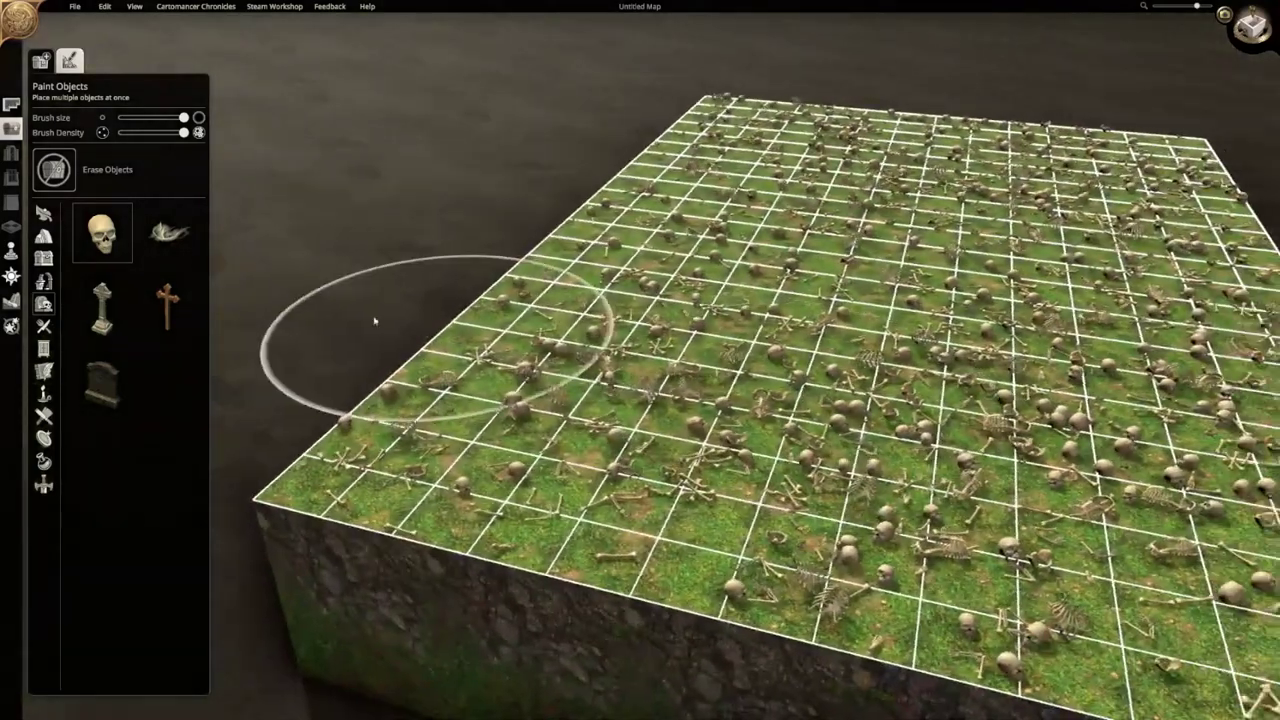
middle_drag(234, 353, 440, 325)
Erase all the painted skulls and bones from the grass area.
mouse_move(440, 325)
mouse_down()
mouse_move(430, 420)
mouse_move(588, 116)
mouse_move(640, 240)
mouse_move(560, 305)
mouse_move(1014, 186)
mouse_move(965, 98)
mouse_up()
key(s)
mouse_move(823, 408)
mouse_down()
mouse_move(893, 337)
mouse_move(714, 343)
mouse_move(239, 316)
mouse_up()
key(a)
key(w)
Switch from painting objects to placing single objects and open the furniture categories.
click(43, 326)
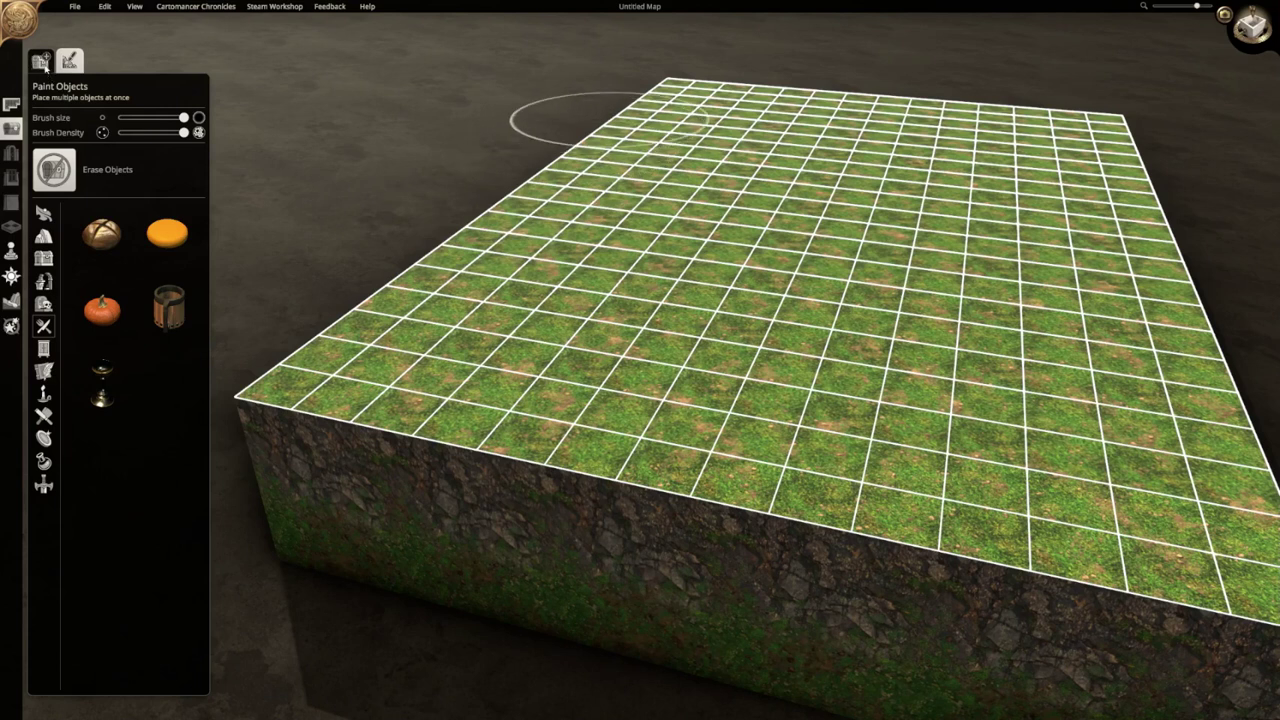
click(41, 62)
click(49, 232)
click(44, 209)
click(44, 230)
click(43, 210)
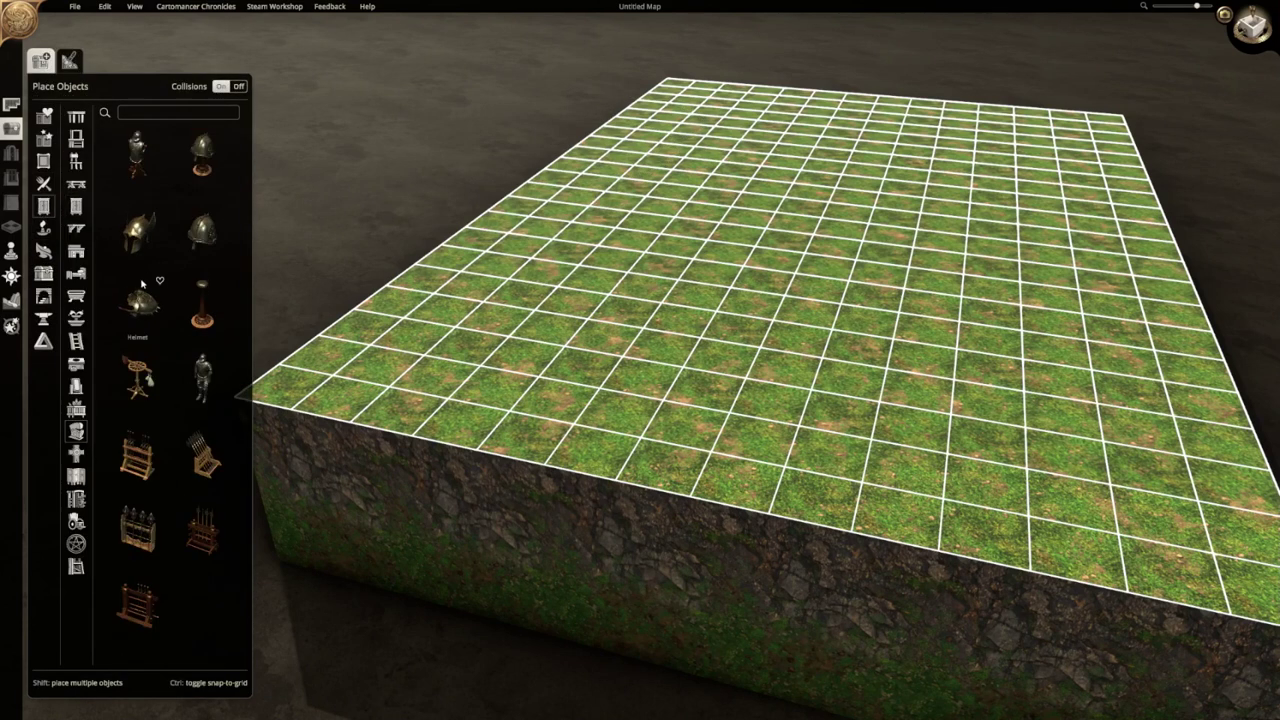
Browse the chairs, shelves and cabinets, beds and fountains in the furniture categories.
click(75, 161)
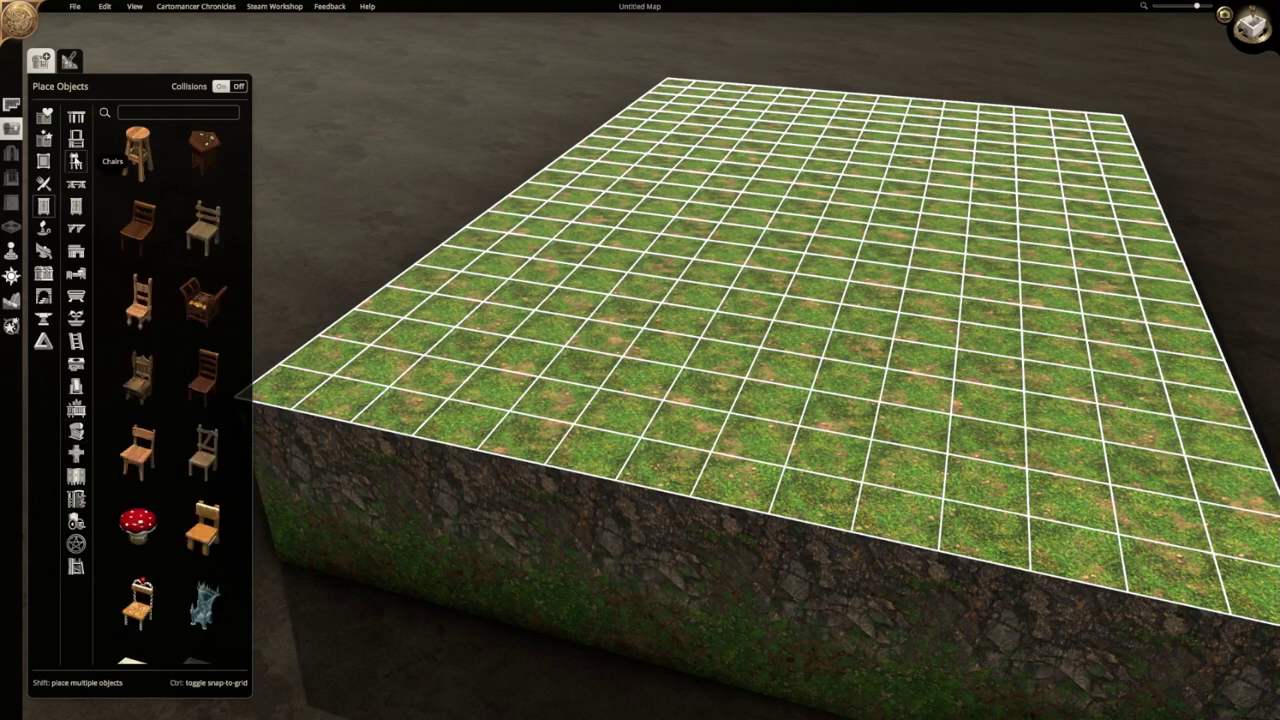
click(76, 139)
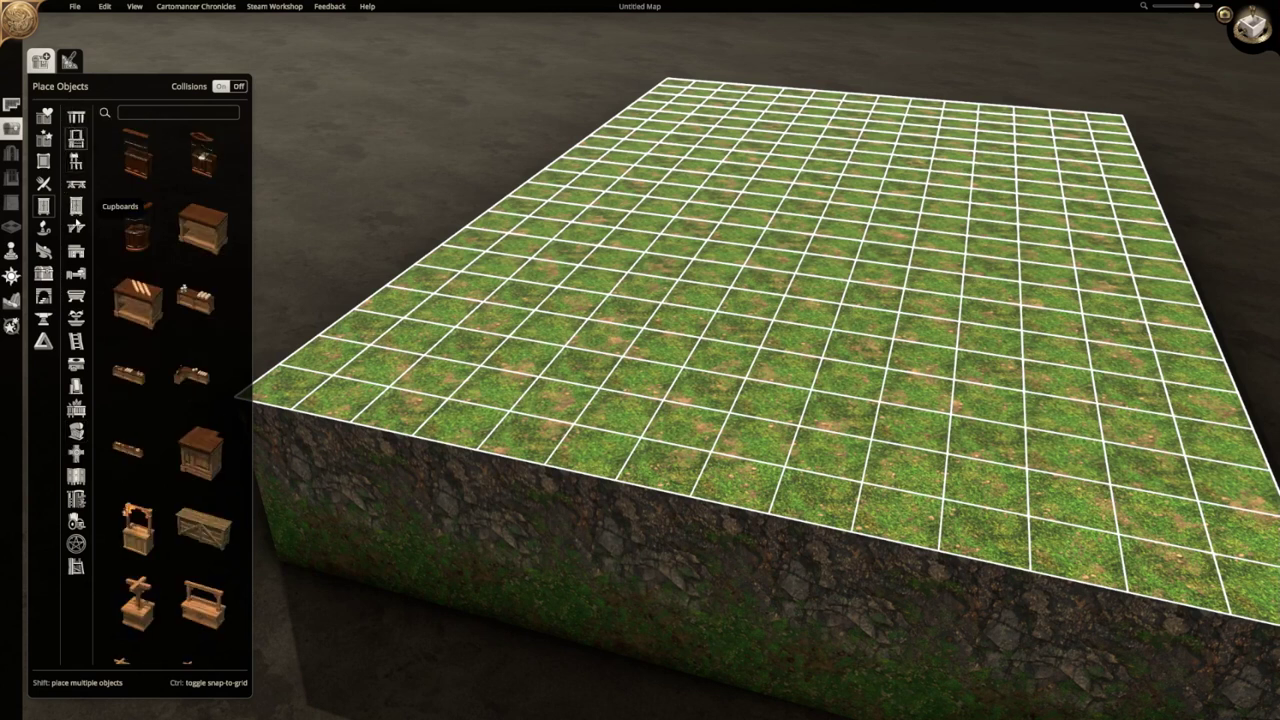
click(76, 273)
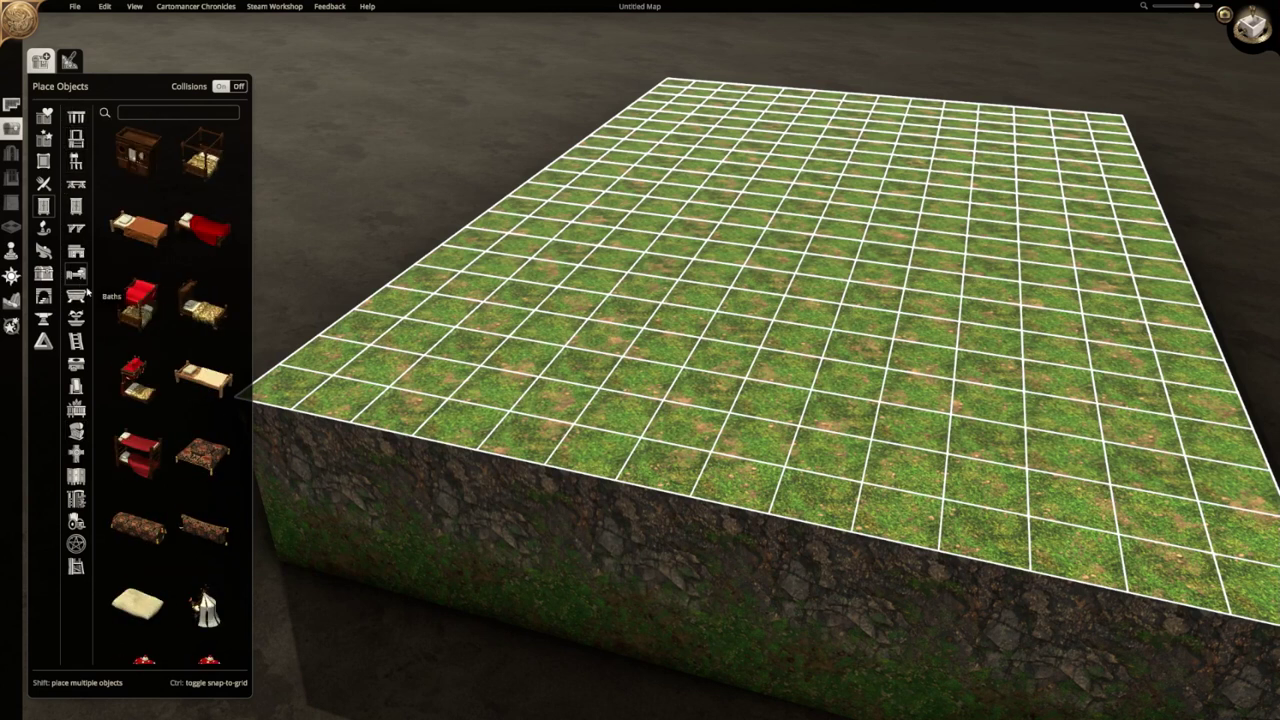
scroll(212, 250, down, 1)
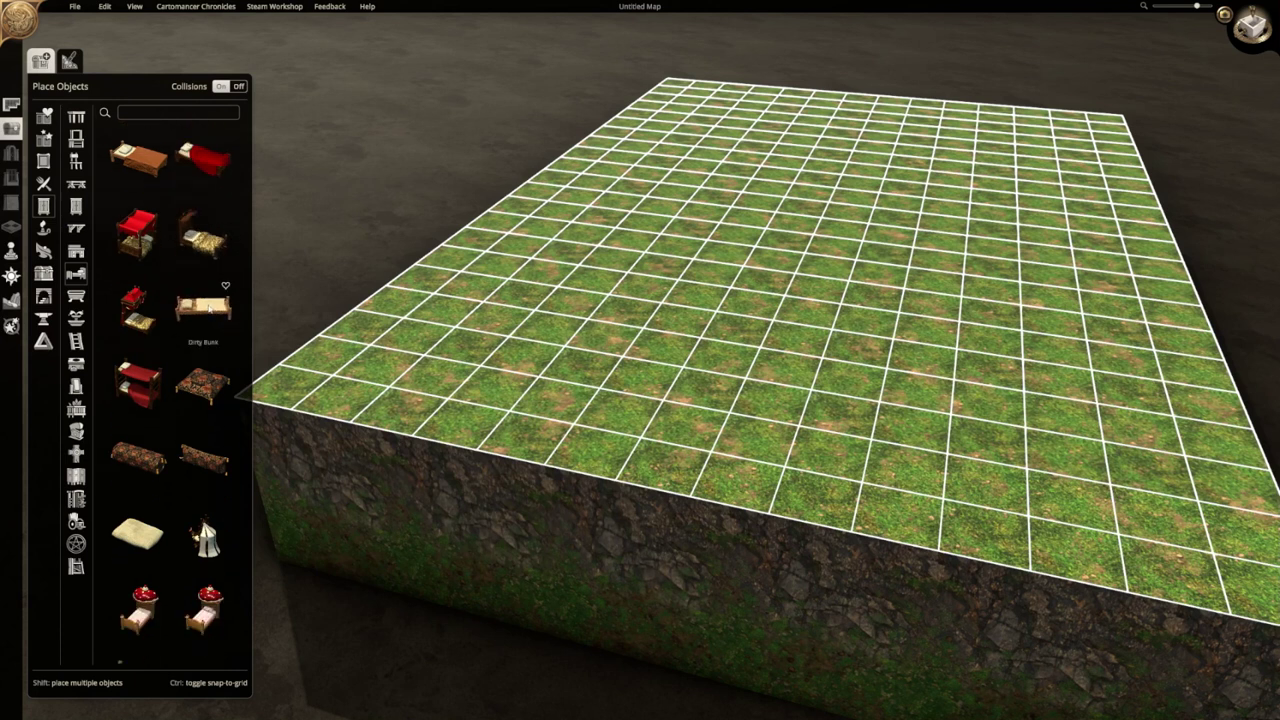
scroll(204, 289, down, 10)
scroll(204, 289, down, 5)
click(84, 318)
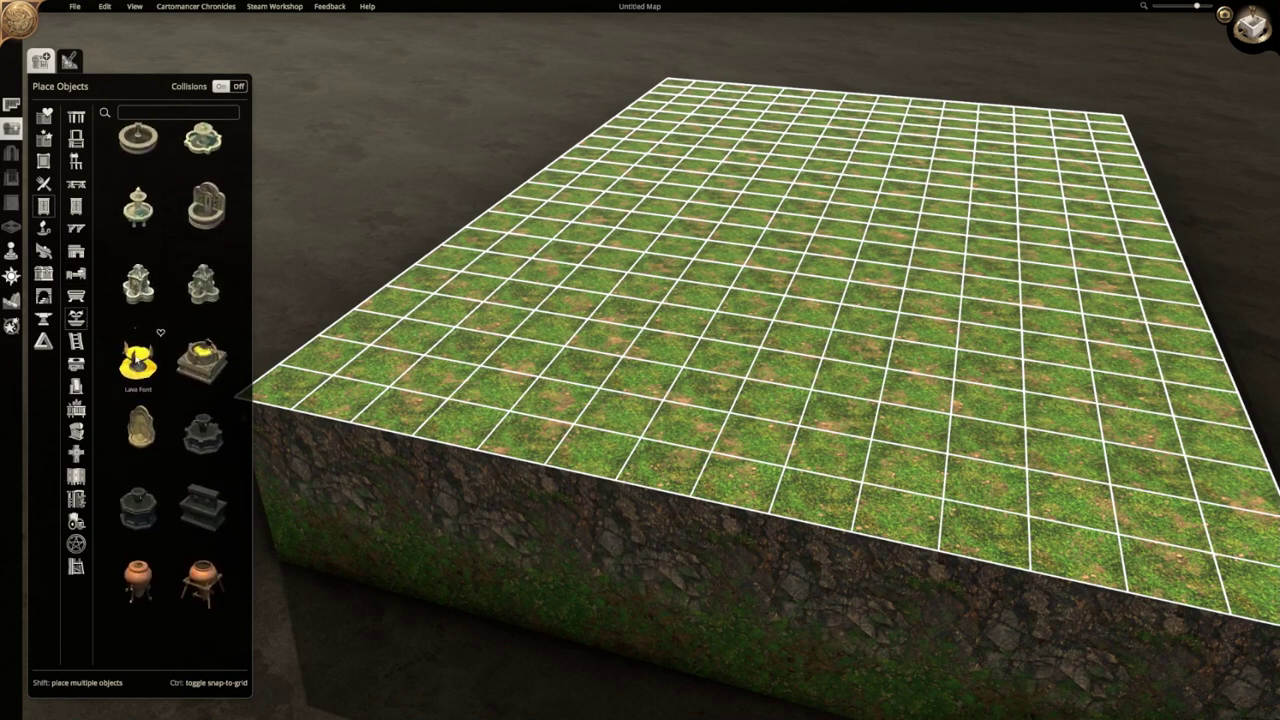
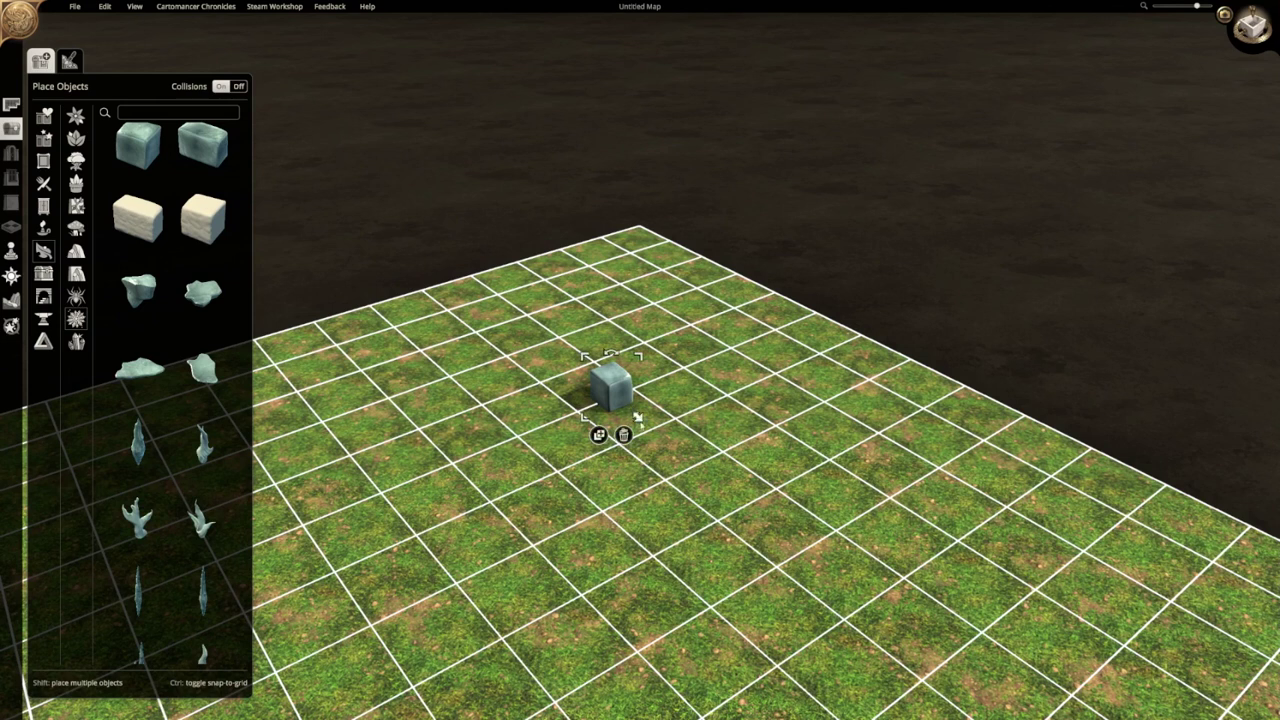
Enlarge and rotate the ice block on the grass, and delete it again.
drag(638, 359, 765, 228)
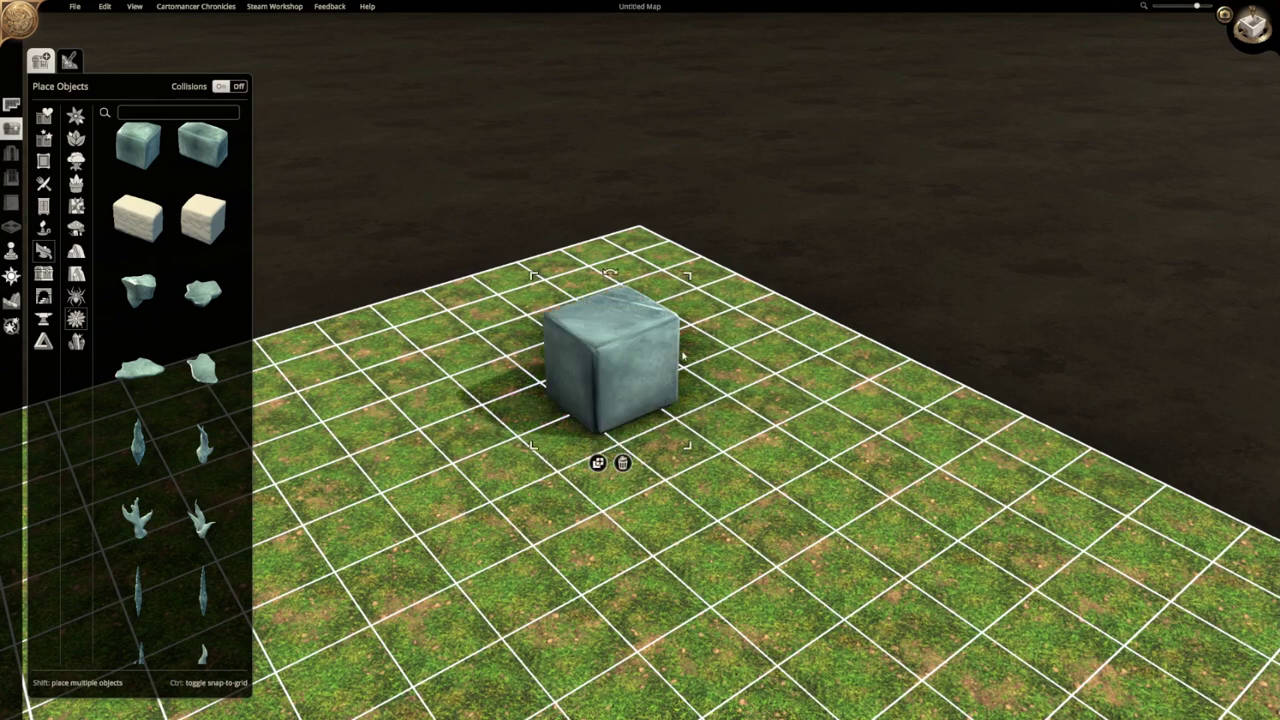
key(r)
key(r)
key(r)
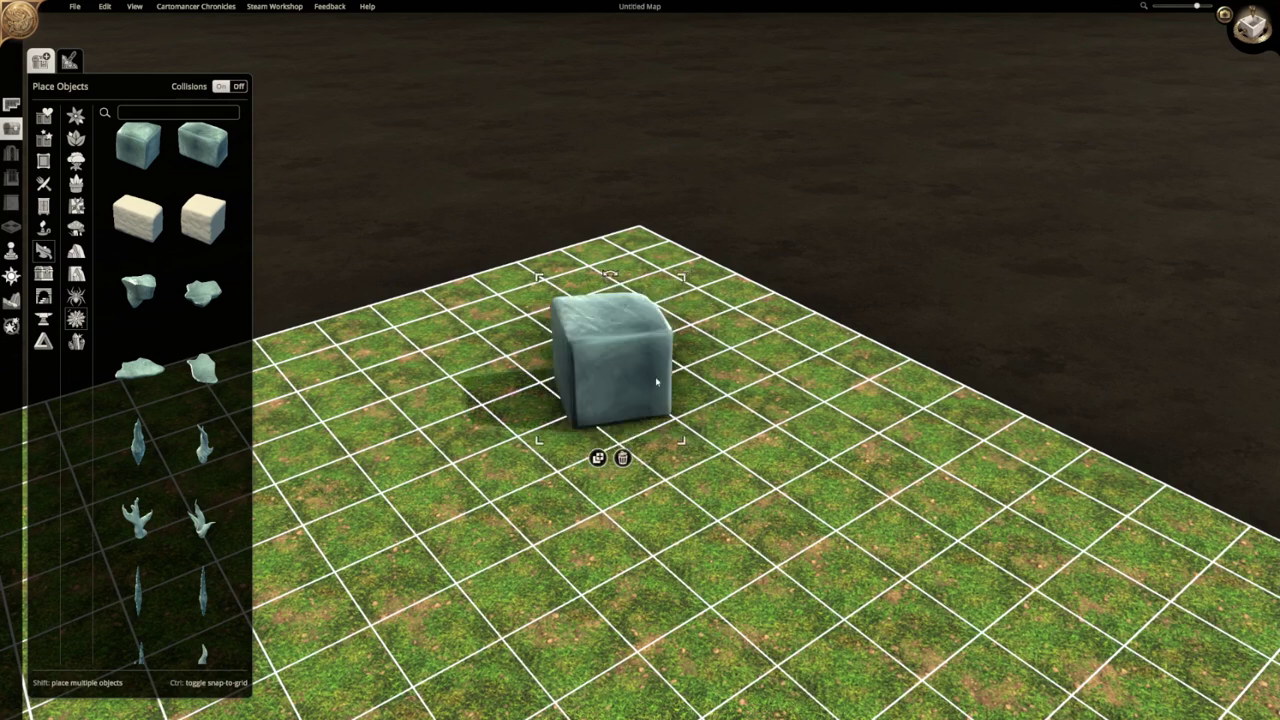
click(622, 457)
Browse the nature objects, looking through the ice shapes, webs, fungi, moss, plants and trees.
scroll(200, 398, down, 1)
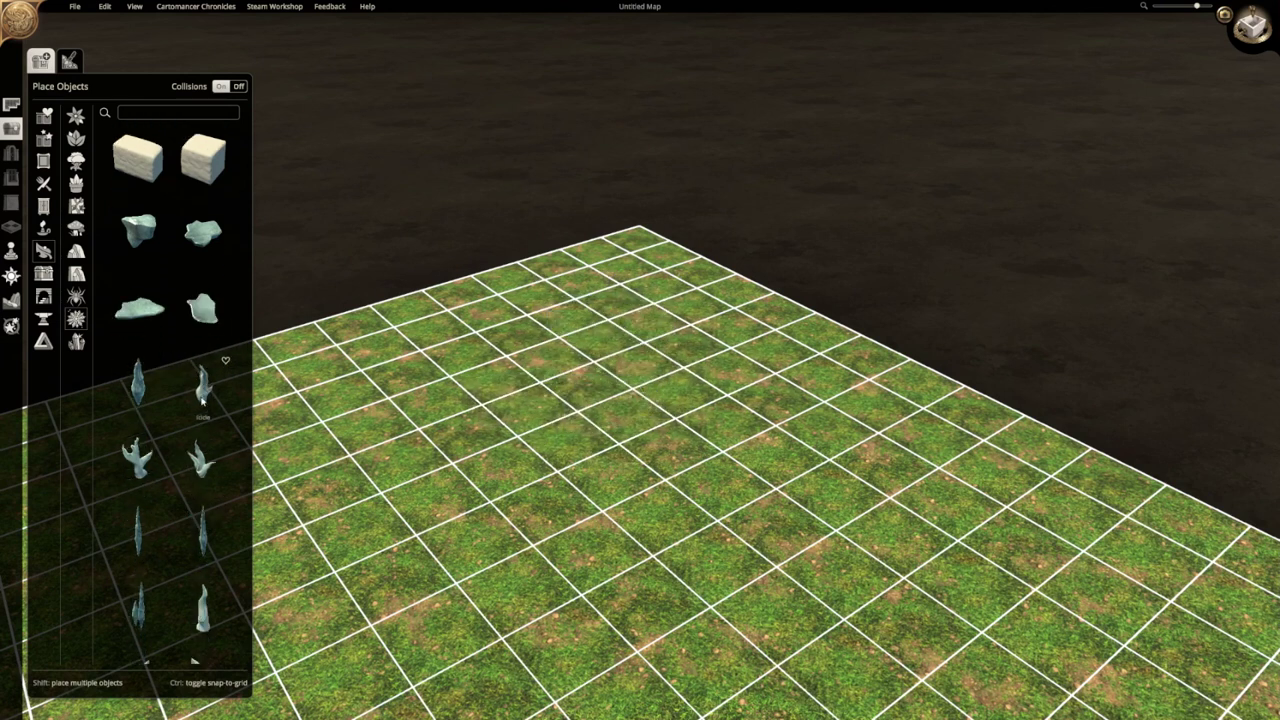
scroll(200, 398, down, 10)
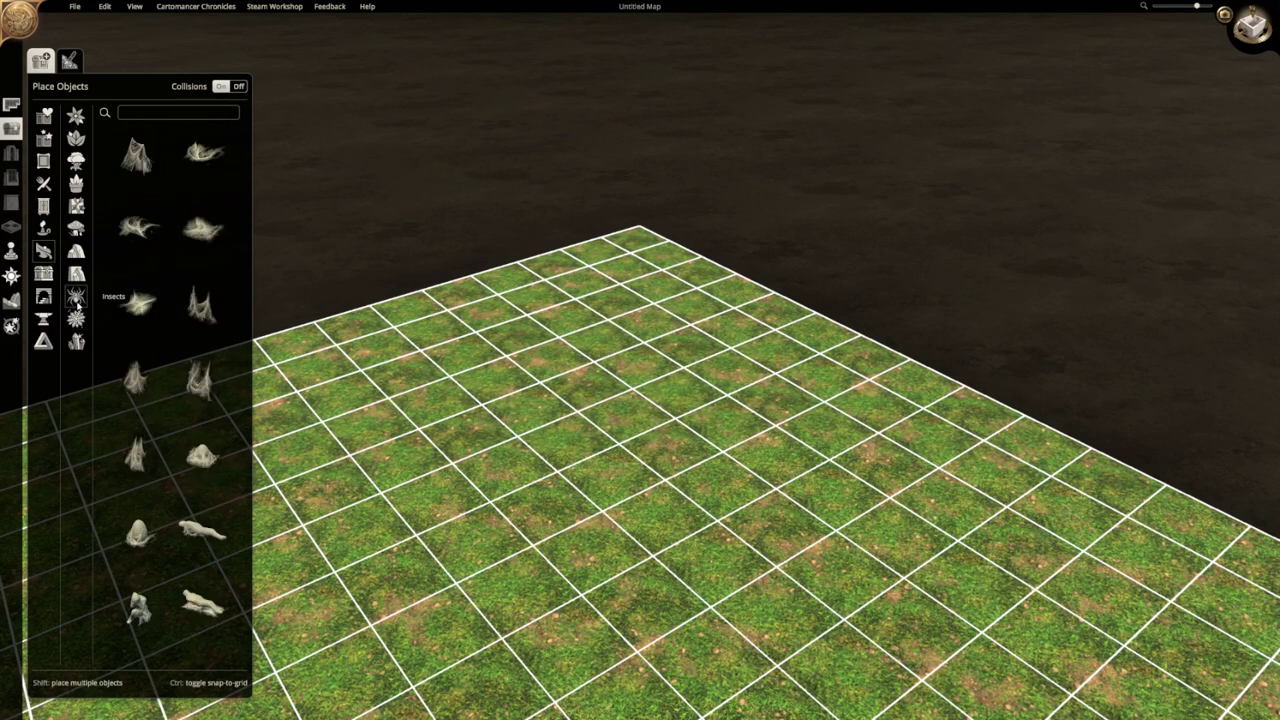
scroll(175, 260, up, 1)
click(83, 207)
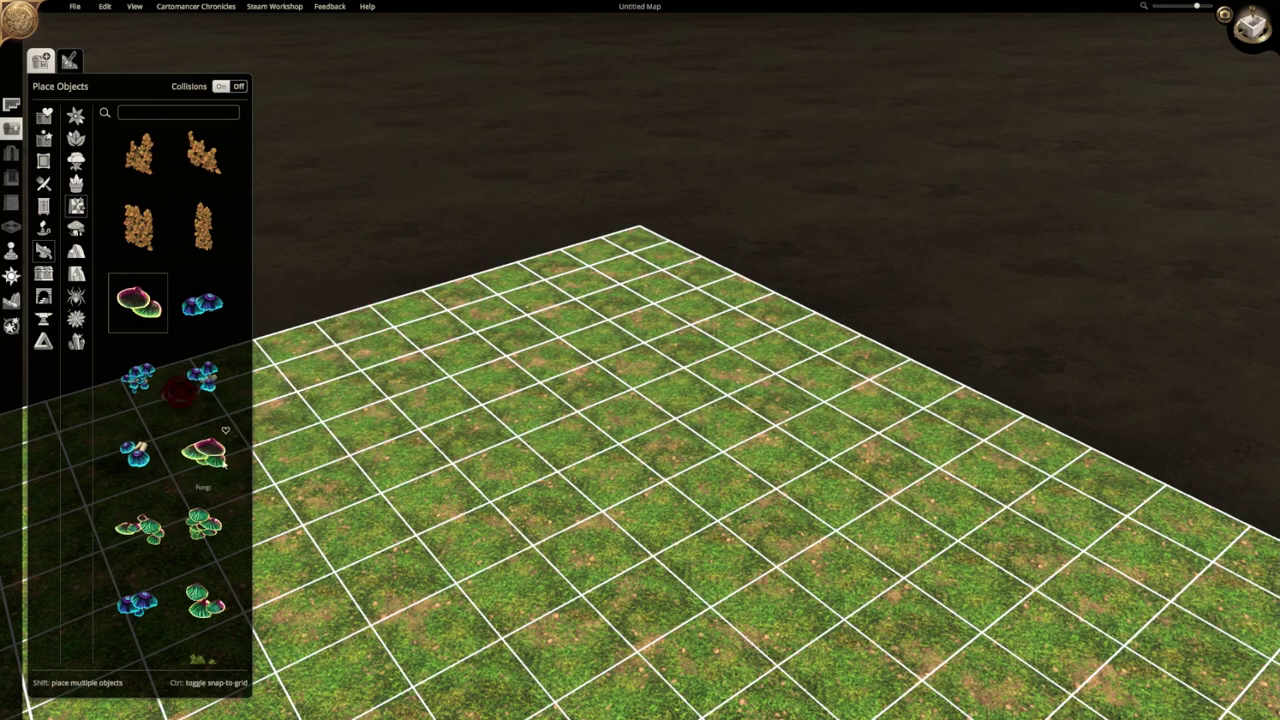
scroll(226, 457, down, 6)
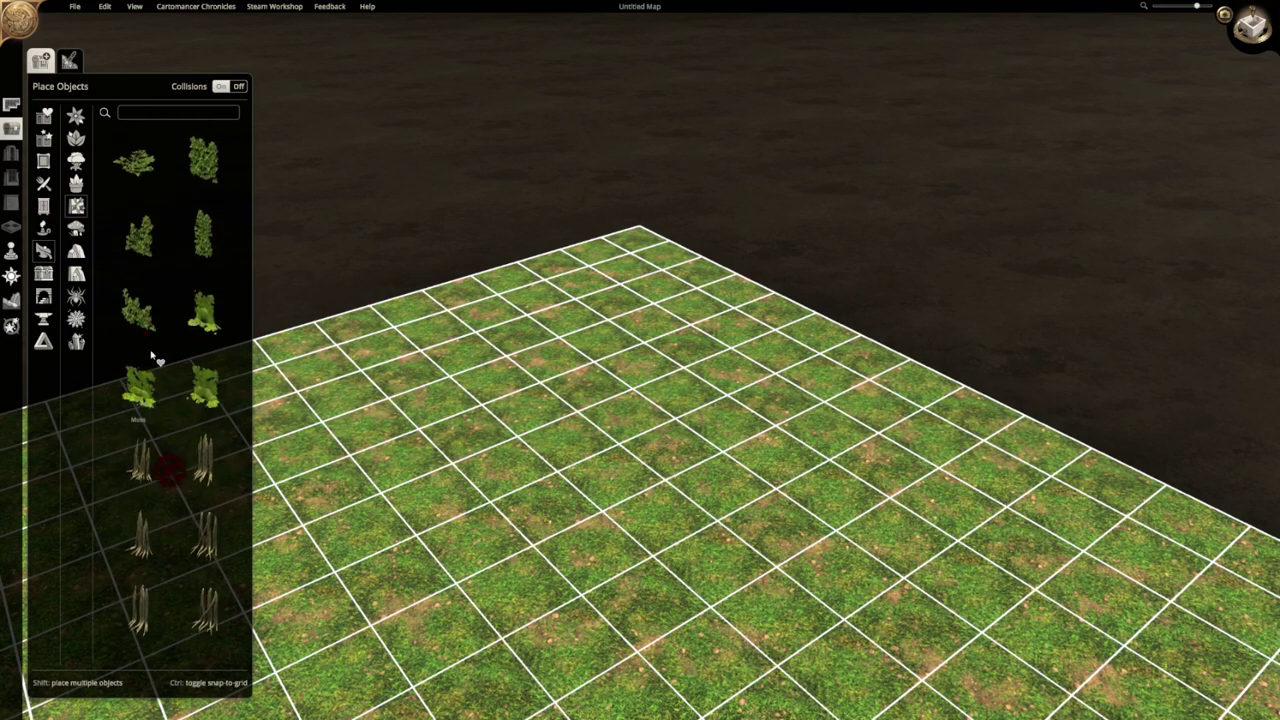
click(76, 183)
click(76, 162)
Browse the container objects, going through the barrels, chests, crates, pottery, buckets and bags.
click(43, 273)
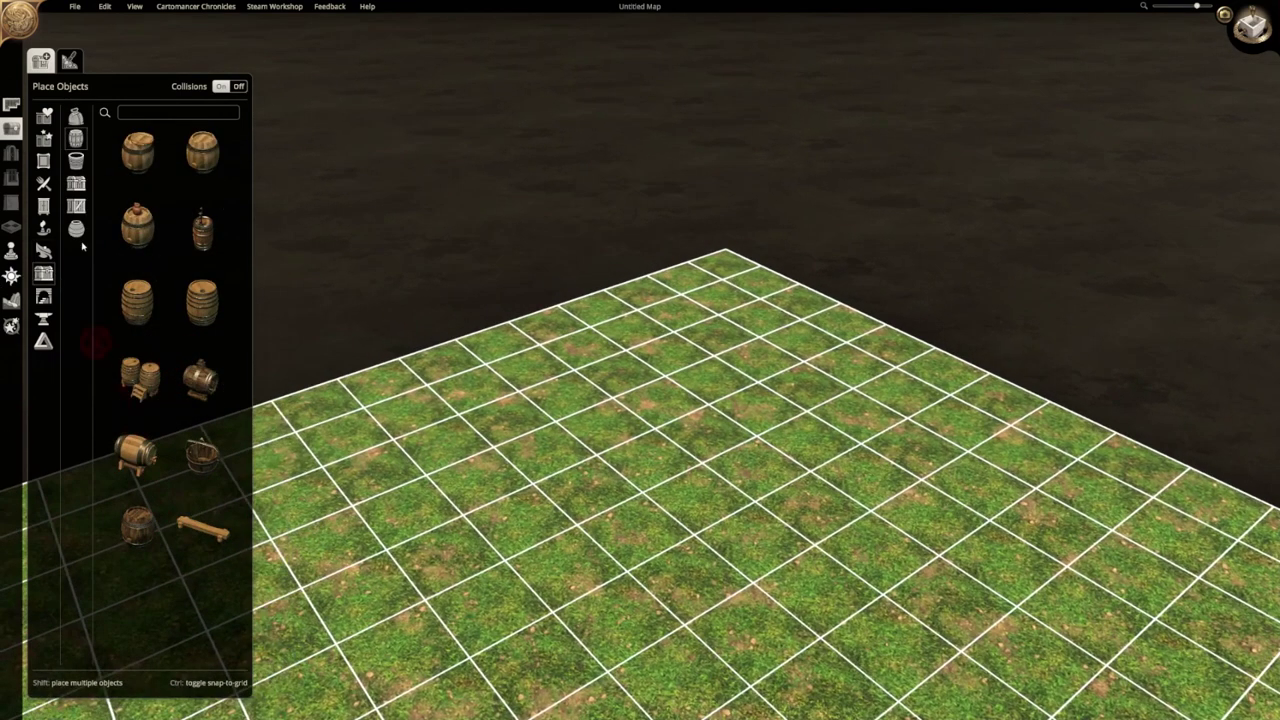
click(76, 183)
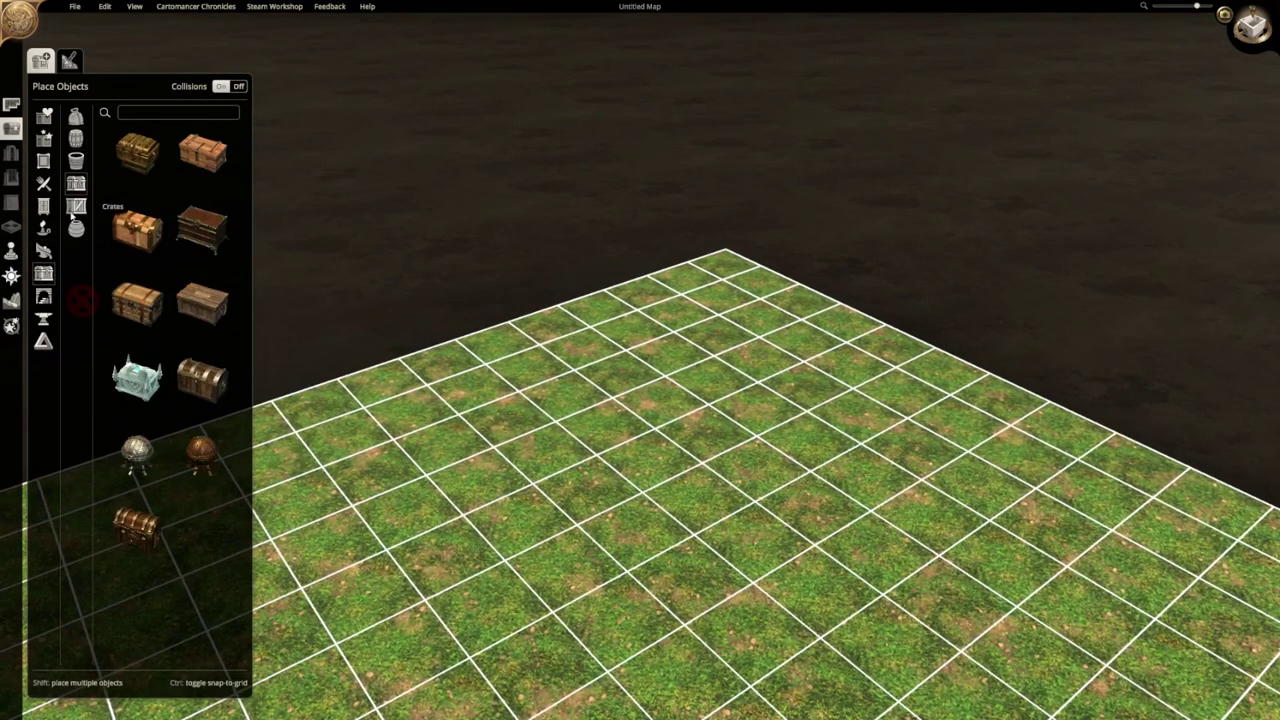
click(75, 207)
click(76, 229)
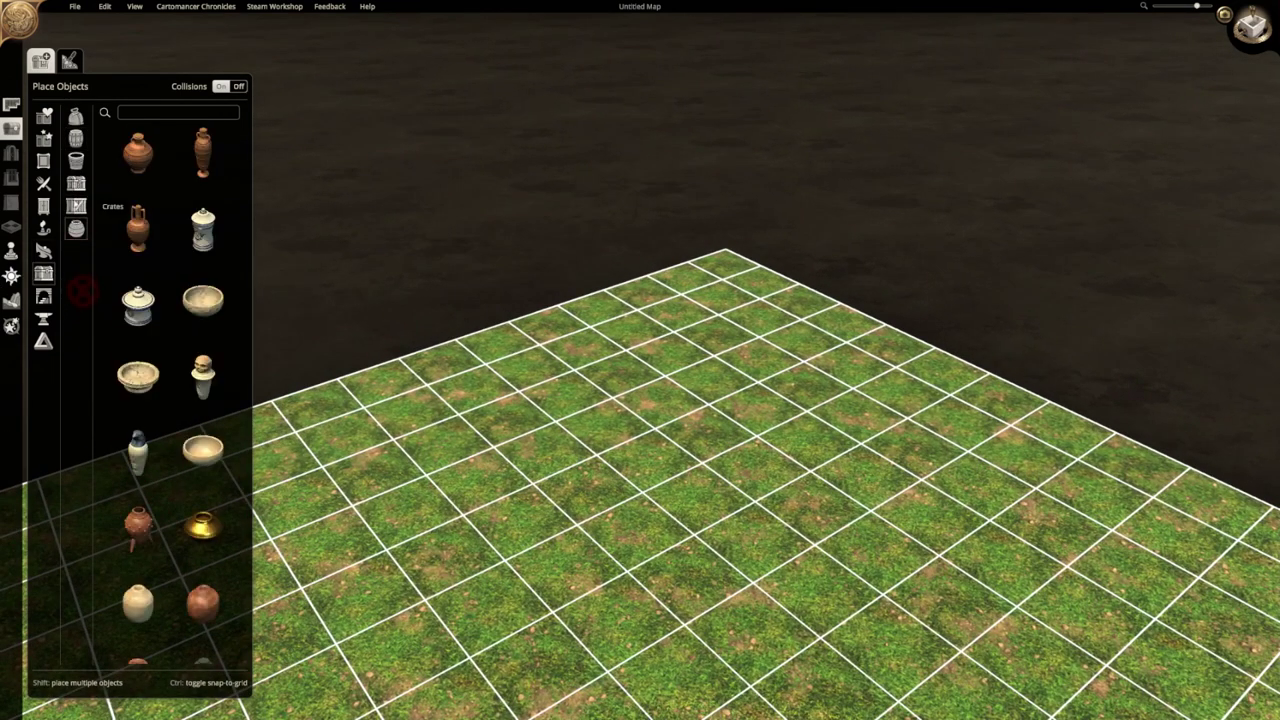
click(78, 159)
click(76, 116)
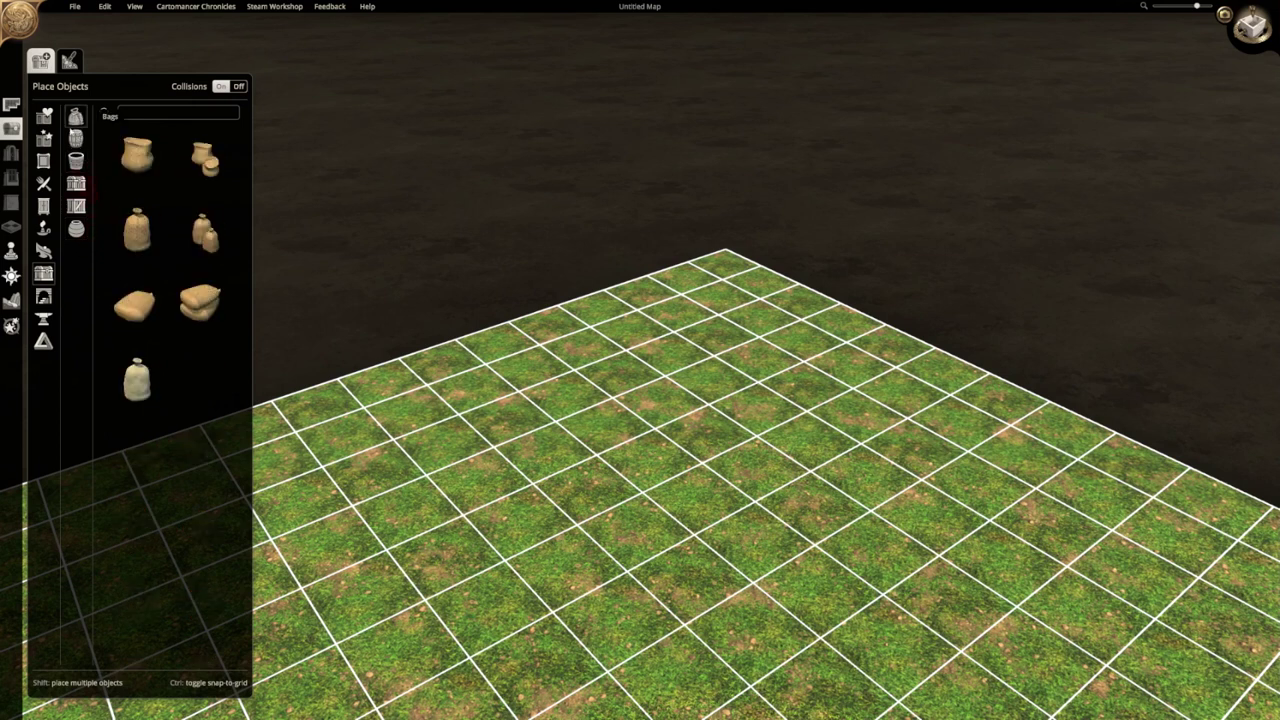
Browse the miscellaneous props for alchemy, animal, cart, cage and graveyard objects.
click(43, 320)
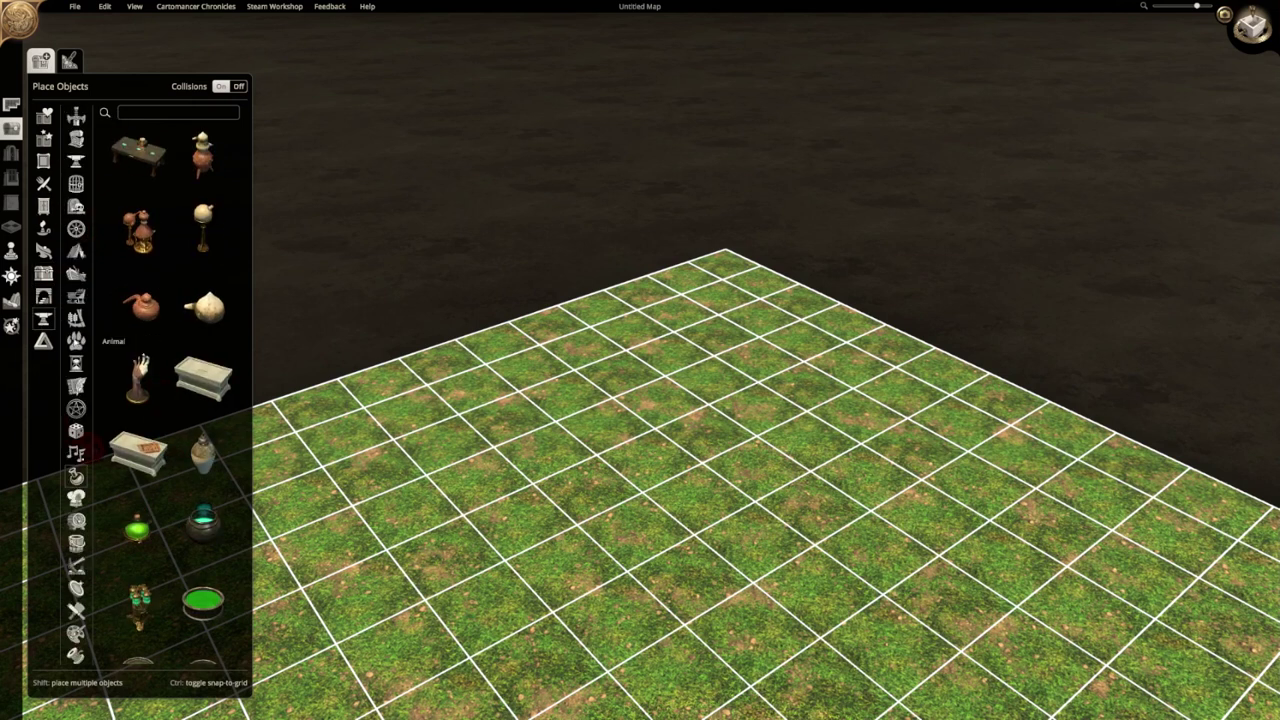
click(76, 340)
click(76, 228)
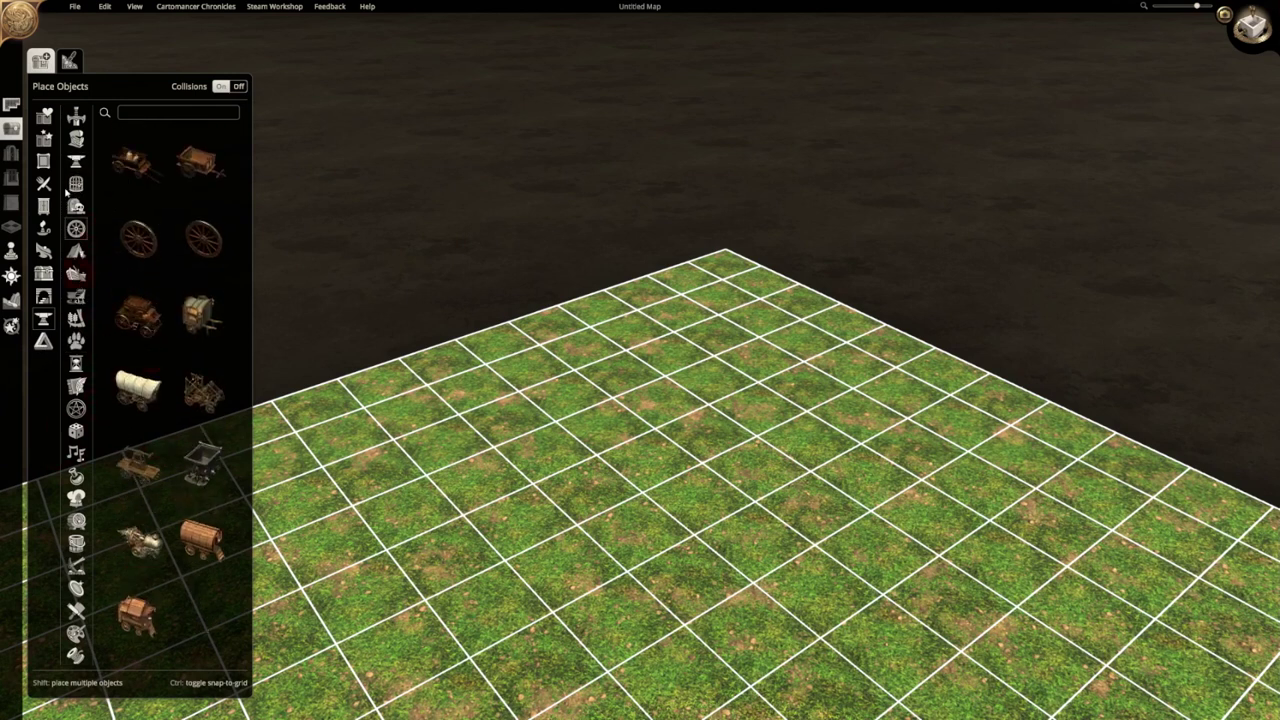
click(76, 183)
click(76, 206)
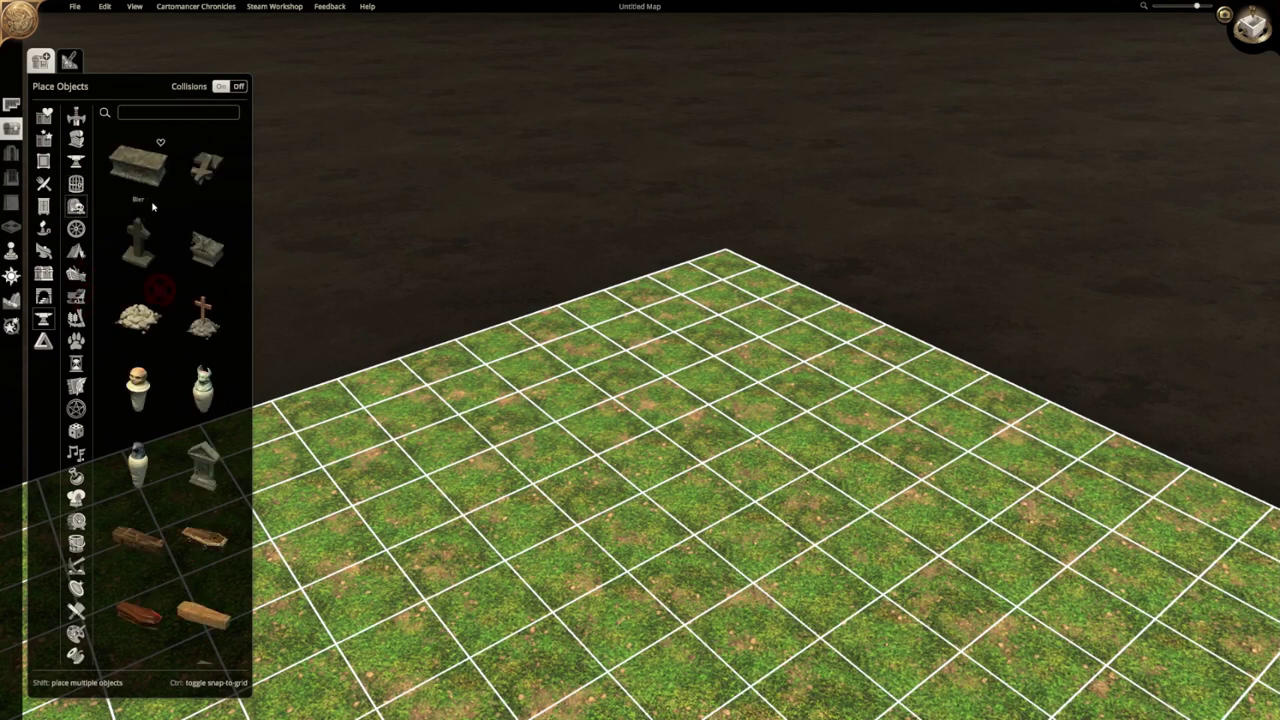
Place the stone bier on the grass, delete it, and look through the remaining graveyard objects.
click(615, 420)
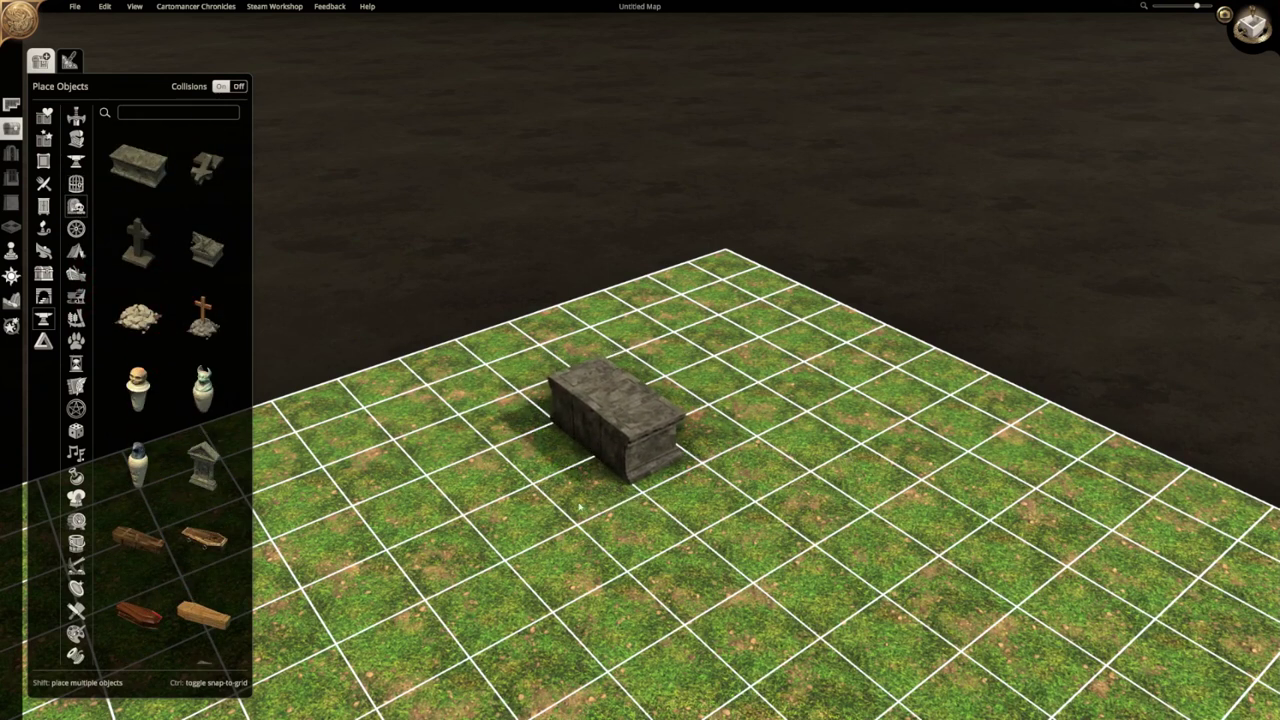
key(Delete)
scroll(170, 447, down, 1)
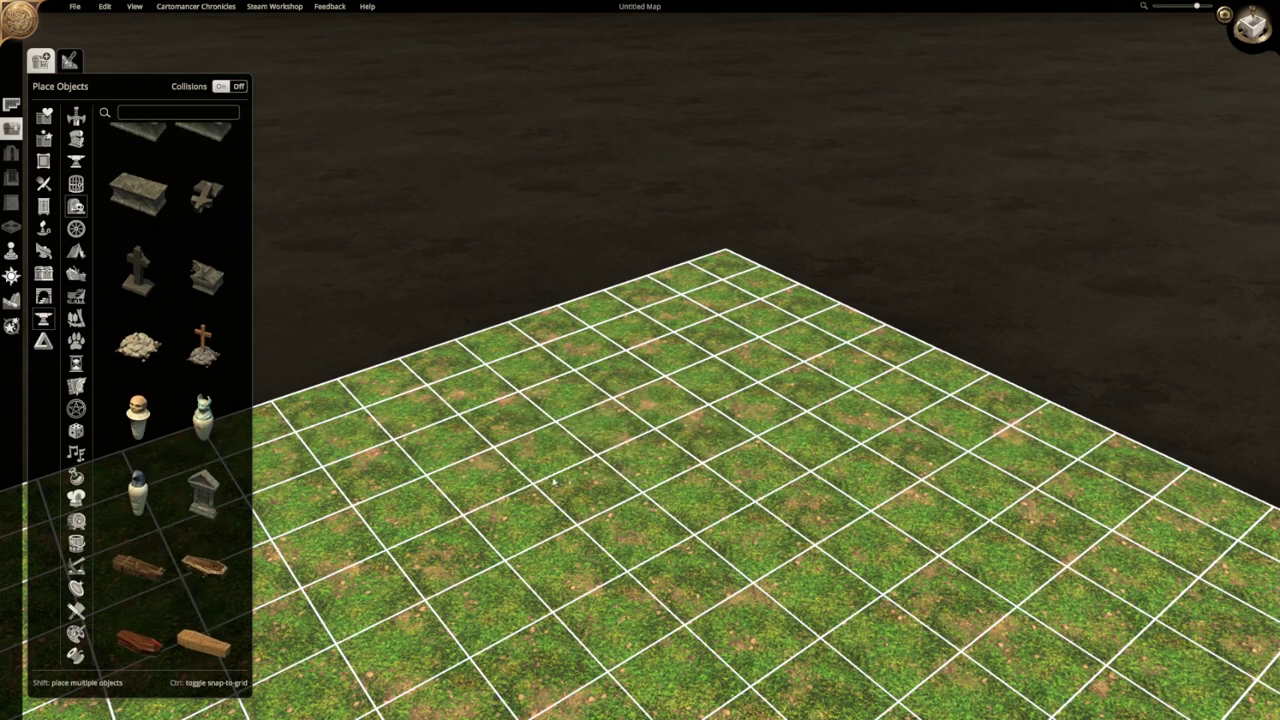
scroll(130, 380, down, 3)
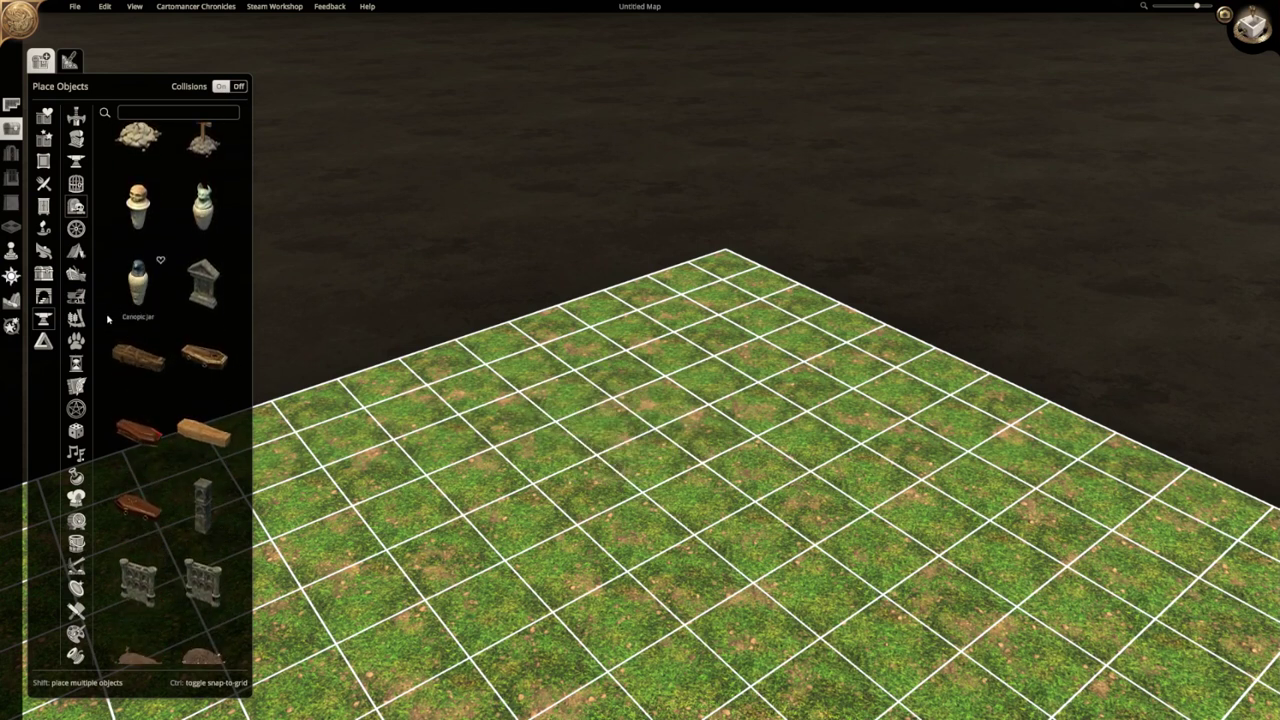
Place the glowing blue sphere from the magic objects on the grass and enlarge it to span several squares.
click(76, 408)
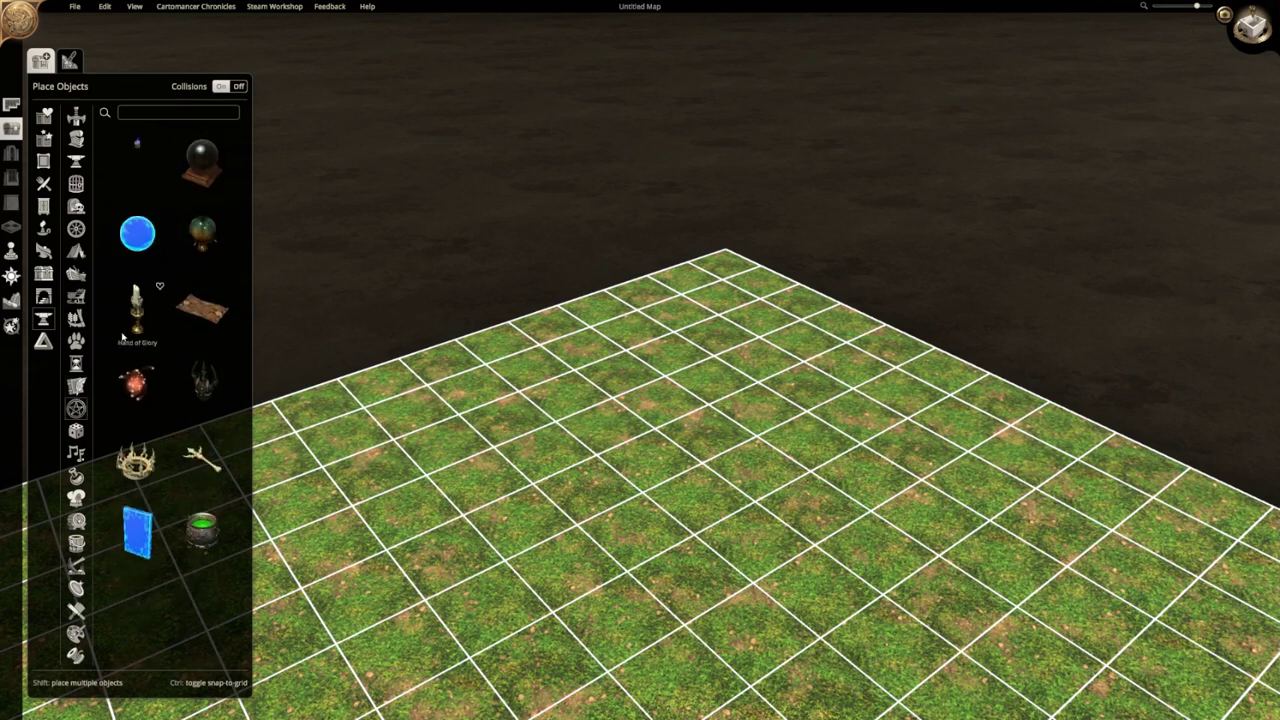
drag(293, 374, 601, 468)
drag(724, 305, 911, 187)
middle_drag(911, 187, 553, 247)
key(a)
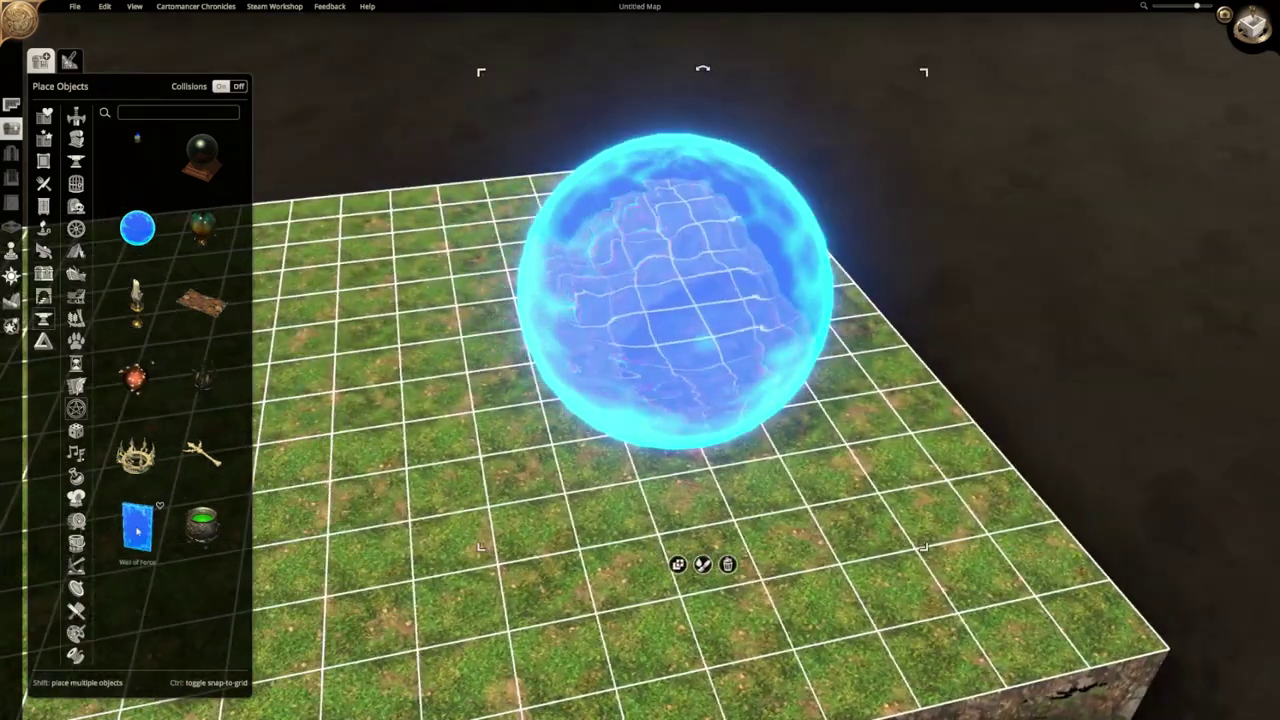
key(a)
Place a Wall of Force beside the blue sphere, enlarge it and inspect it from the front.
drag(137, 528, 506, 436)
key(a)
drag(506, 316, 738, 60)
key(w)
key(s)
key(d)
right_drag(777, 203, 748, 151)
key(a)
key(w)
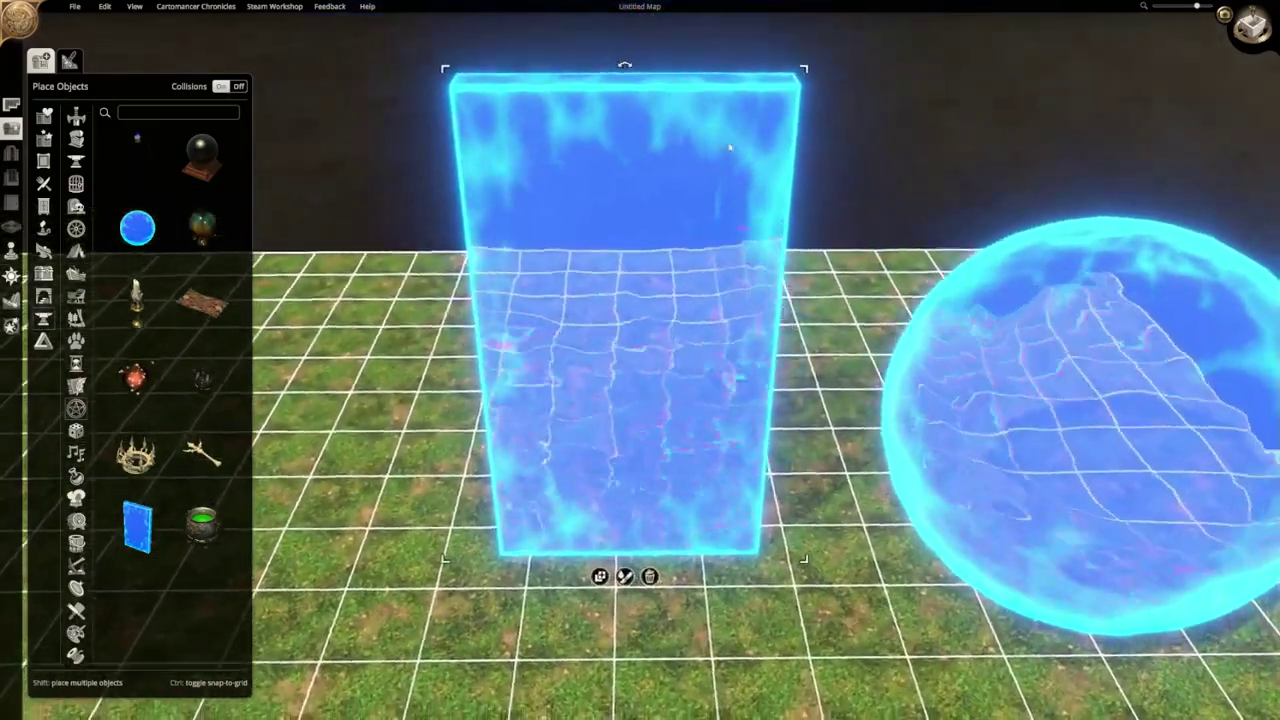
key(s)
key(d)
Delete the glowing blue sphere and the Wall of Force from the grass.
click(903, 262)
key(s)
key(Delete)
right_drag(903, 262, 700, 335)
click(600, 390)
key(Delete)
Place a chessboard from the Games objects on the grass and stand a chess piece on it.
click(86, 432)
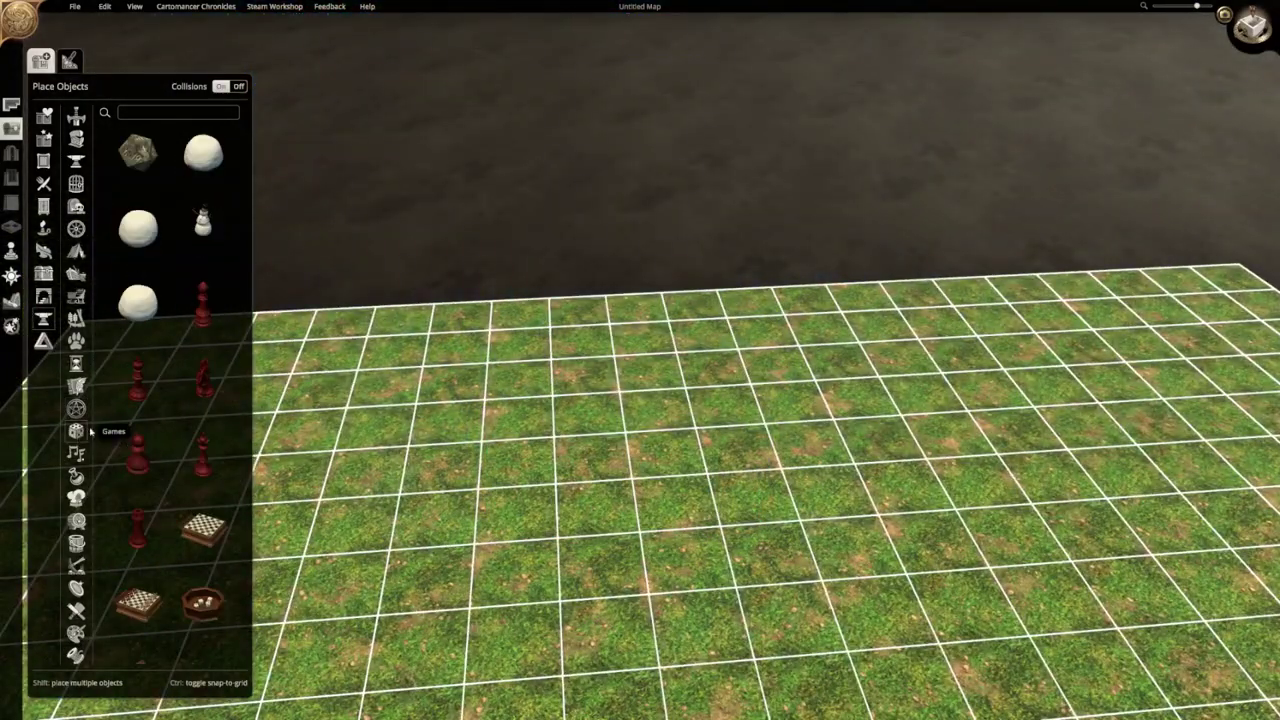
drag(203, 508, 604, 406)
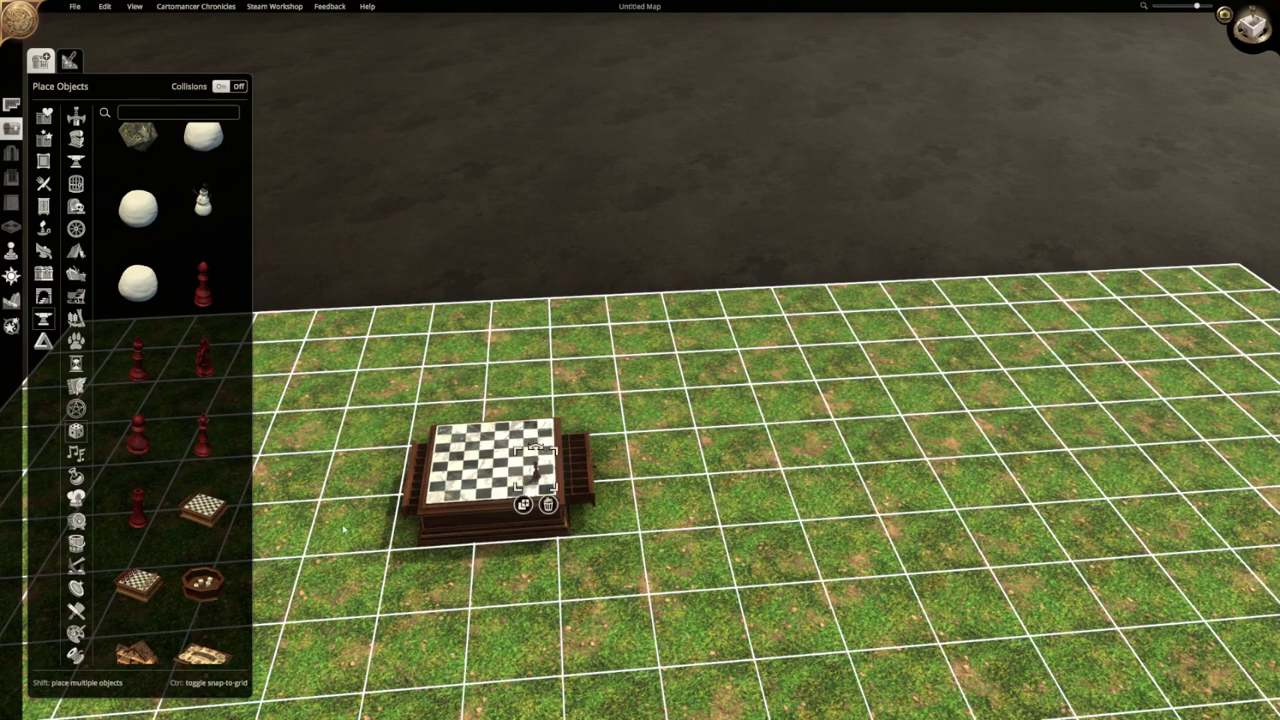
Place the wooden dollhouse beside the chessboard, enlarge it and view its open back.
scroll(175, 545, down, 2)
scroll(157, 563, down, 2)
click(150, 494)
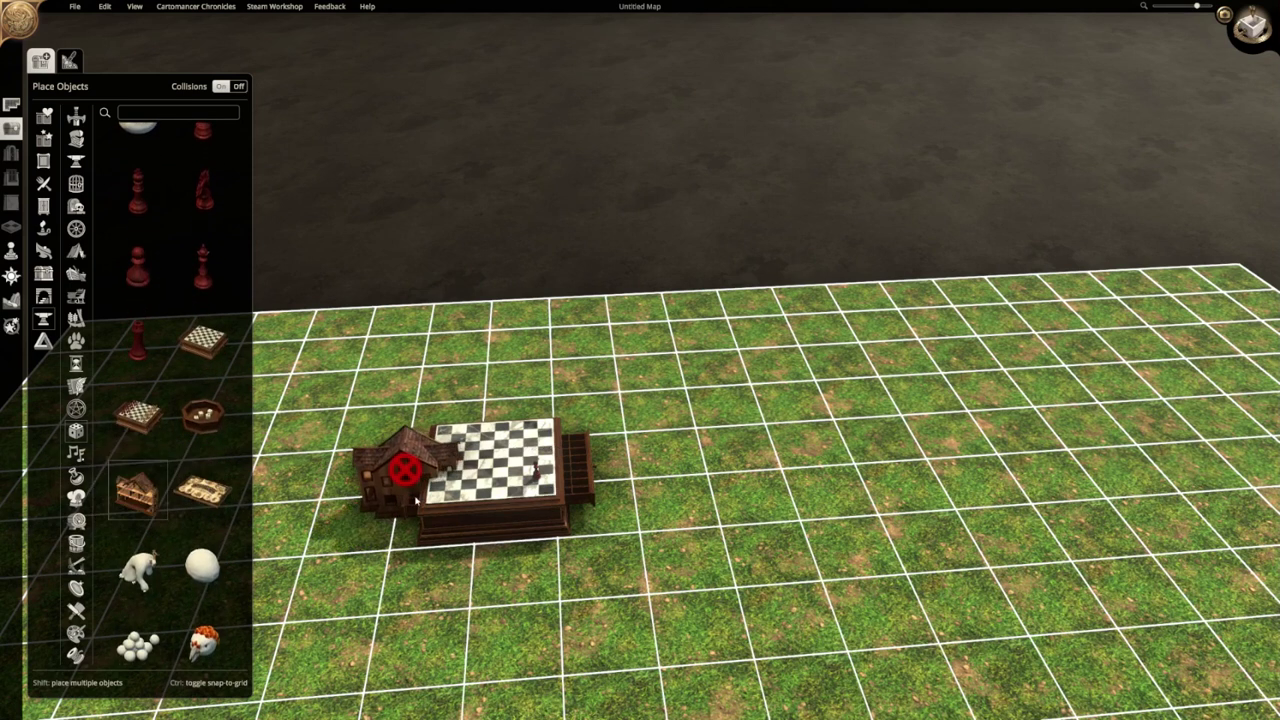
click(828, 492)
key(d)
drag(766, 409, 1073, 230)
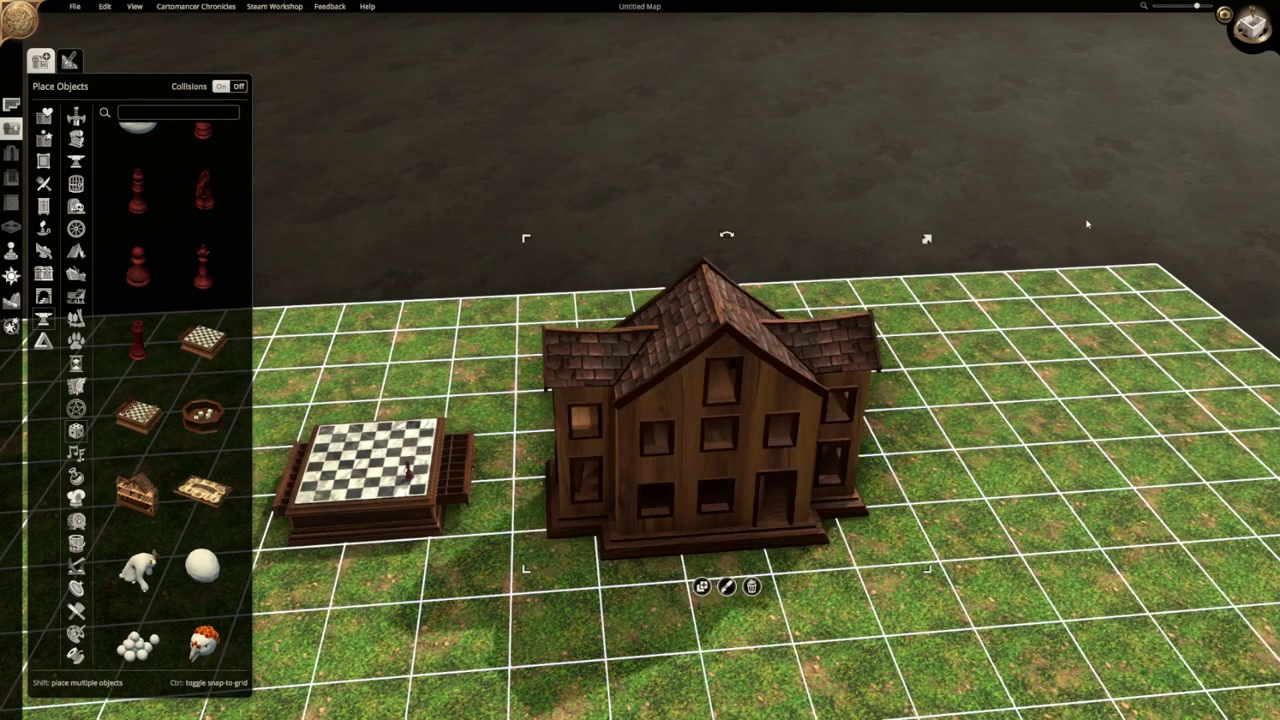
middle_drag(795, 503, 235, 336)
Place the large white antlered snow creature on the grass beside the dollhouse.
scroll(157, 285, down, 5)
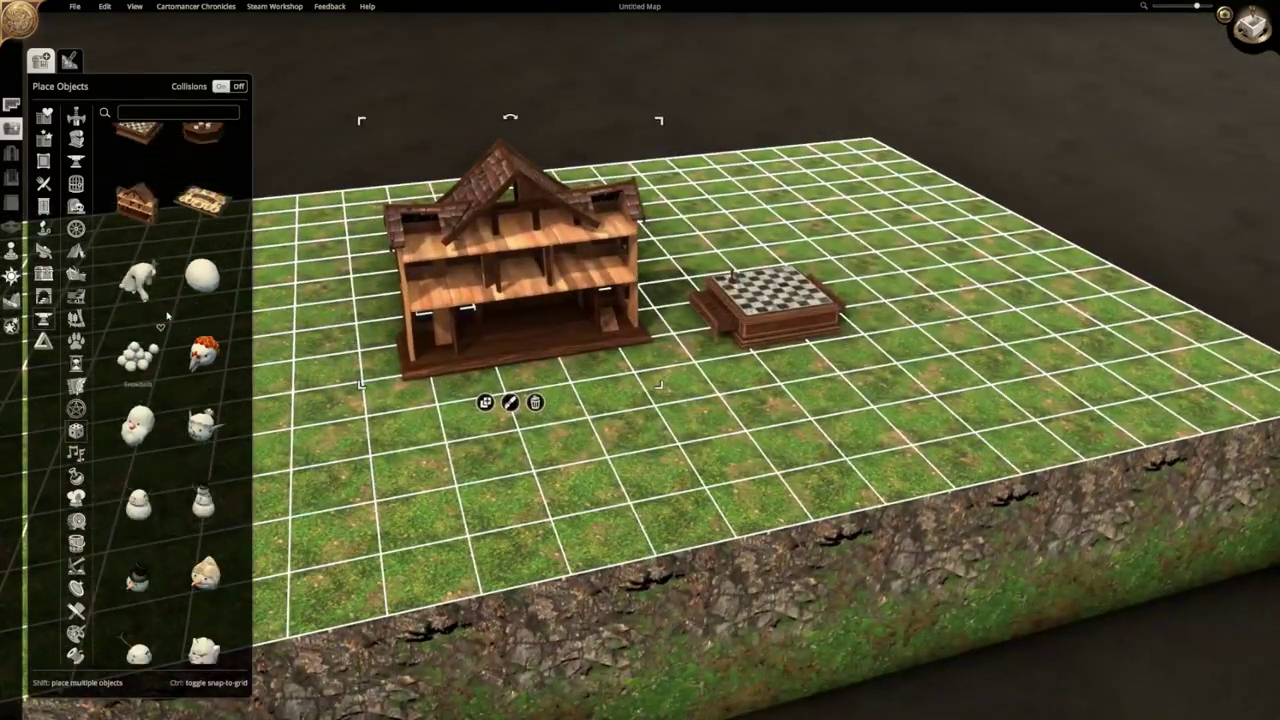
click(157, 285)
key(a)
click(419, 366)
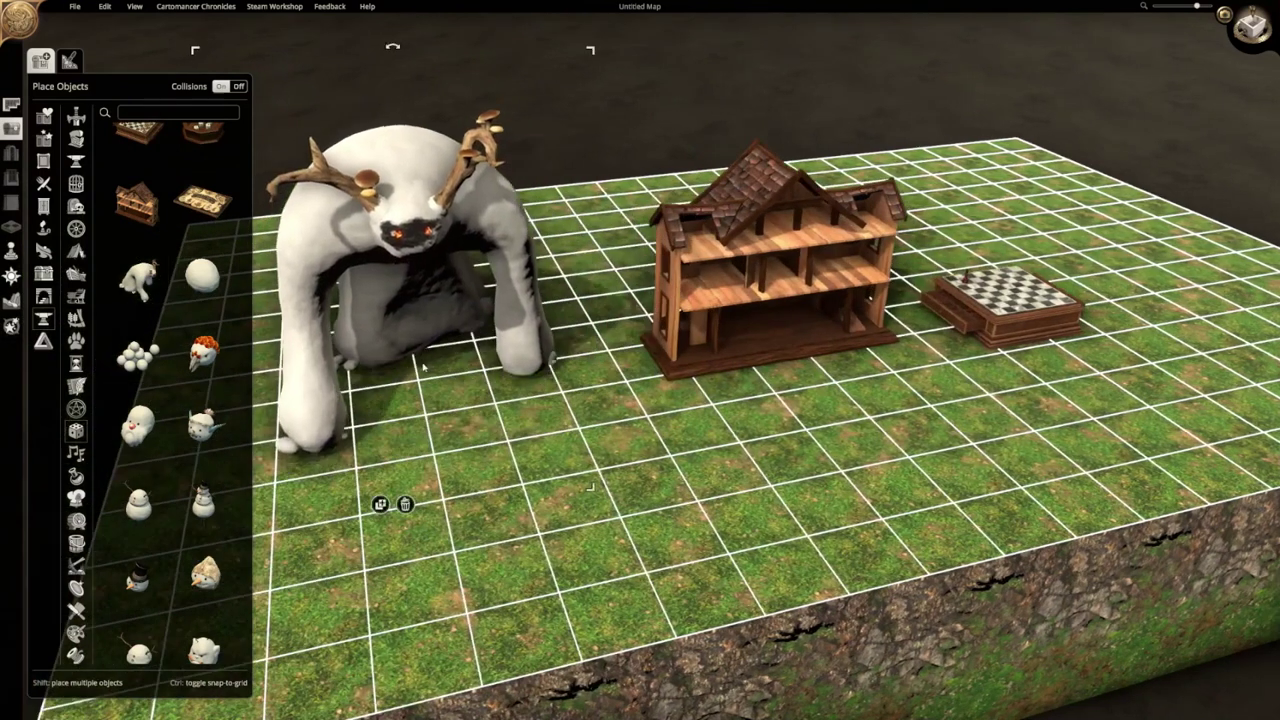
Place the seated wooden doll in front of the dollhouse and snow creature, and enlarge it.
scroll(180, 385, down, 6)
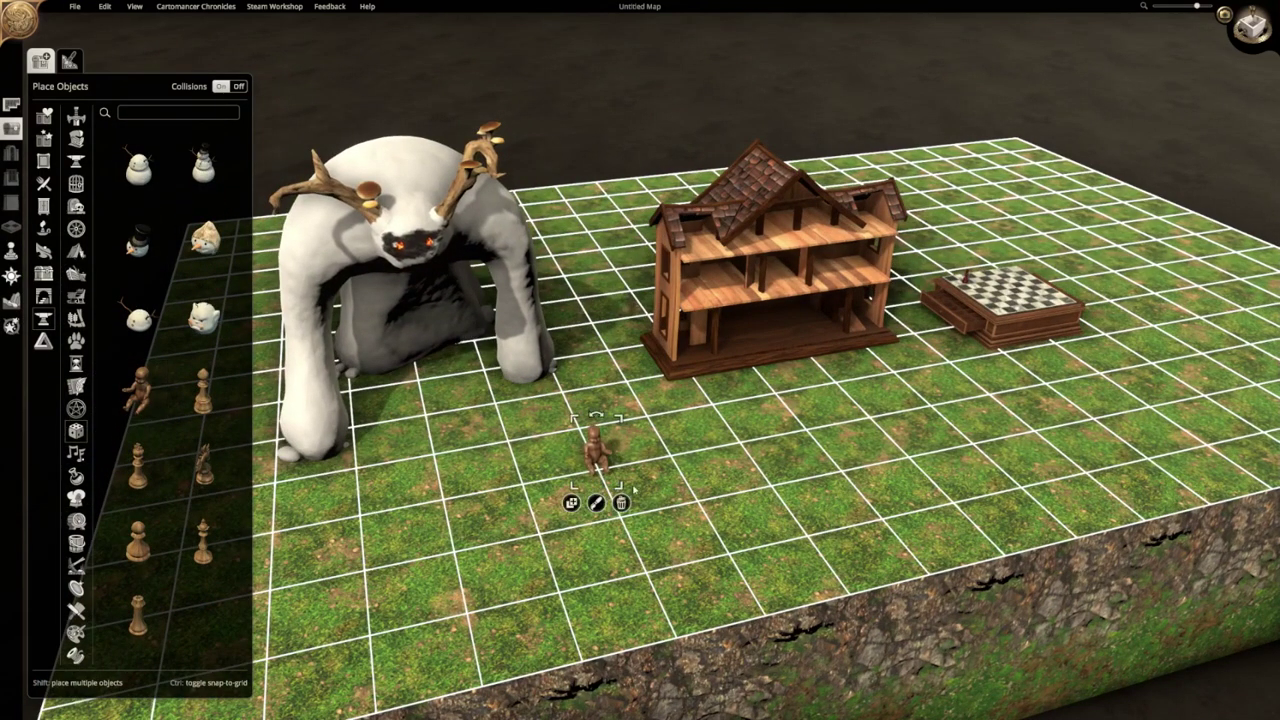
drag(620, 418, 773, 318)
middle_drag(753, 367, 549, 351)
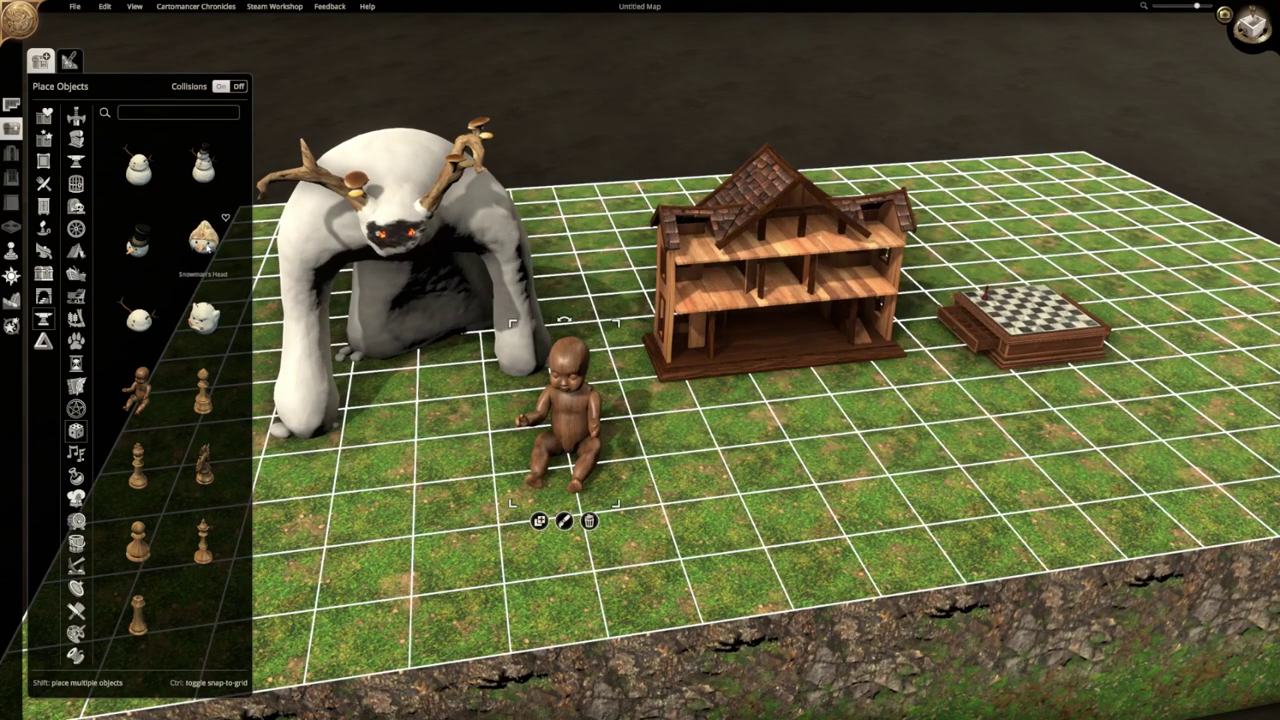
Erase the snow creature, doll, dollhouse and chessboard from the grass map with the object eraser brush.
key(a)
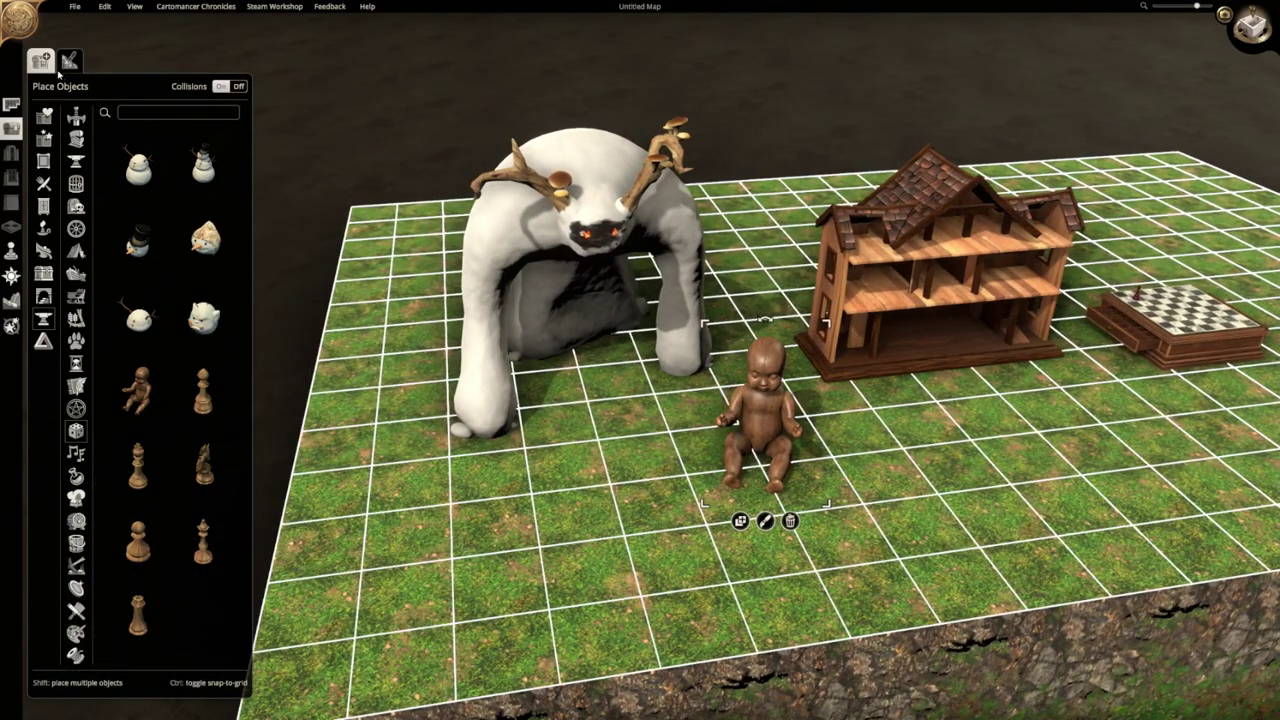
click(62, 68)
click(72, 185)
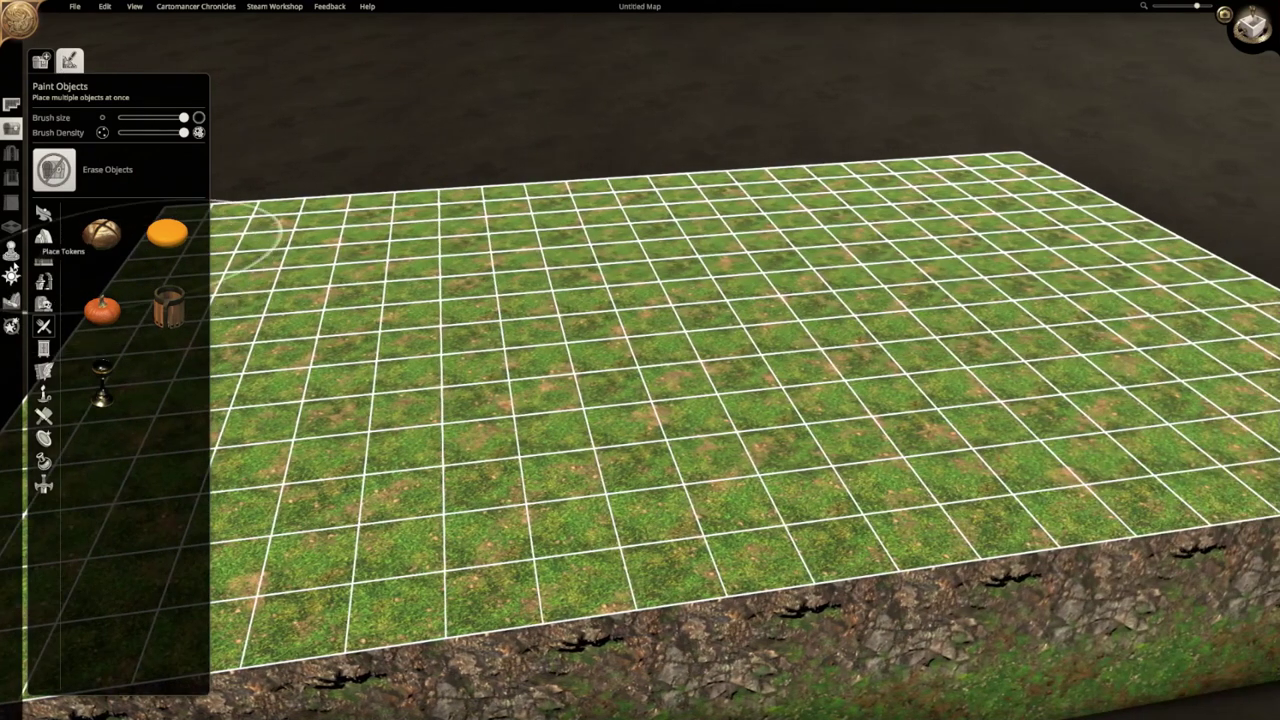
Place the red-bearded axe warrior character token on the grass and enlarge it.
click(11, 250)
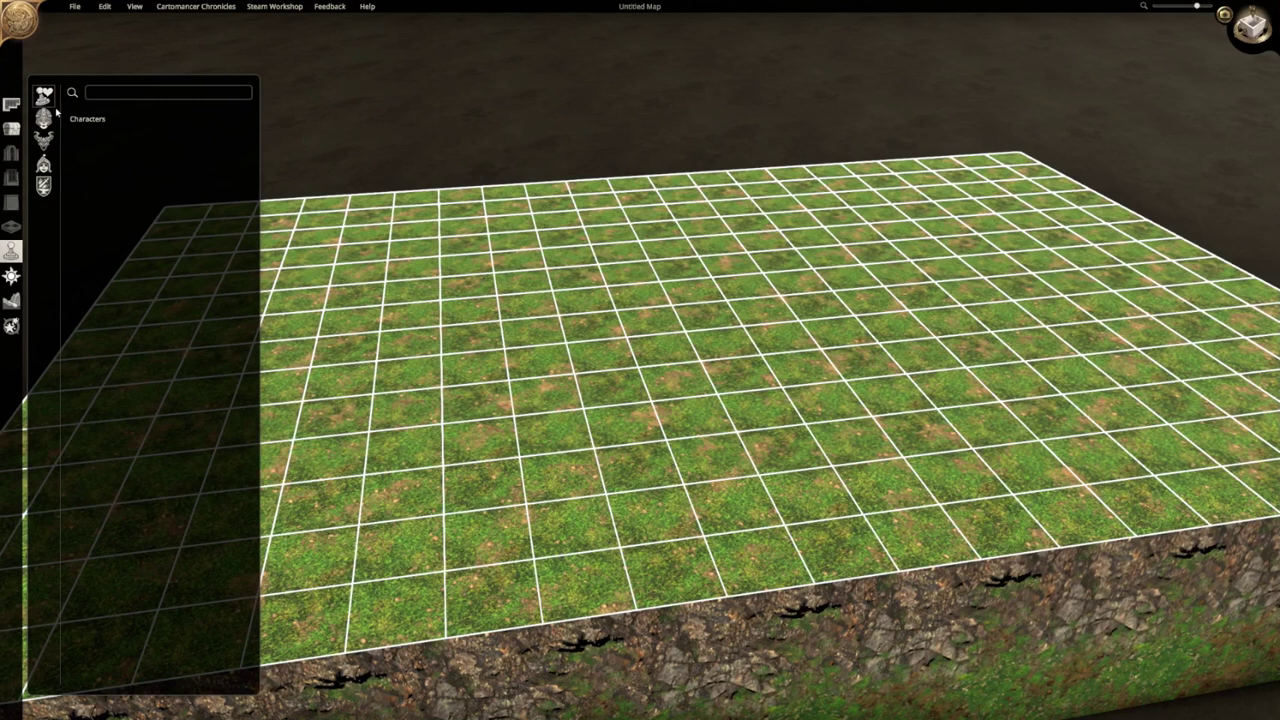
drag(114, 148, 600, 320)
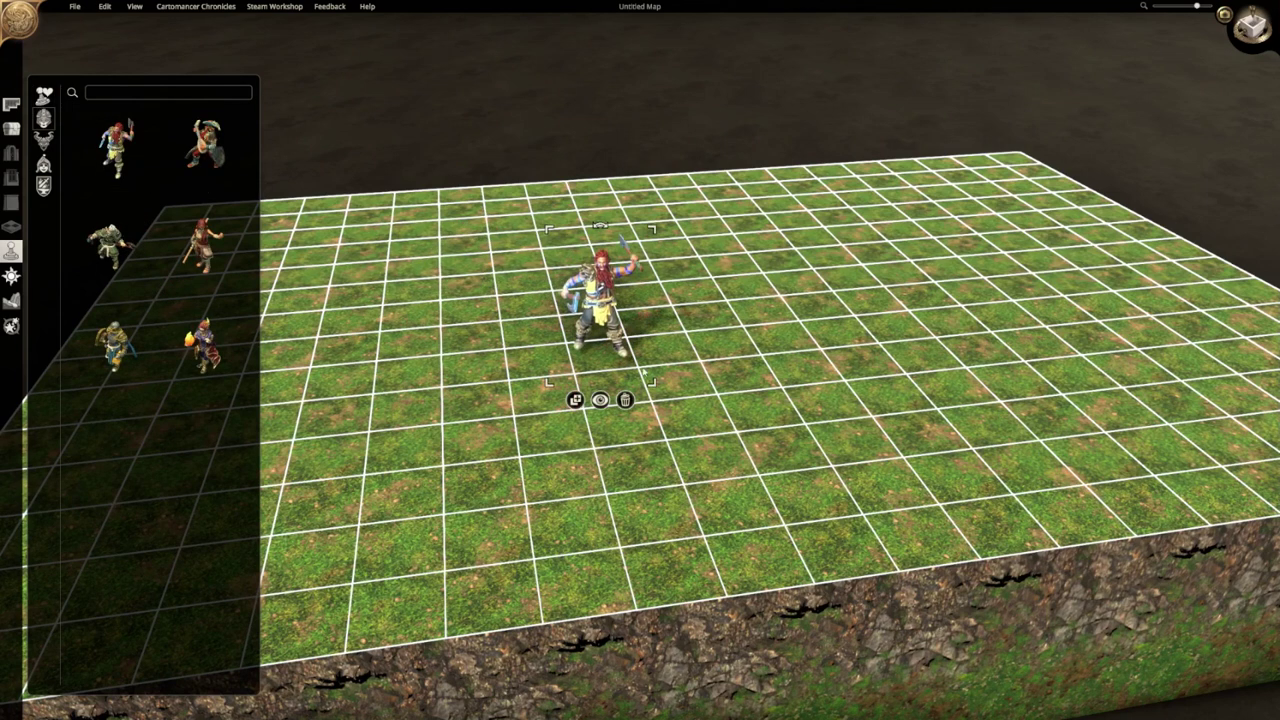
click(600, 399)
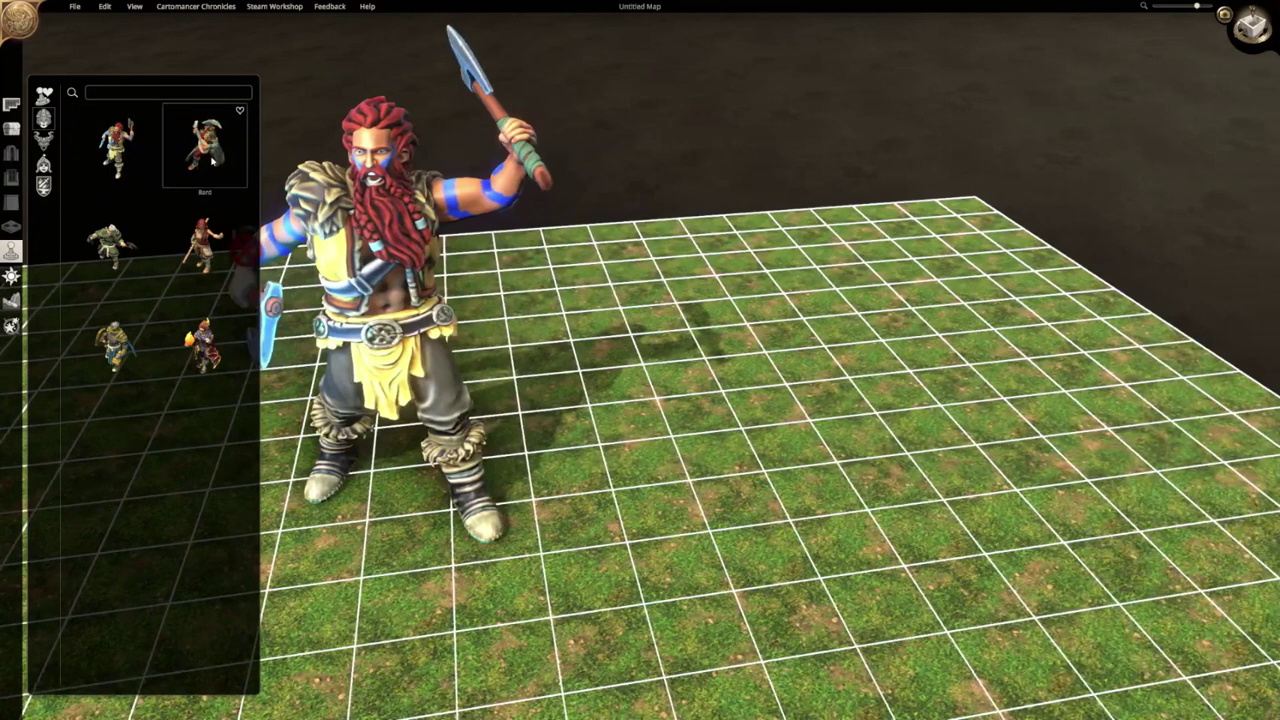
Place the Bard and the hooded staff-bearer tokens on either side of the axe warrior and enlarge both.
drag(205, 145, 640, 395)
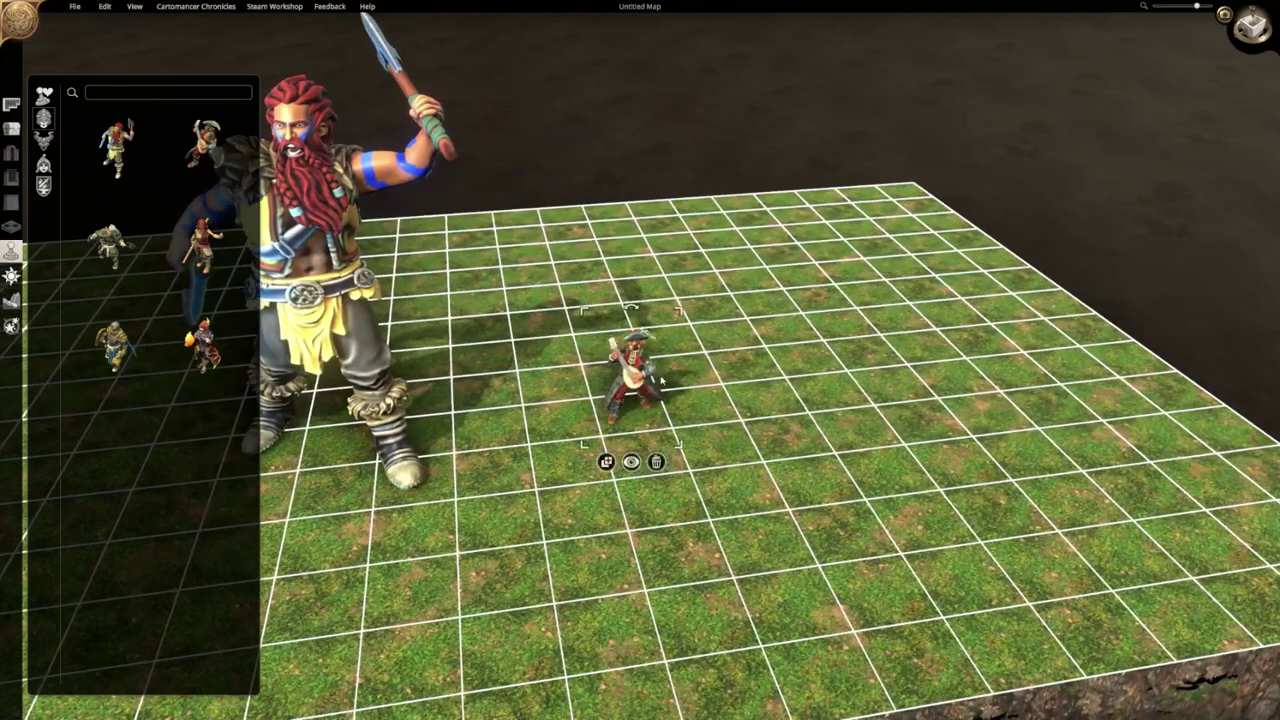
click(631, 461)
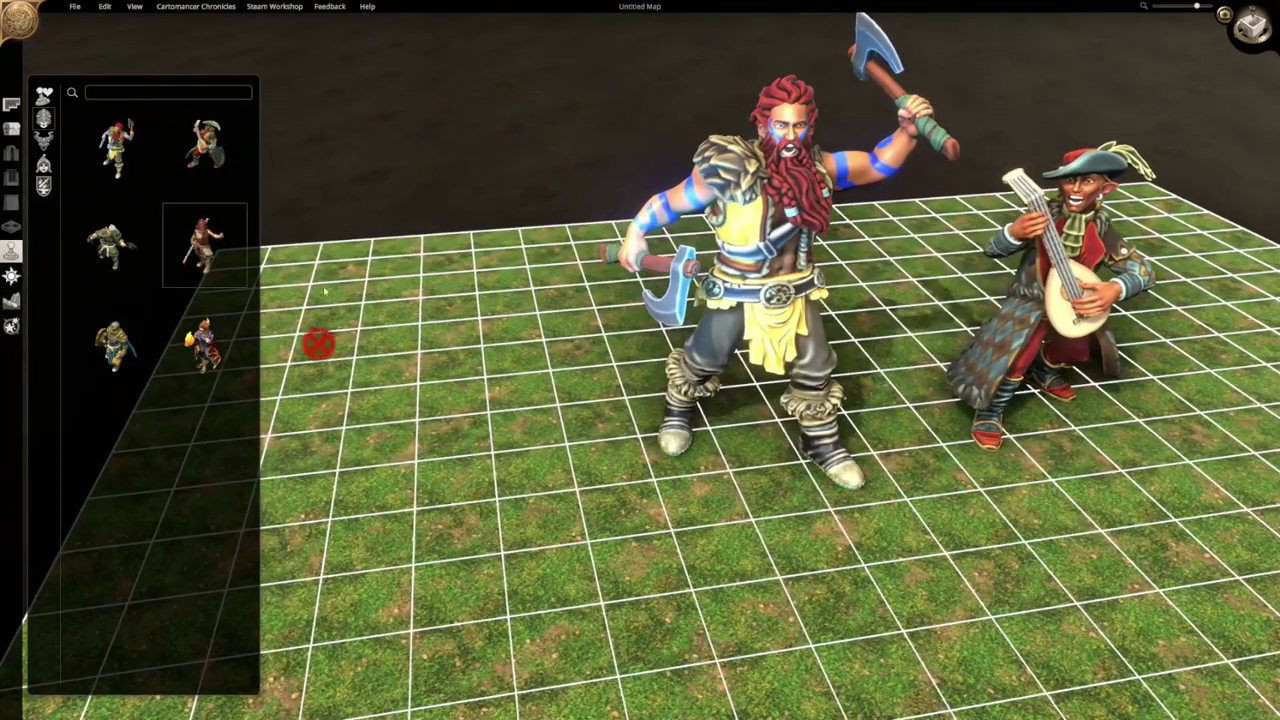
drag(325, 291, 406, 364)
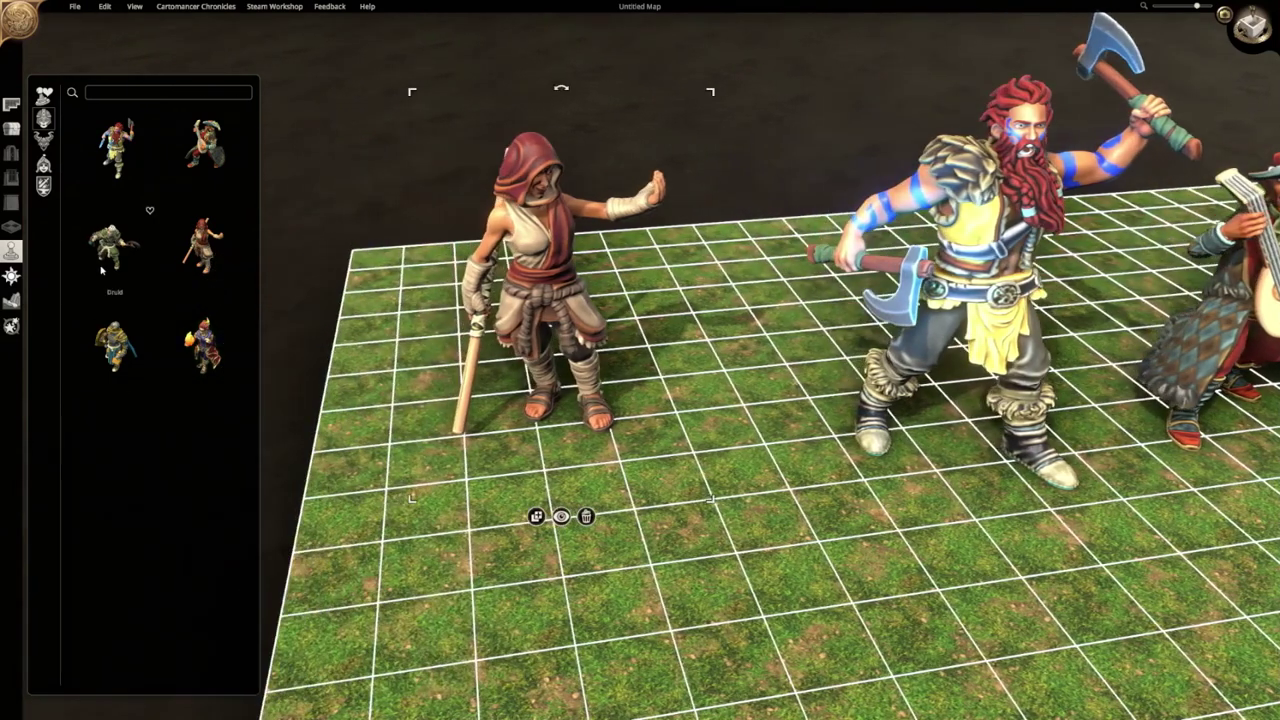
Place the Druid and Sorcerer tokens in front of the hooded figure and enlarge both.
drag(110, 243, 470, 648)
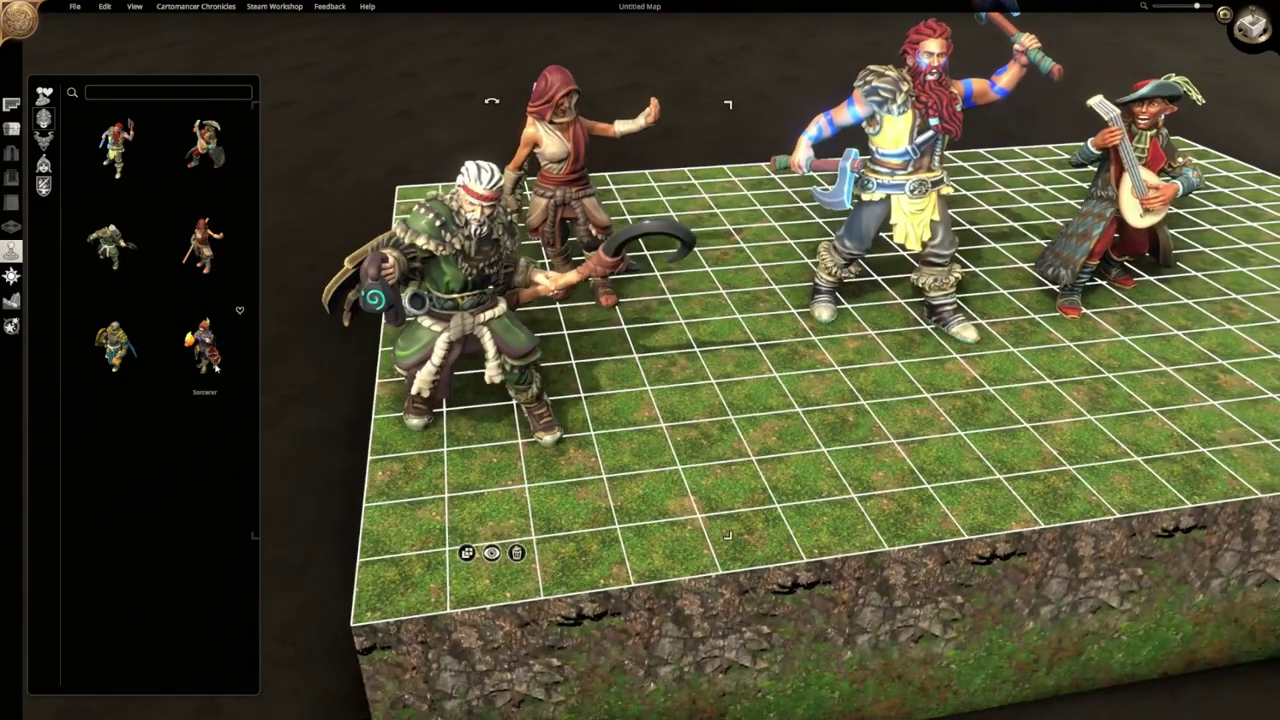
drag(200, 350, 604, 438)
key(d)
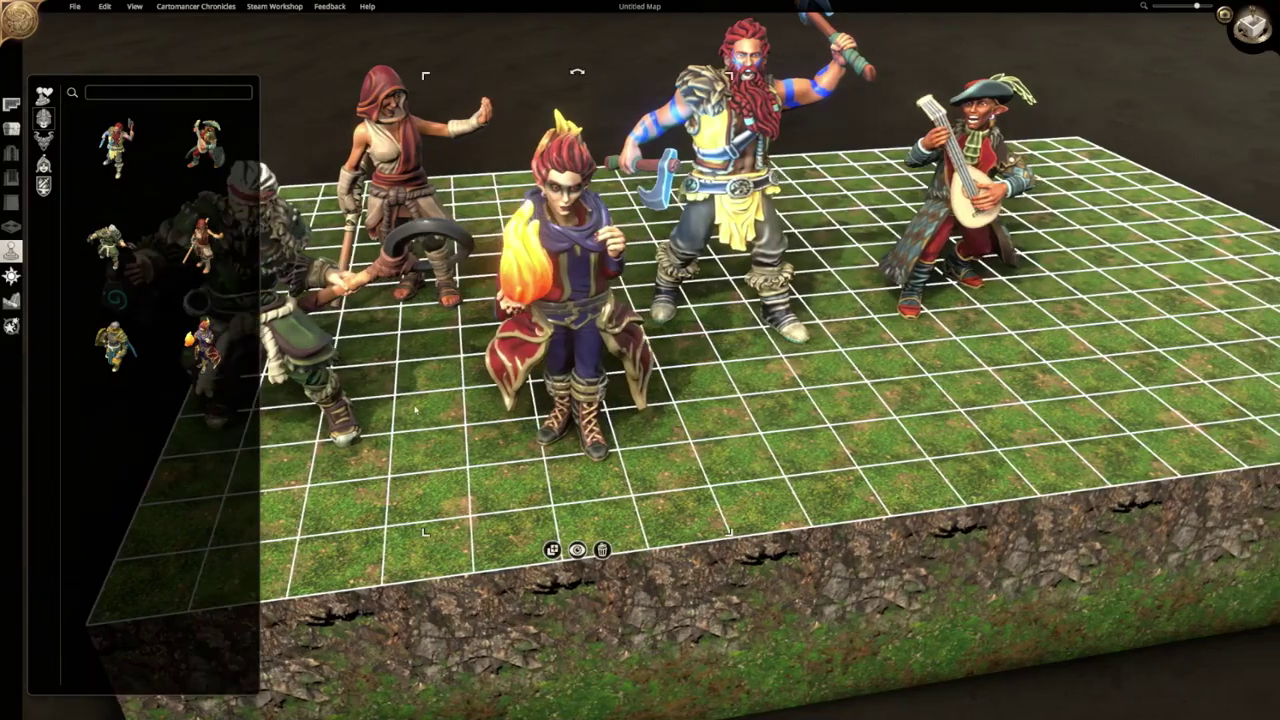
Place the armoured knight token with shield and hammer on the grass beyond the Bard and enlarge it.
drag(117, 350, 692, 421)
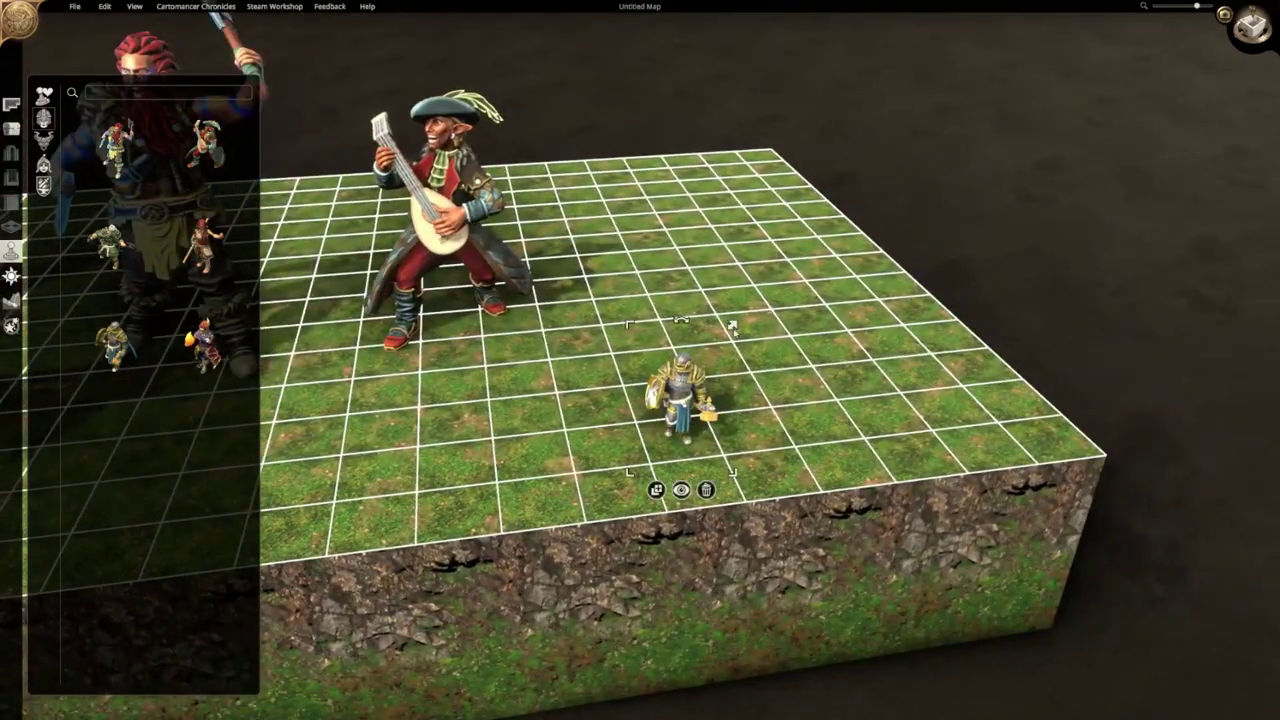
key(a)
key(s)
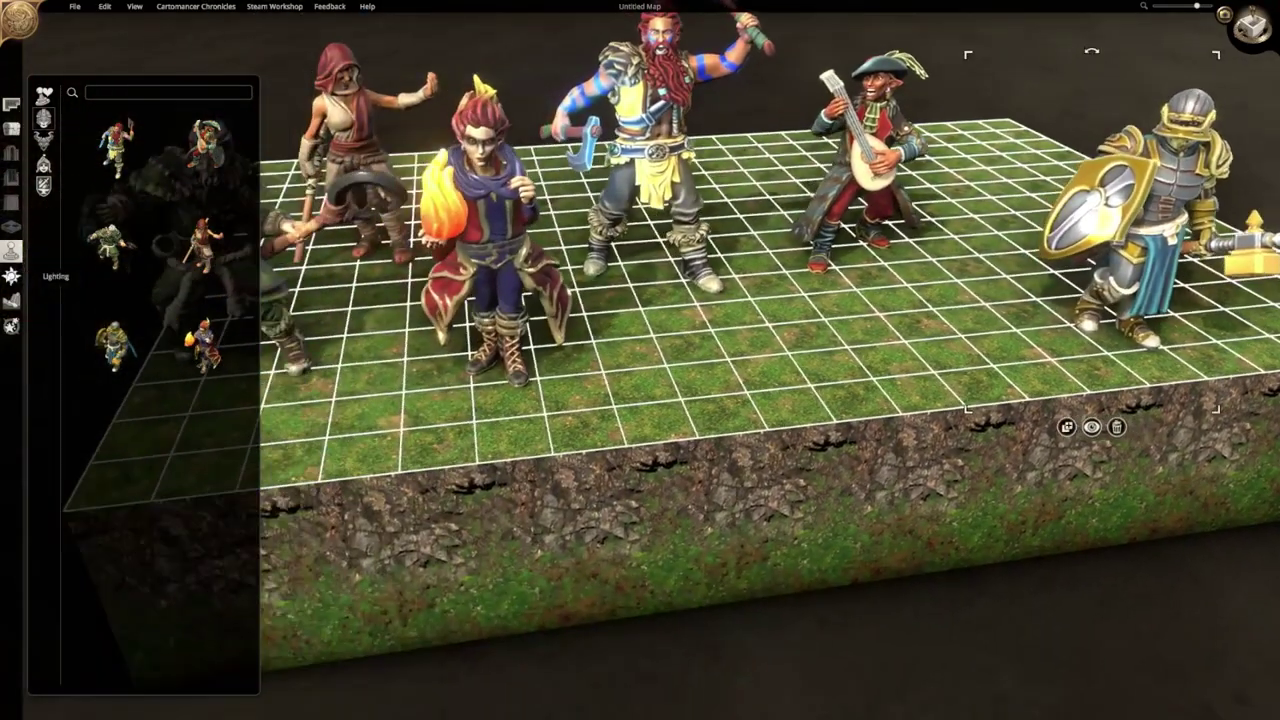
Open the detailed lighting settings and adjust the daylight's direction and both brightness levels.
click(12, 277)
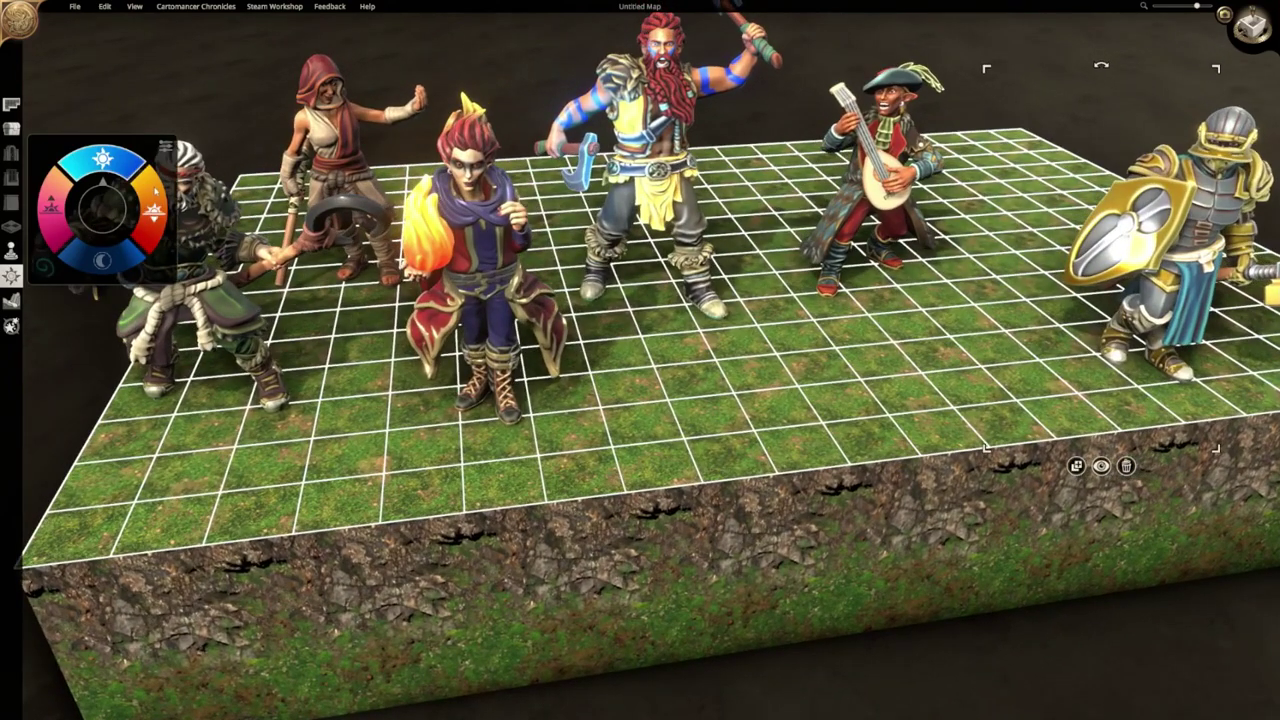
click(165, 147)
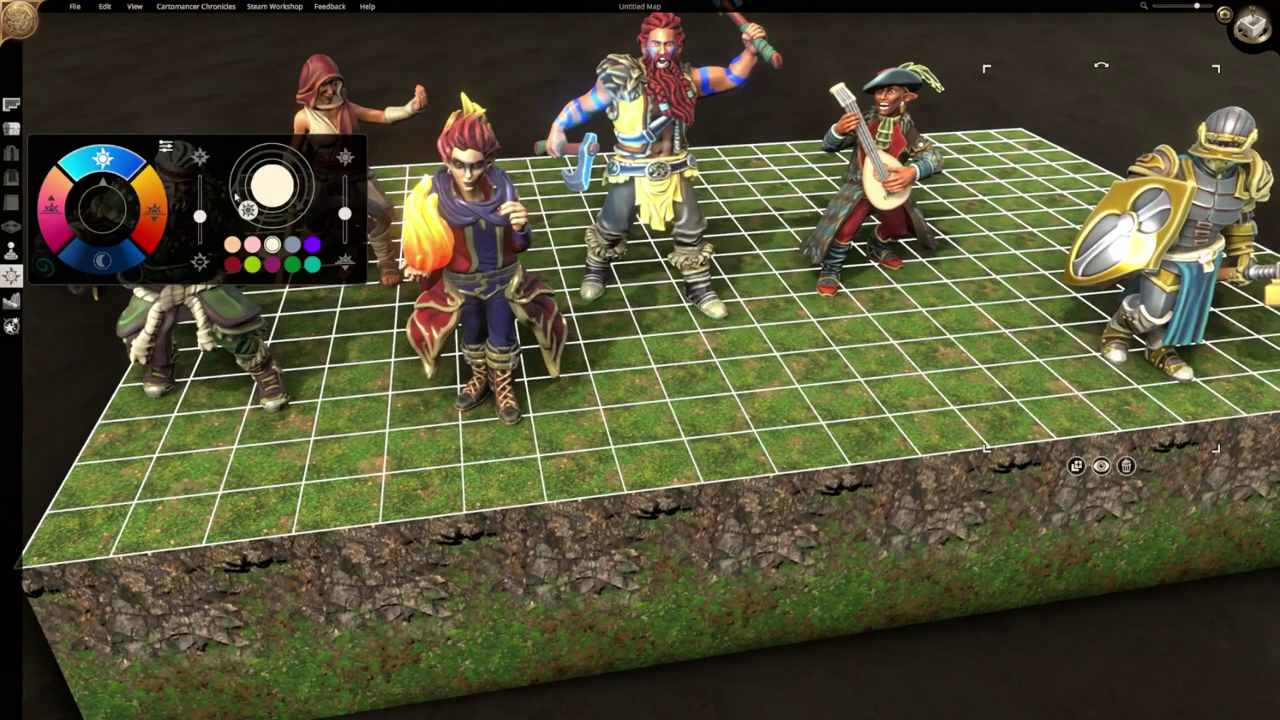
drag(248, 210, 239, 179)
mouse_move(345, 212)
mouse_down()
mouse_move(345, 181)
mouse_move(346, 242)
mouse_move(349, 178)
mouse_move(350, 243)
mouse_move(355, 197)
mouse_up()
mouse_move(200, 217)
mouse_down()
mouse_move(200, 177)
mouse_move(200, 242)
mouse_move(186, 207)
mouse_up()
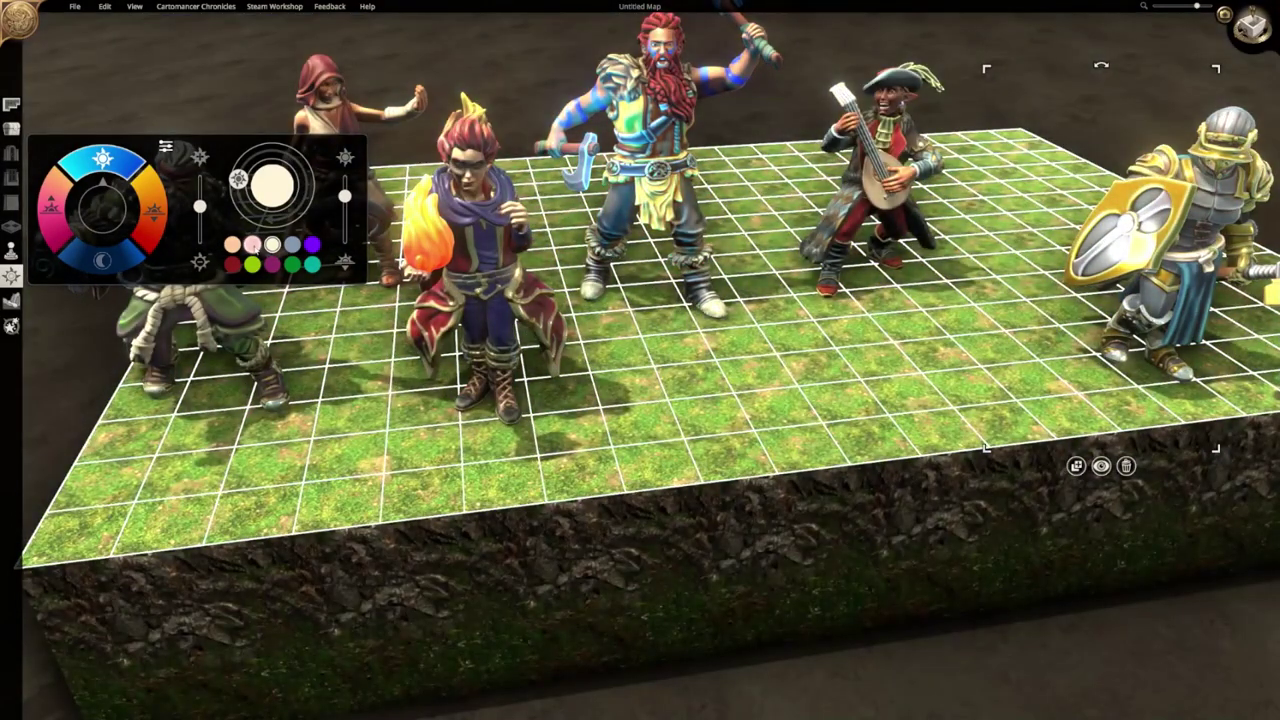
Try the preset light colours, including pink, red, lime, purple, green, teal and violet, and return to cream white.
click(252, 244)
click(232, 264)
click(252, 264)
click(232, 264)
click(272, 265)
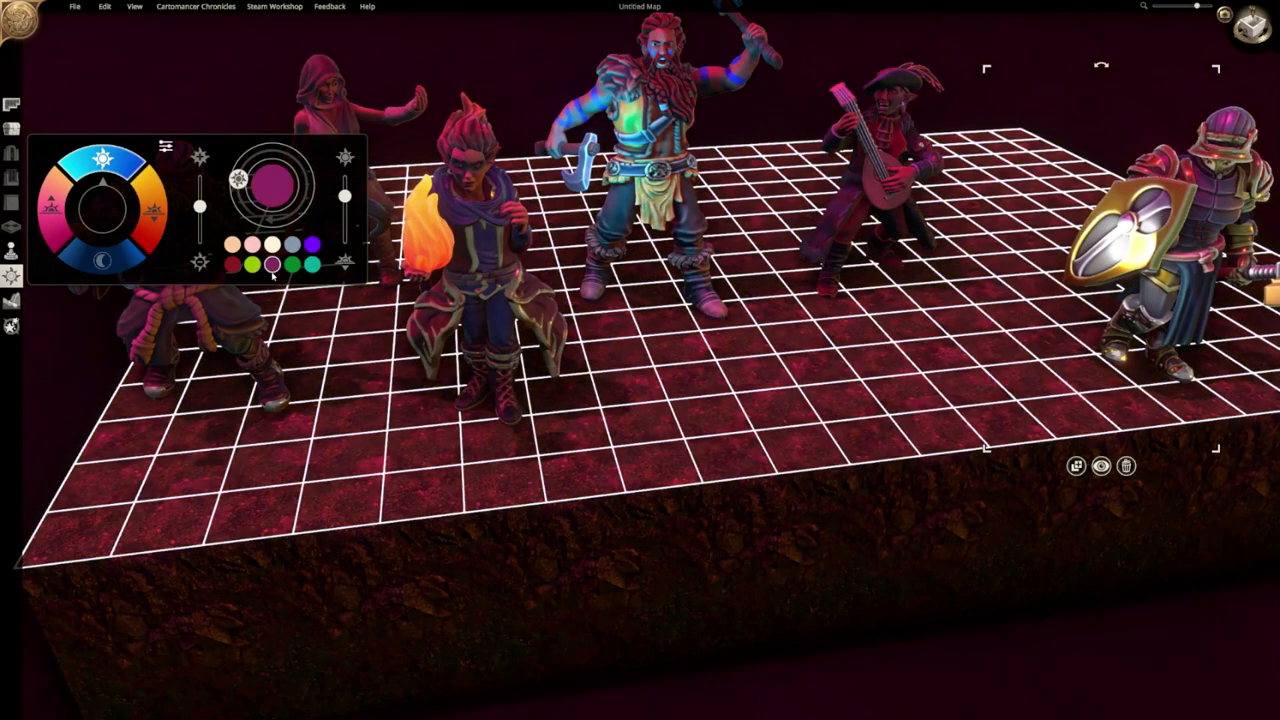
click(292, 264)
click(312, 264)
click(312, 244)
click(292, 244)
click(312, 244)
click(272, 244)
click(252, 244)
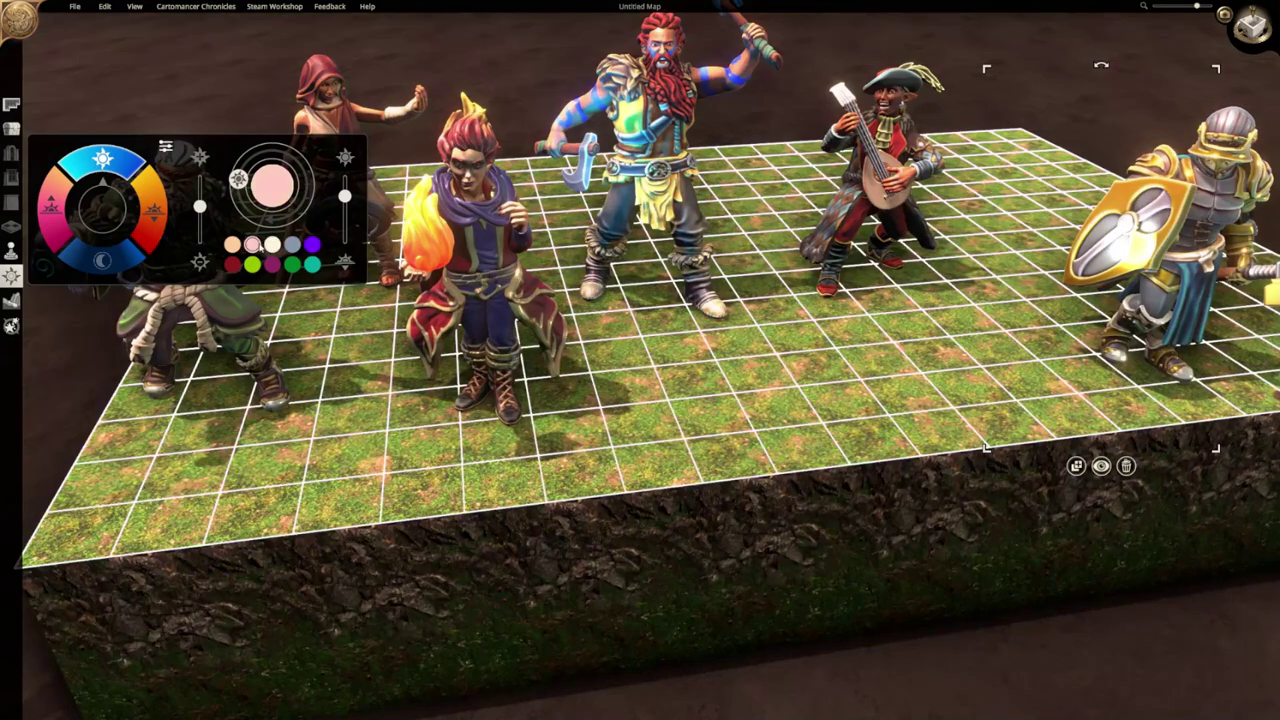
click(272, 244)
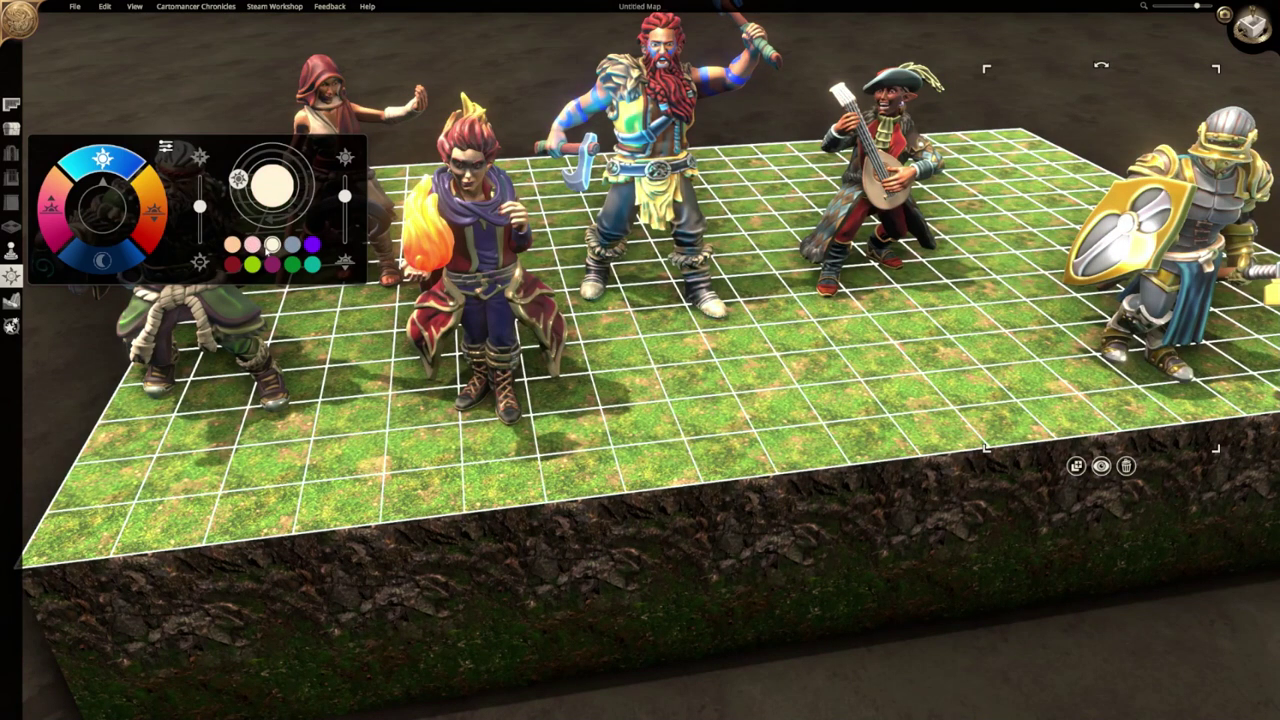
Try the sunset, night and sunrise lighting presets and return the map to daytime lighting.
click(153, 212)
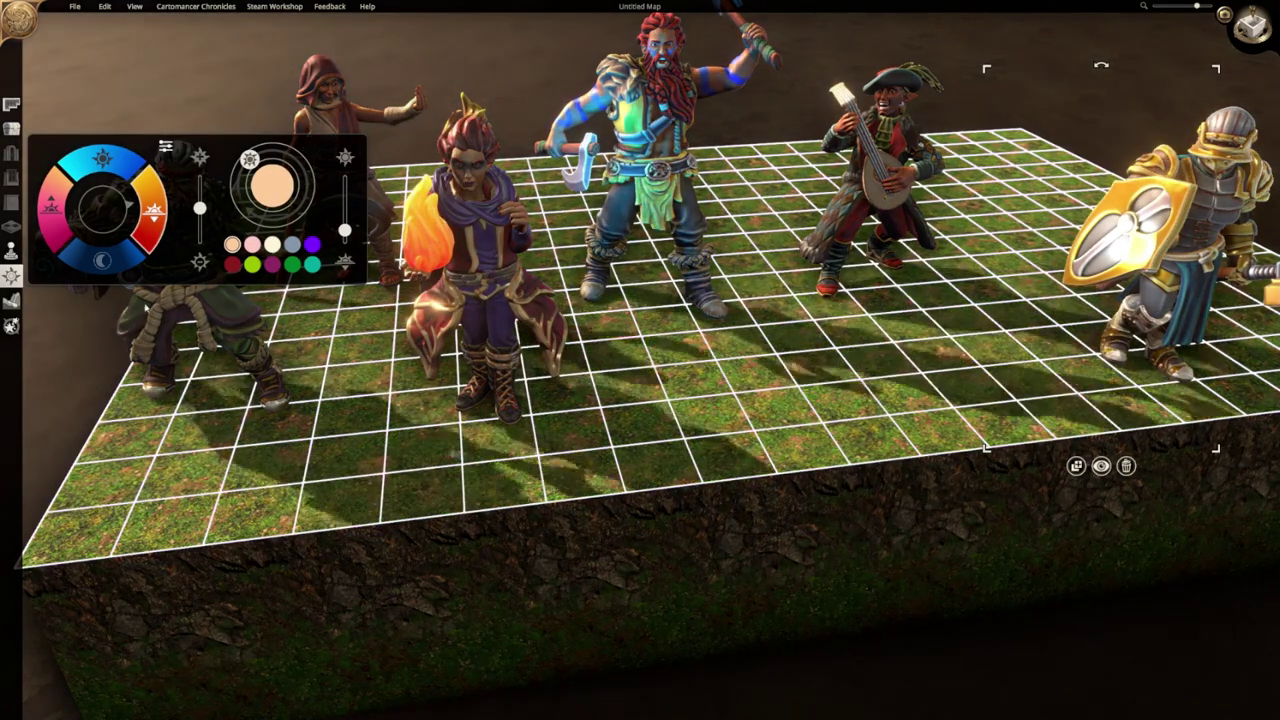
click(176, 146)
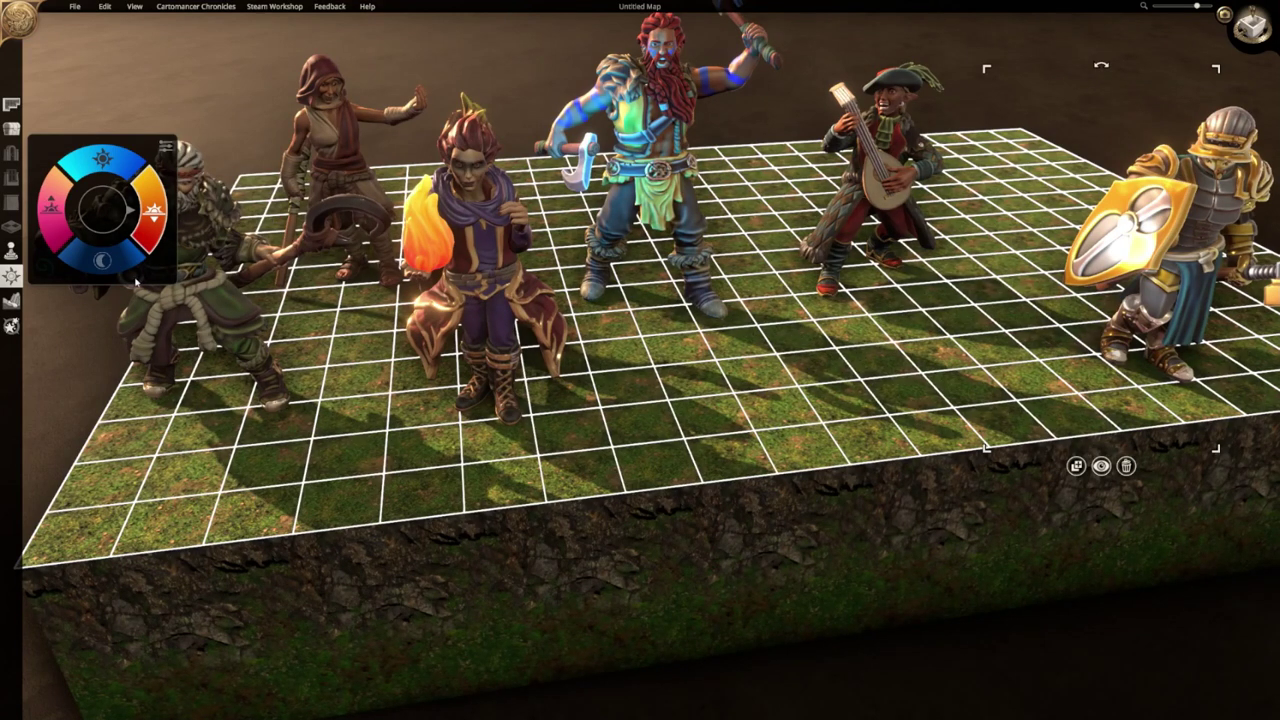
click(106, 262)
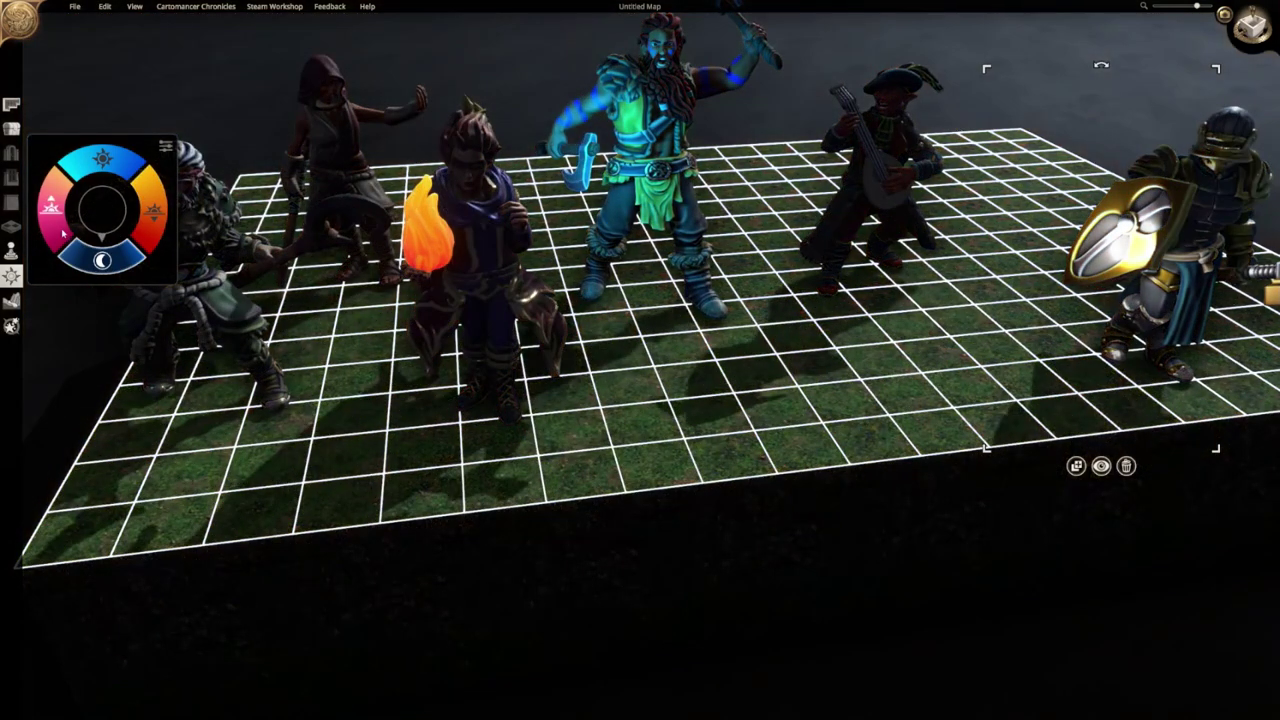
click(52, 210)
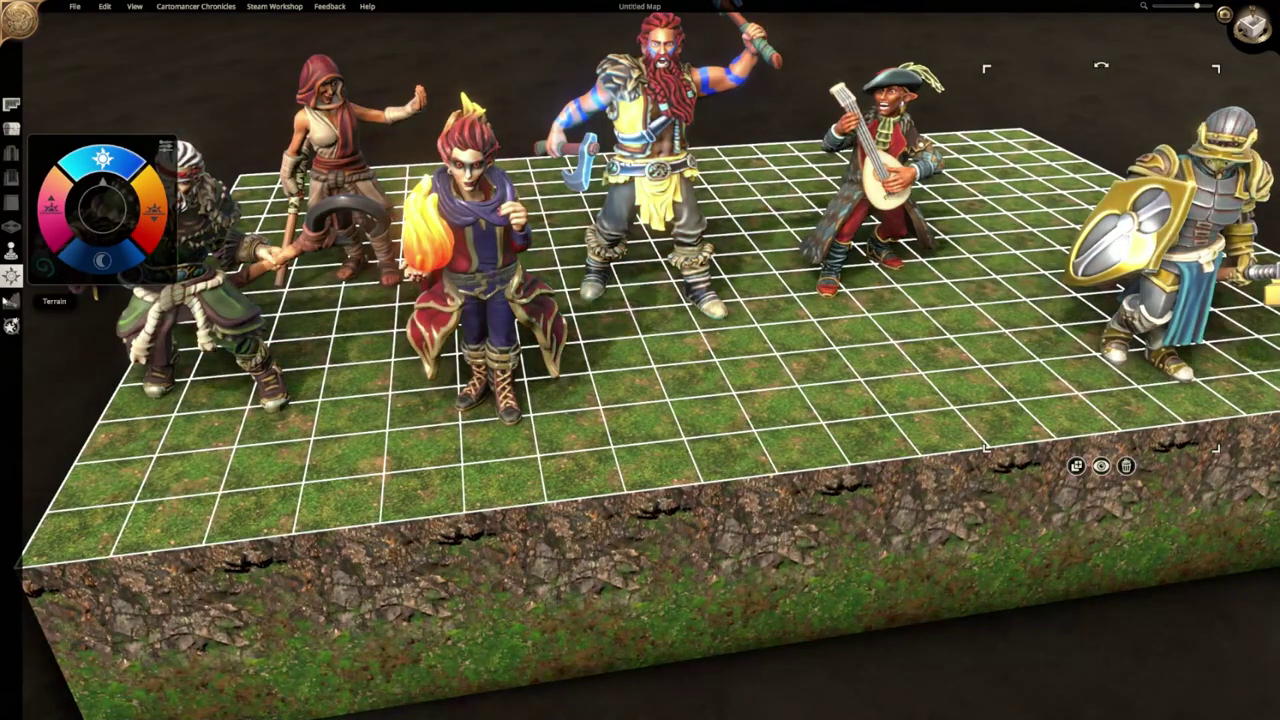
click(11, 300)
click(11, 104)
click(11, 300)
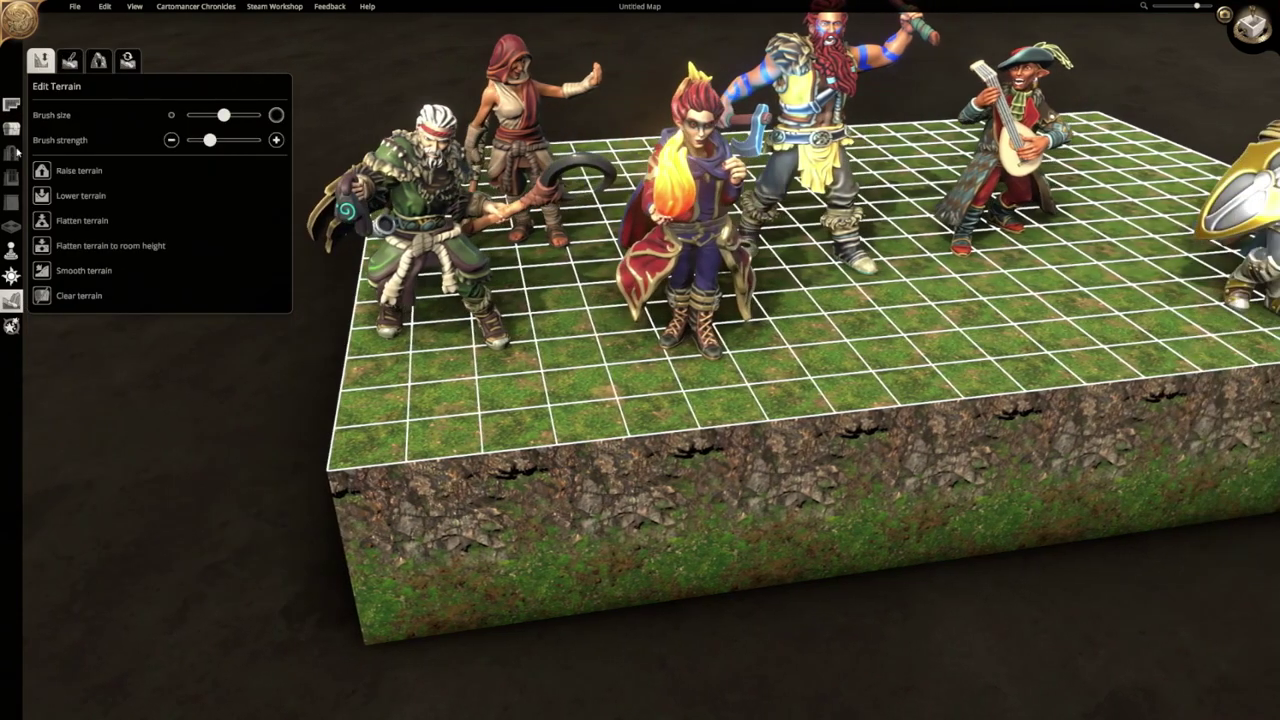
Erase all six character tokens from the grass with the object eraser brush.
click(11, 128)
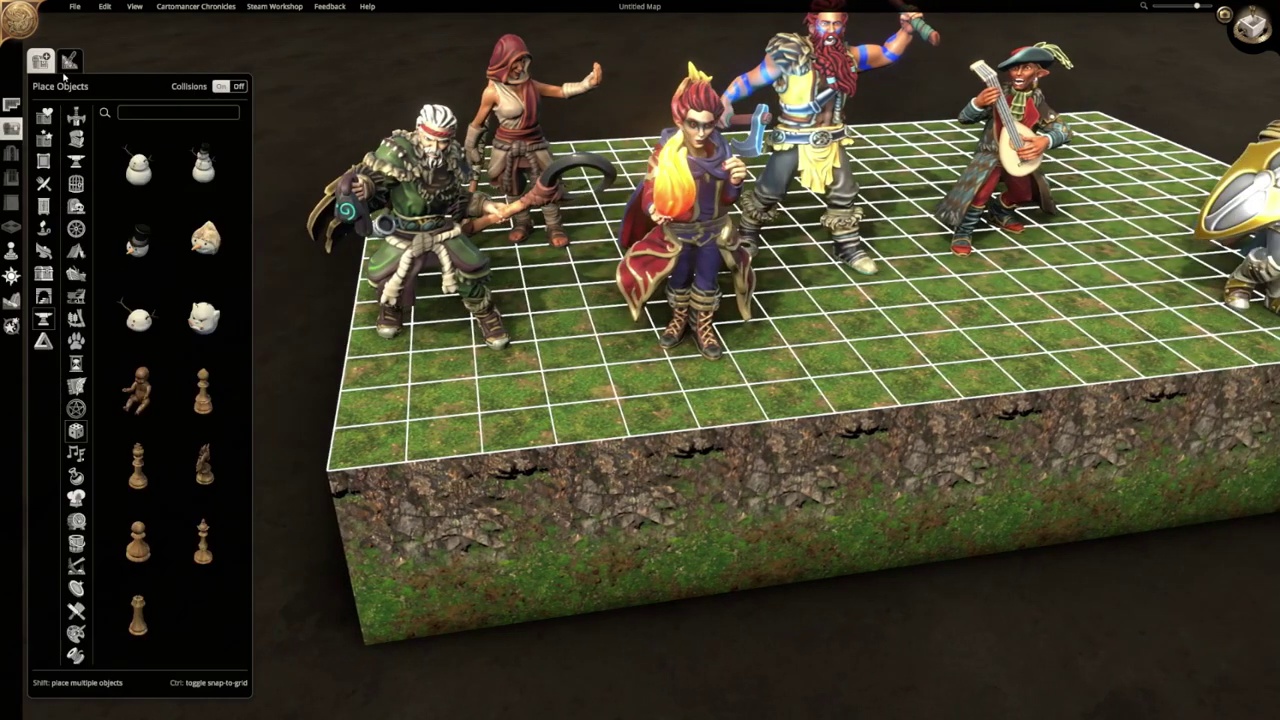
key(d)
key(a)
click(54, 170)
key(d)
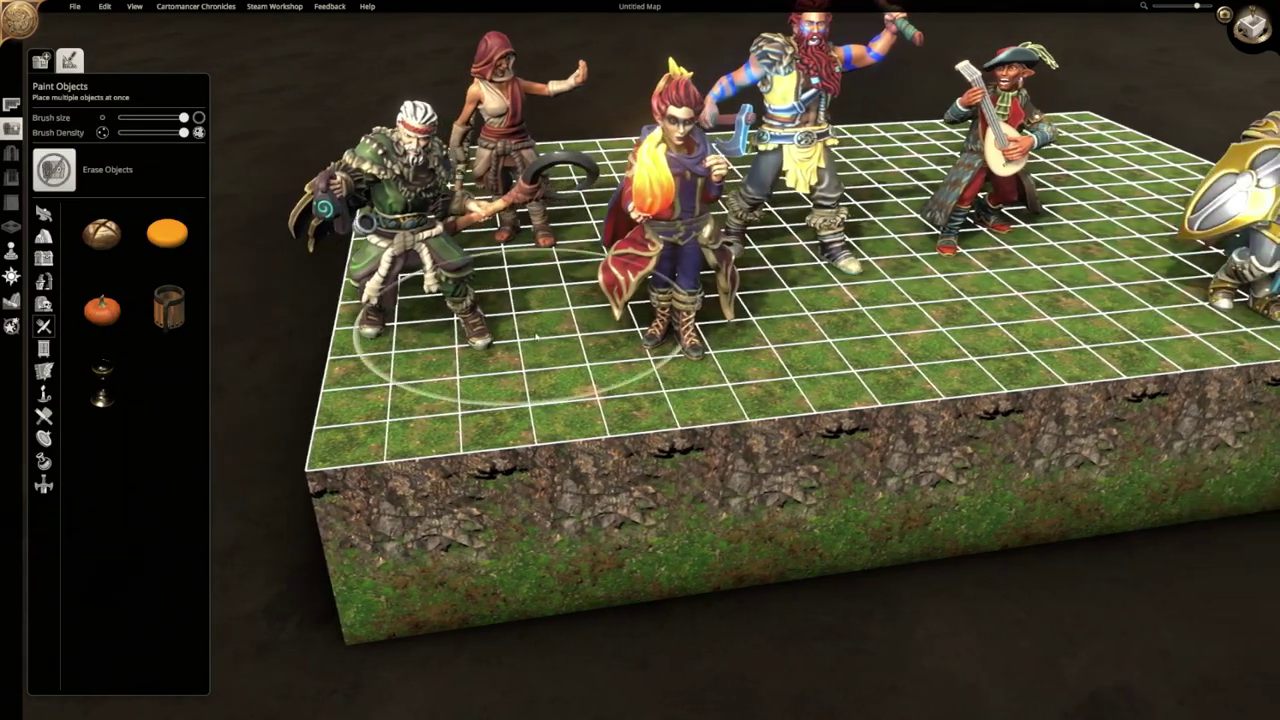
click(410, 290)
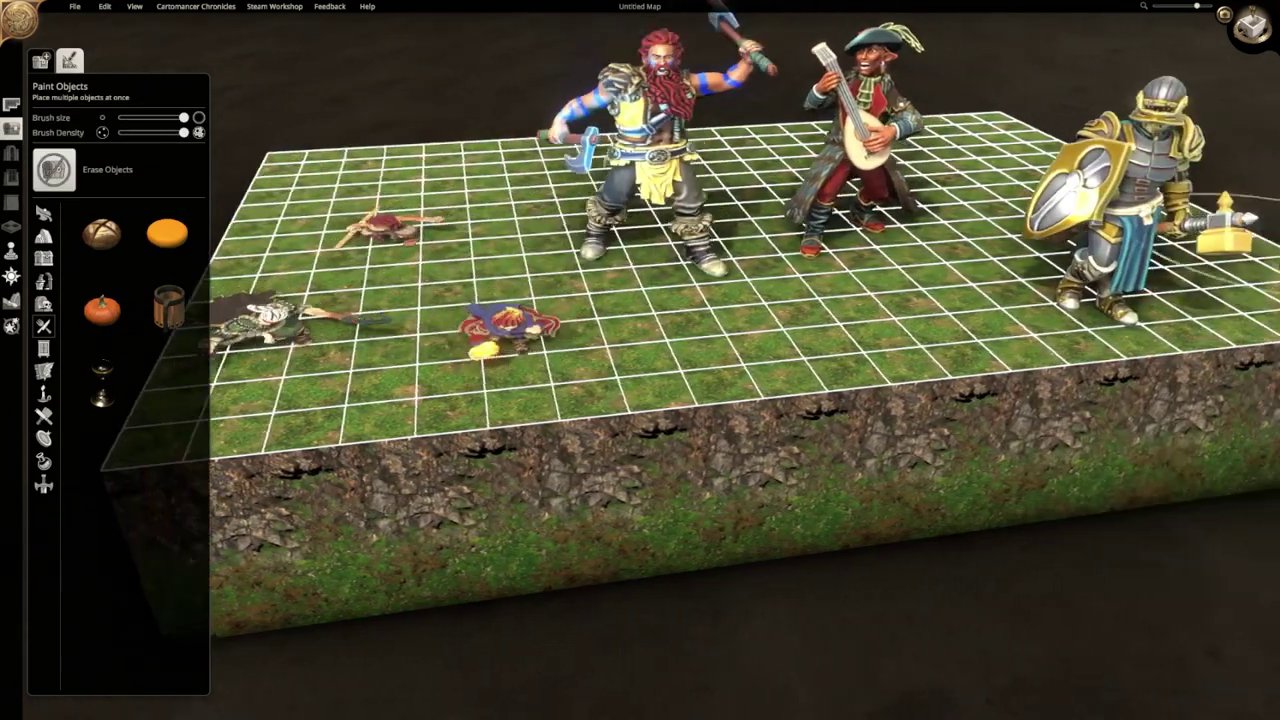
drag(1215, 255, 634, 271)
scroll(734, 440, down, 5)
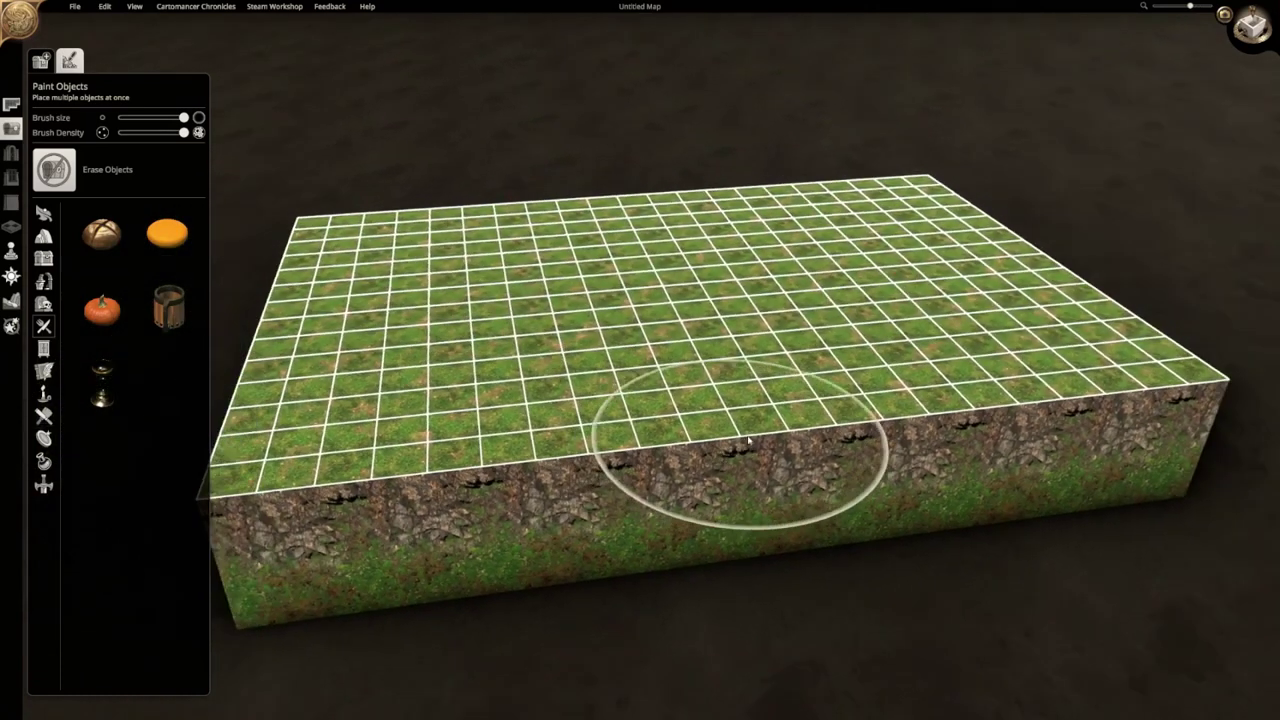
Raise the terrain into a hill at one corner of the map using a larger, stronger terrain brush.
key(d)
key(w)
click(12, 300)
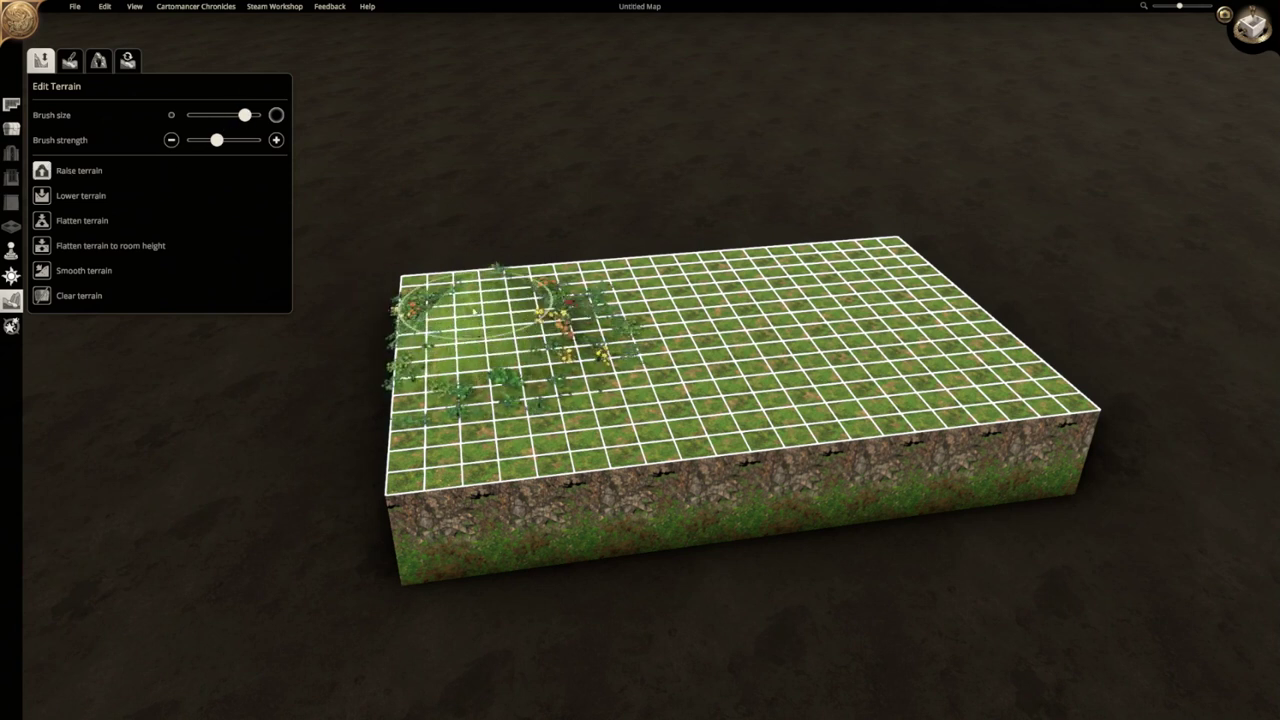
key(w)
key(e)
key(a)
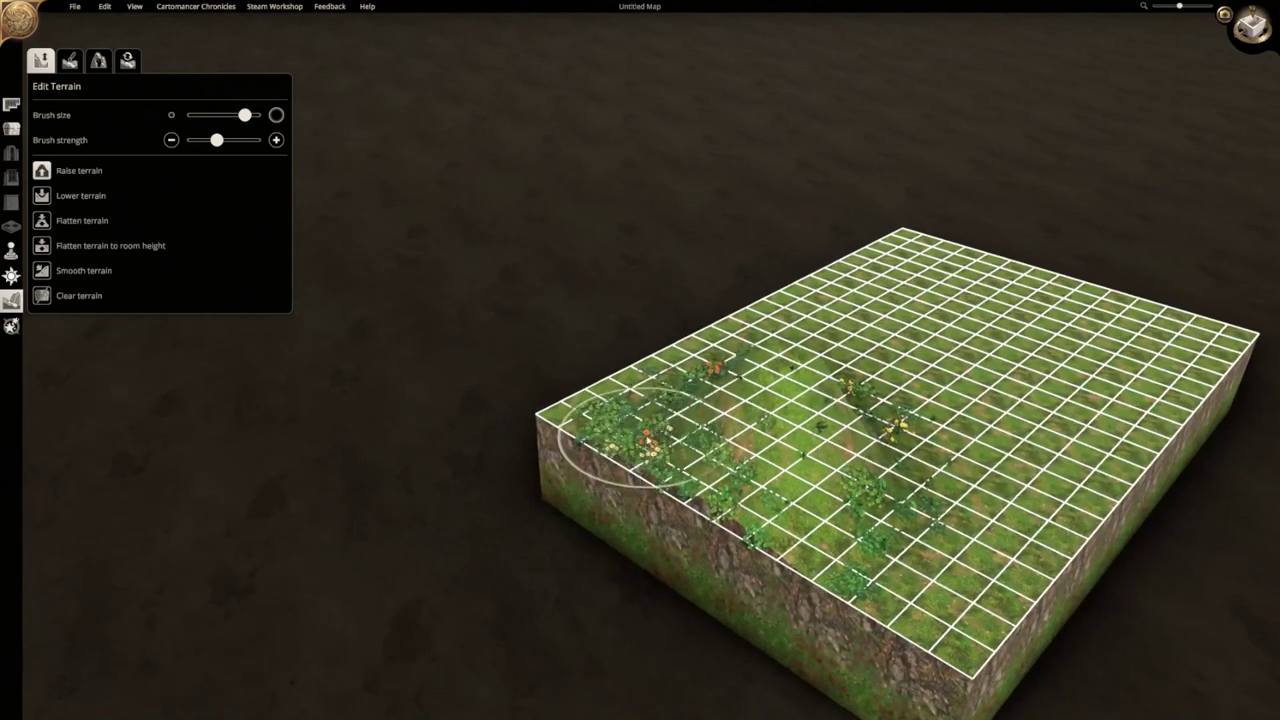
key(q)
Brush Smooth terrain across the rest of the grass map beyond the corner hill.
key(d)
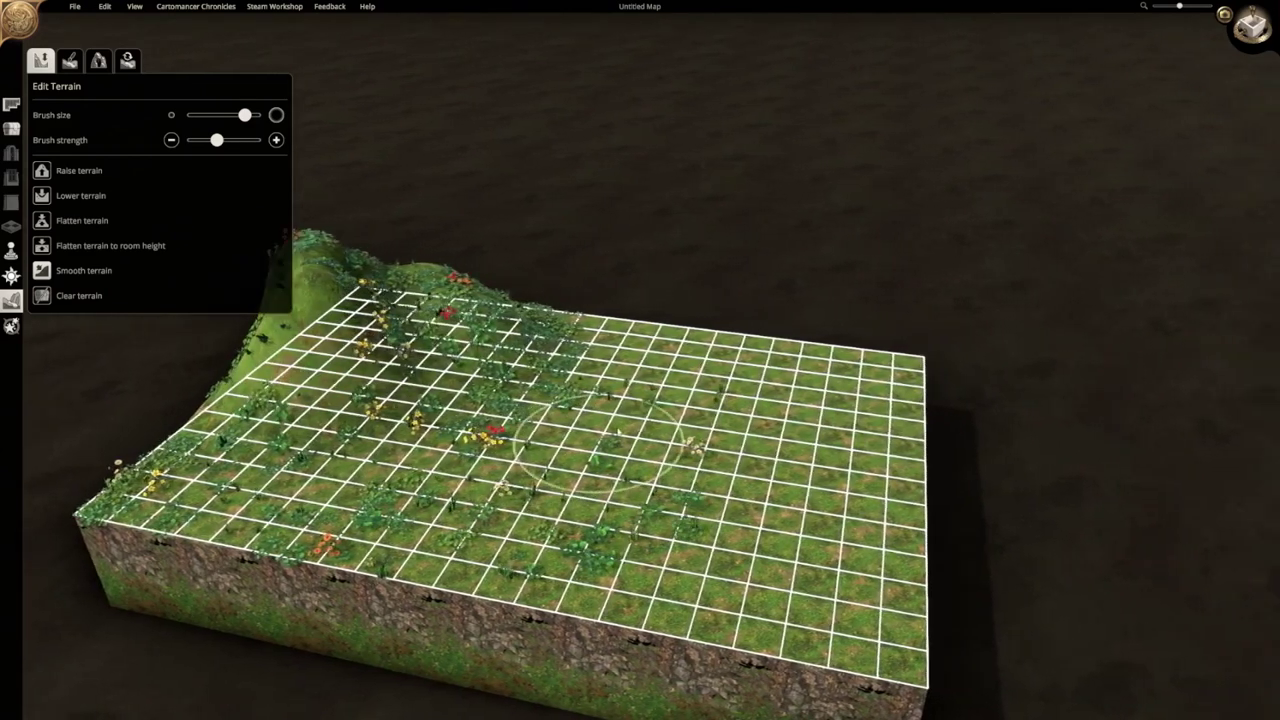
key(a)
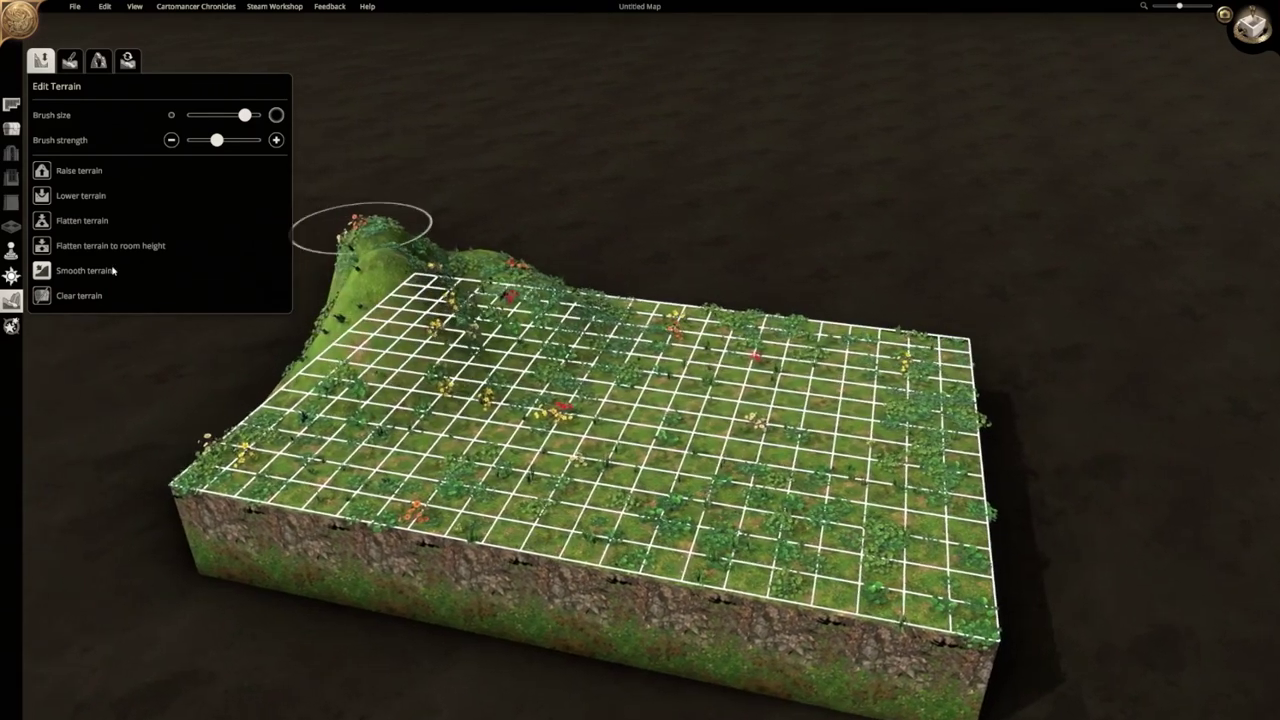
key(w)
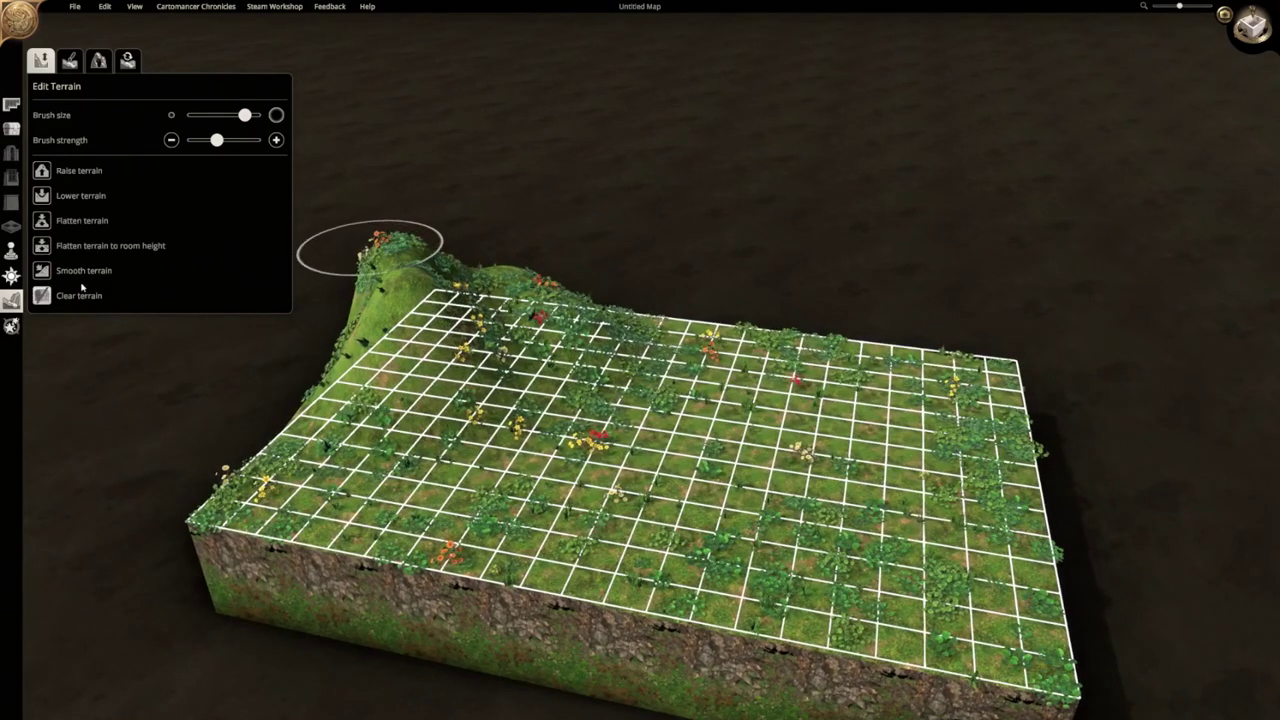
Lower the terrain into a deep round pit near the end of the map opposite the hill.
key(d)
key(s)
mouse_move(760, 525)
mouse_down()
mouse_move(762, 512)
mouse_move(668, 525)
mouse_up()
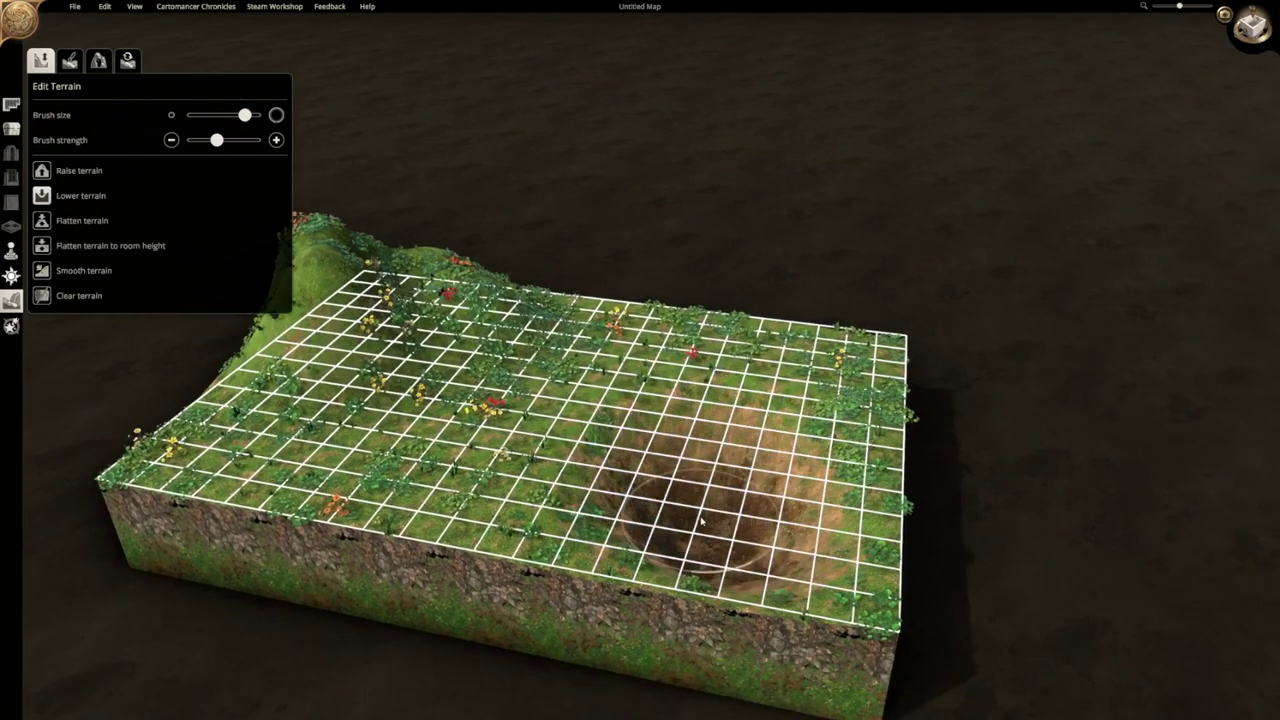
key(d)
mouse_move(675, 536)
middle_down()
mouse_move(543, 606)
mouse_move(550, 590)
middle_up()
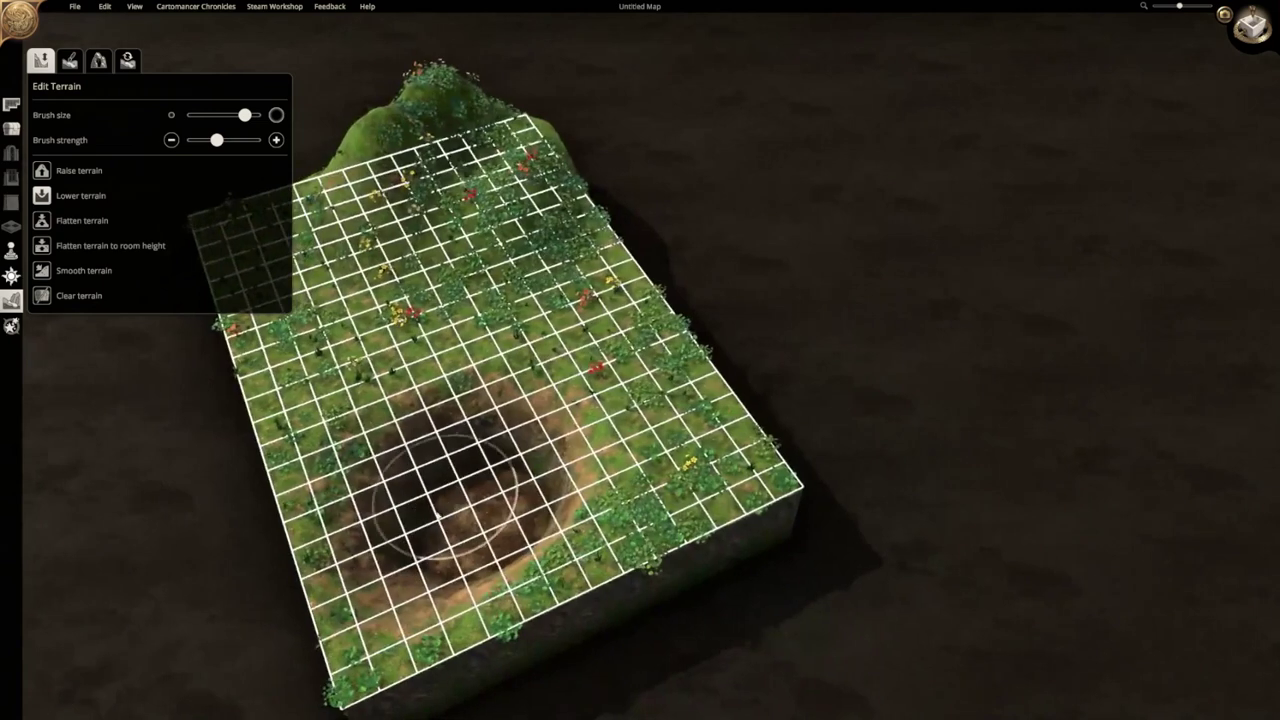
drag(474, 520, 492, 537)
middle_drag(470, 535, 917, 557)
key(s)
Raise a cave area into a tall rock mass along the edge of the map behind the pit.
click(97, 64)
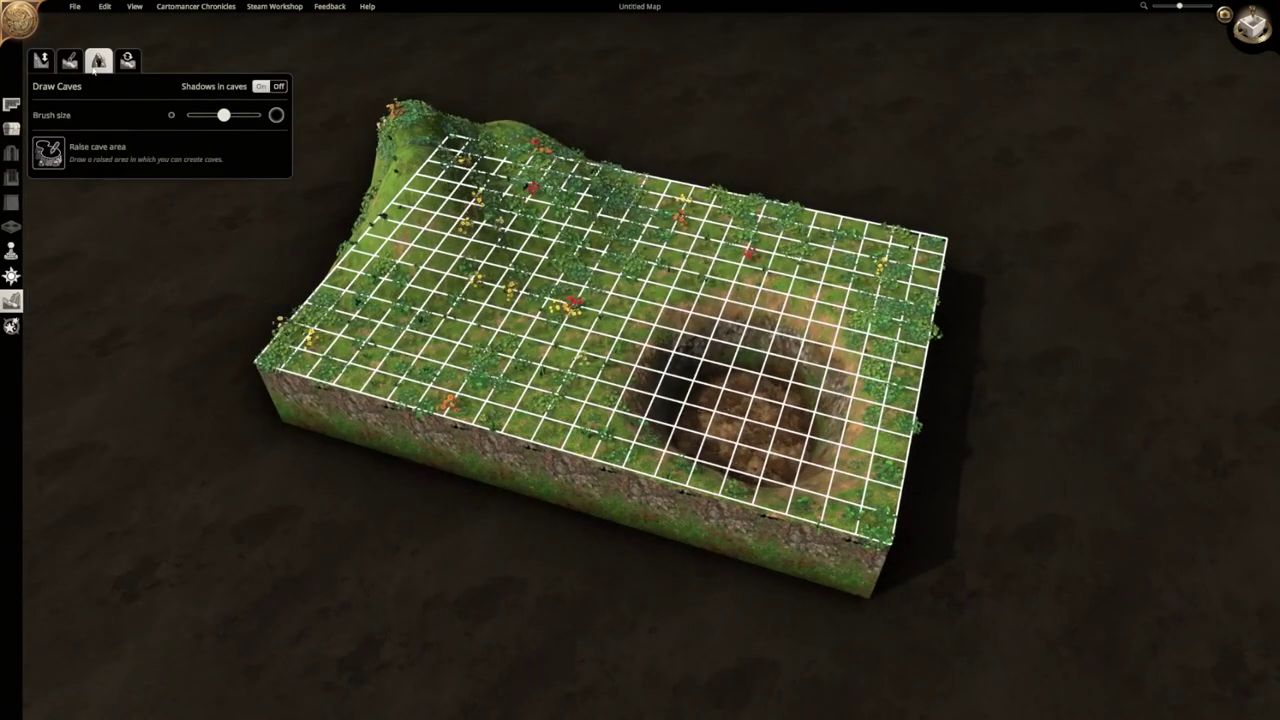
key(d)
key(w)
key(a)
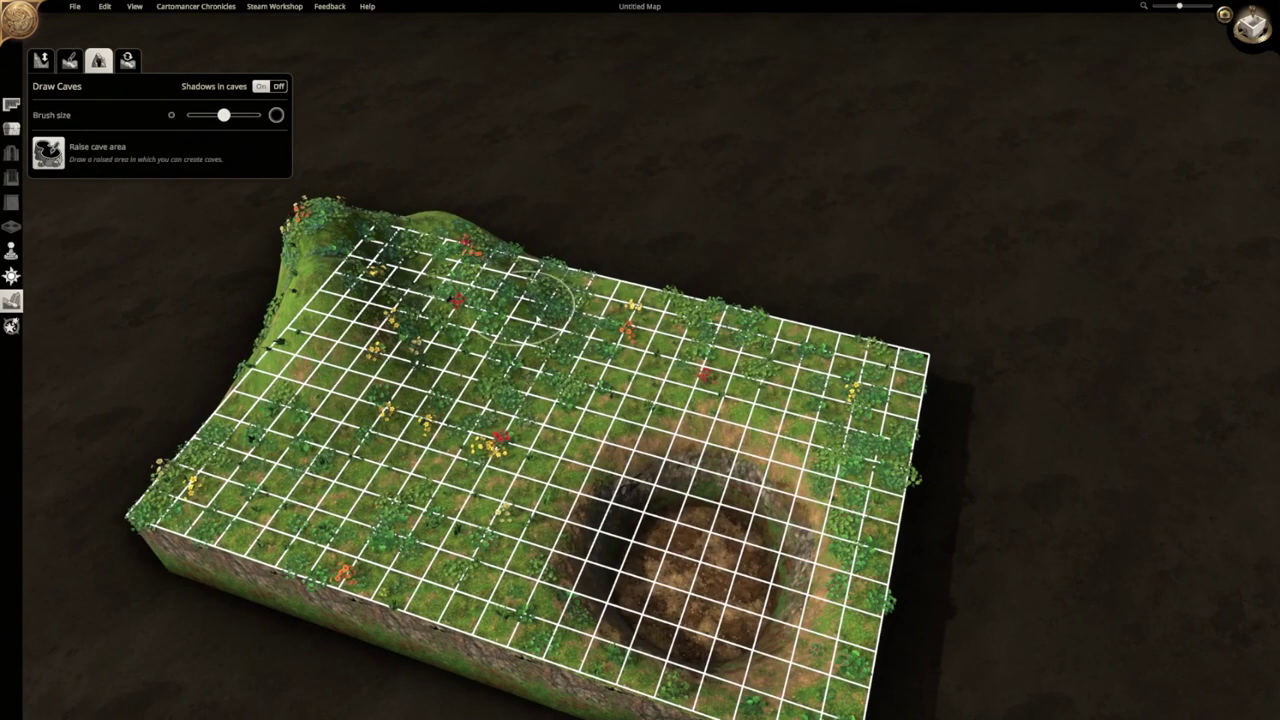
drag(690, 365, 745, 325)
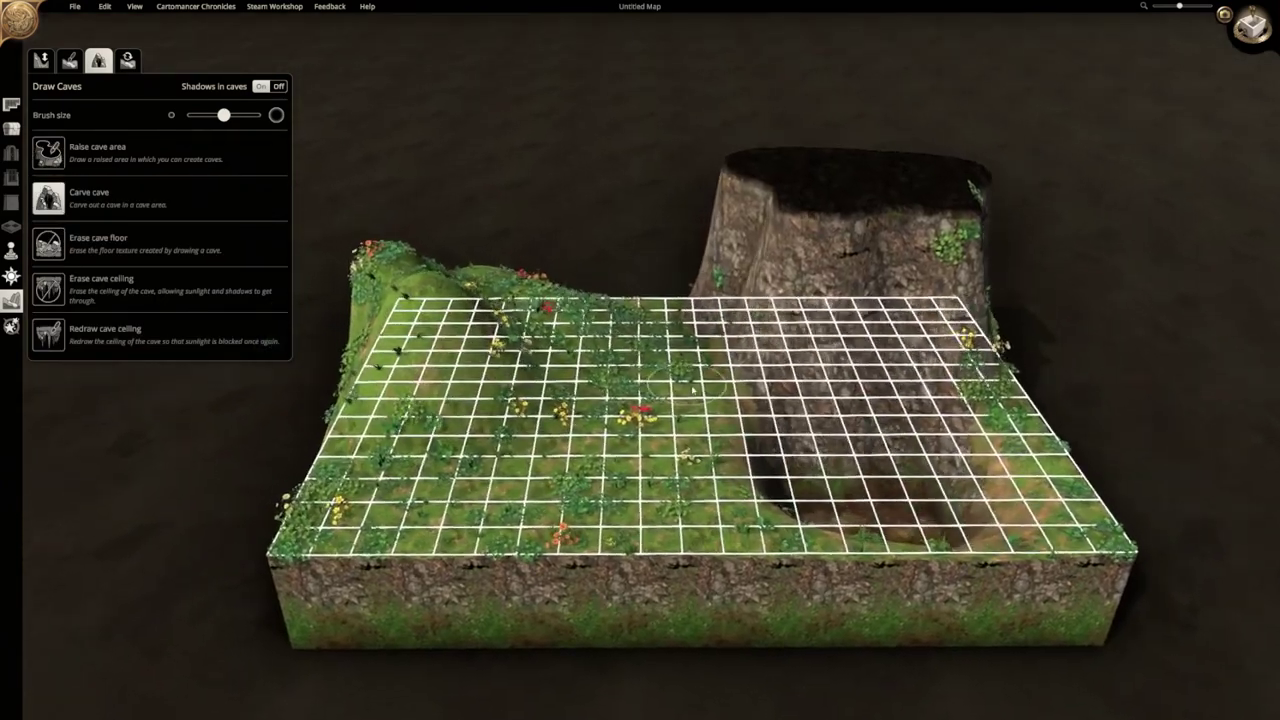
Carve a cave opening into the side of the raised rock mass.
key(q)
key(d)
drag(688, 385, 691, 332)
middle_drag(682, 354, 614, 494)
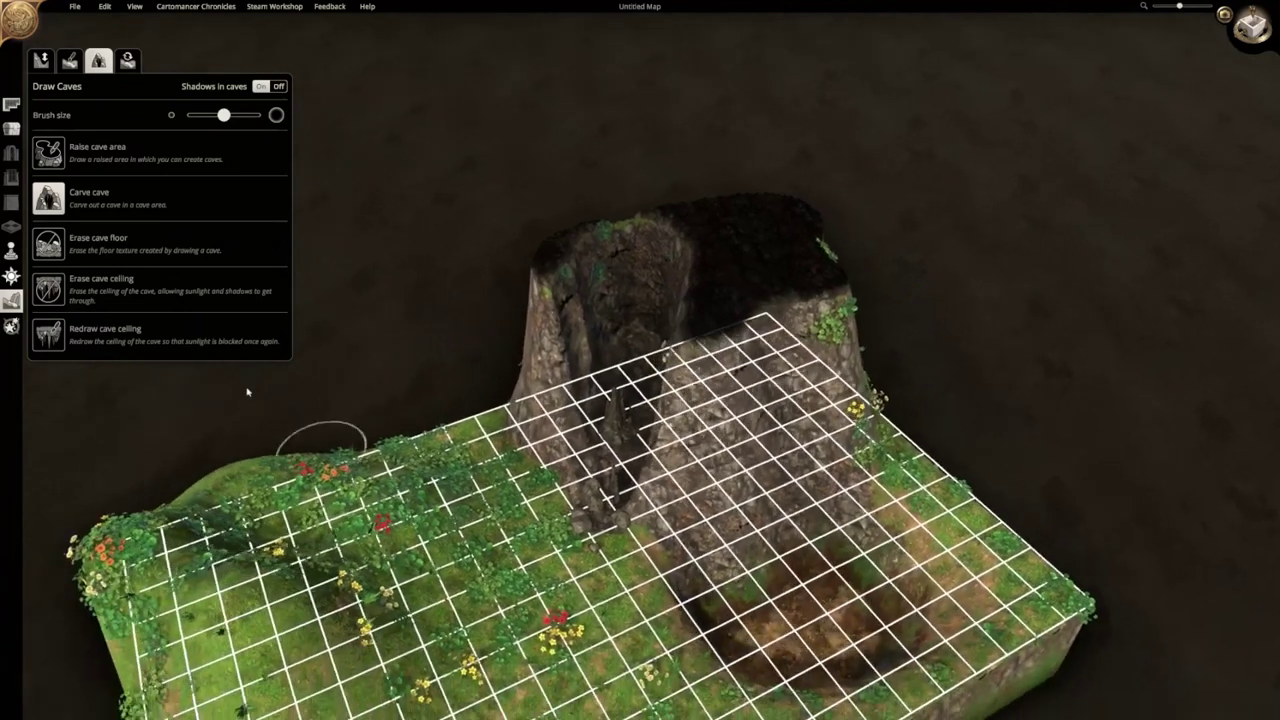
Try the Erase cave floor, Erase cave ceiling and Redraw cave ceiling tools, and turn off shadows in caves.
key(s)
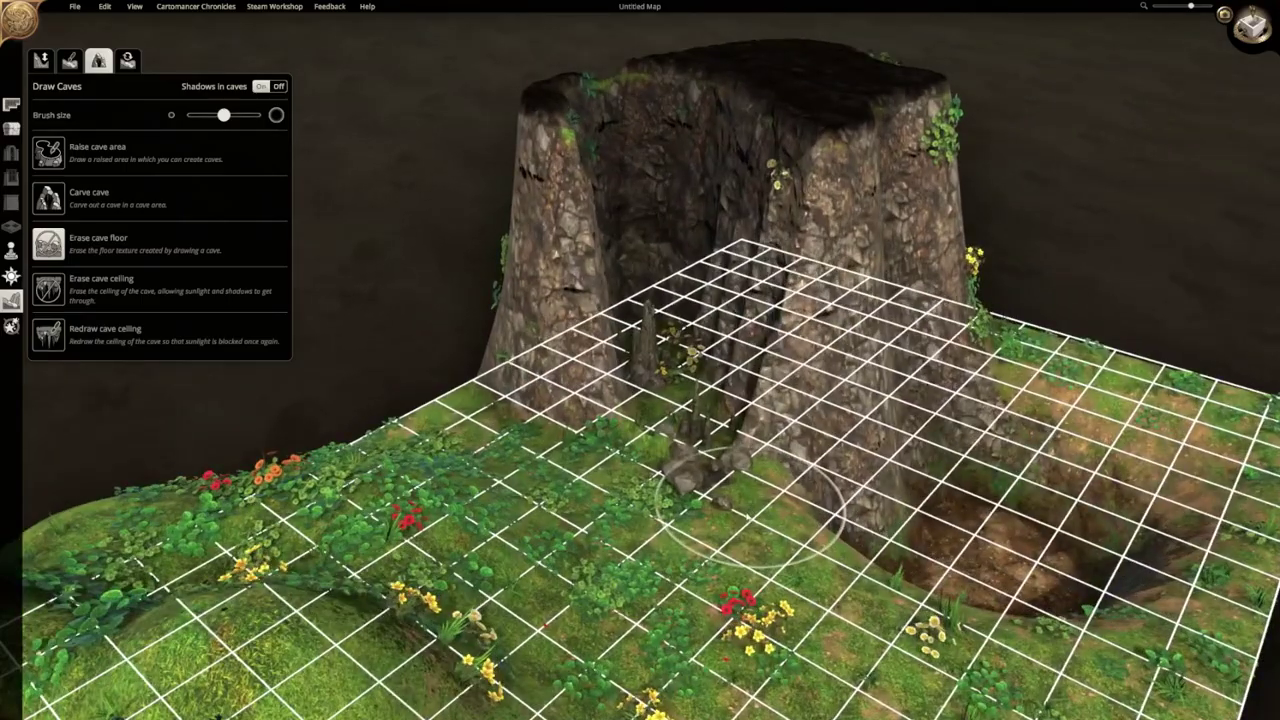
scroll(742, 508, up, 3)
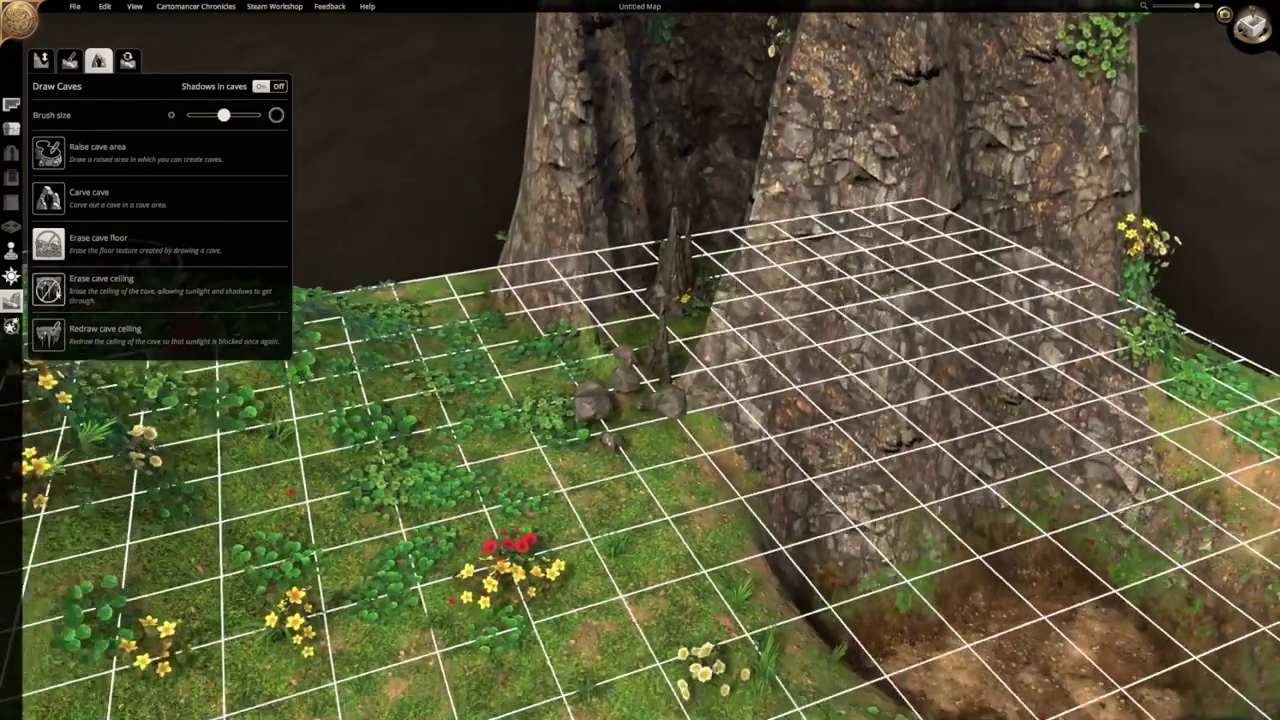
click(60, 295)
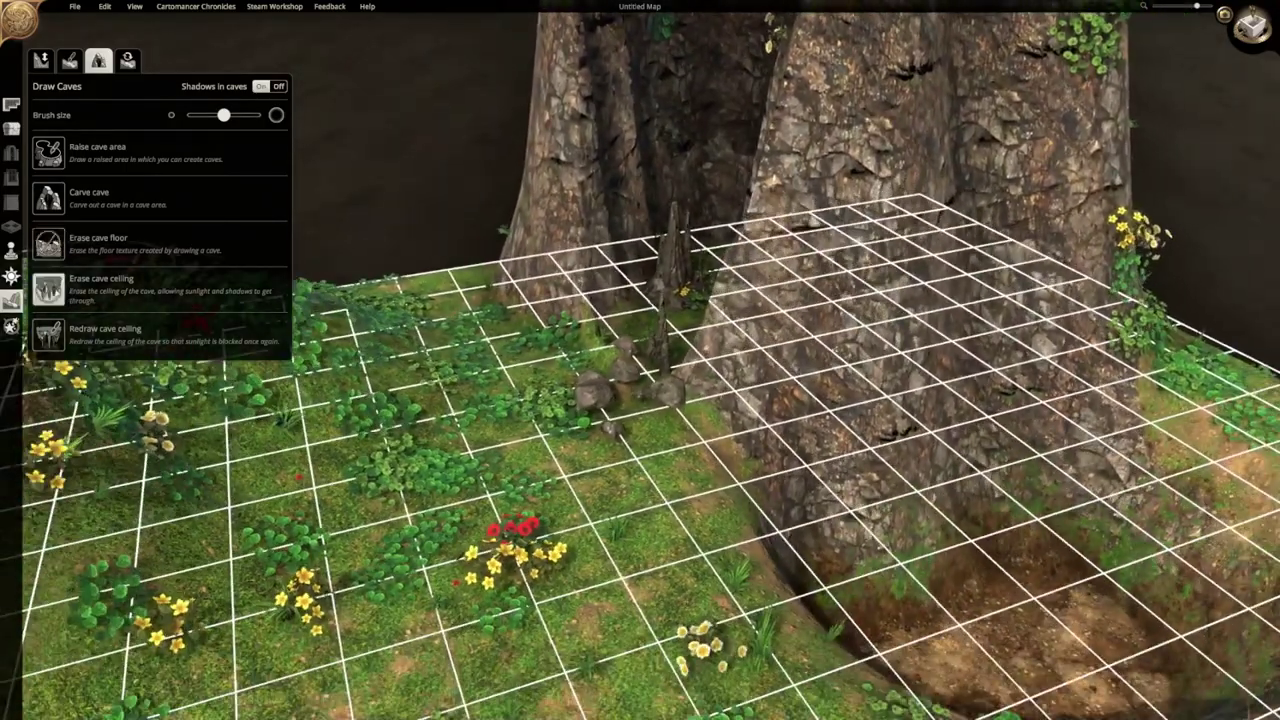
click(60, 337)
middle_drag(490, 380, 709, 280)
scroll(709, 280, down, 3)
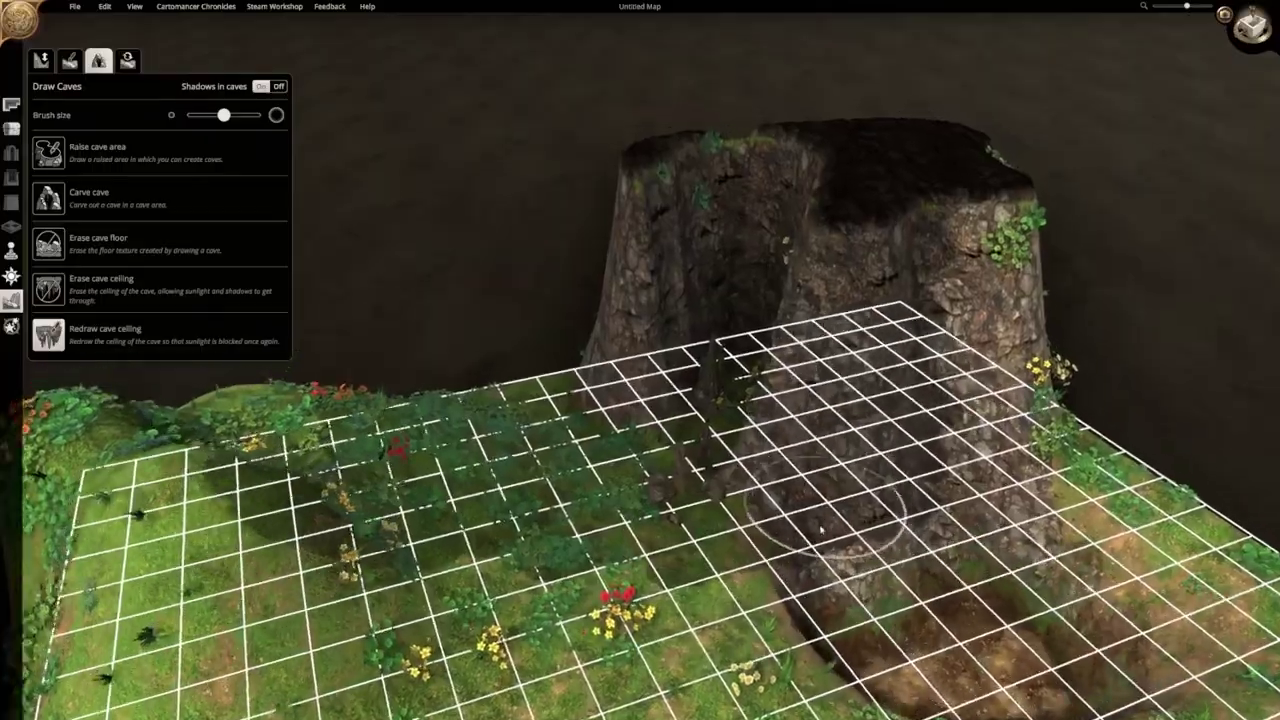
middle_drag(820, 529, 852, 666)
scroll(787, 583, up, 3)
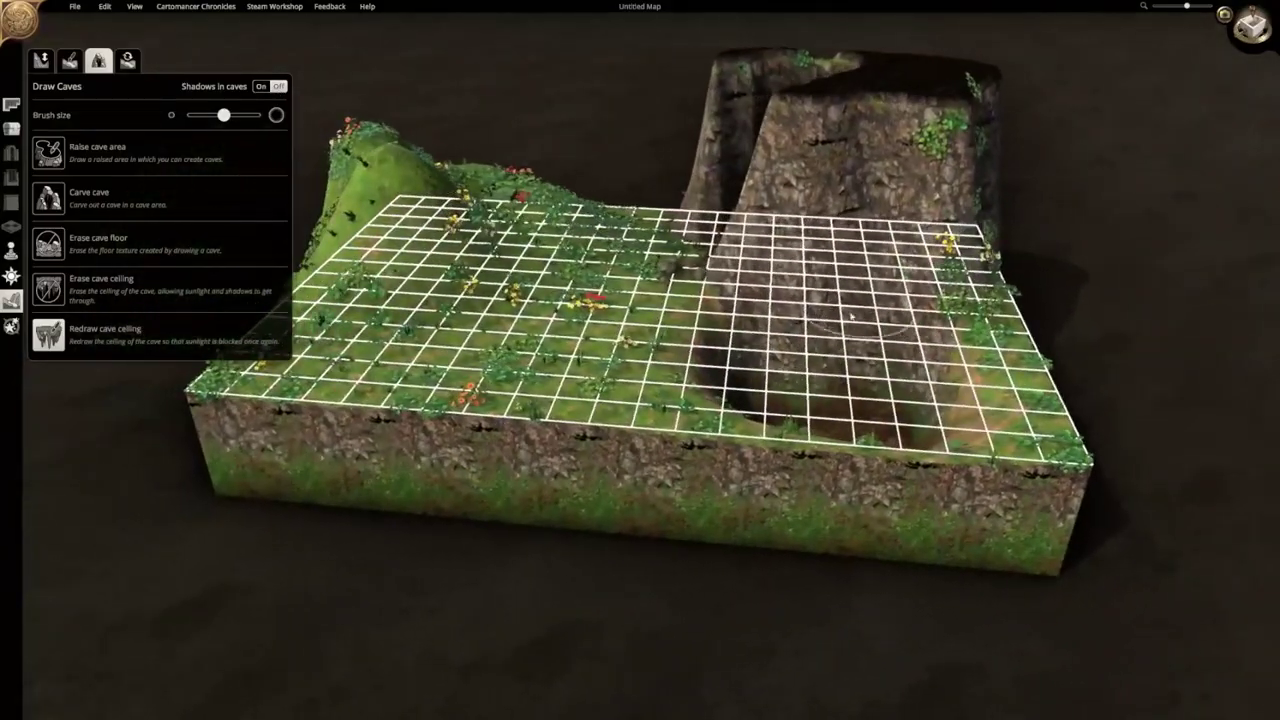
Change the map's terrain type from the sculpted grassland to Dark Parchment.
click(129, 61)
click(96, 128)
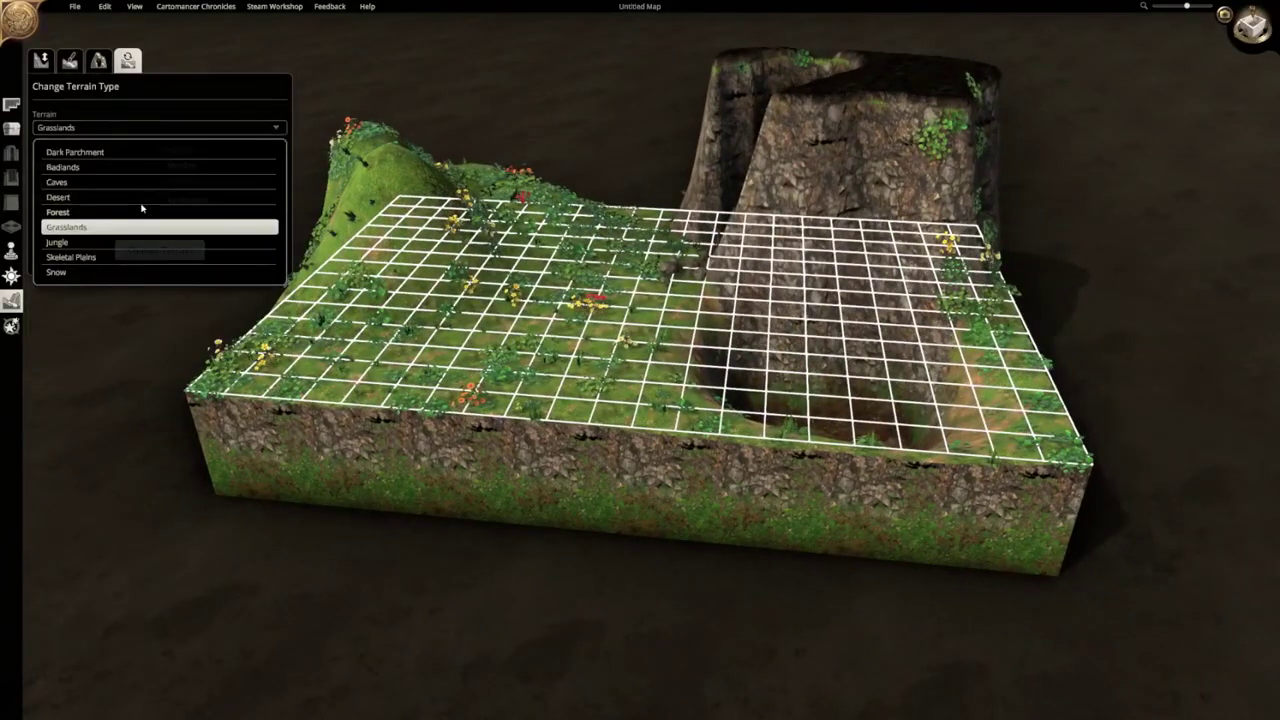
click(96, 152)
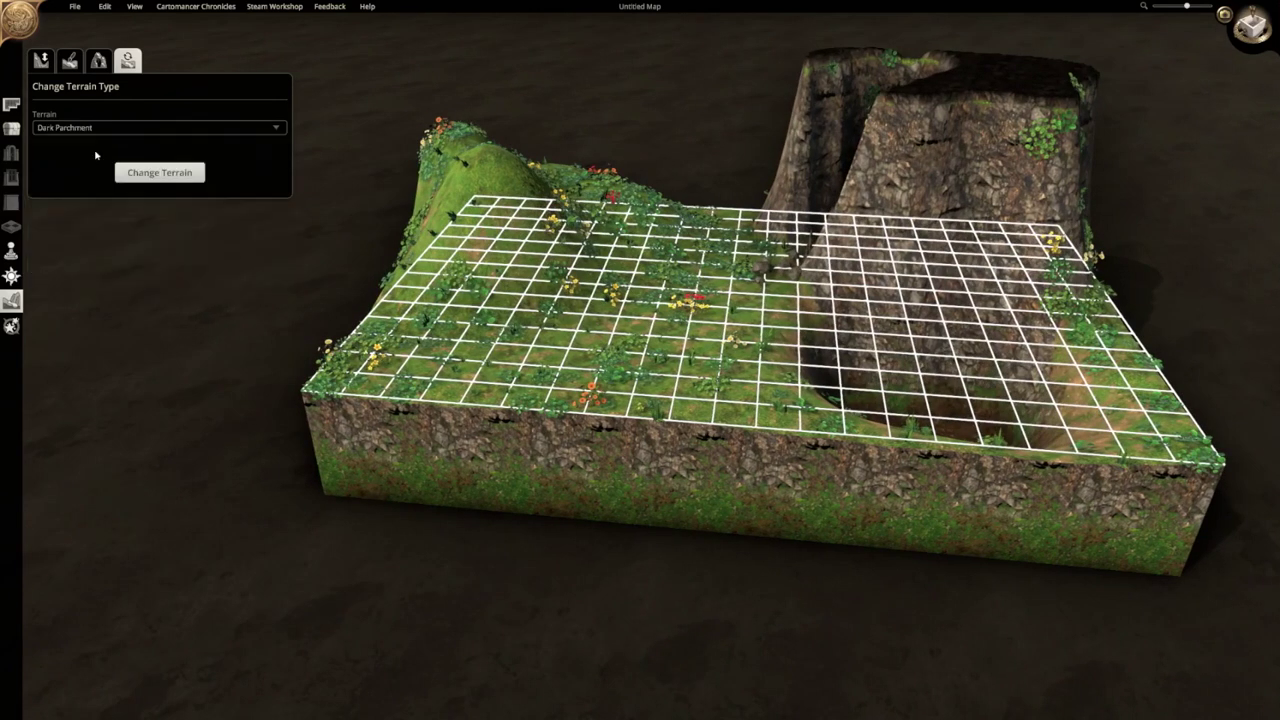
click(184, 181)
scroll(510, 346, up, 1)
key(w)
scroll(571, 402, down, 1)
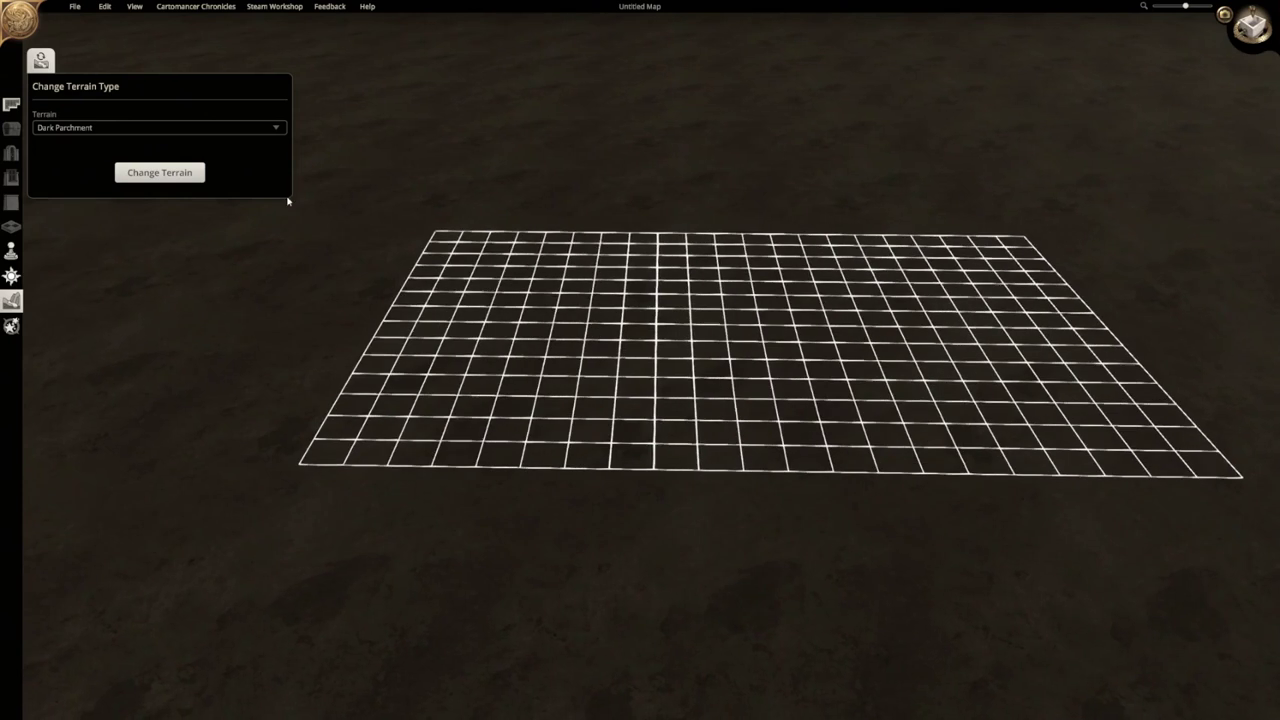
Change the terrain to Snow with Hills elevation, Meadow vegetation, No Water and Snow weather.
click(147, 130)
click(57, 272)
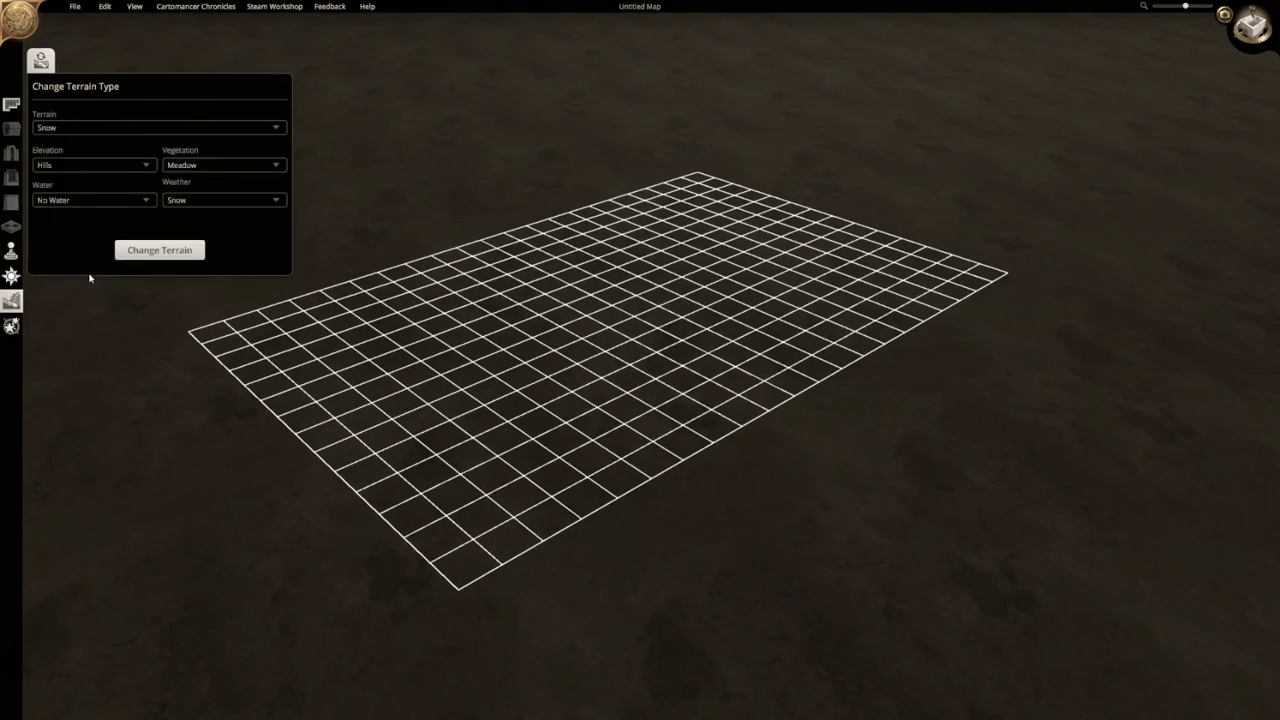
click(187, 251)
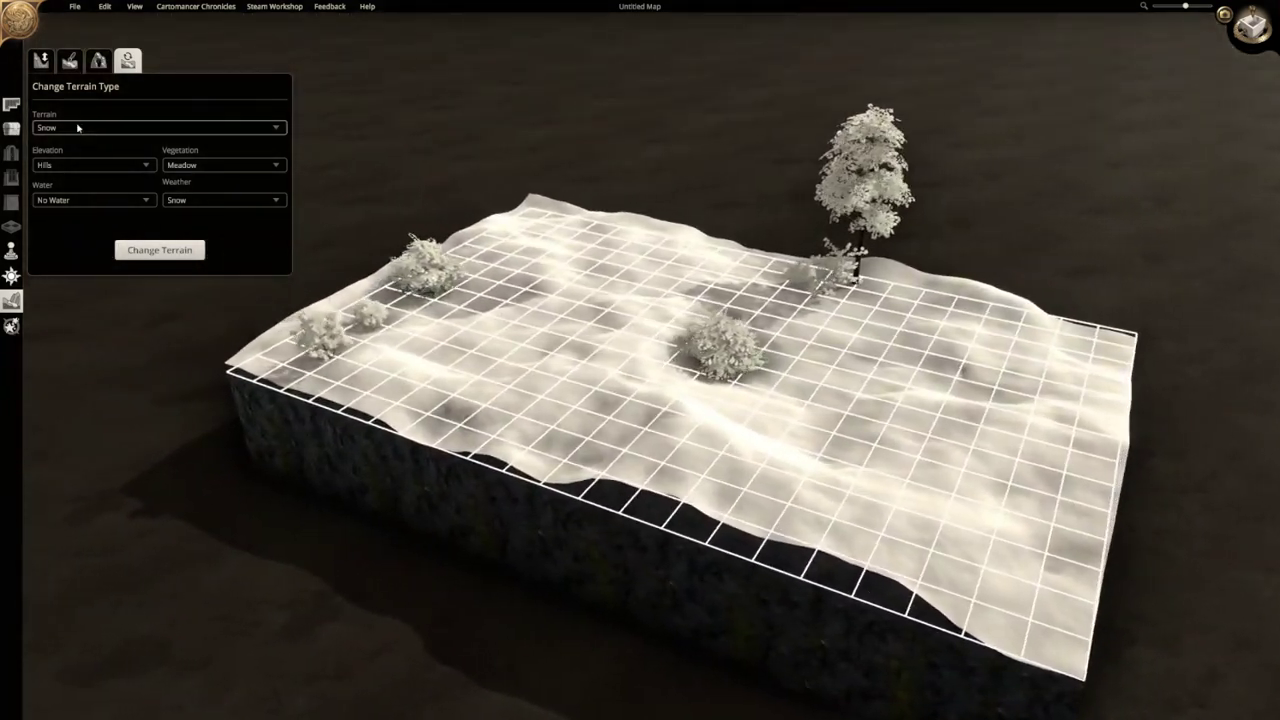
Change the terrain to Skeletal Plains with Hills elevation, Bones vegetation, No Water and No Weather.
click(80, 127)
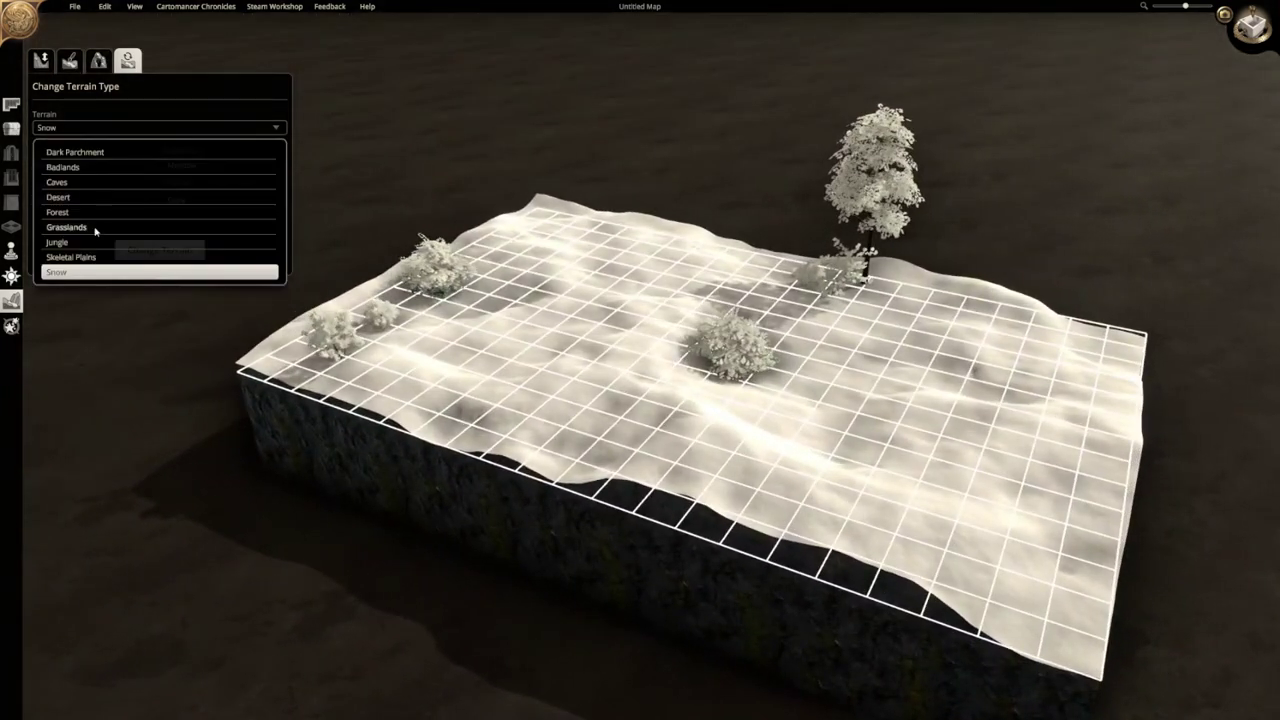
click(87, 260)
click(152, 254)
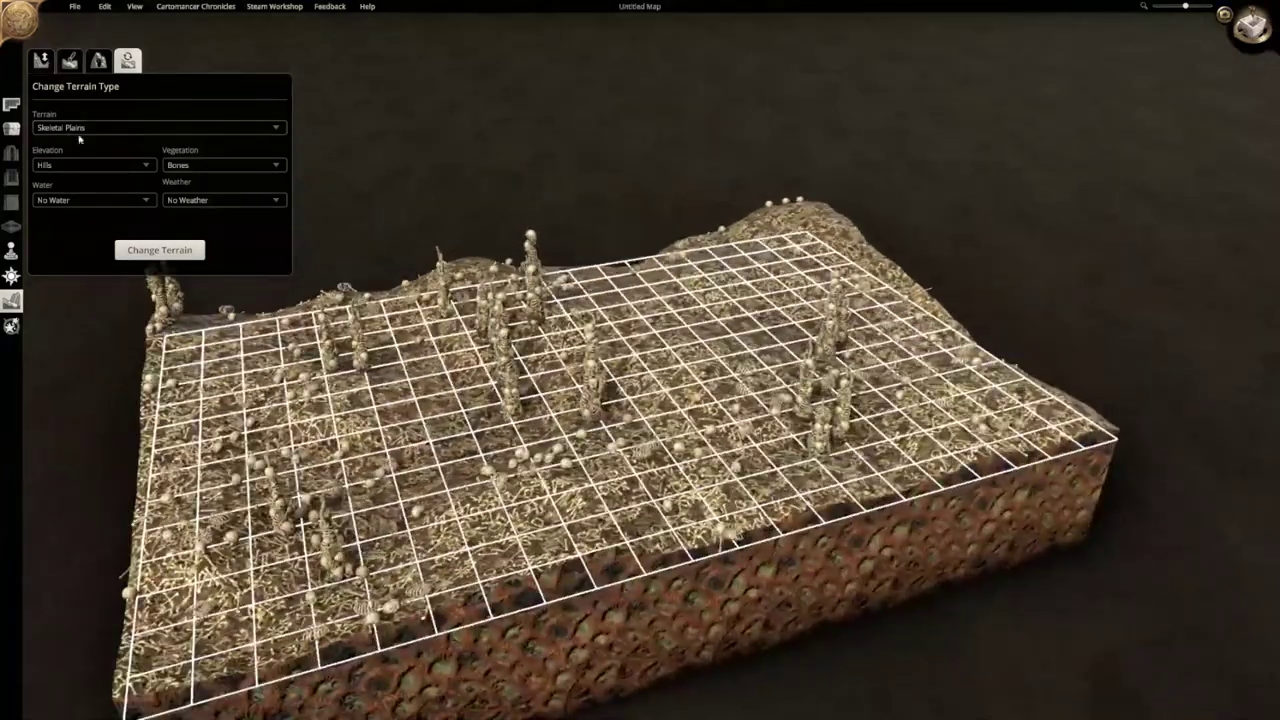
Regenerate the Skeletal Plains terrain with Ravine elevation and Lava Flow water.
click(80, 128)
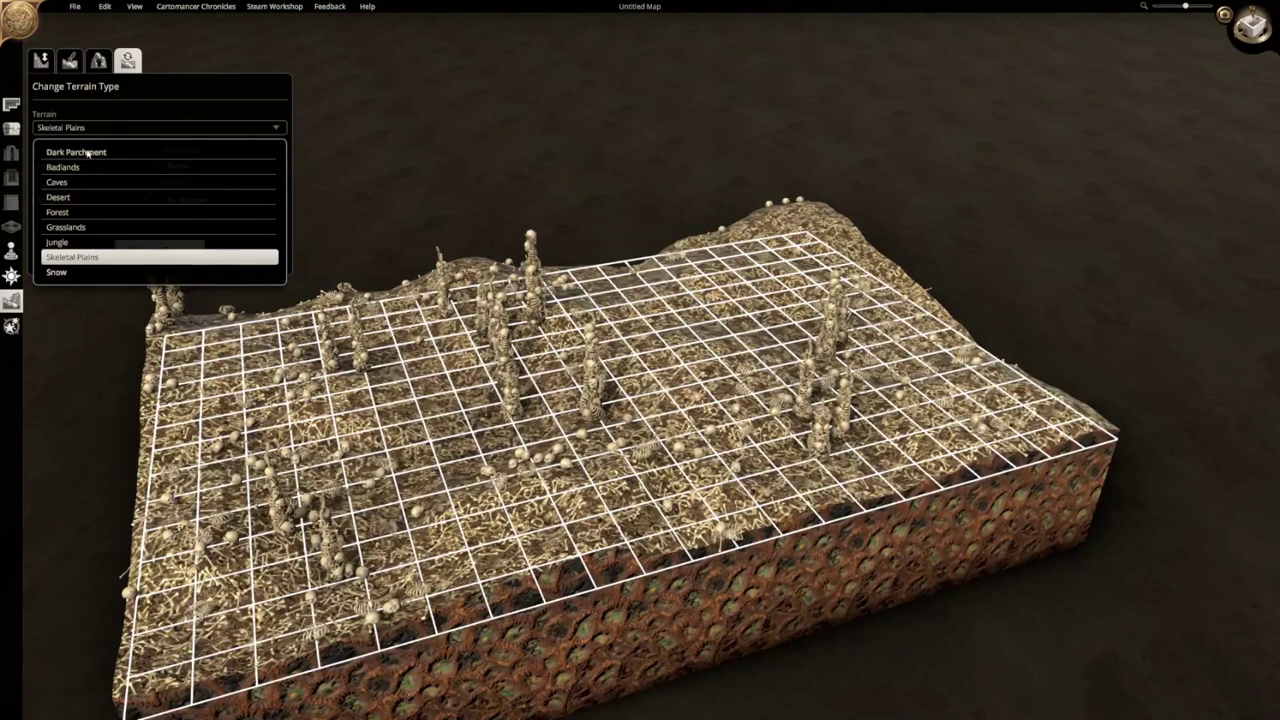
key(Escape)
click(73, 166)
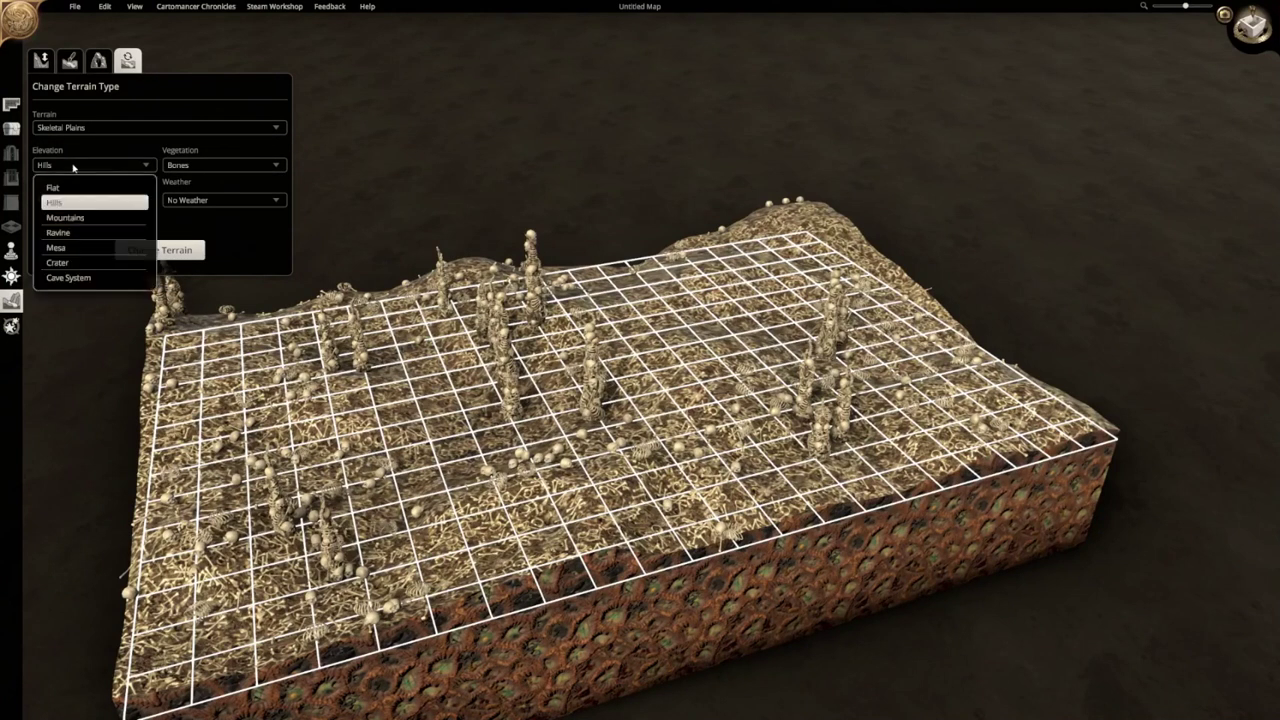
click(90, 232)
click(111, 201)
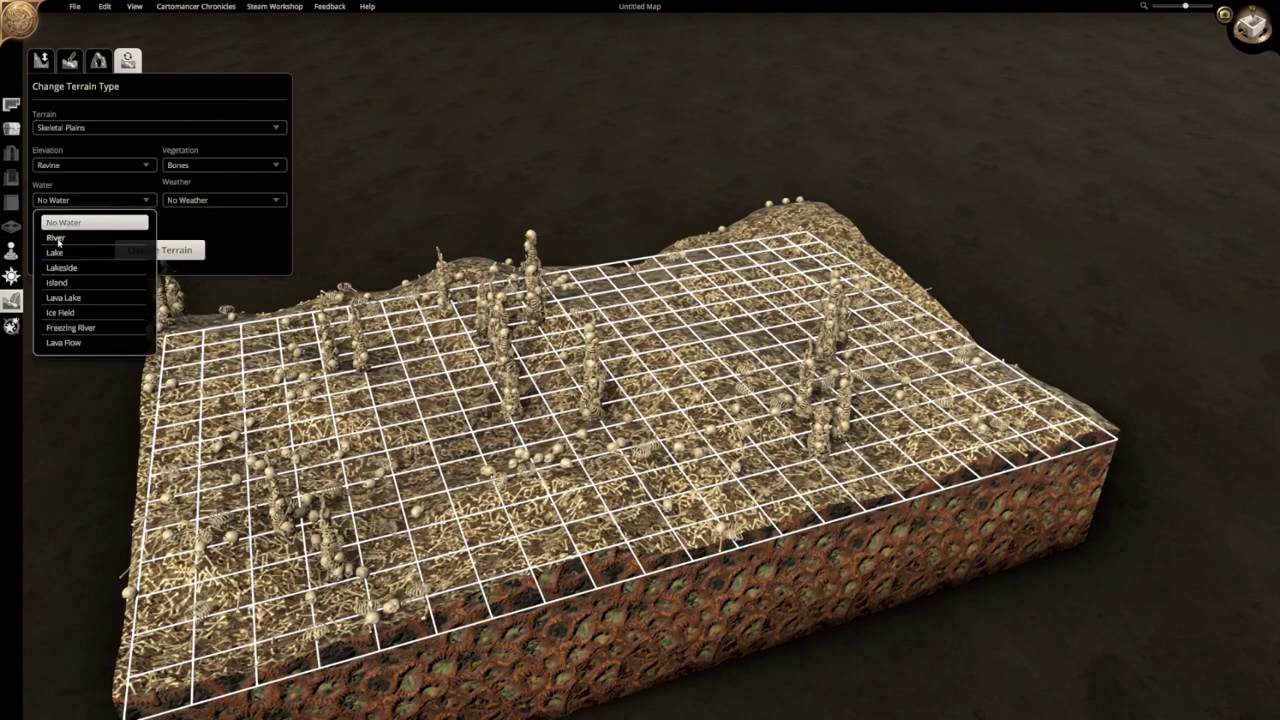
click(64, 342)
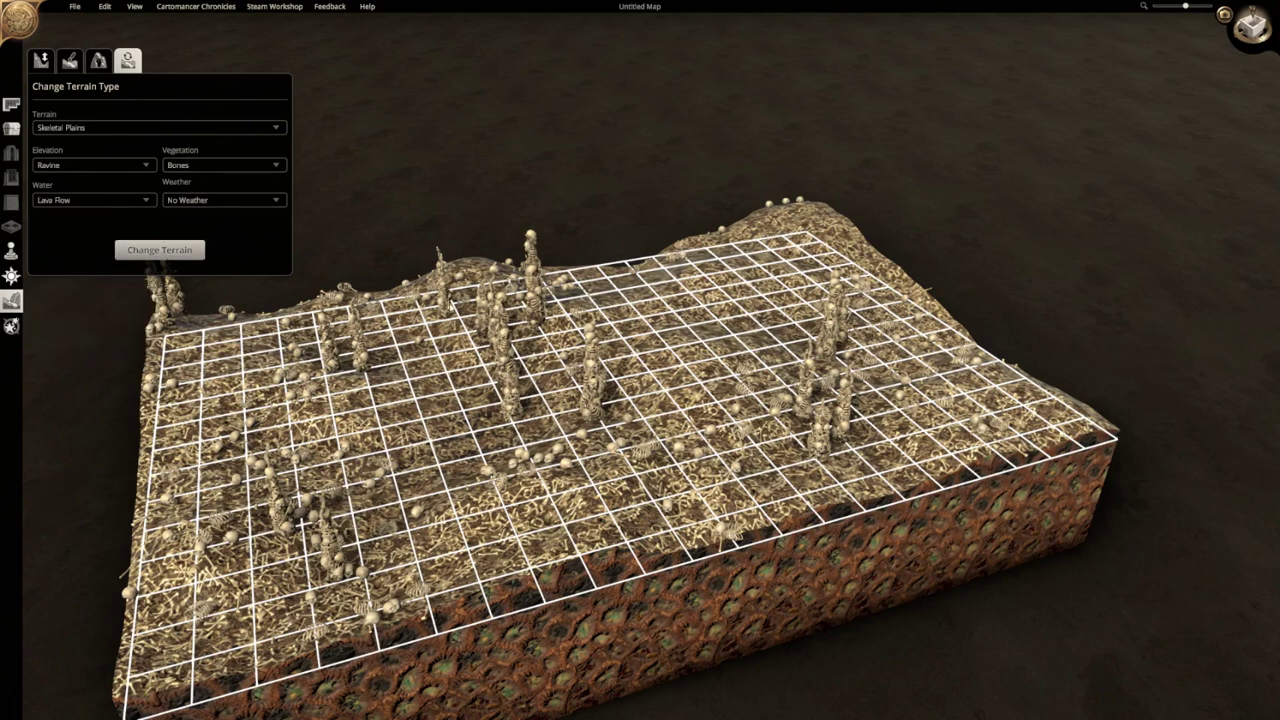
click(160, 250)
middle_drag(613, 346, 290, 395)
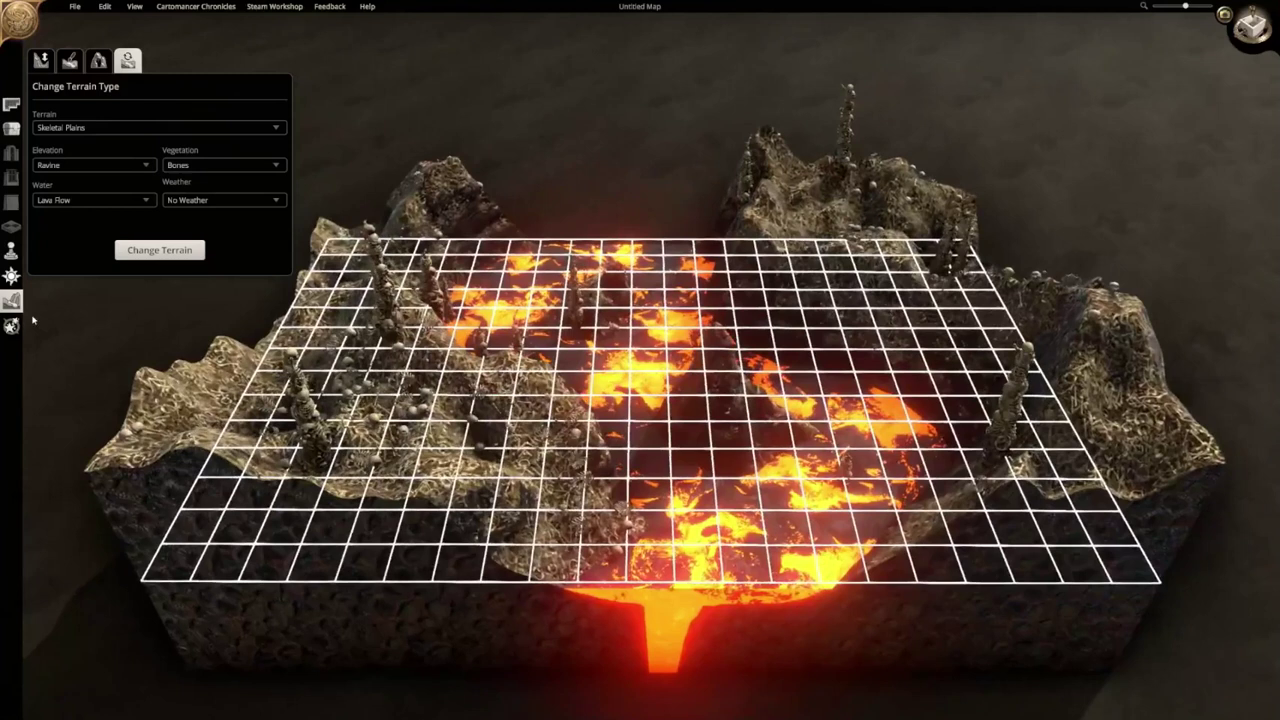
key(w)
Replace the lava ravine with the plain Dark Parchment terrain.
click(44, 64)
click(124, 65)
click(91, 130)
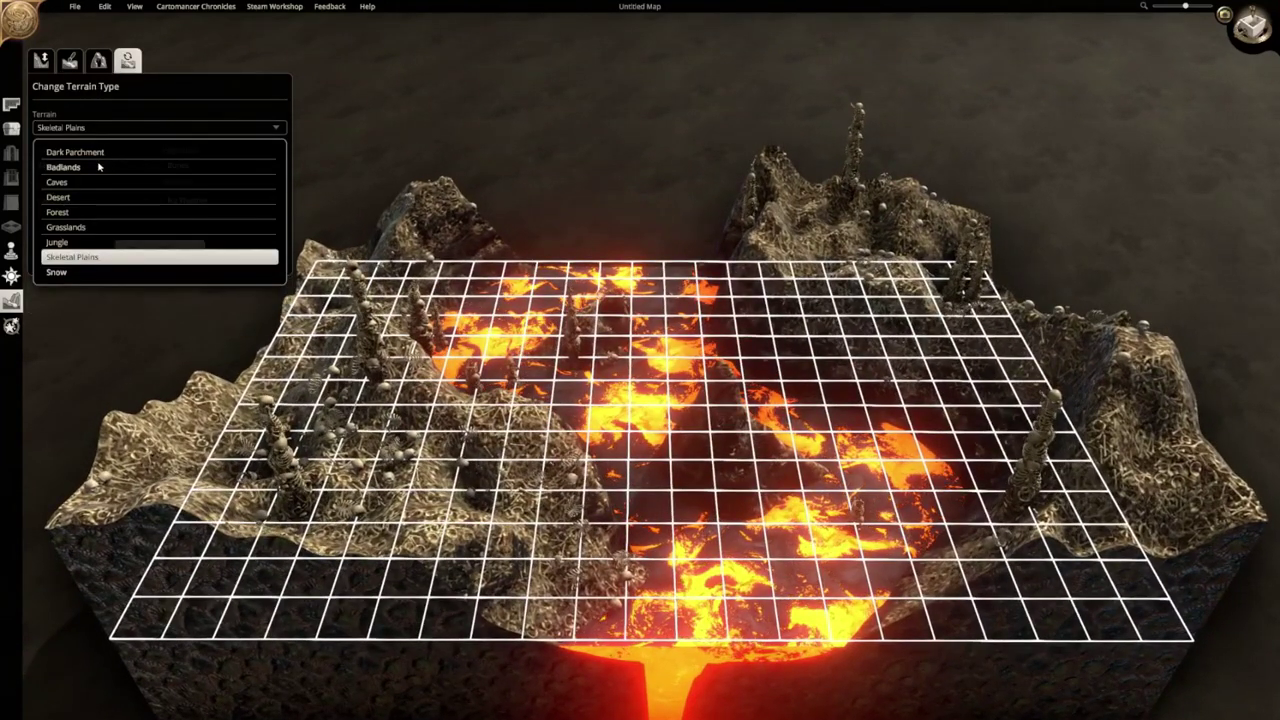
click(88, 152)
click(159, 172)
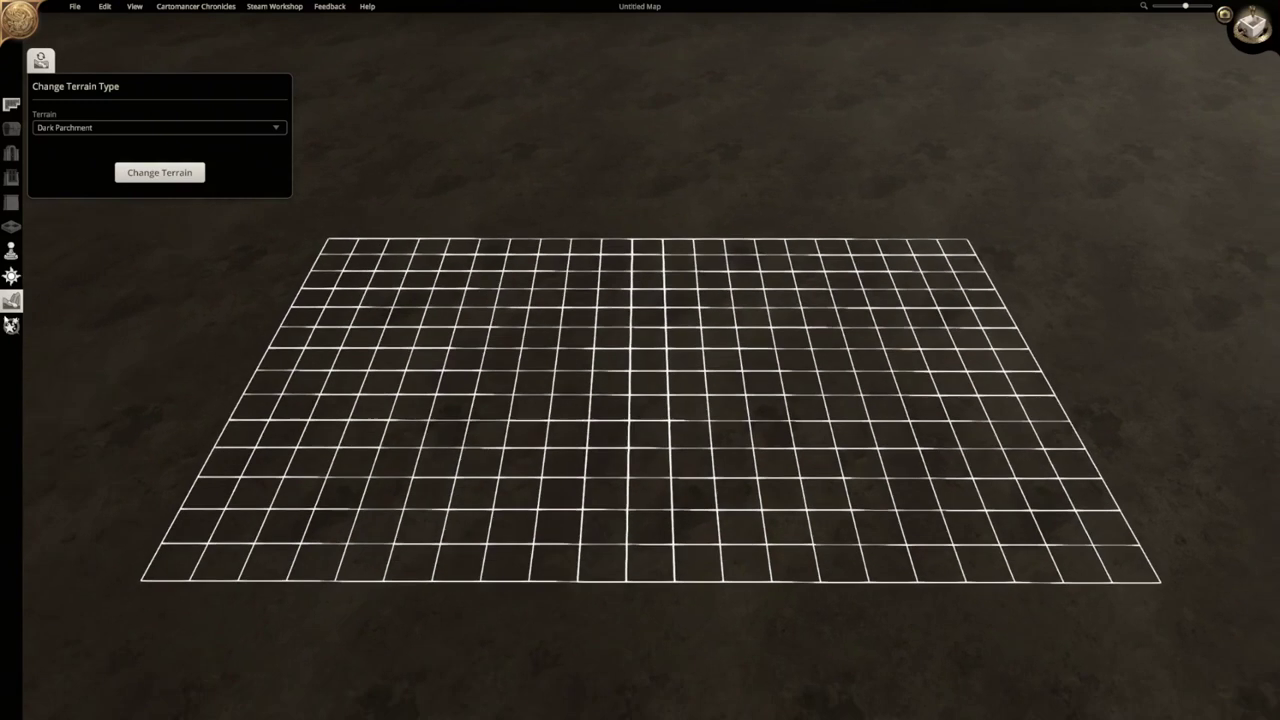
click(11, 326)
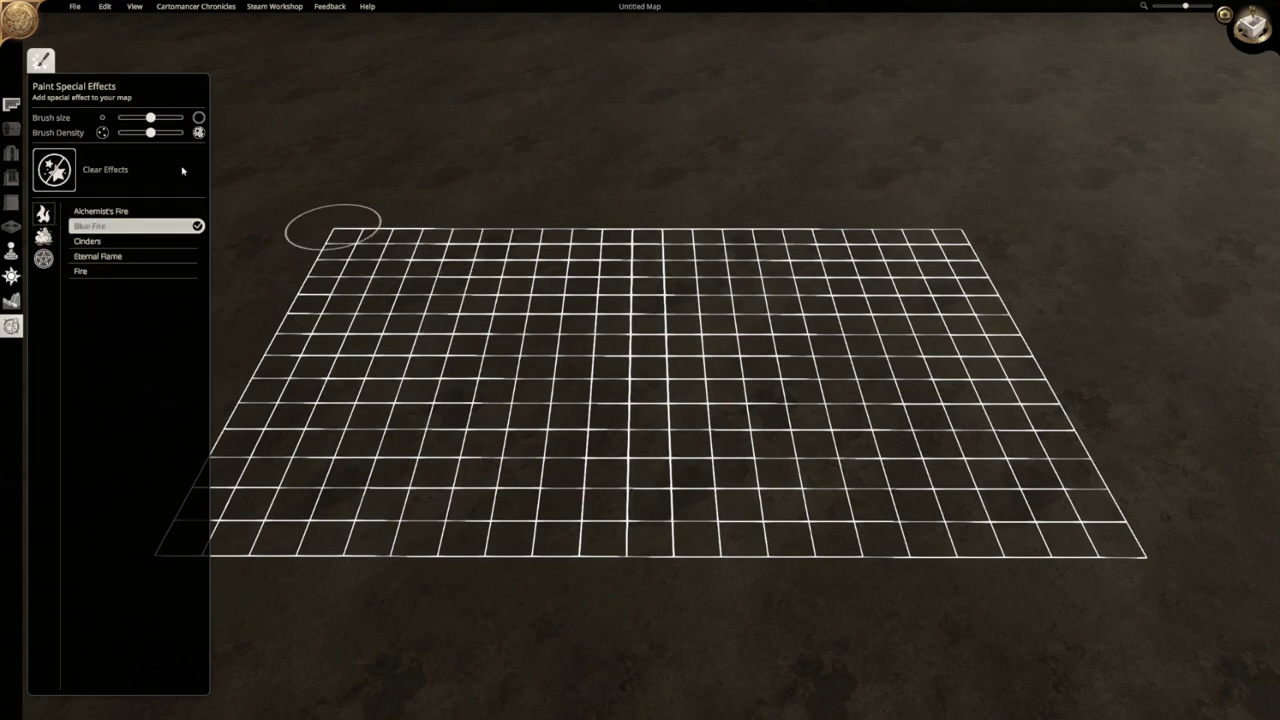
click(70, 176)
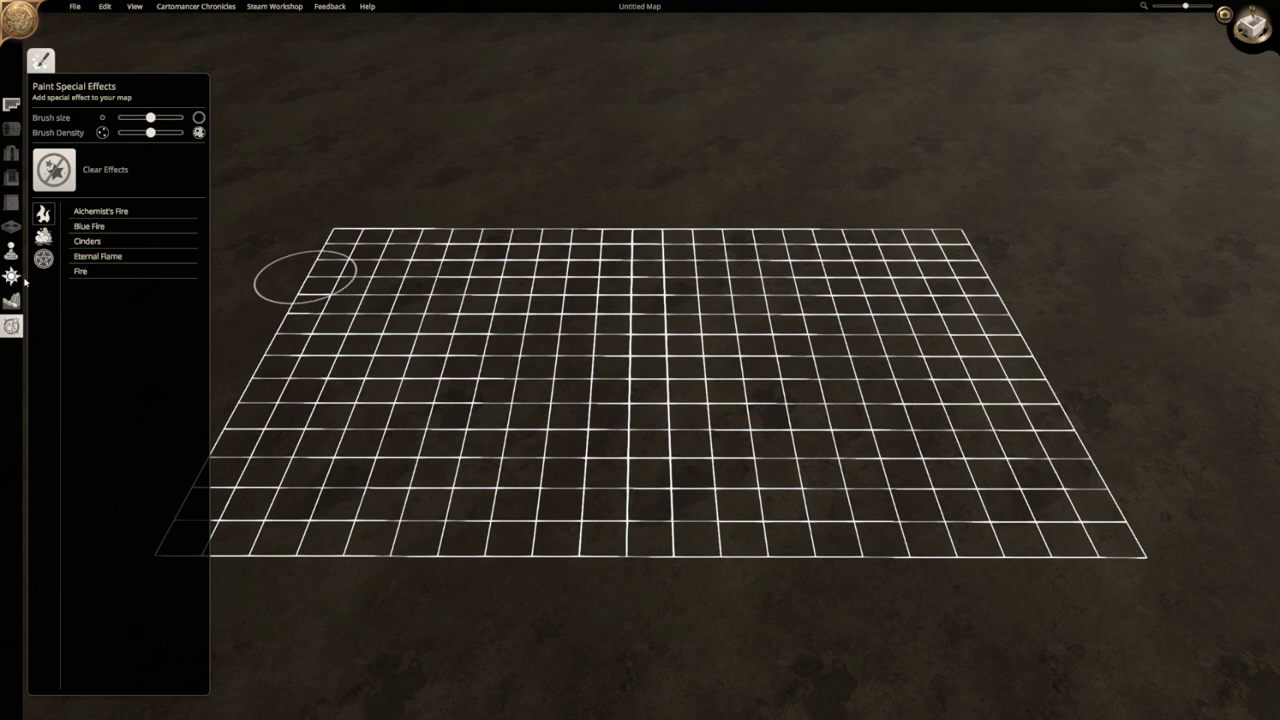
click(11, 252)
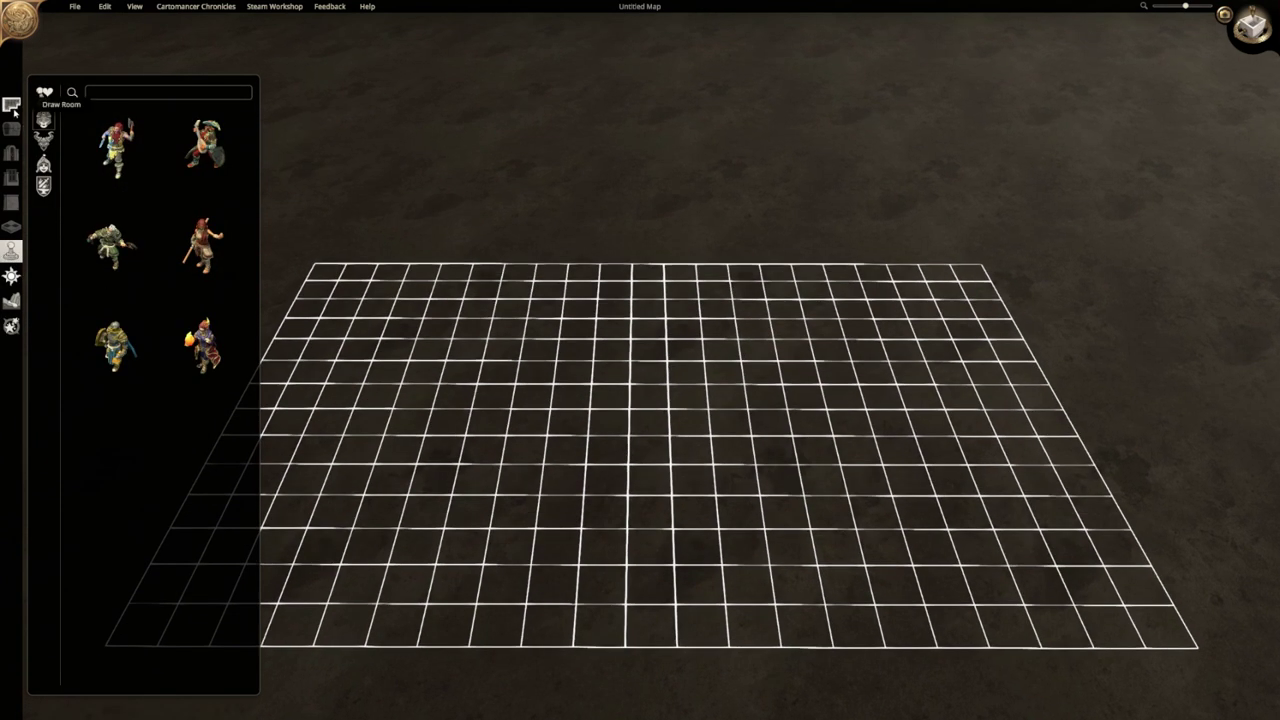
Generate a Crypt Burial Chamber room covering the entire map grid.
click(12, 106)
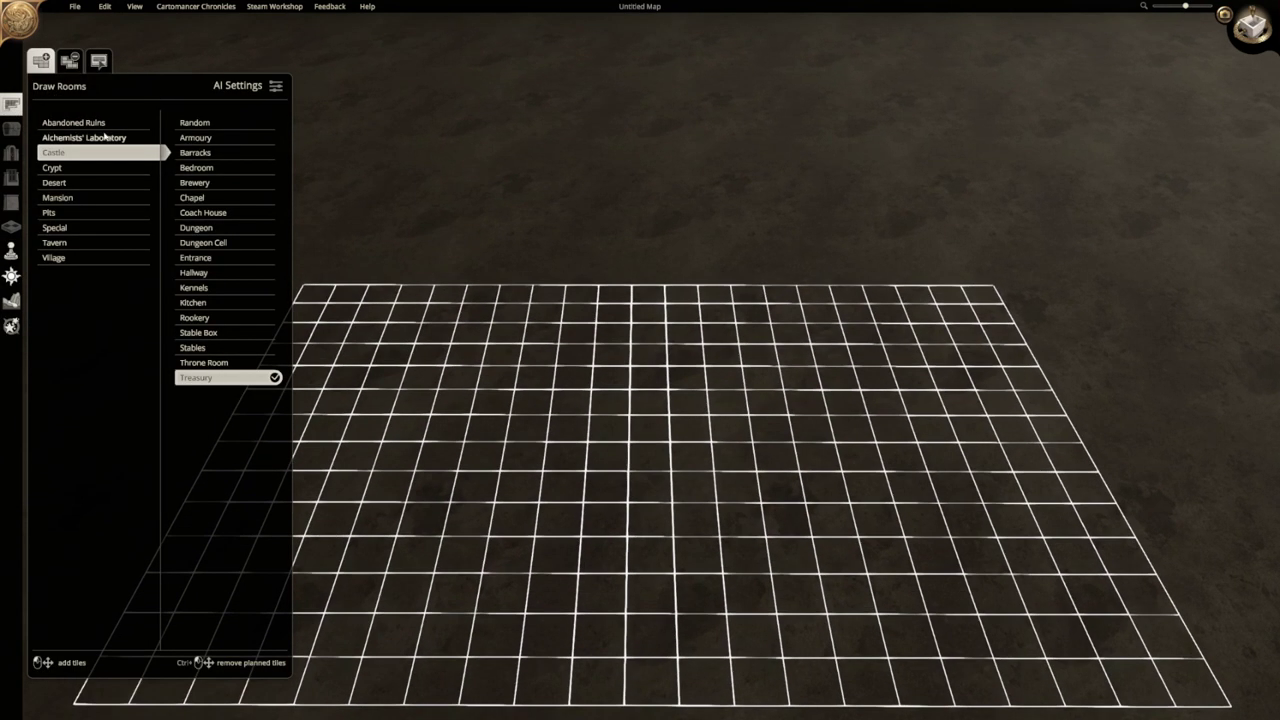
click(78, 169)
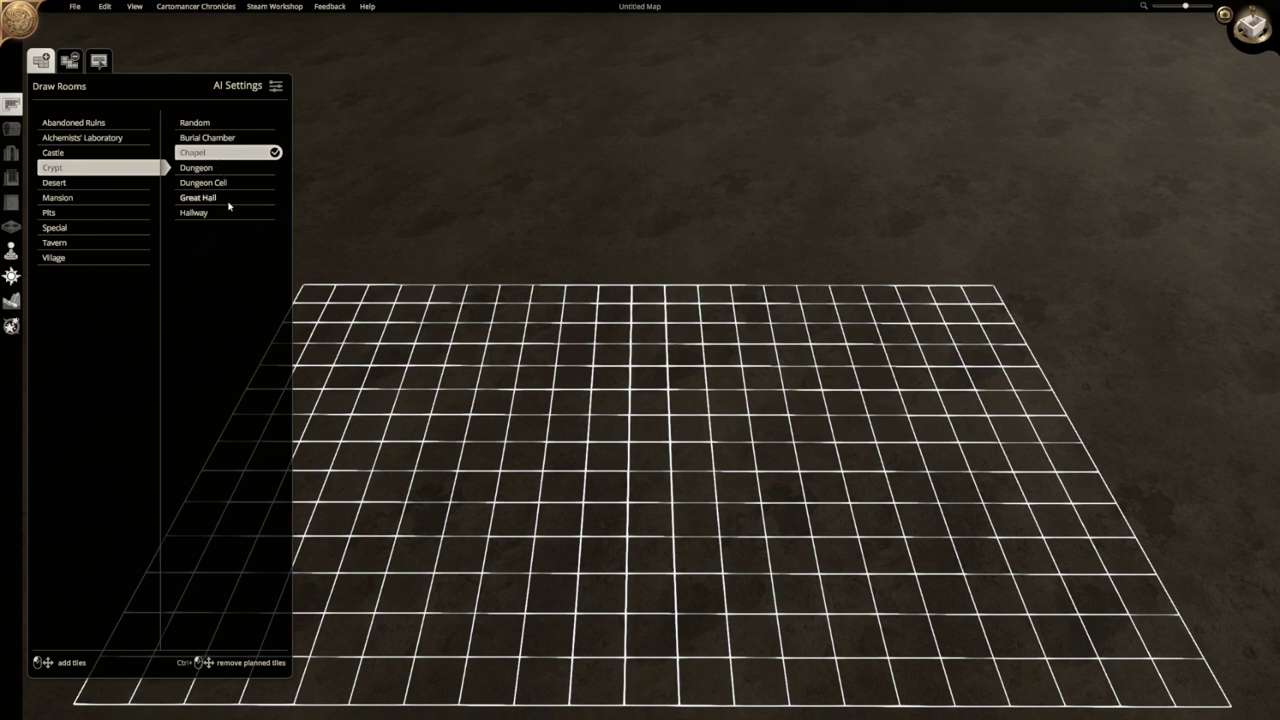
click(220, 138)
drag(400, 290, 1020, 568)
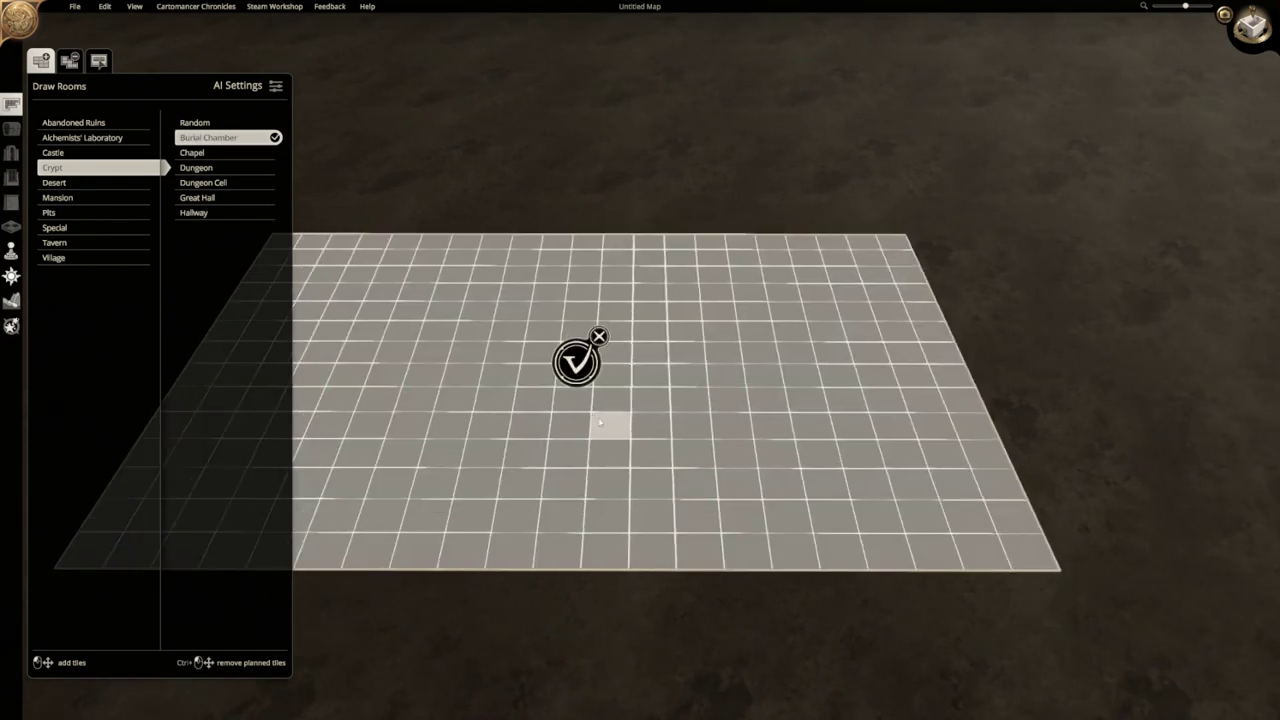
click(641, 362)
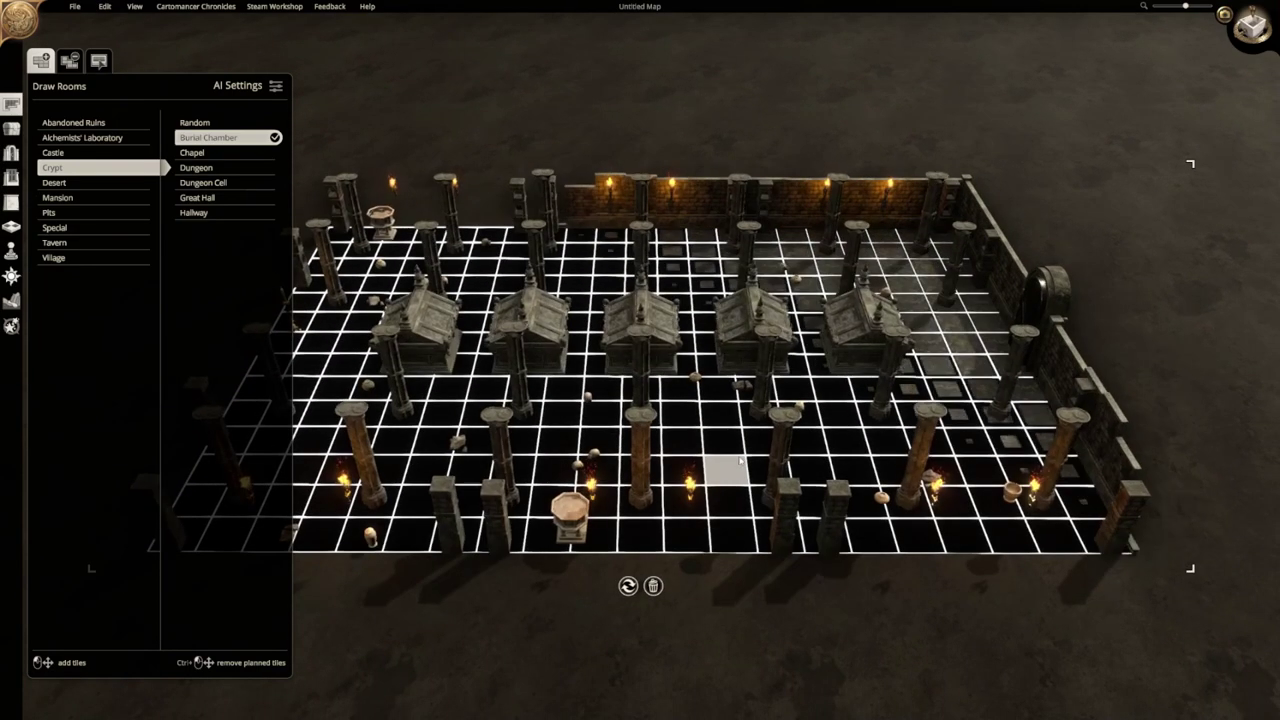
middle_drag(812, 441, 148, 384)
Paint the Alchemist's Fire special effect around the row of five tombs in the burial chamber.
click(12, 325)
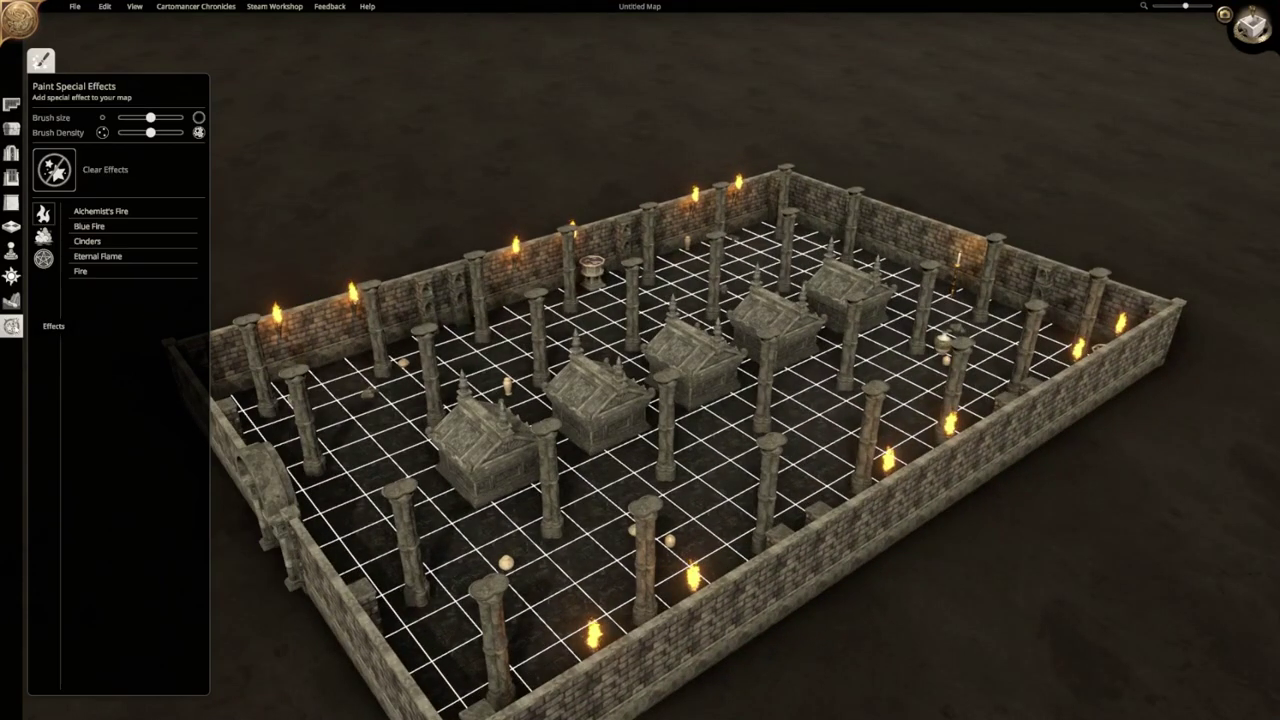
click(97, 213)
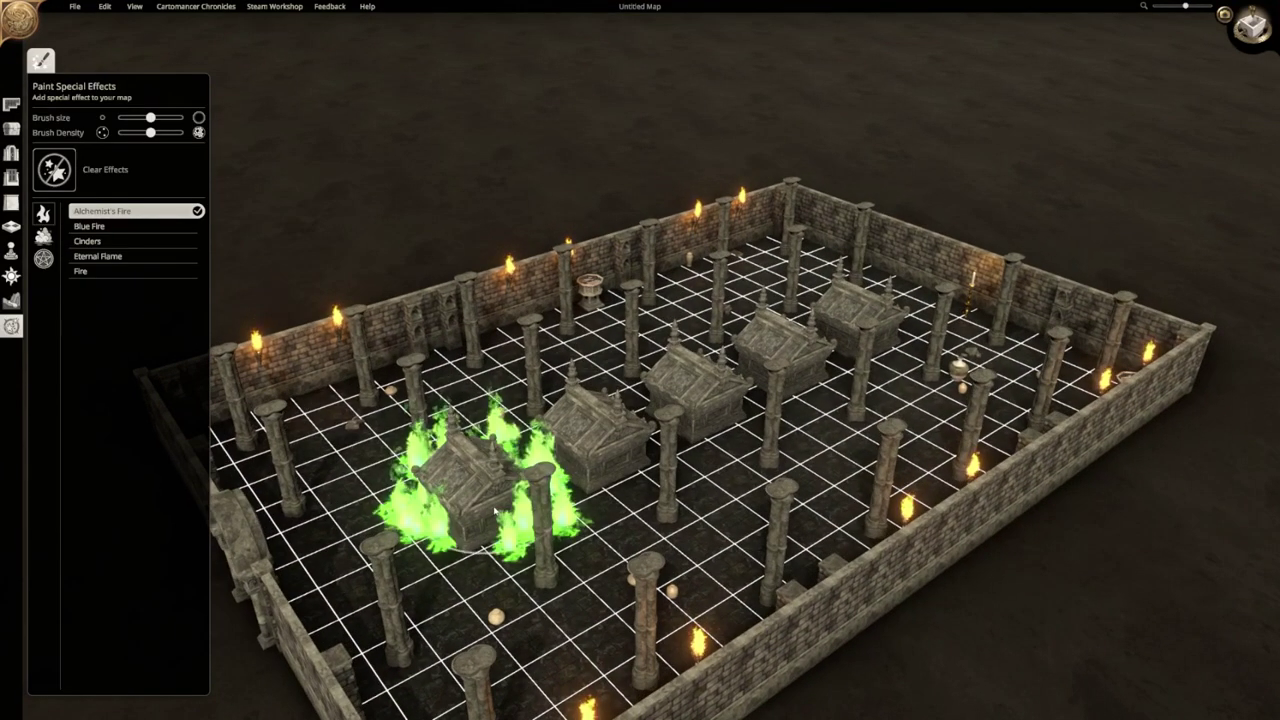
middle_drag(583, 495, 500, 532)
click(515, 530)
key(d)
click(592, 493)
key(d)
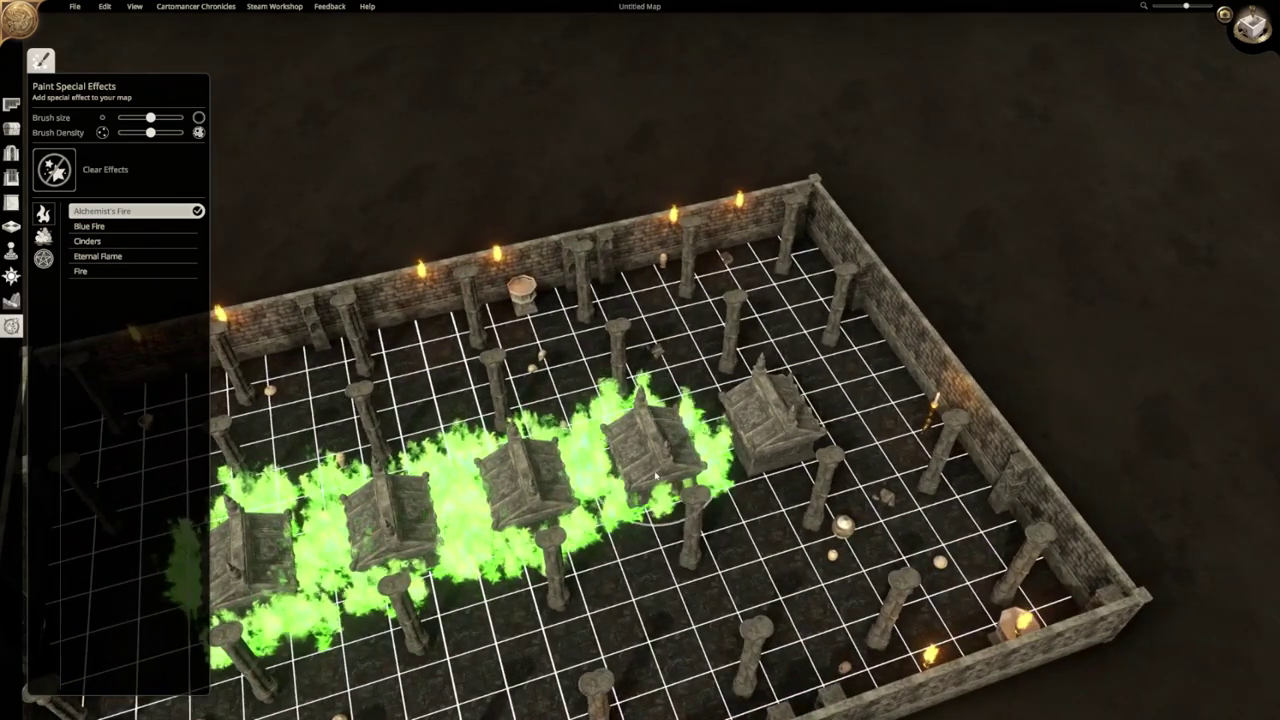
key(d)
scroll(720, 445, down, 4)
middle_drag(794, 471, 1150, 373)
Paint the Eternal Flame special effect in the burial chamber's far corner, behind the row of tombs.
click(98, 256)
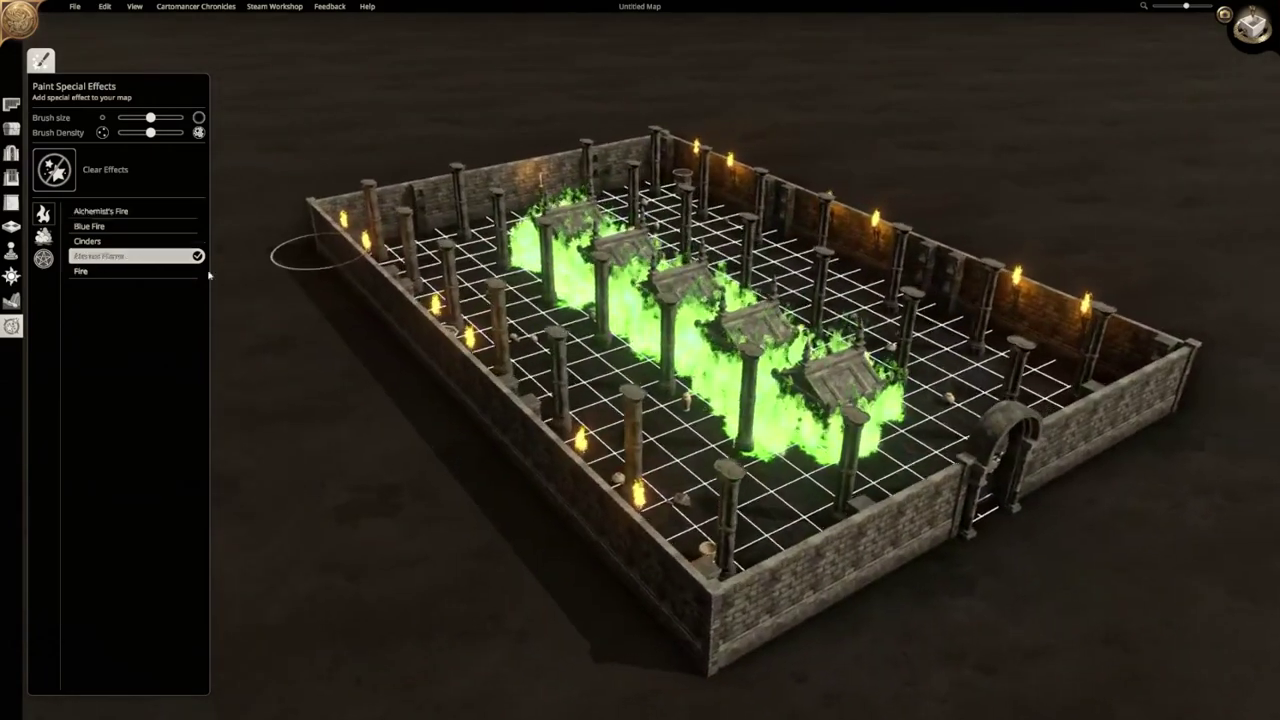
scroll(710, 253, up, 5)
click(710, 253)
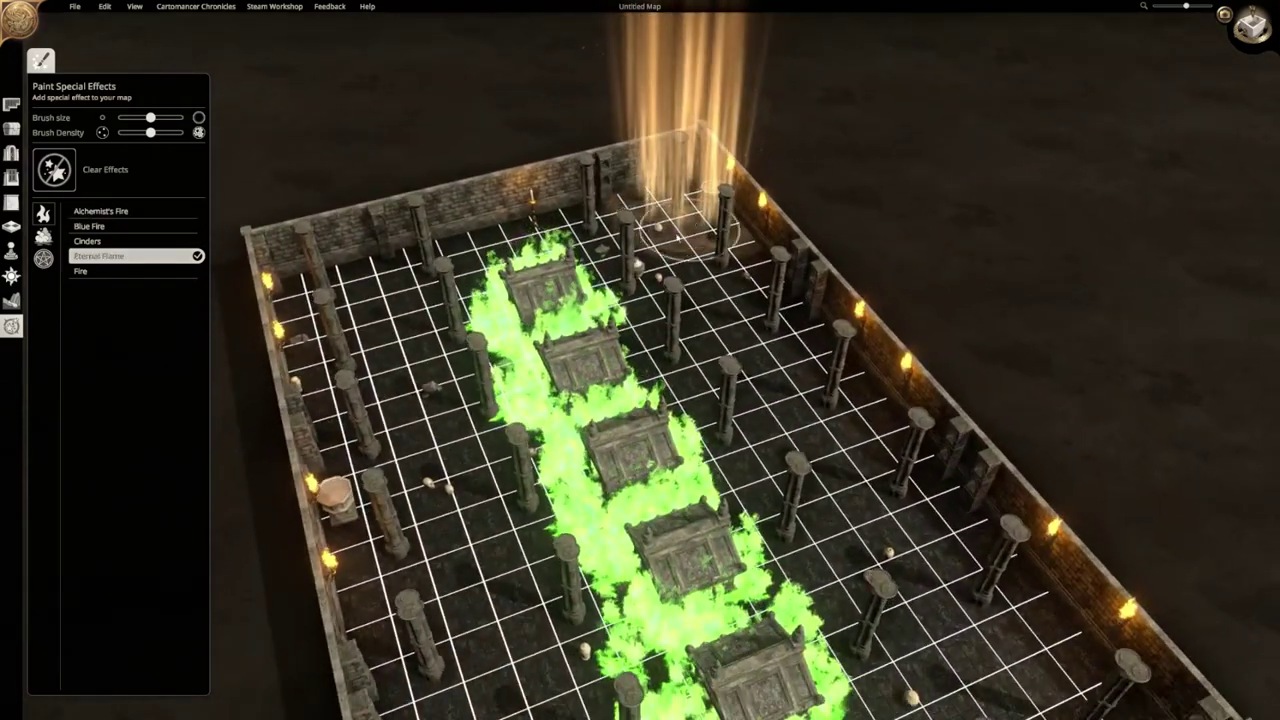
Paint the Eternal Flame special effect in the three remaining corners of the burial chamber.
click(318, 300)
middle_drag(316, 300, 988, 300)
click(988, 292)
click(859, 618)
right_drag(884, 598, 1135, 650)
Paint the Fireflies special effect over the chamber floor on all sides of the tomb row.
click(43, 259)
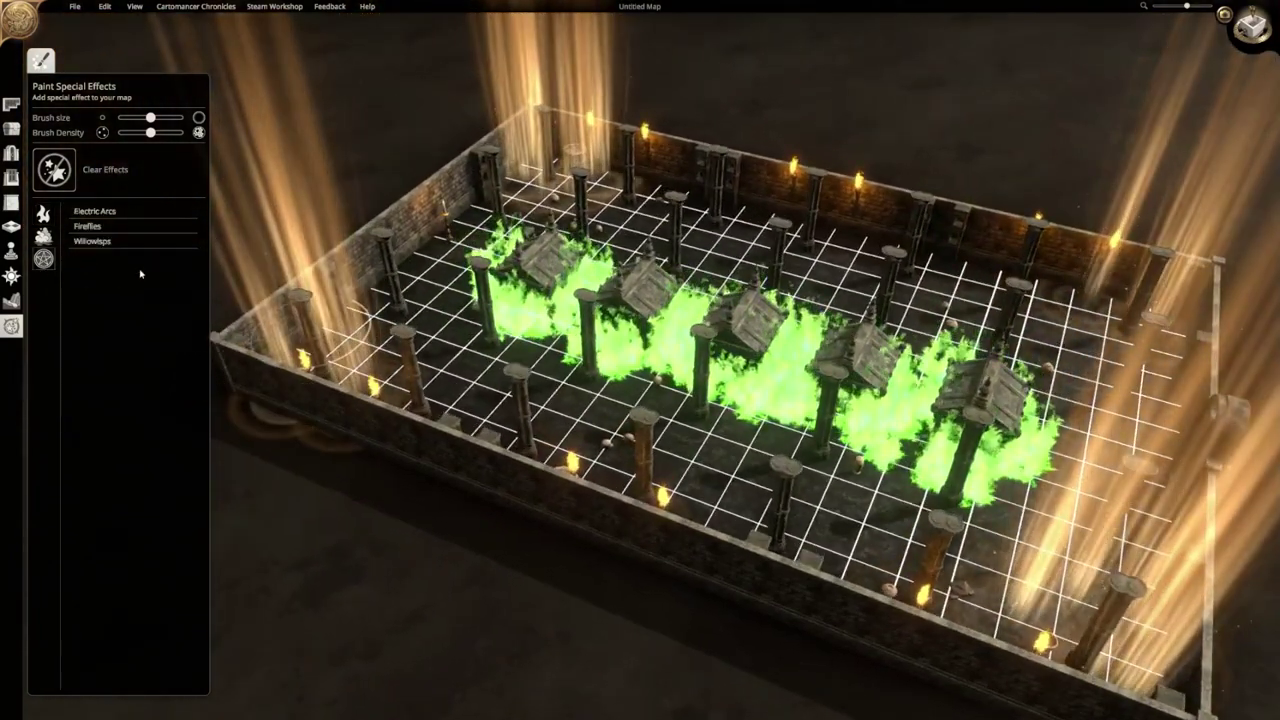
click(110, 226)
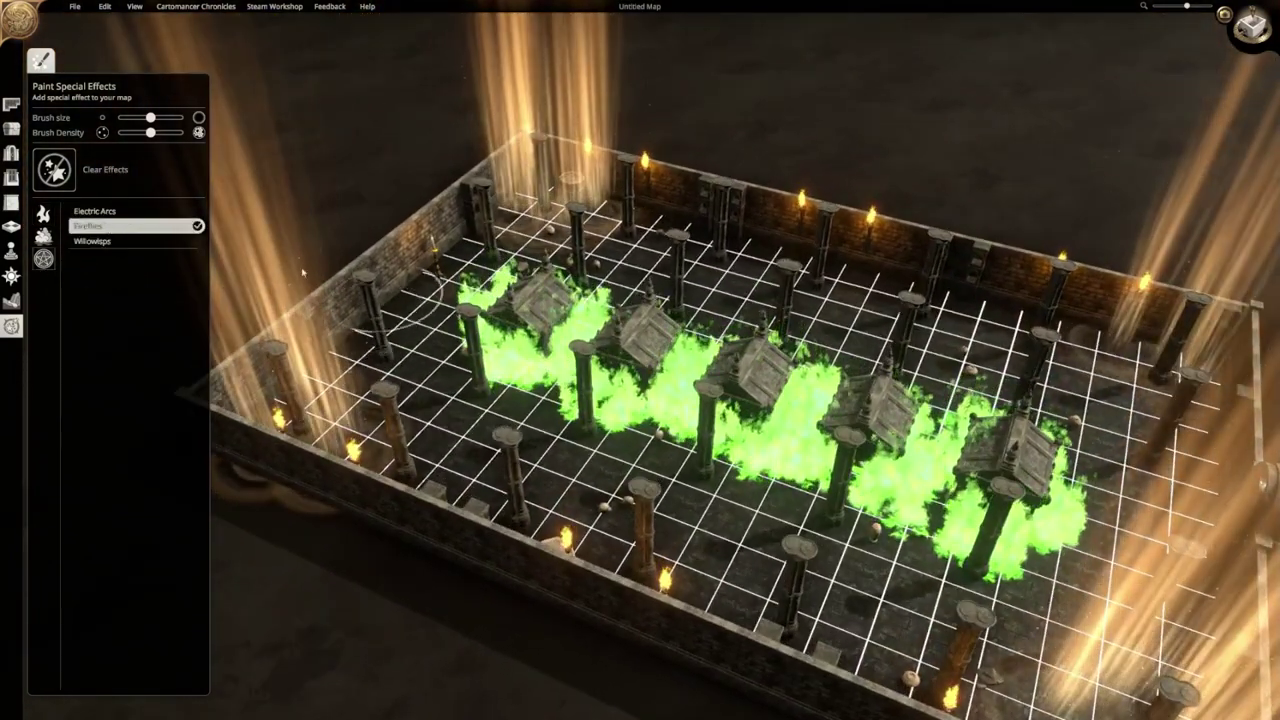
click(490, 454)
drag(490, 454, 760, 477)
middle_drag(760, 477, 714, 460)
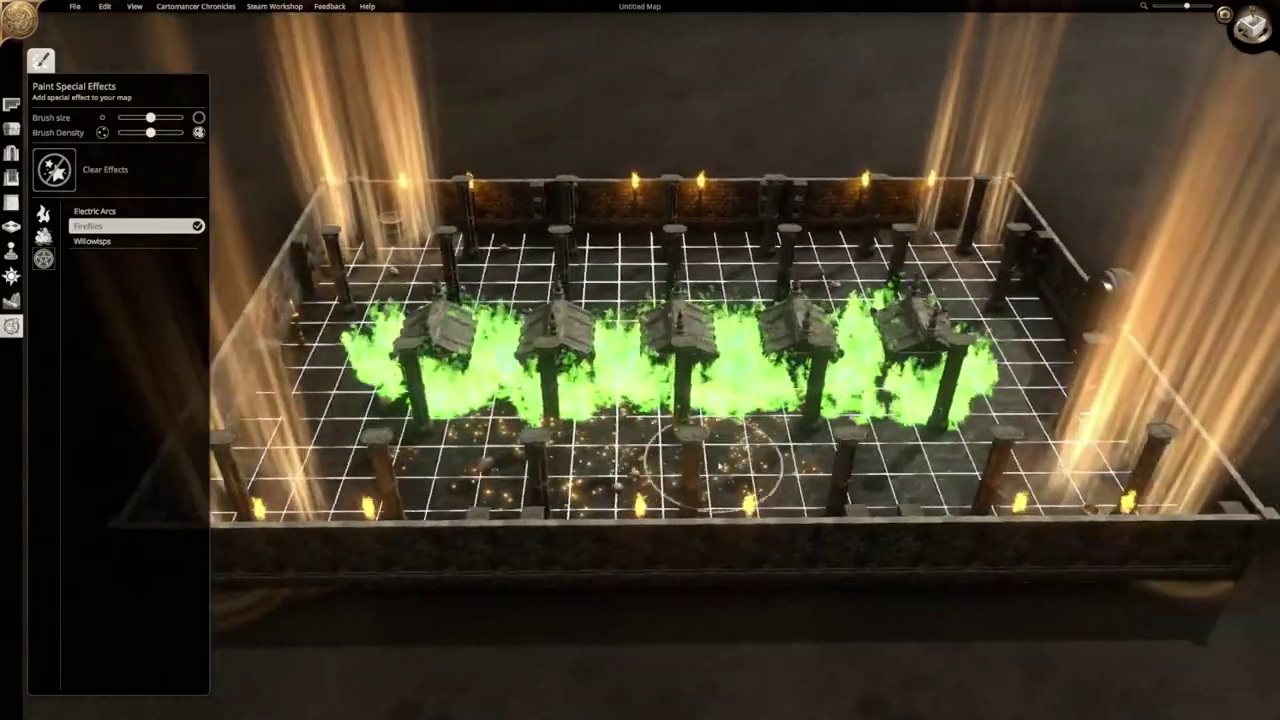
drag(714, 460, 960, 465)
right_drag(960, 465, 842, 462)
scroll(900, 450, up, 3)
mouse_move(990, 480)
mouse_down()
mouse_move(818, 353)
mouse_move(560, 330)
mouse_up()
right_drag(560, 330, 680, 325)
drag(440, 310, 520, 543)
right_drag(520, 543, 470, 480)
Paint the Electric Arcs special effect over the floor behind and in front of the tombs.
click(140, 212)
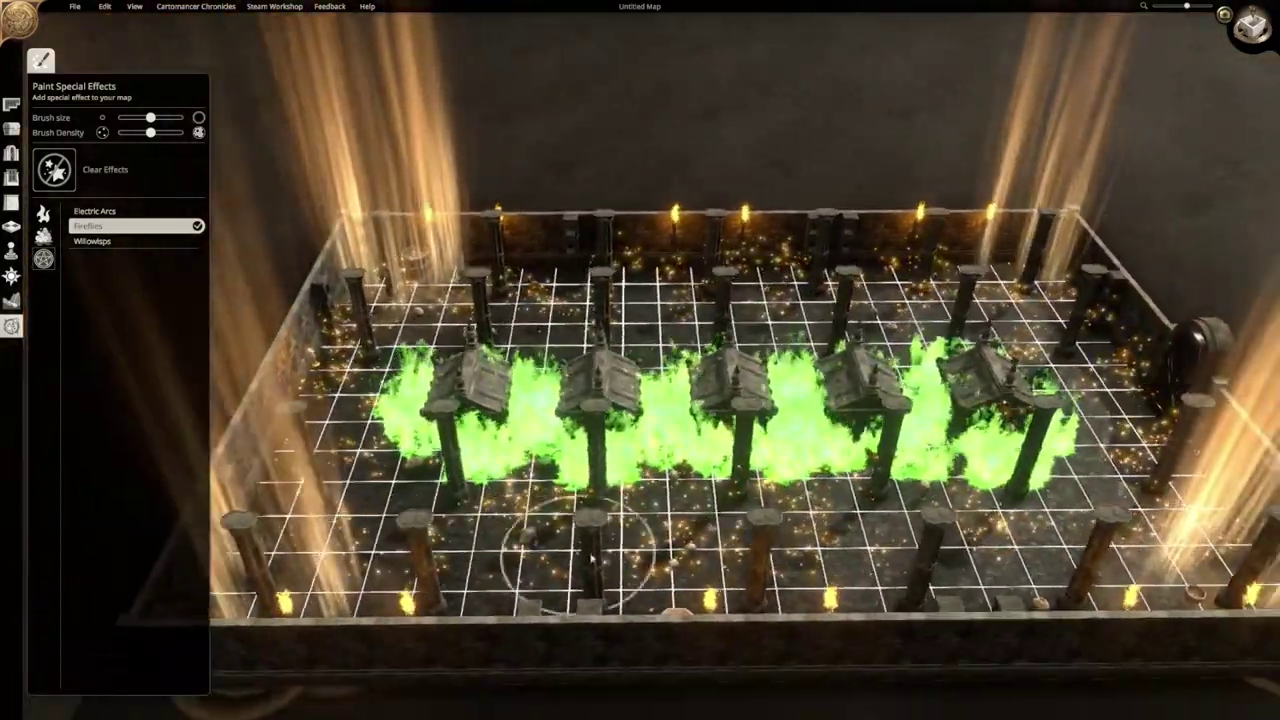
key(w)
key(d)
mouse_move(686, 342)
mouse_down()
mouse_move(470, 350)
mouse_move(860, 368)
mouse_up()
key(s)
key(a)
drag(940, 568, 344, 533)
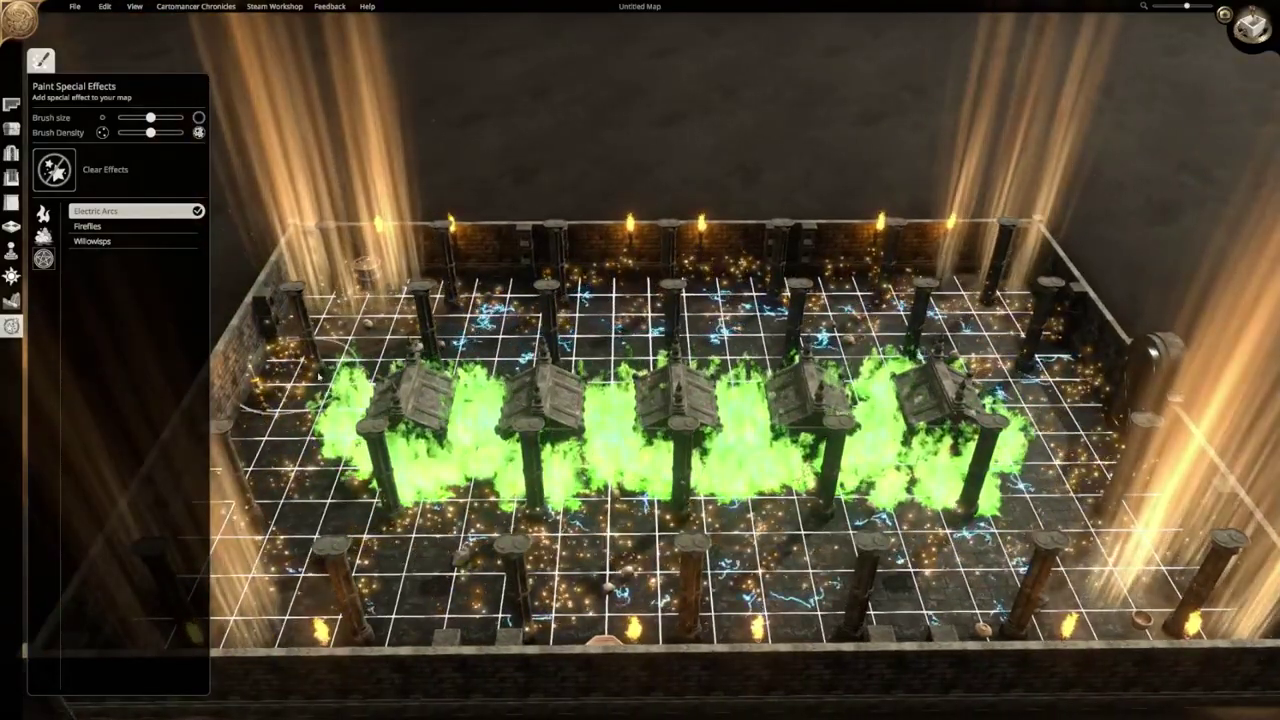
Set the brush size to its maximum and clear all special effects from the burial chamber.
key(s)
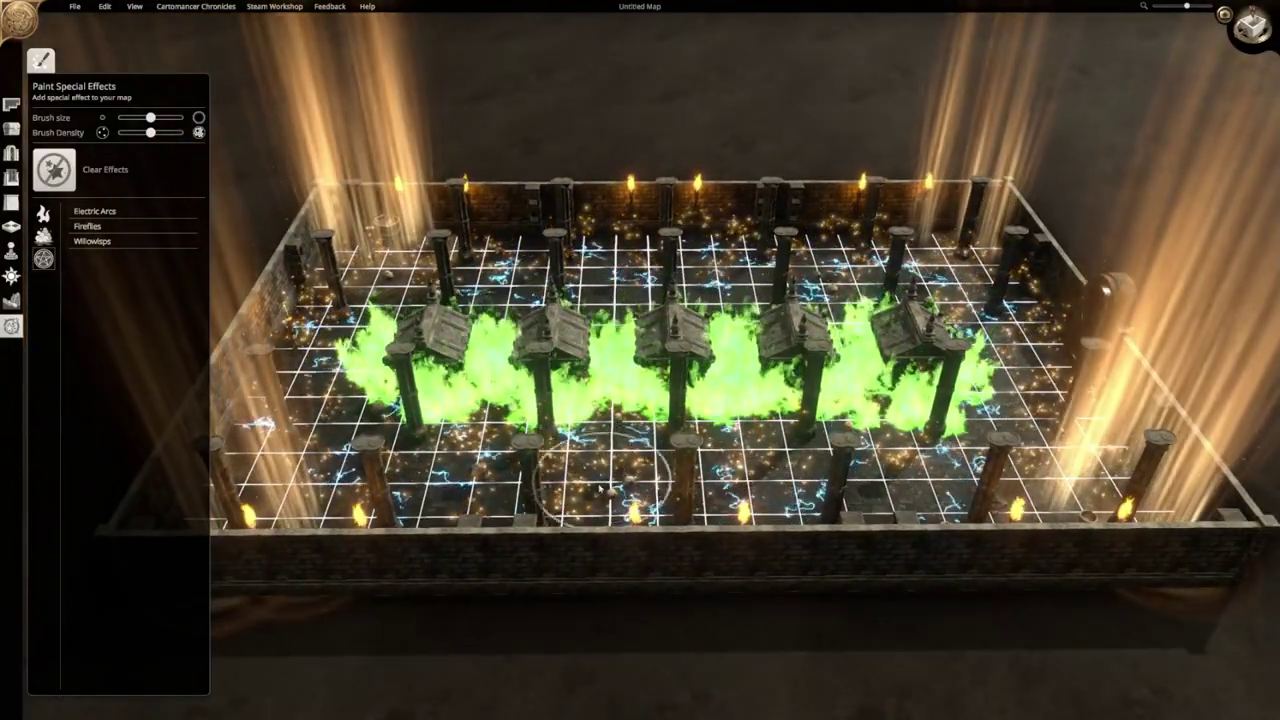
drag(150, 117, 183, 117)
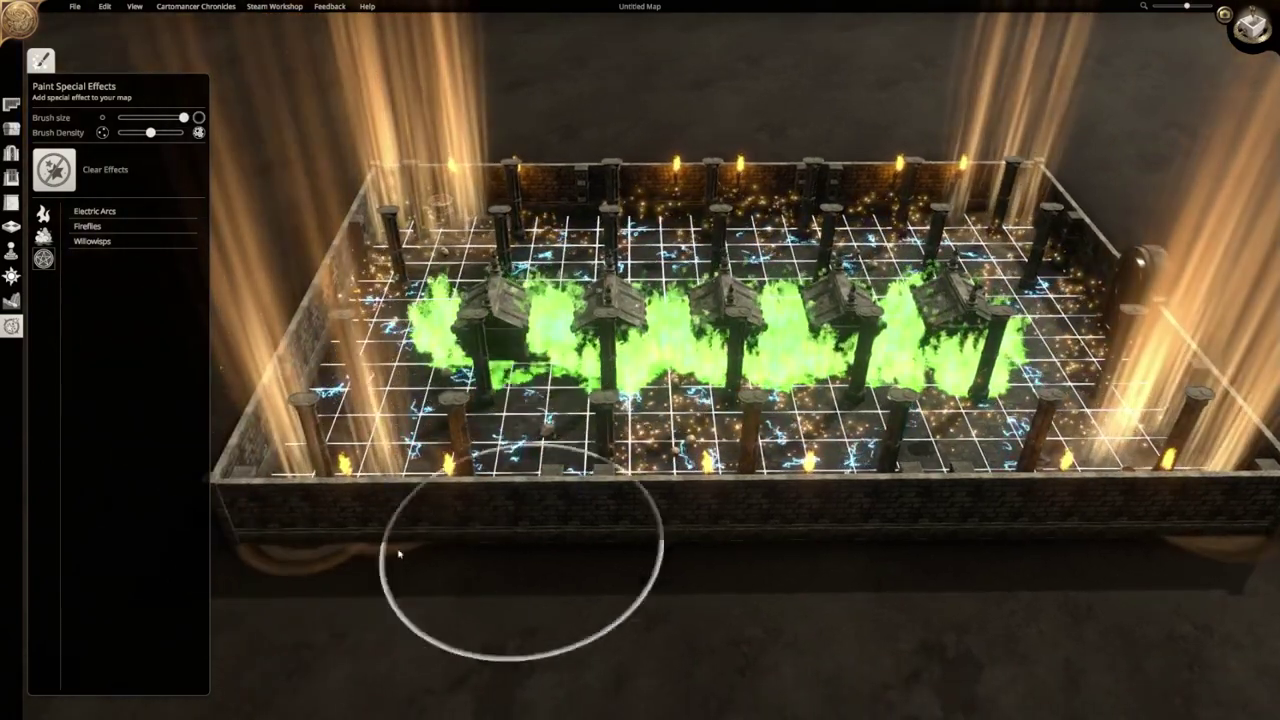
mouse_move(523, 557)
mouse_down()
mouse_move(360, 466)
mouse_move(550, 225)
mouse_move(541, 310)
mouse_move(668, 394)
mouse_move(630, 402)
mouse_move(729, 534)
mouse_move(814, 318)
mouse_move(668, 334)
mouse_move(486, 408)
mouse_move(866, 531)
mouse_up()
key(w)
key(d)
key(w)
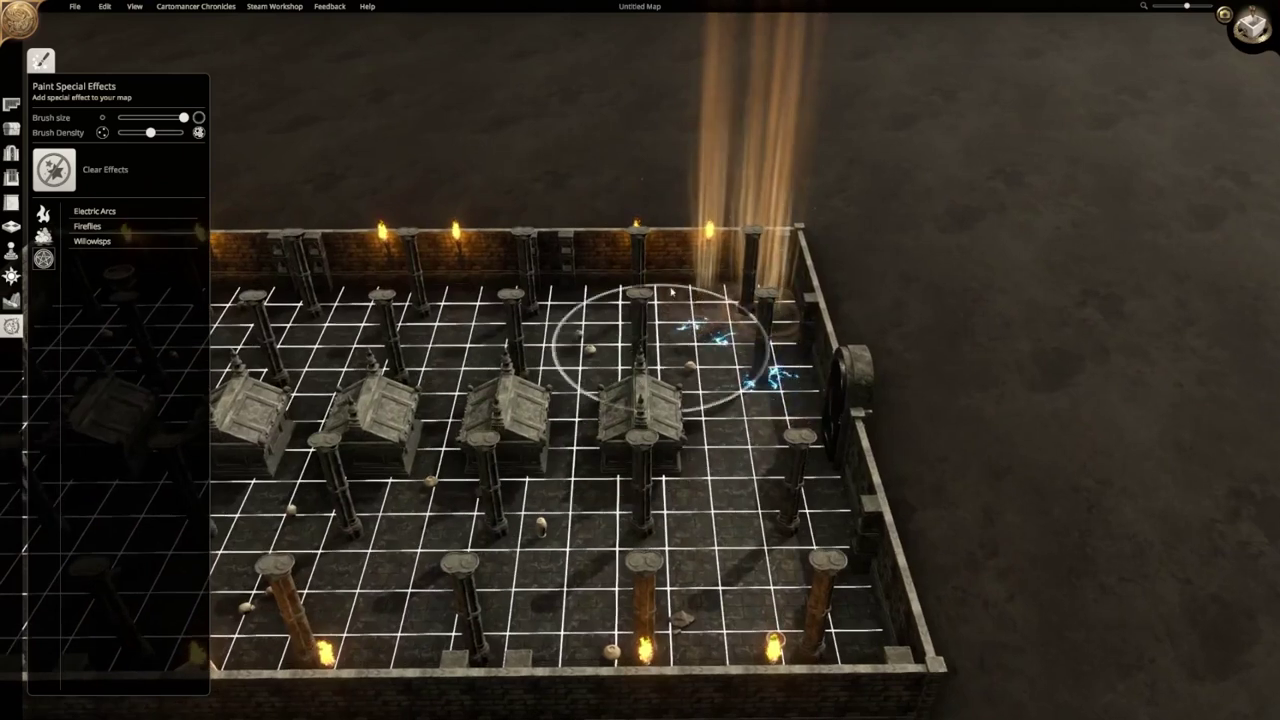
key(a)
key(s)
key(s)
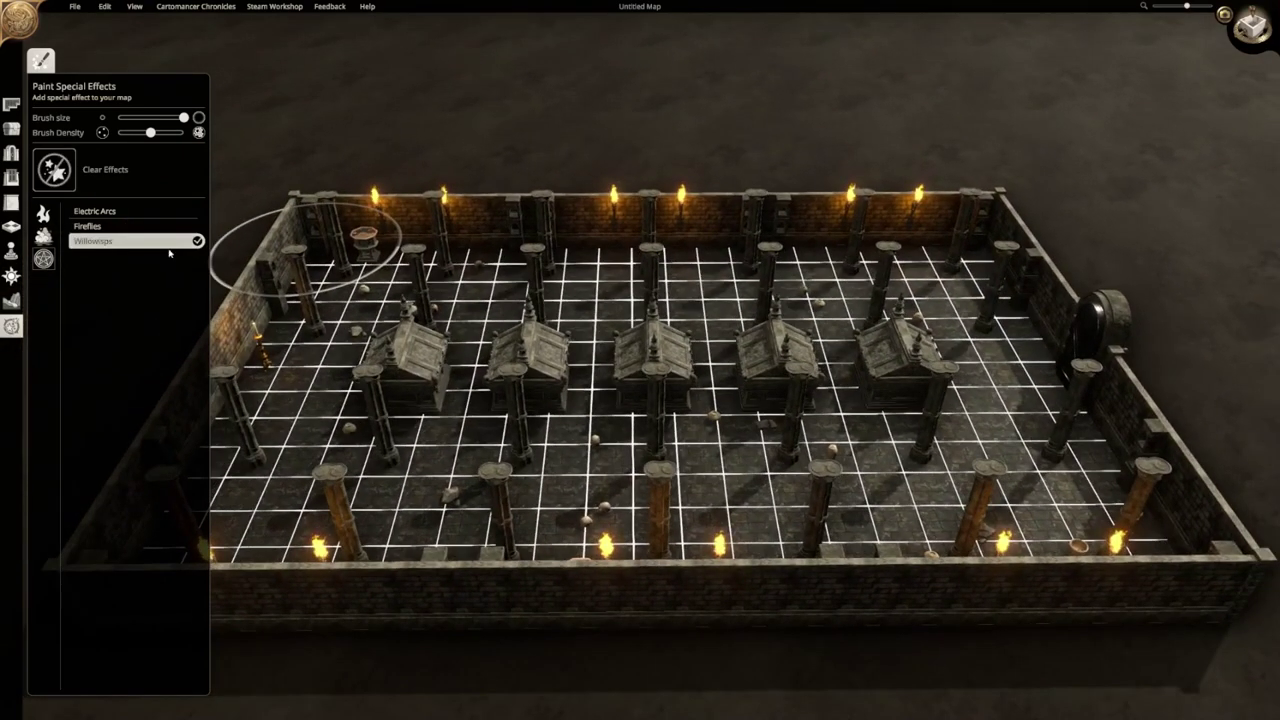
Paint the Willowisps special effect across the whole chamber floor and clear it again.
mouse_move(528, 477)
mouse_down()
mouse_move(771, 486)
mouse_move(700, 471)
mouse_move(657, 343)
mouse_move(372, 355)
mouse_move(740, 474)
mouse_move(373, 362)
mouse_up()
key(d)
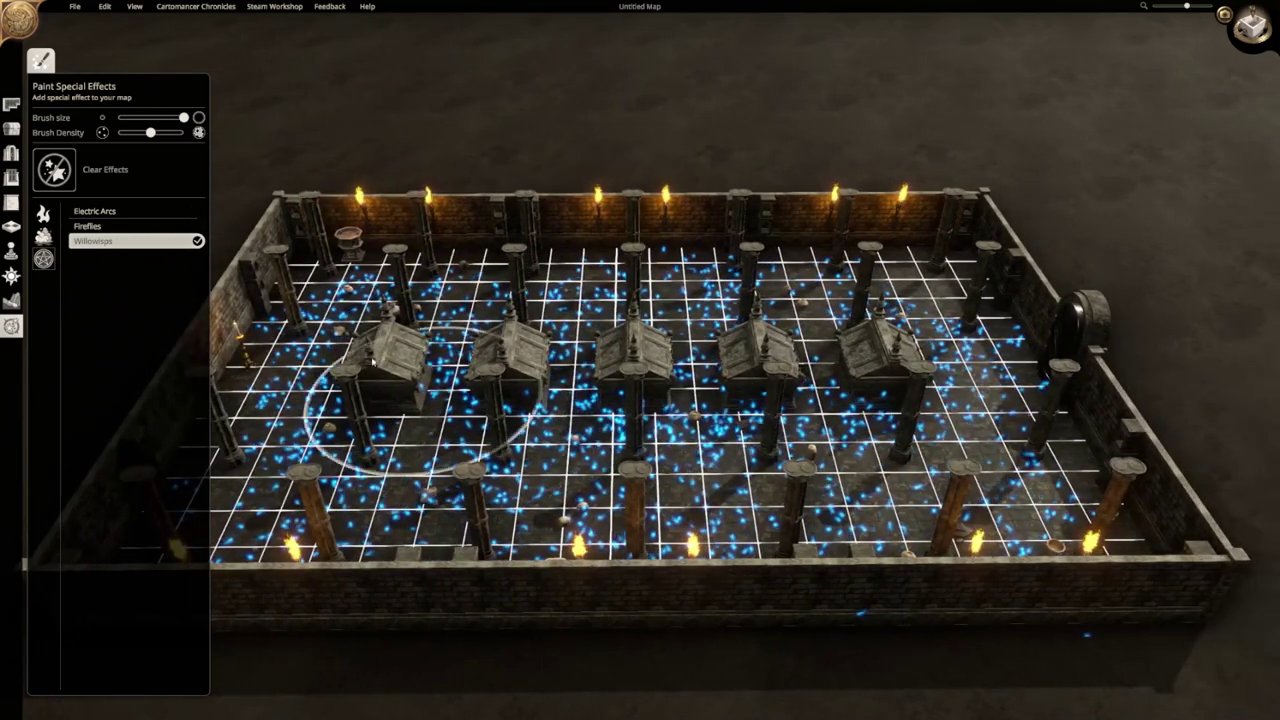
key(a)
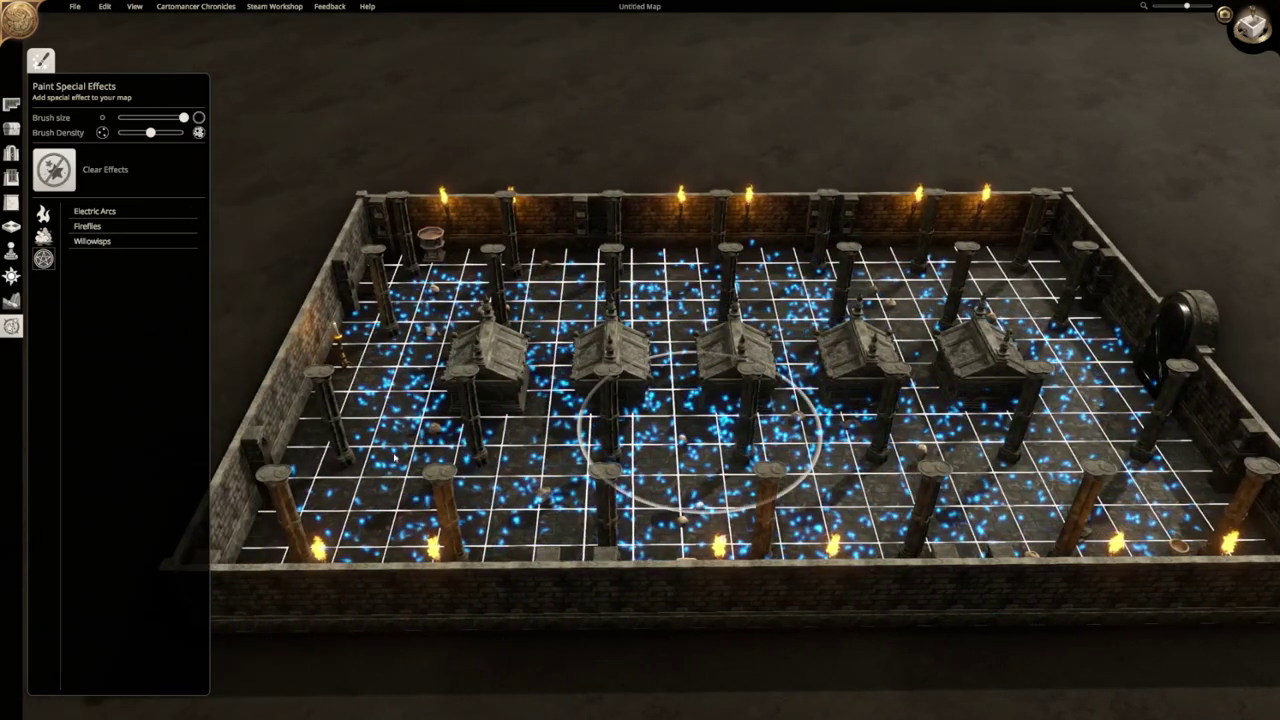
key(d)
mouse_move(701, 409)
mouse_down()
mouse_move(674, 331)
mouse_move(625, 508)
mouse_up()
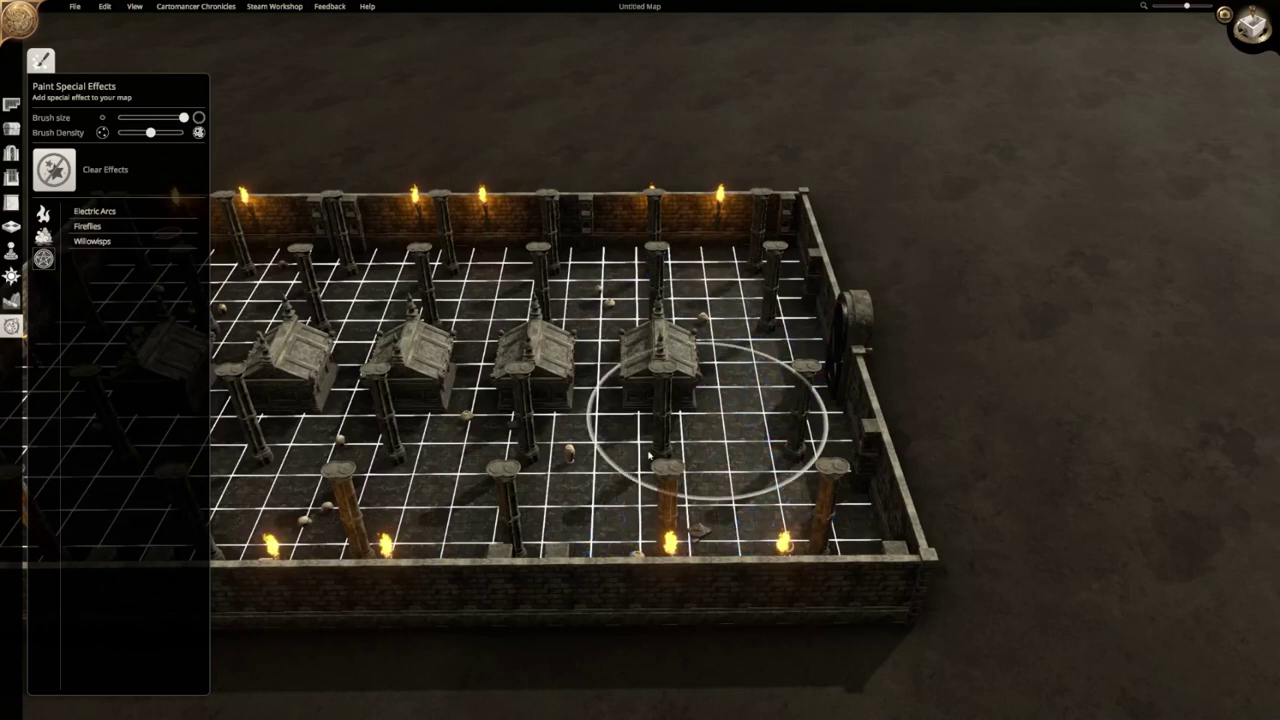
key(a)
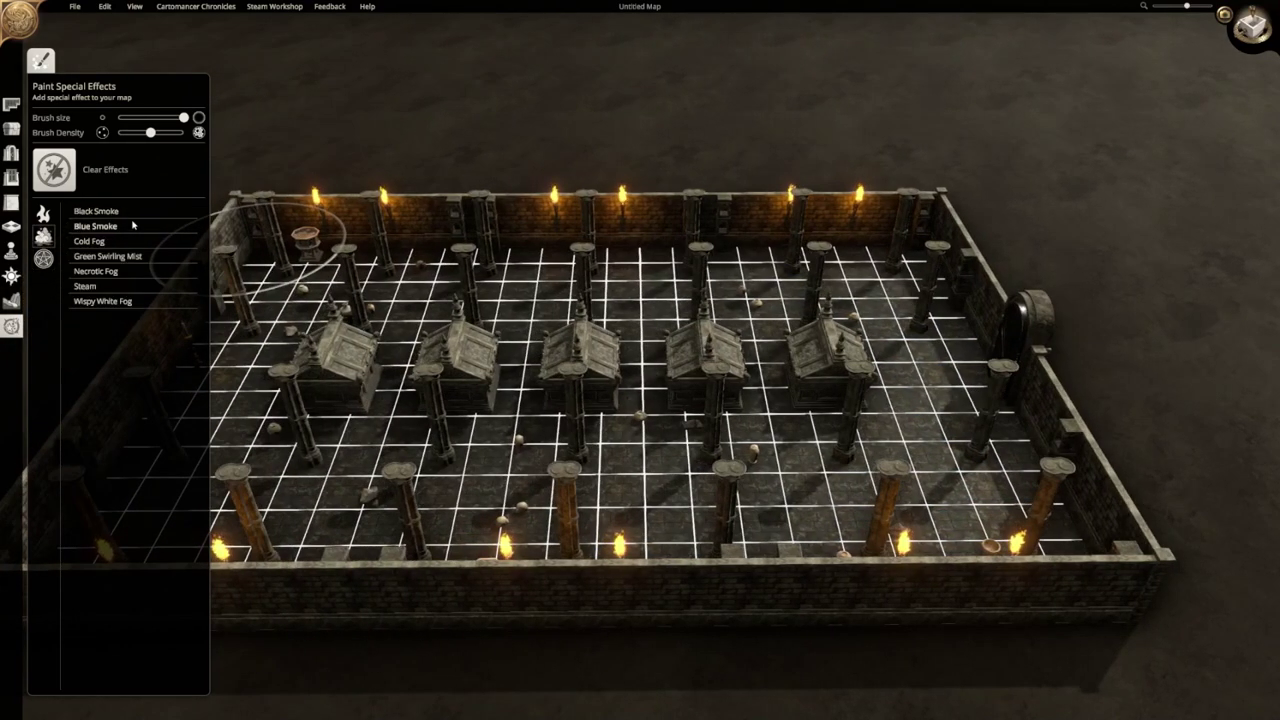
Paint the Black Smoke special effect along the back of the chamber, behind the tombs.
click(122, 213)
key(a)
key(w)
key(d)
drag(403, 318, 694, 333)
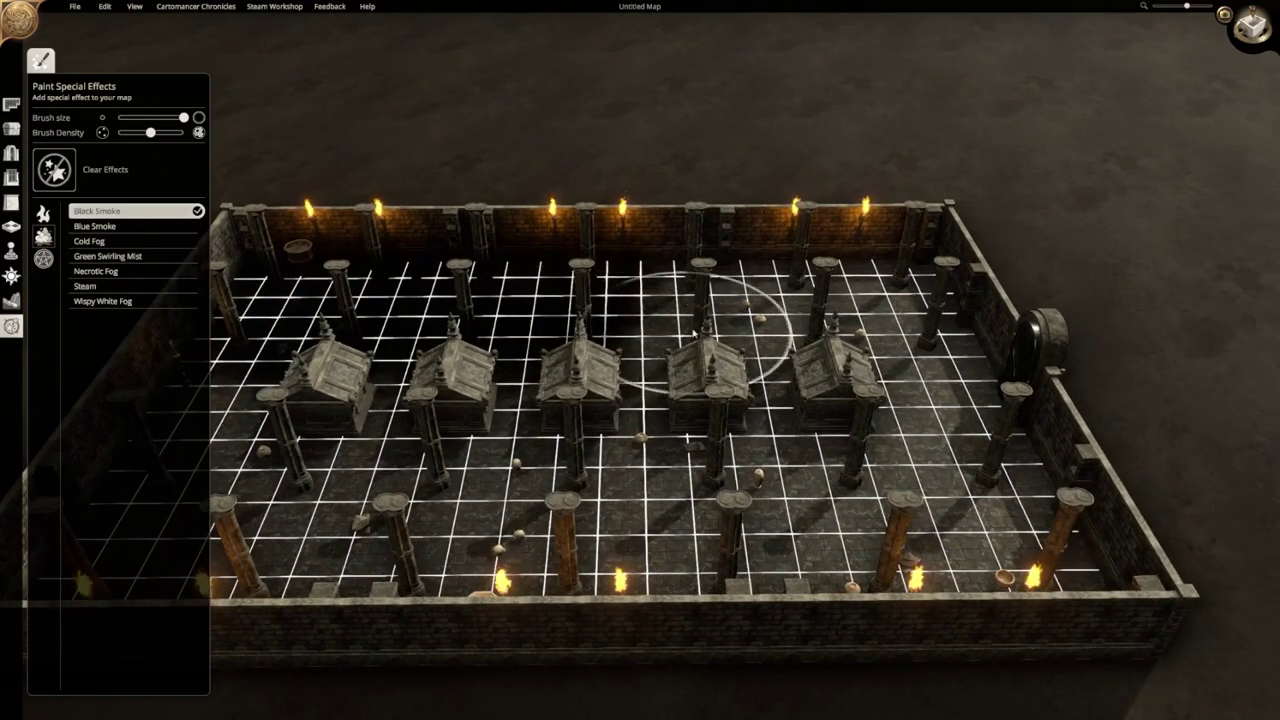
key(d)
Paint Necrotic Fog around the row of tombs and Steam over the floor in front of them.
click(96, 271)
mouse_move(243, 371)
mouse_down()
mouse_move(520, 400)
mouse_move(720, 358)
mouse_up()
key(a)
click(112, 287)
key(s)
mouse_move(275, 425)
mouse_down()
mouse_move(355, 445)
mouse_move(561, 456)
mouse_up()
key(d)
key(a)
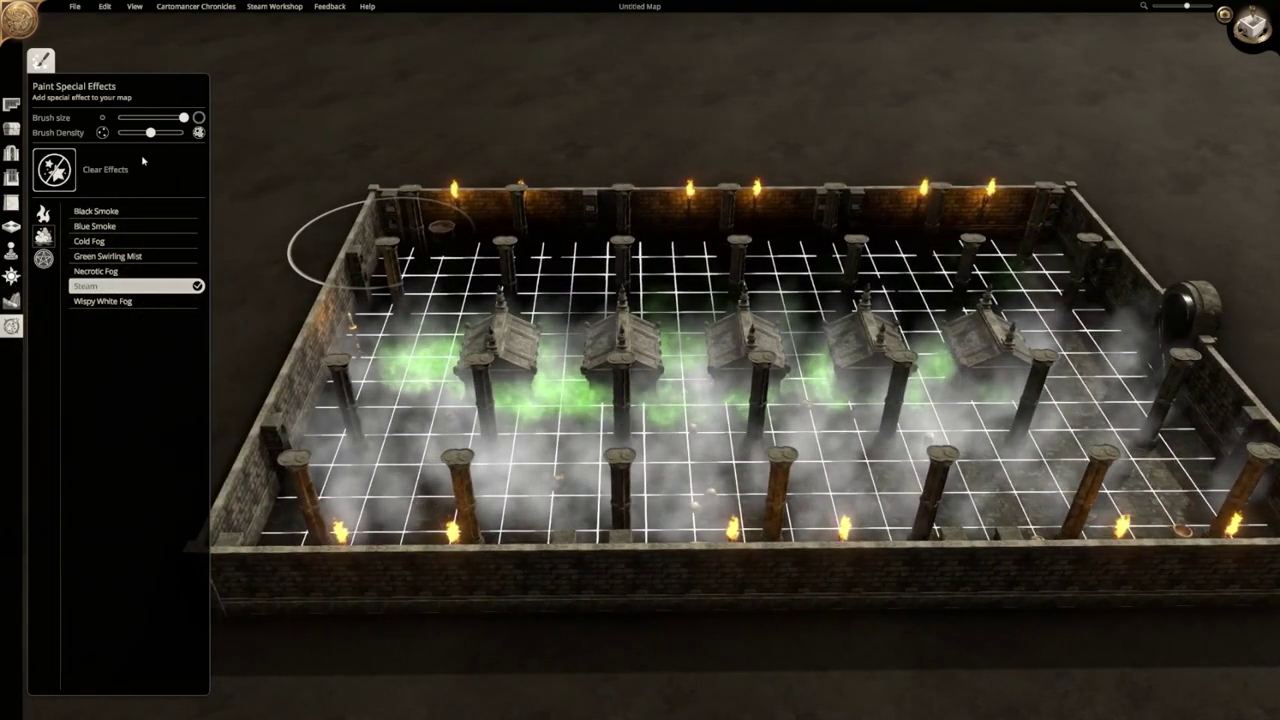
Clear the smoke, fog and steam effects from the burial chamber.
key(d)
drag(437, 372, 832, 358)
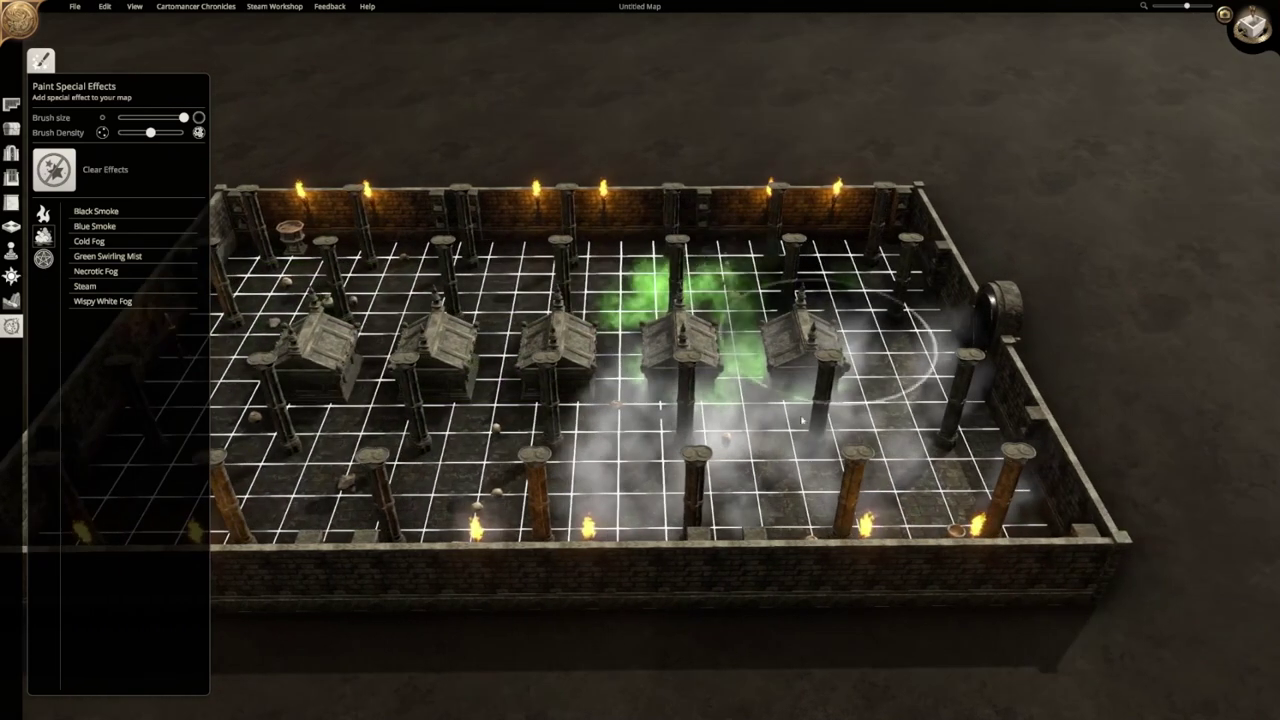
key(a)
Paint Cold Fog along the back of the chamber and Wispy White Fog around the tombs.
drag(533, 298, 788, 298)
key(d)
key(a)
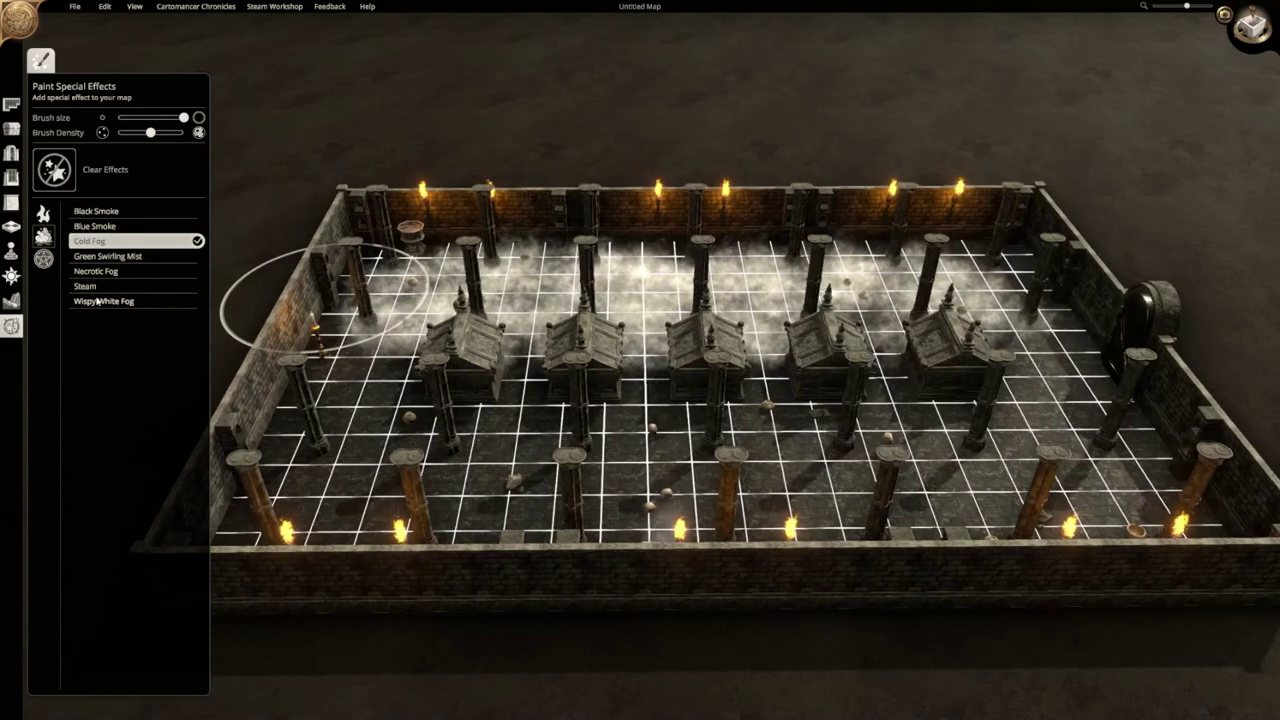
key(d)
mouse_move(433, 372)
mouse_down()
mouse_move(597, 392)
mouse_move(618, 374)
mouse_up()
key(a)
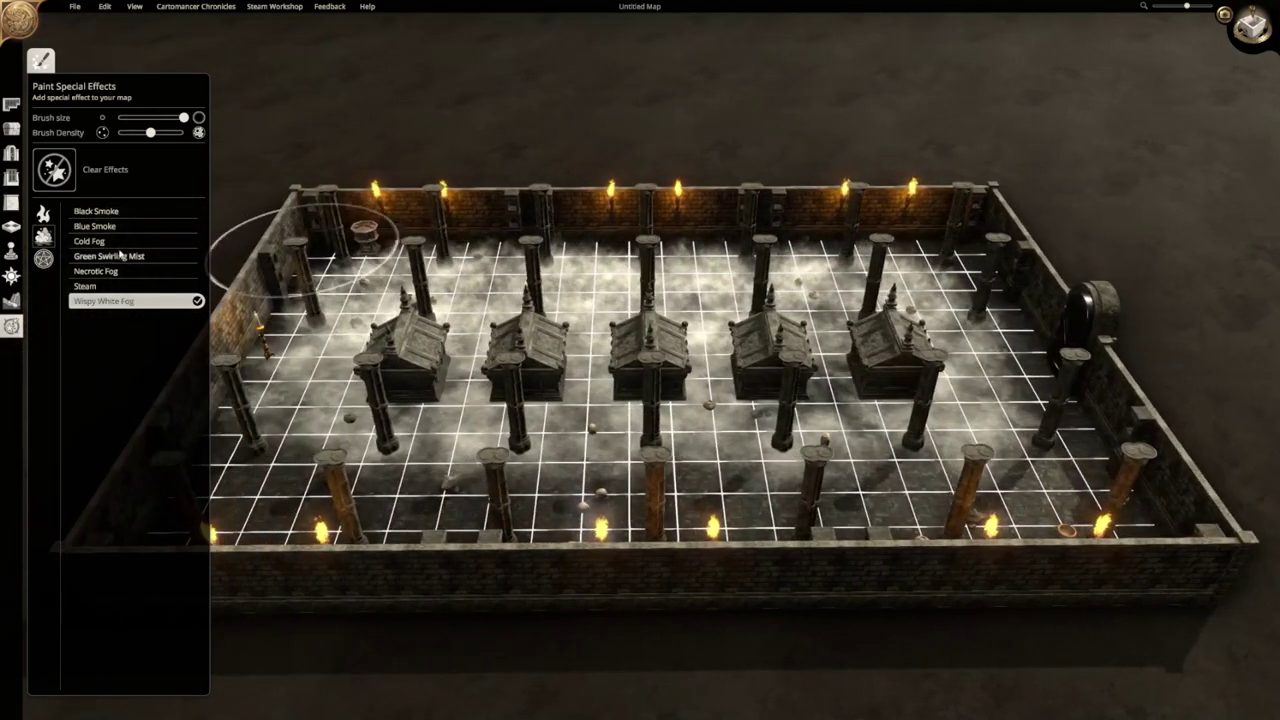
Paint Blue Smoke and Green Swirling Mist over the front half of the chamber floor.
key(d)
drag(310, 492, 716, 494)
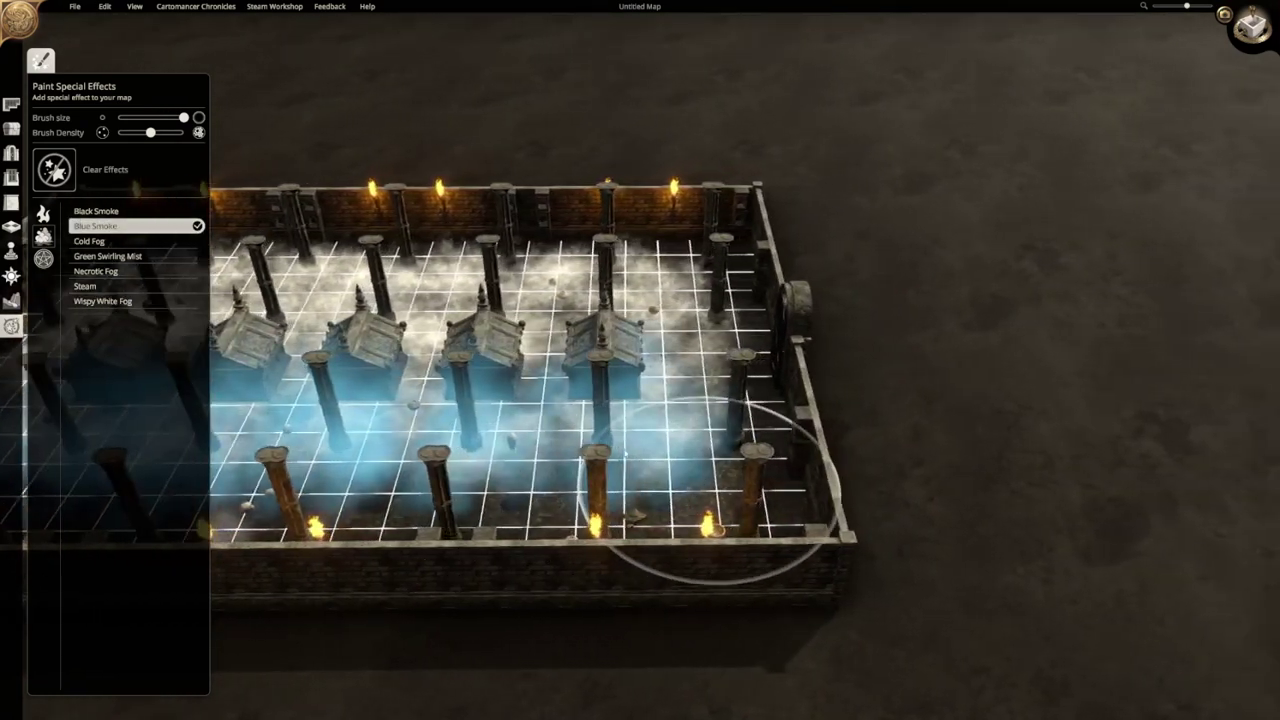
key(a)
click(148, 257)
mouse_move(300, 440)
mouse_down()
mouse_move(340, 468)
mouse_move(522, 484)
mouse_move(618, 458)
mouse_move(715, 455)
mouse_up()
key(d)
key(a)
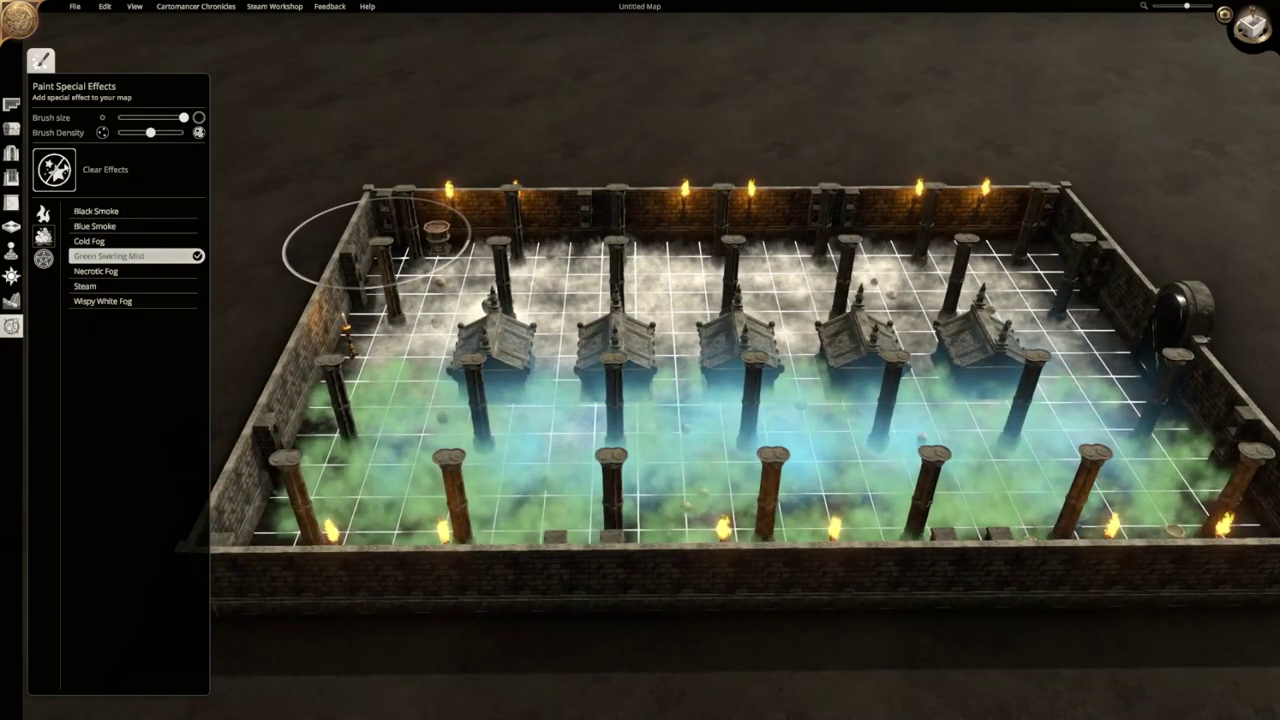
Clear the fog, blue smoke and green mist effects from the whole chamber.
key(a)
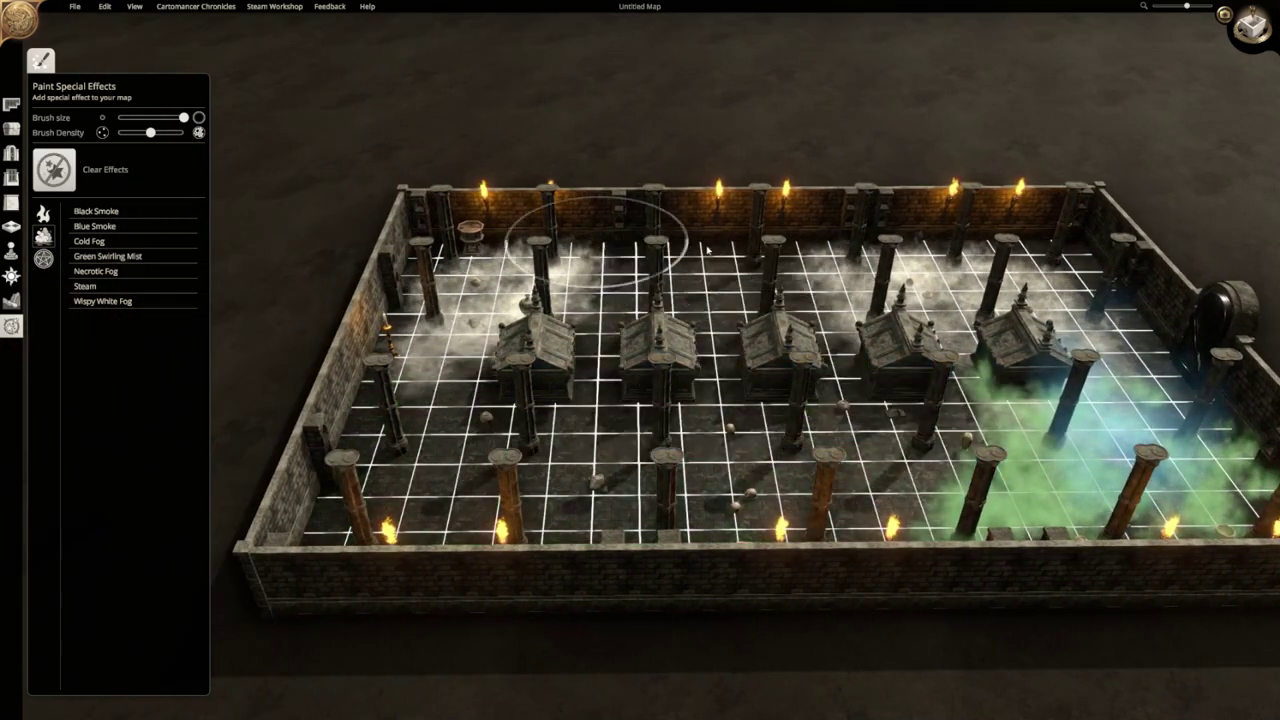
key(d)
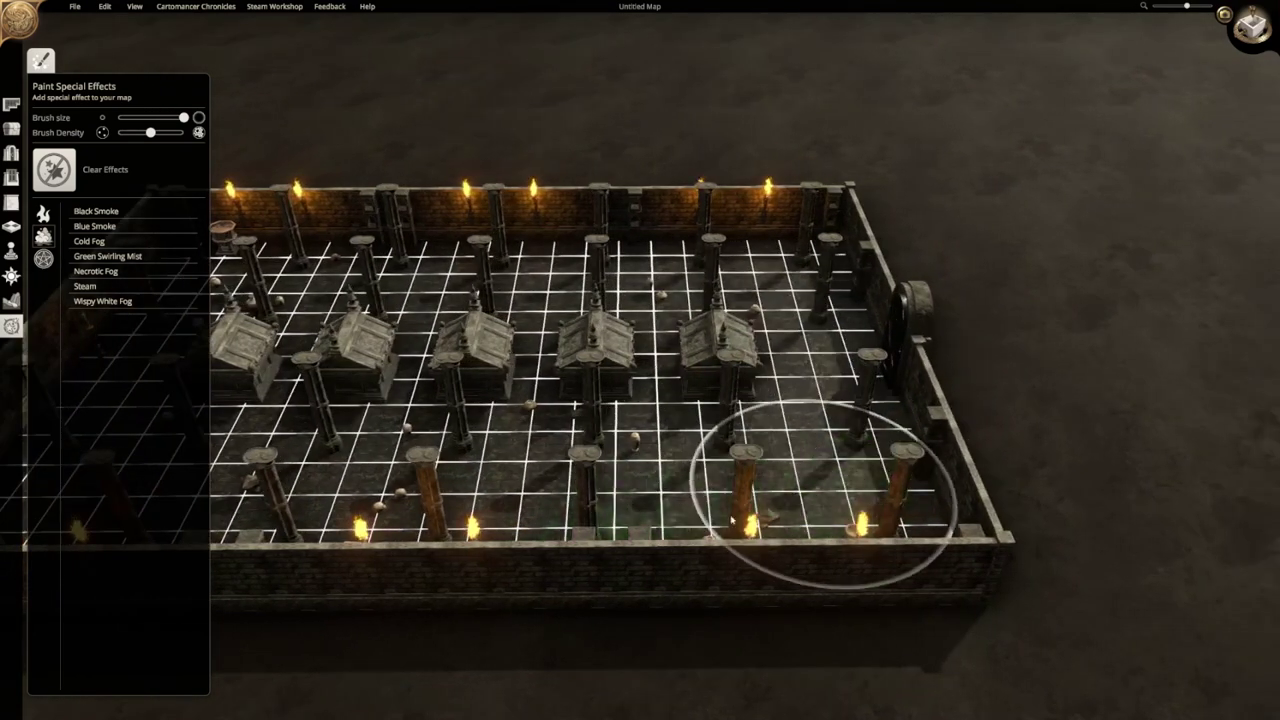
key(a)
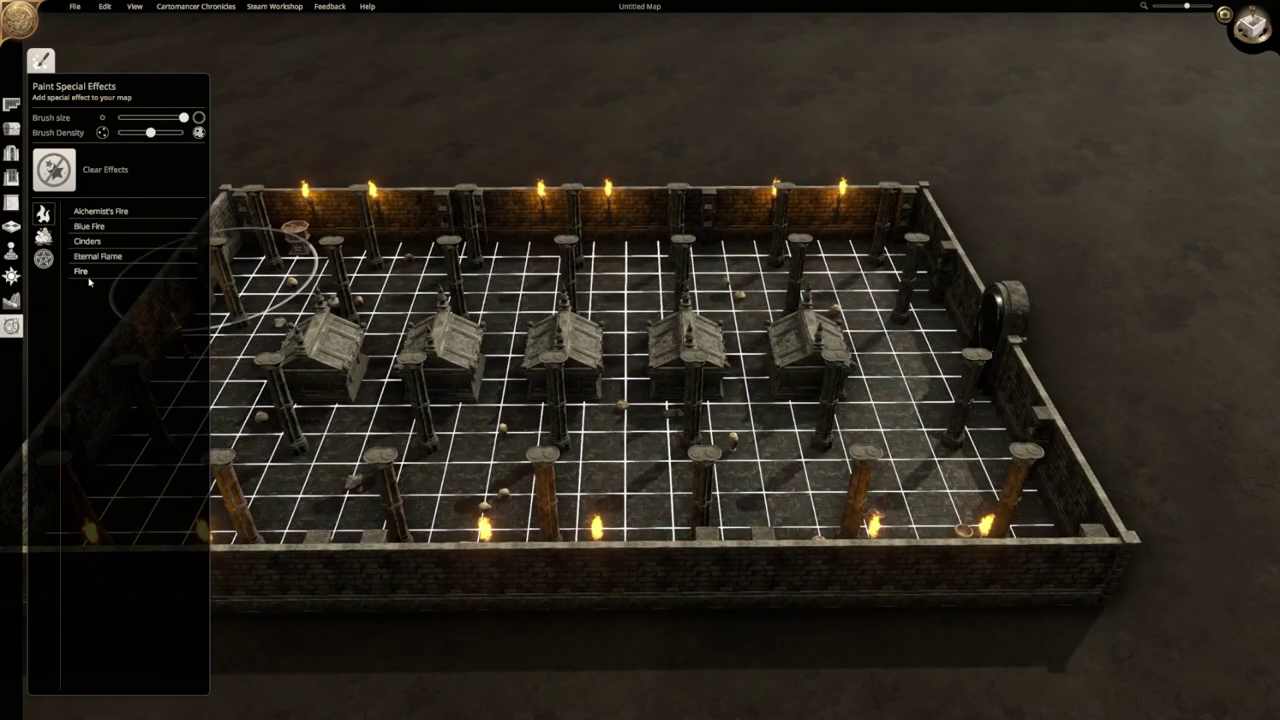
Paint the Cinders special effect around the row of five tombs.
key(d)
drag(380, 428, 686, 406)
key(a)
middle_drag(891, 426, 701, 370)
drag(701, 370, 643, 457)
mouse_move(643, 457)
middle_down()
mouse_move(911, 503)
mouse_move(1000, 495)
middle_up()
middle_drag(789, 429, 843, 393)
right_drag(843, 395, 520, 262)
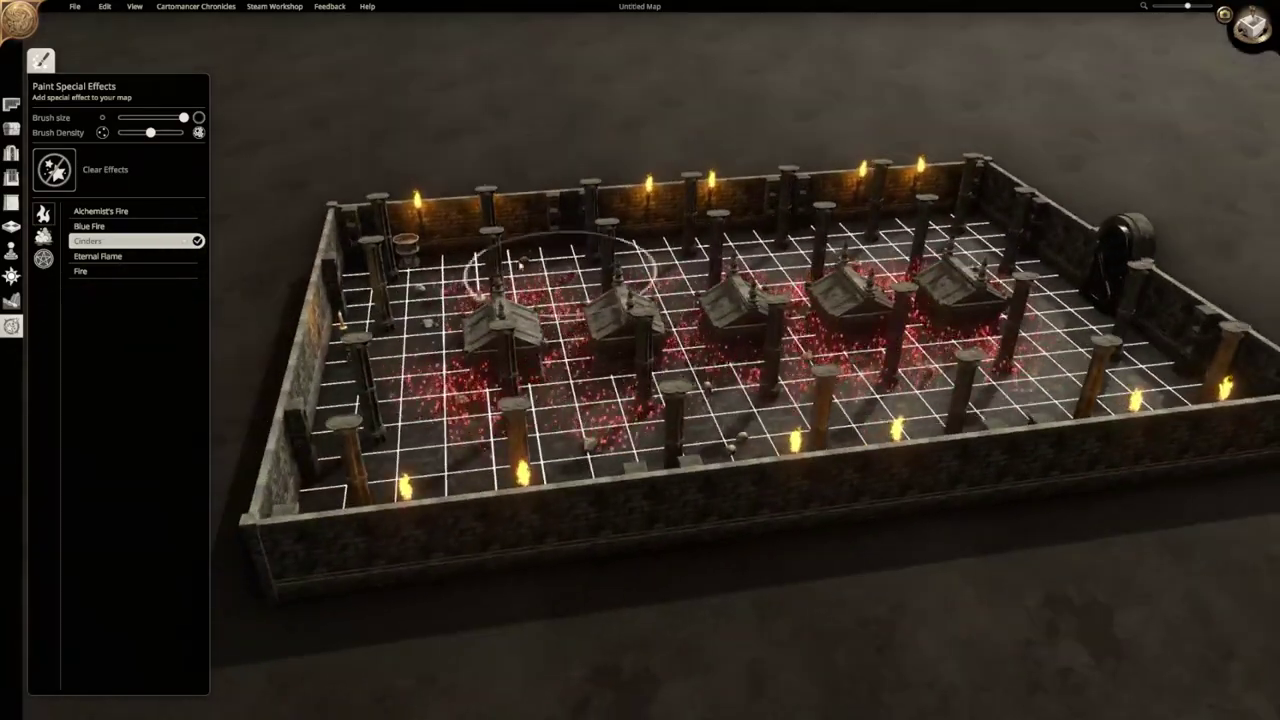
click(11, 276)
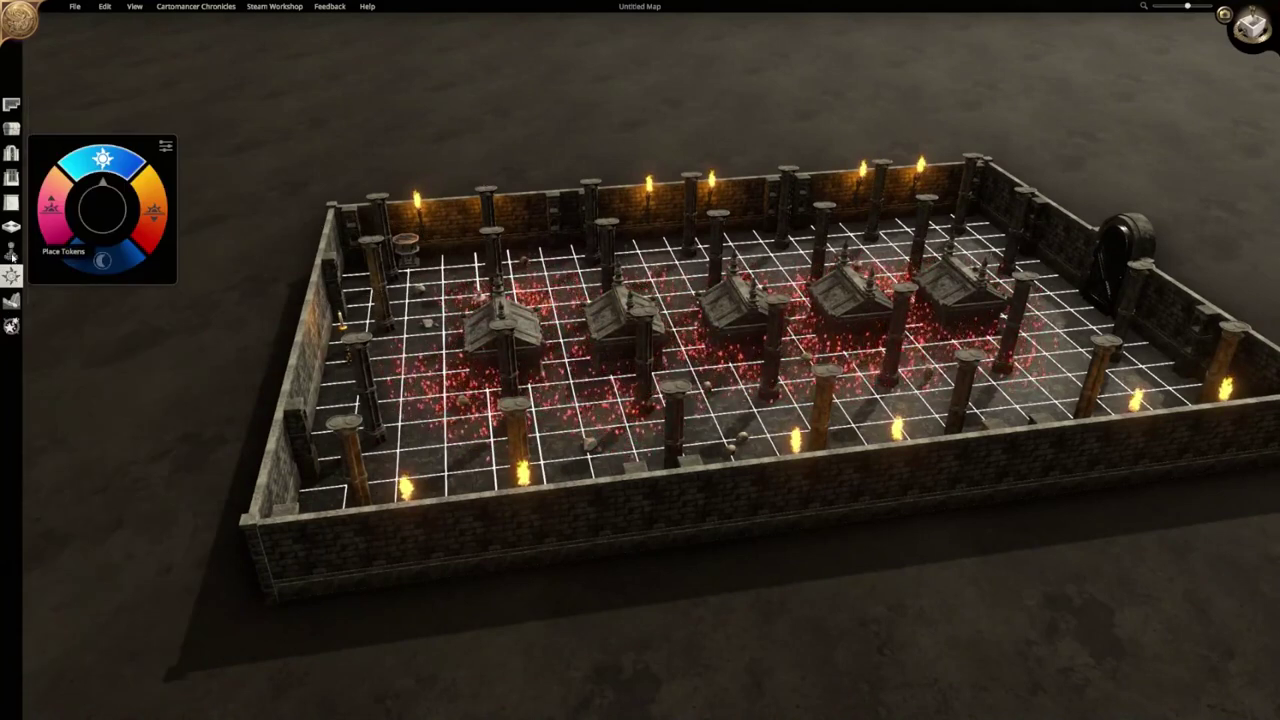
click(11, 253)
click(11, 227)
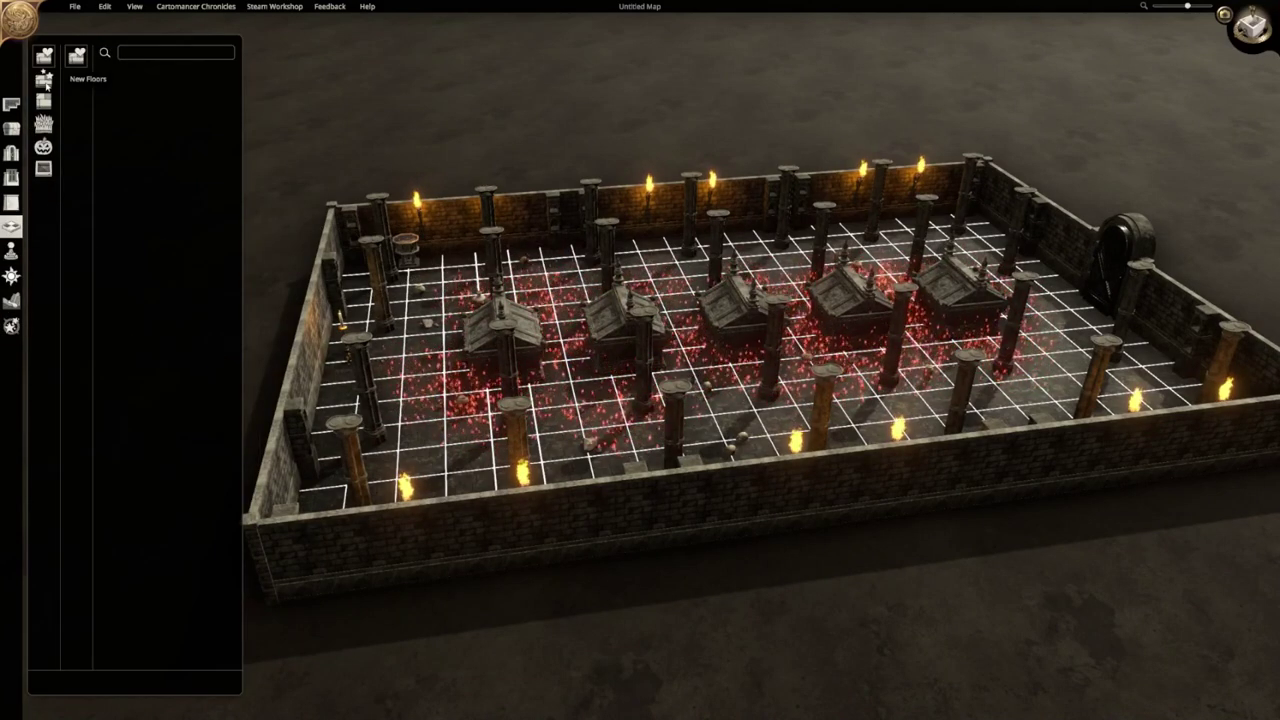
click(12, 203)
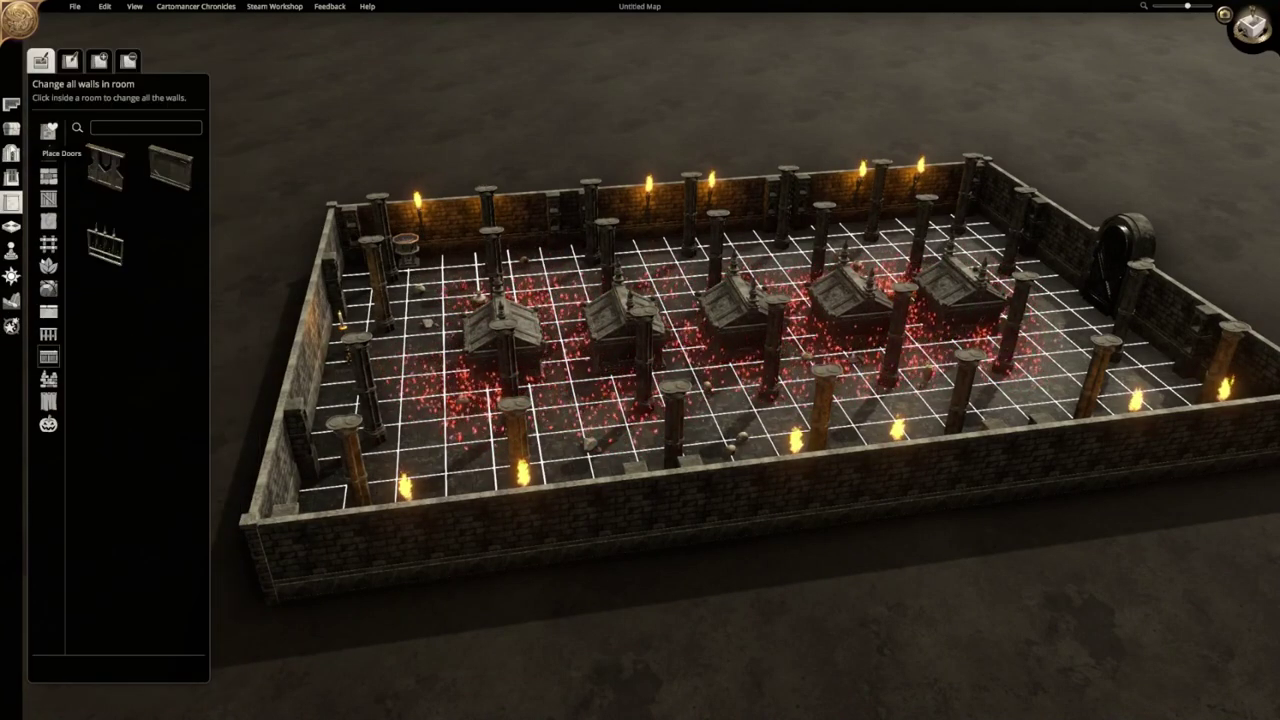
Place a narrow arched door with a barred top in the chamber's back wall.
click(11, 153)
click(88, 167)
key(w)
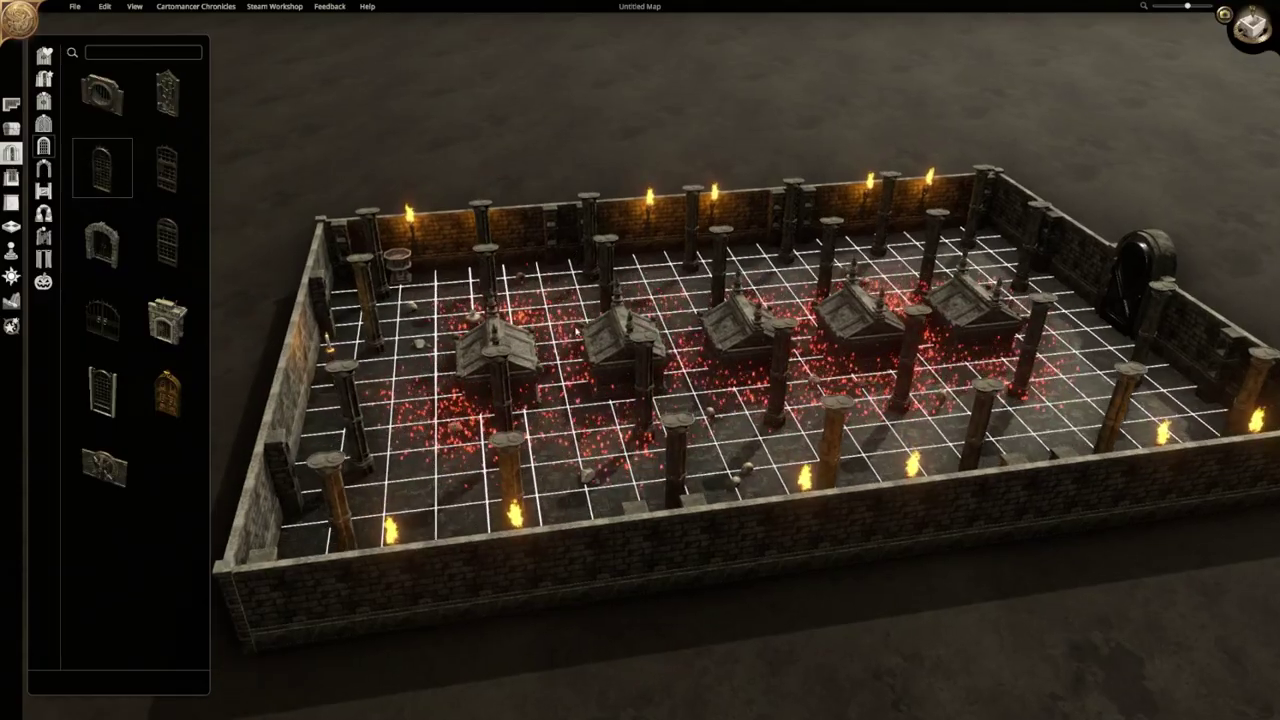
scroll(545, 330, up, 5)
key(d)
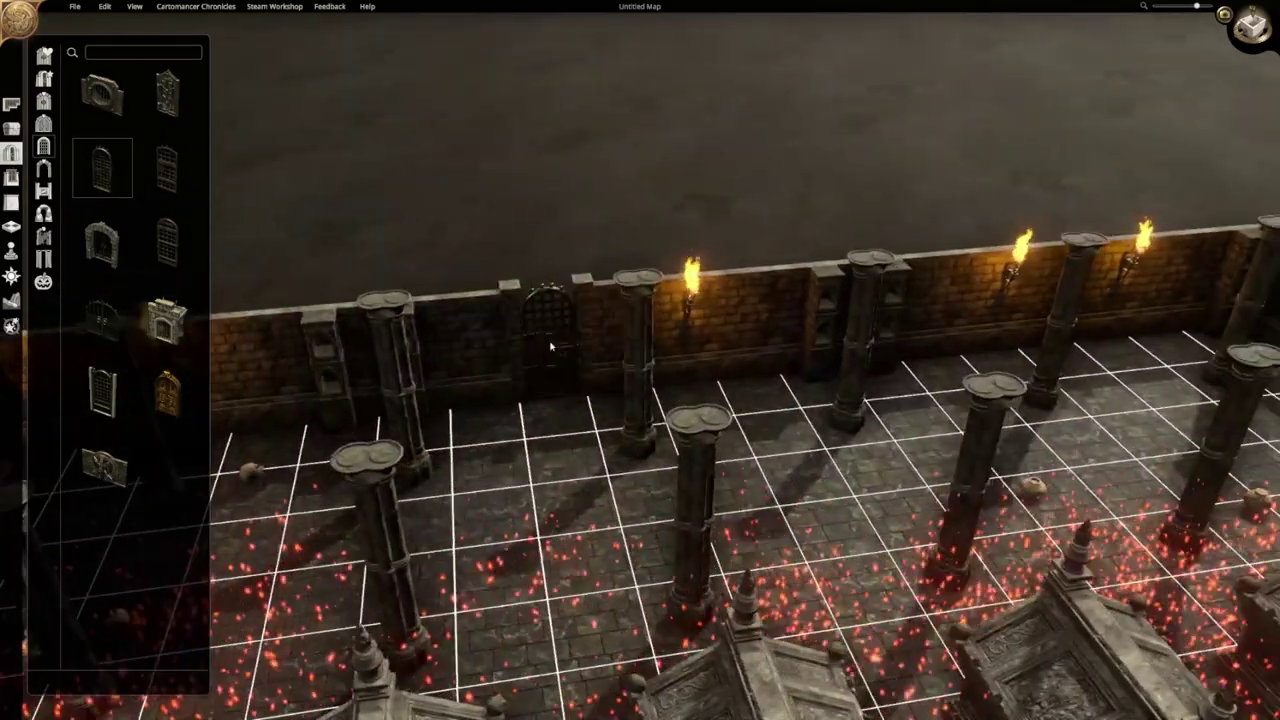
click(551, 337)
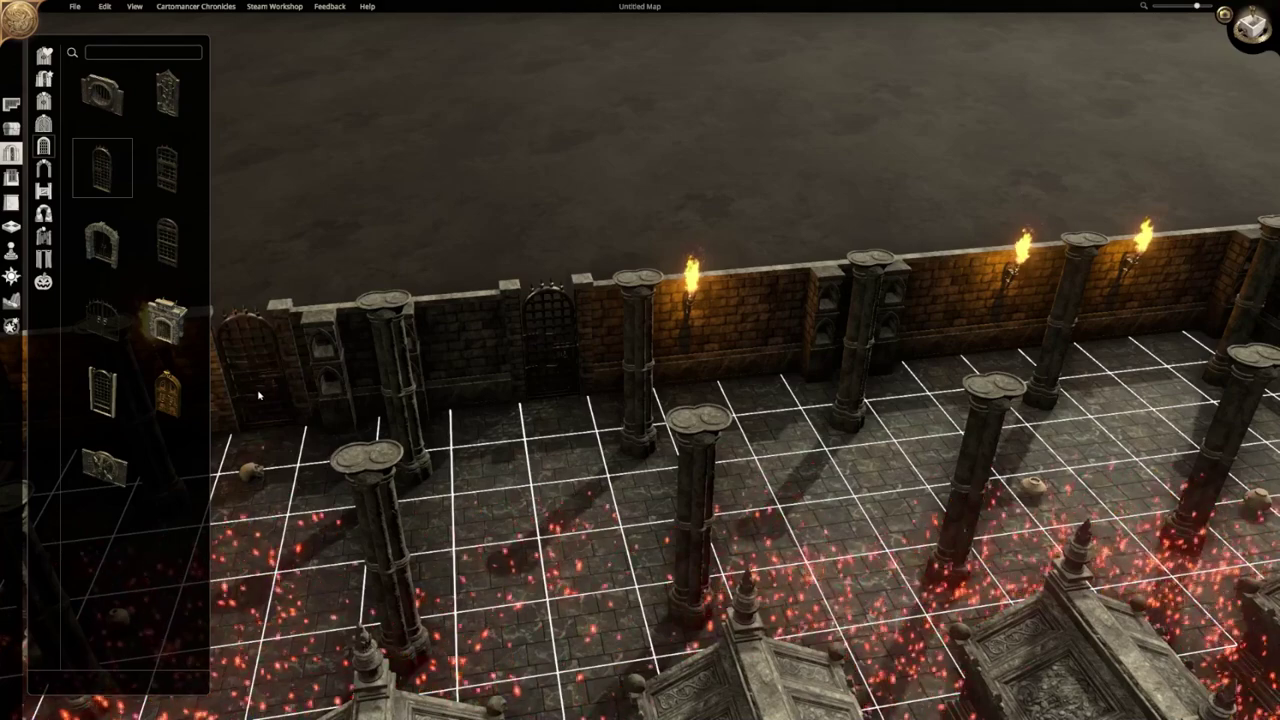
Try the large arched double gate in the back wall and replace it with a broken wooden plank door.
click(124, 262)
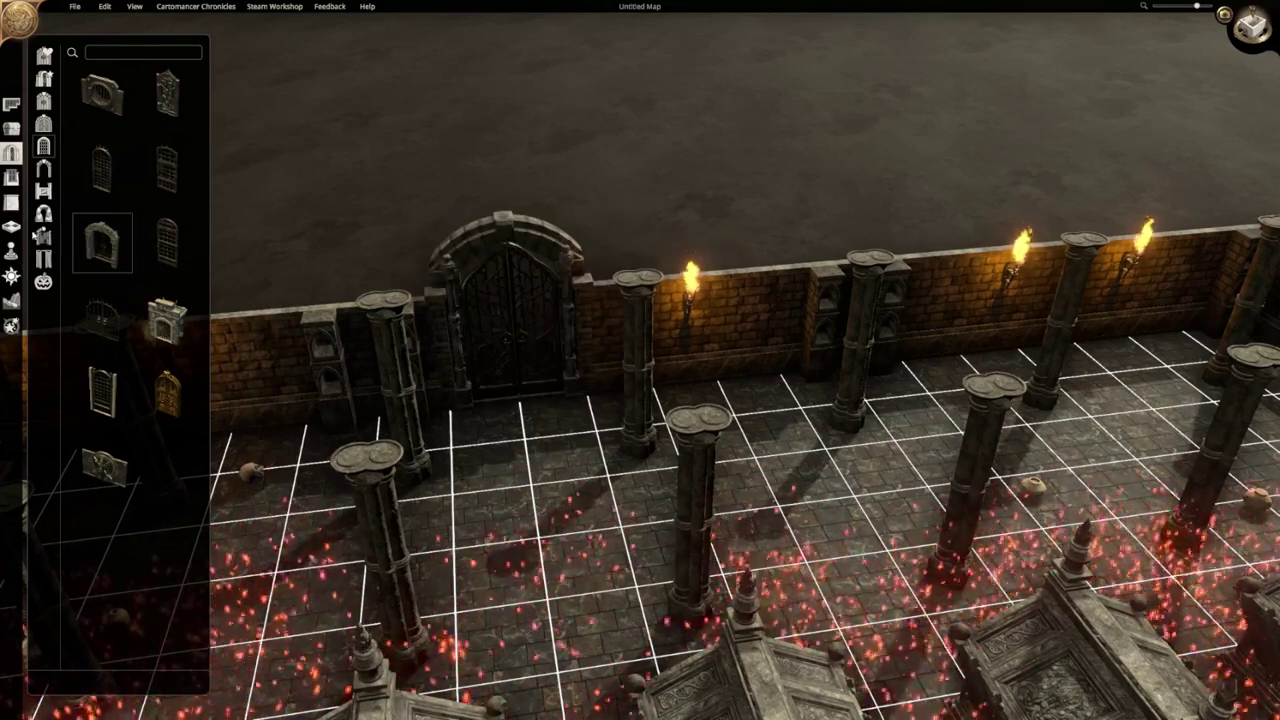
click(43, 236)
click(172, 172)
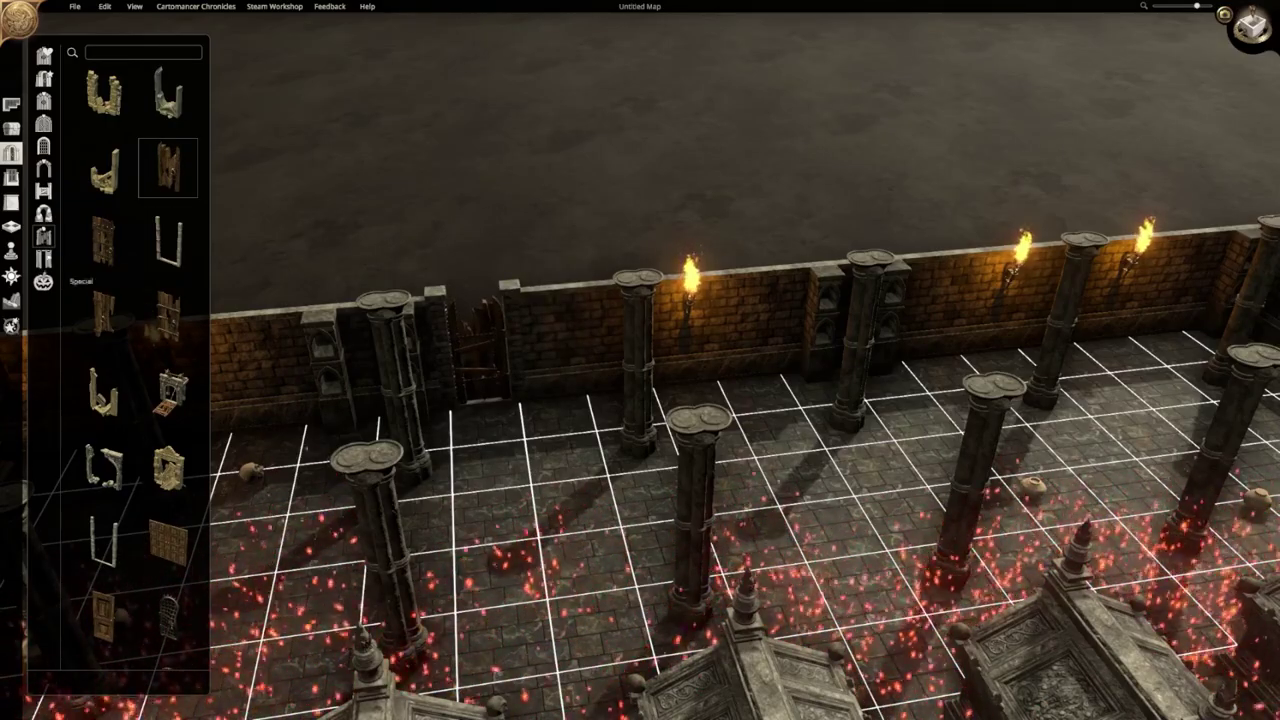
Place two tall red pointed-arch windows in the back wall, one on each side of the broken door.
click(13, 178)
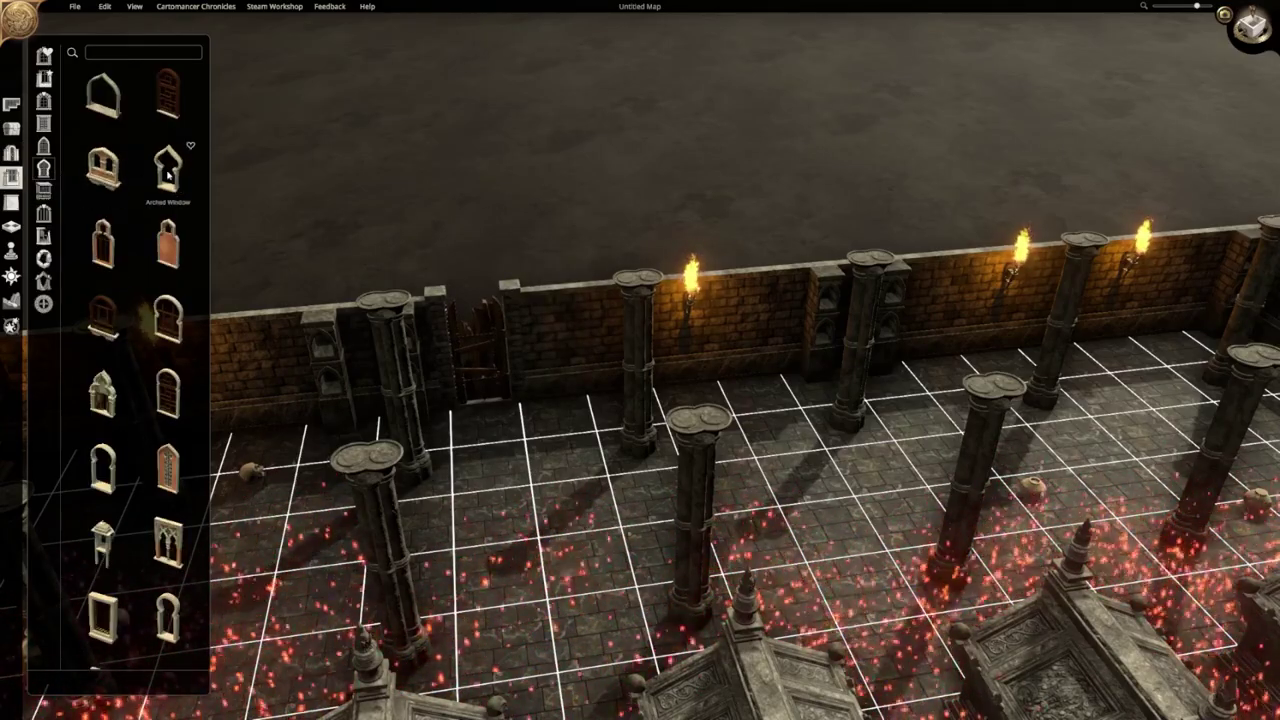
scroll(160, 400, down, 1)
click(182, 455)
click(575, 369)
key(a)
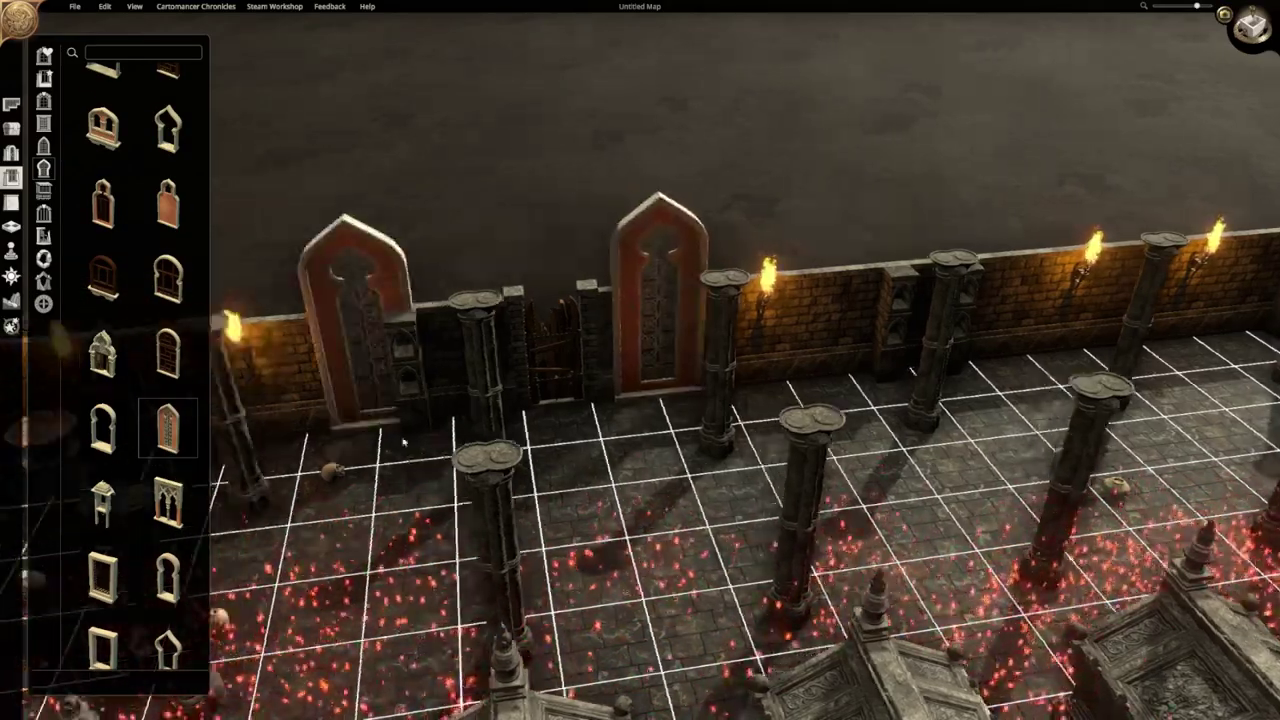
click(386, 380)
key(s)
key(d)
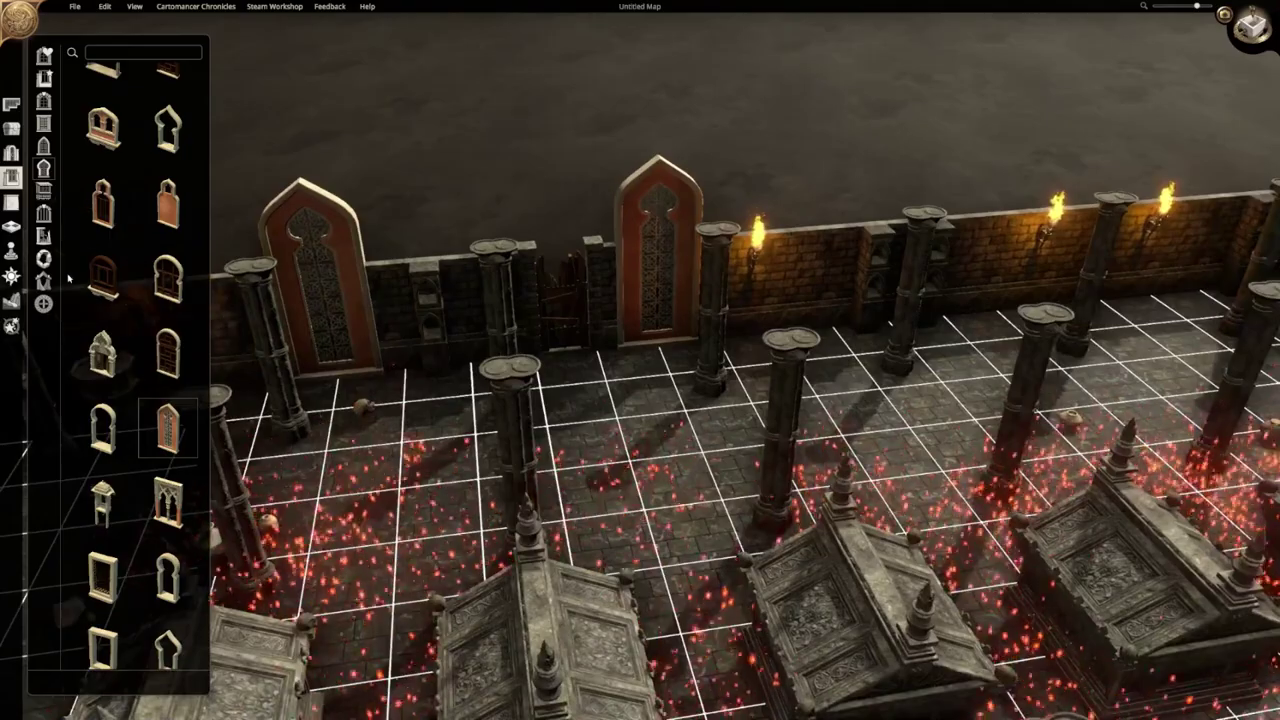
Replace the two tall red pointed windows beside the broken door with dark wooden bay-style windows.
click(43, 190)
click(106, 170)
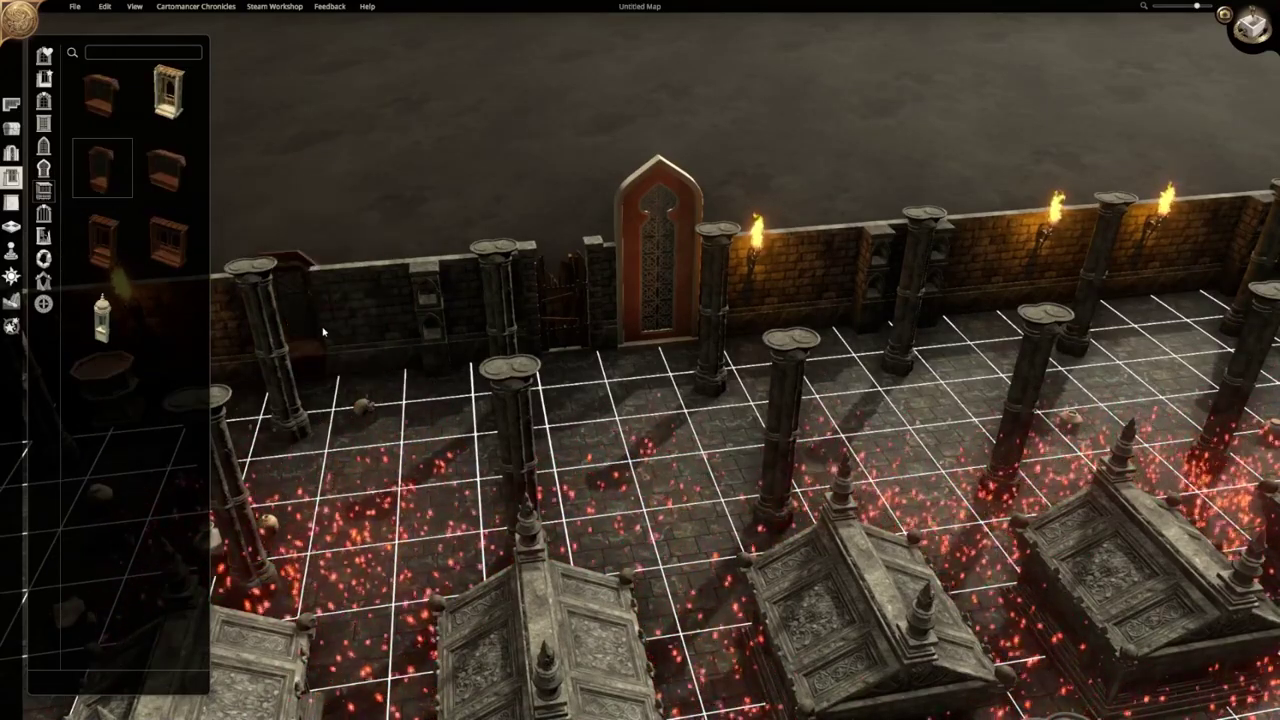
click(323, 332)
click(646, 323)
middle_drag(537, 513, 290, 450)
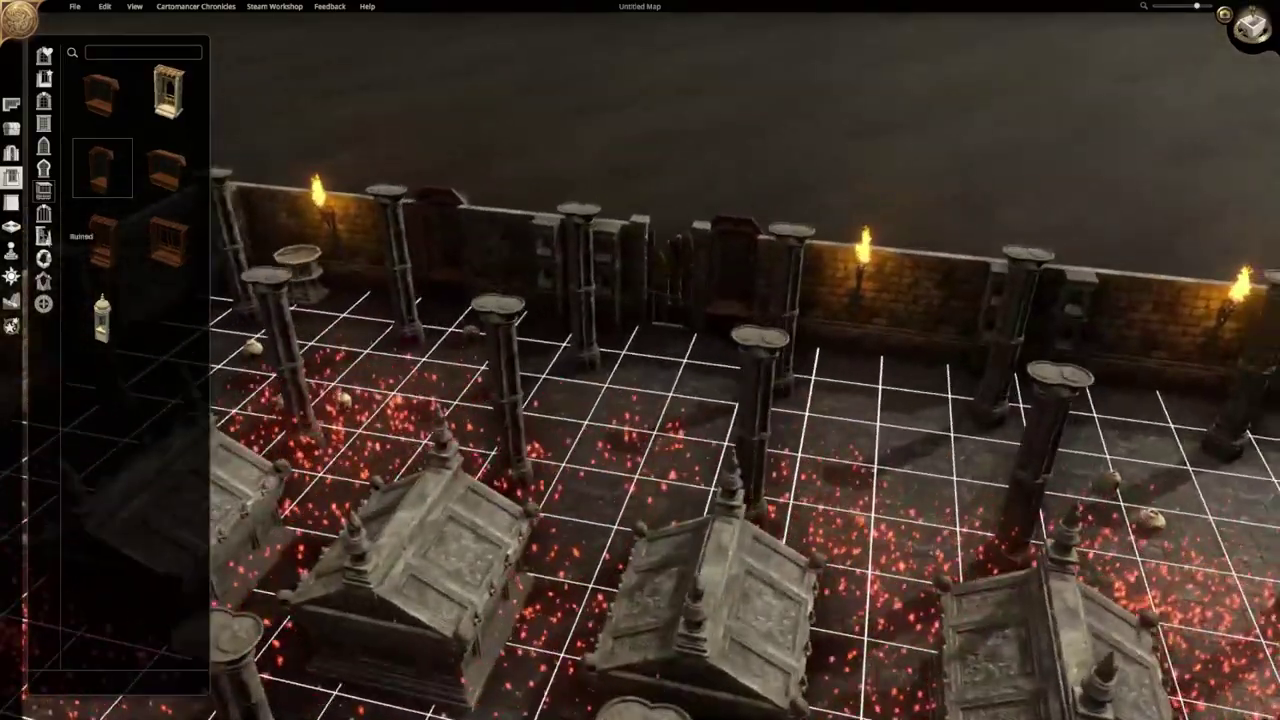
Try the solid Iron Bannister and the sandstone brick style on all walls of the chamber.
click(11, 202)
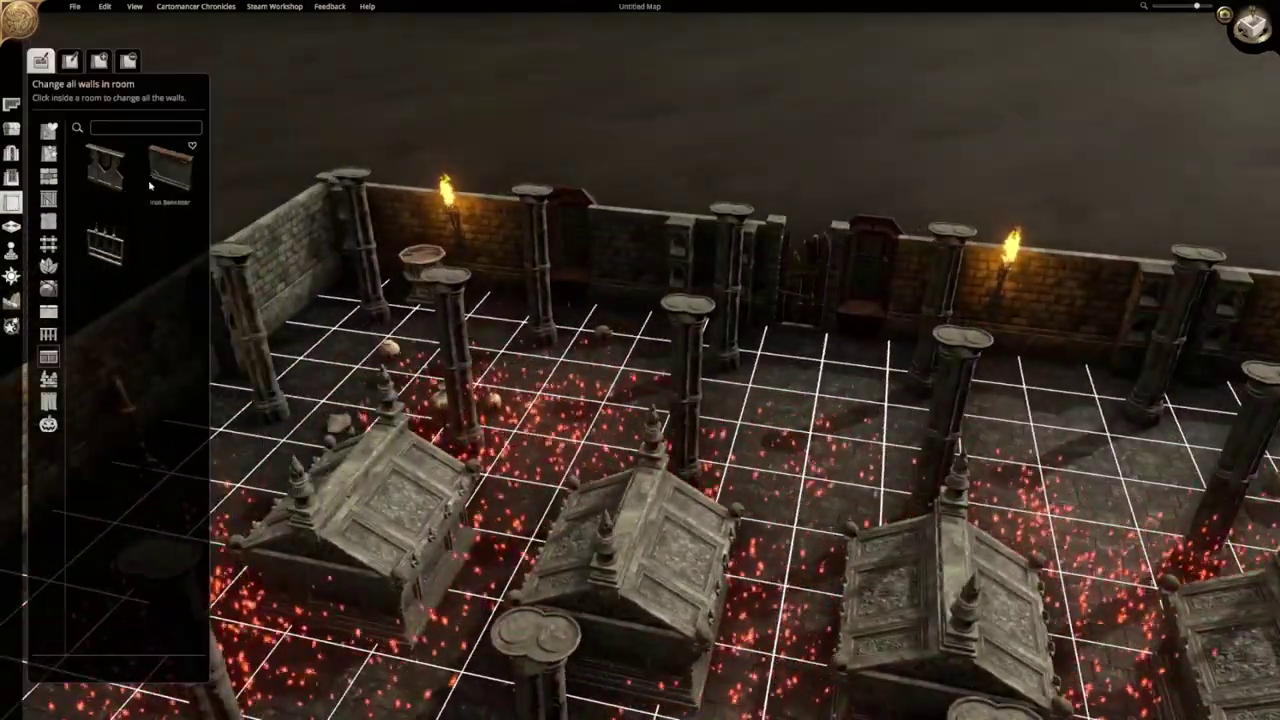
click(152, 183)
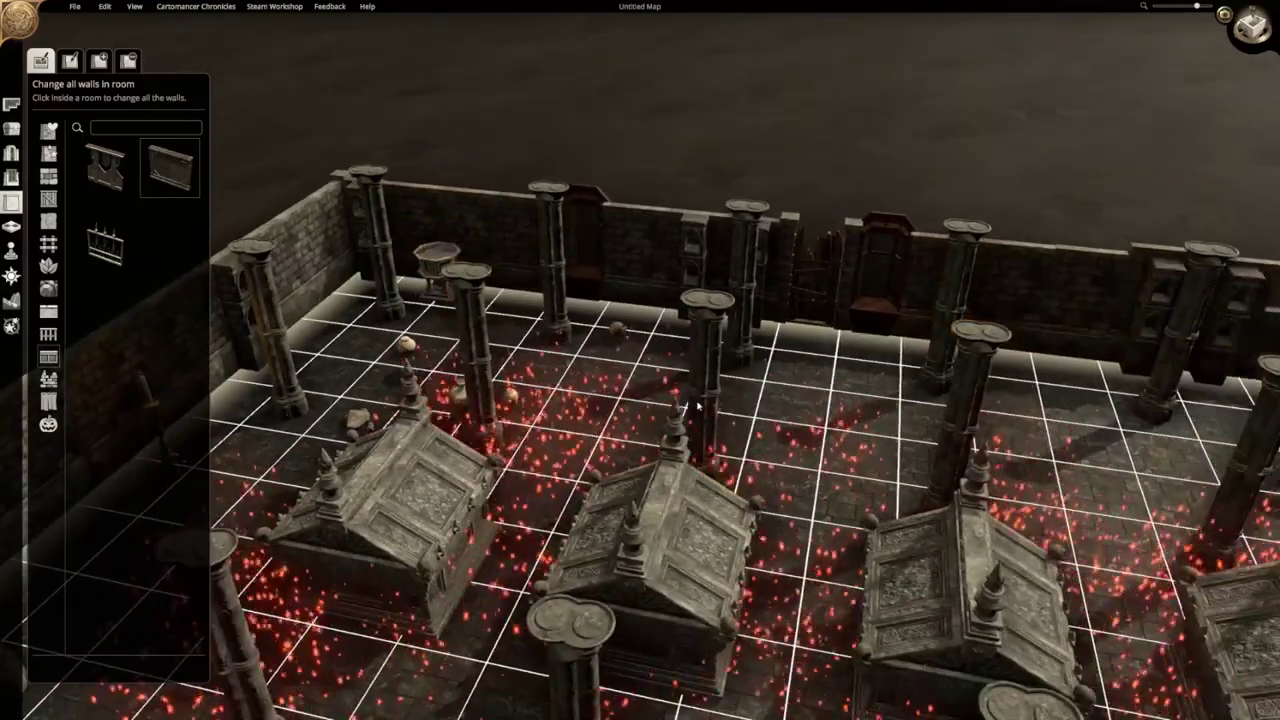
click(698, 406)
key(w)
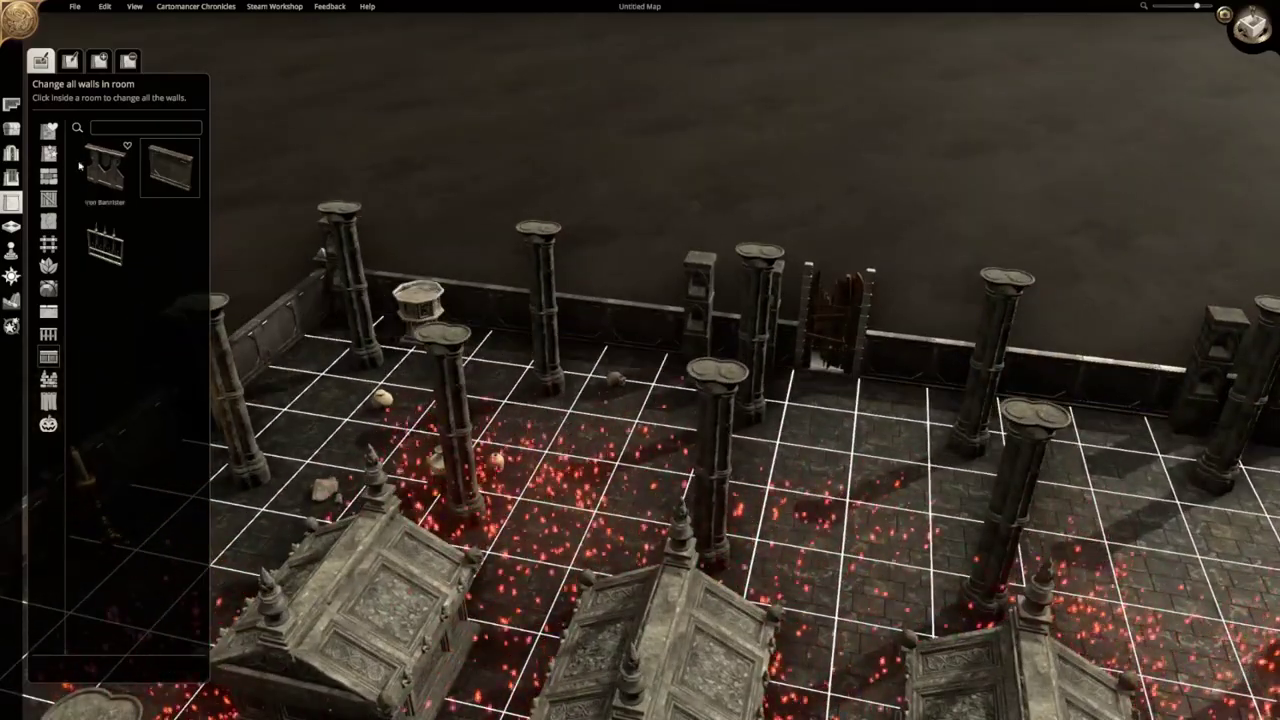
click(48, 176)
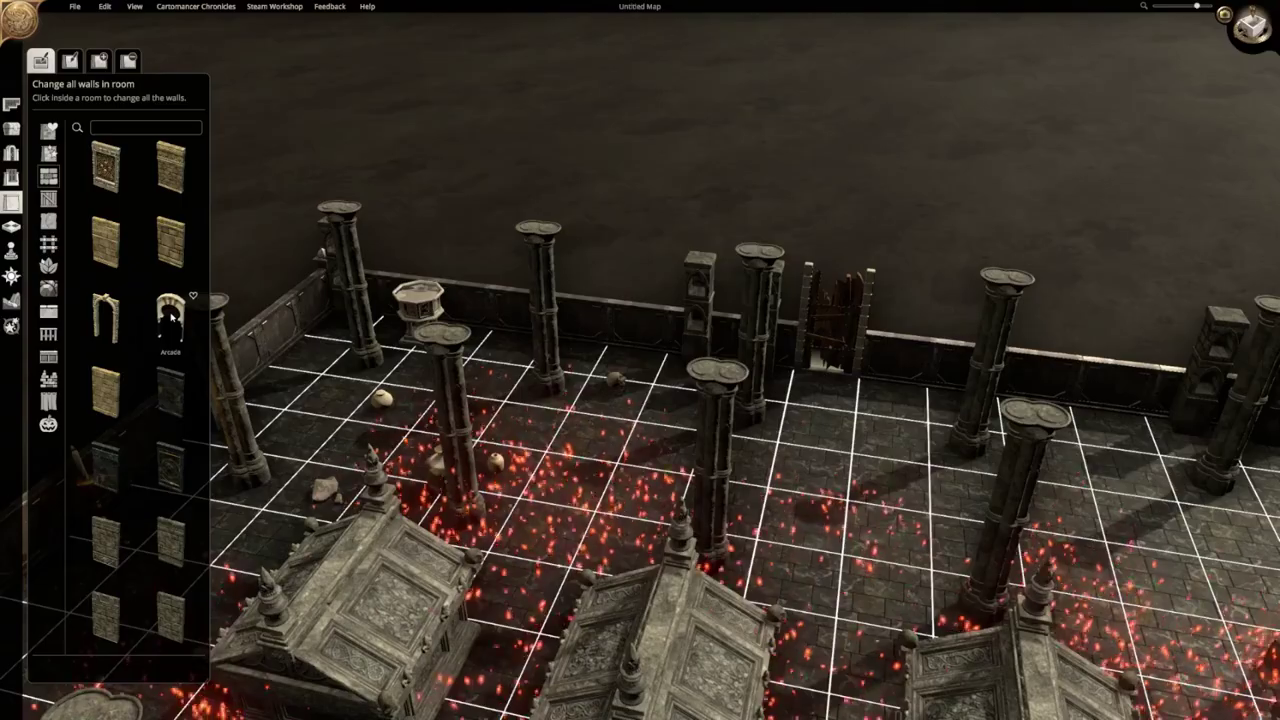
click(106, 388)
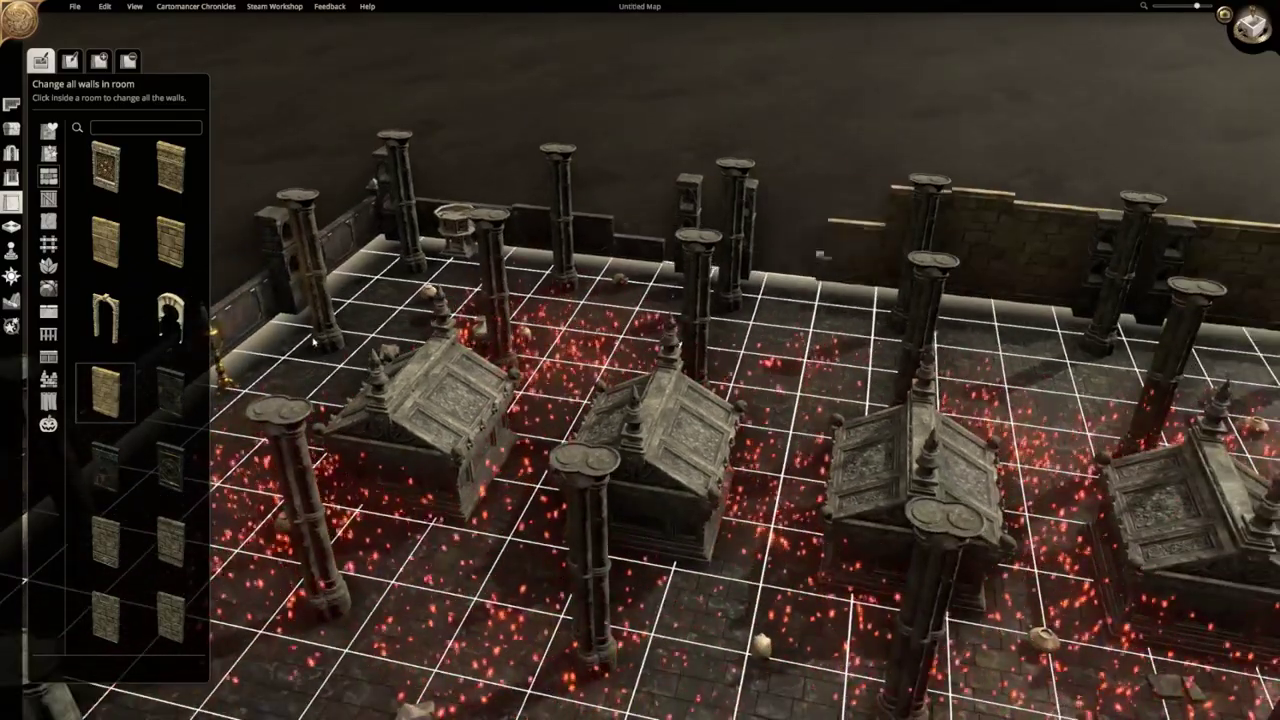
Try the Ice Bannister on the chamber's walls, and change all of them to red curtains.
click(48, 357)
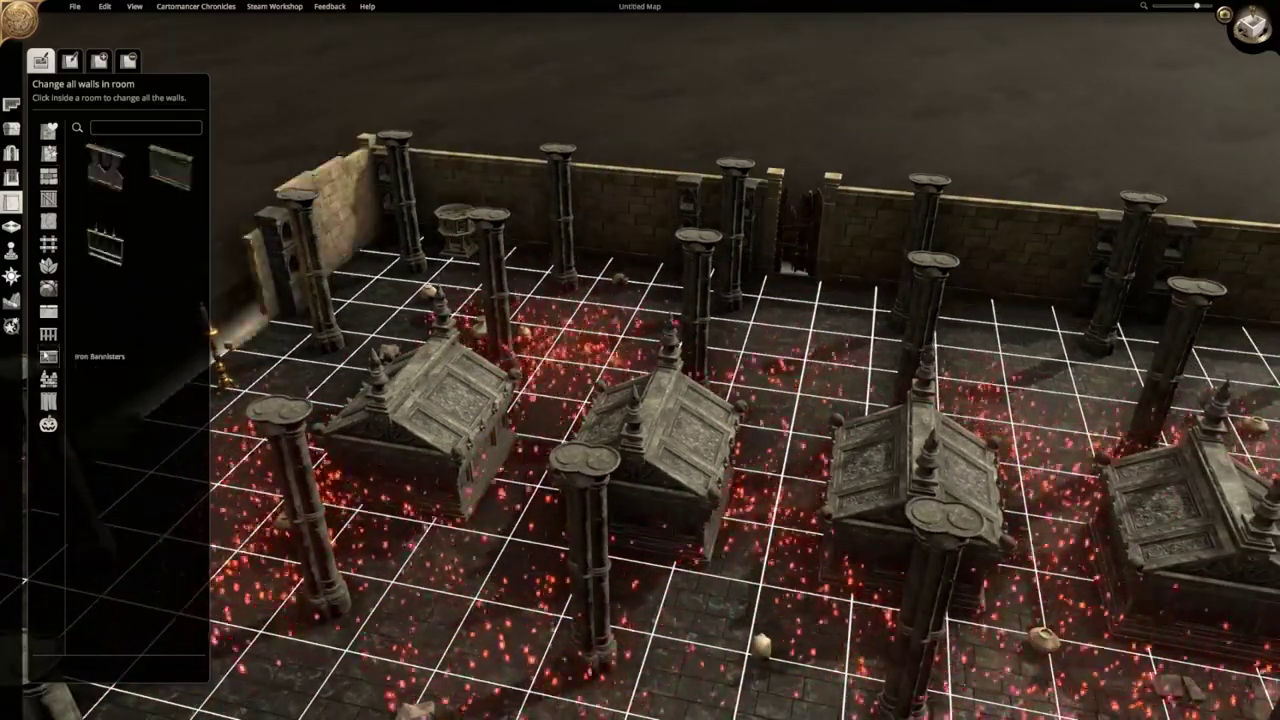
click(48, 333)
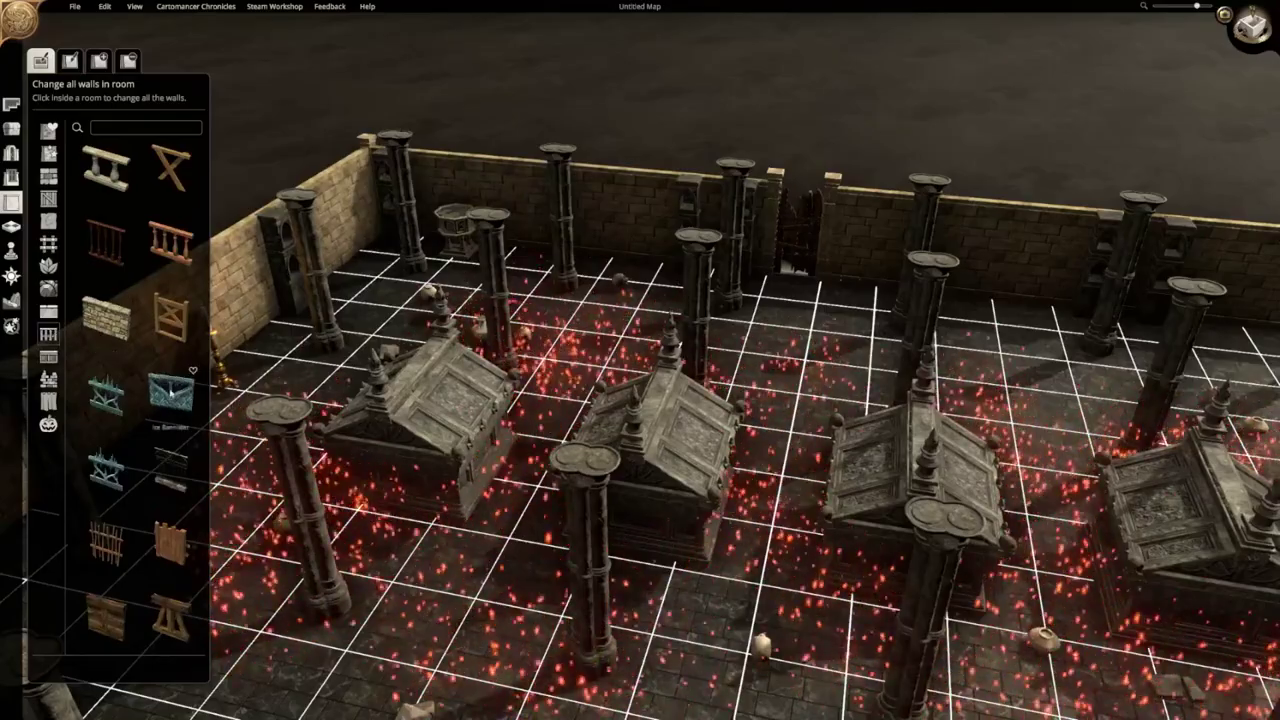
click(172, 393)
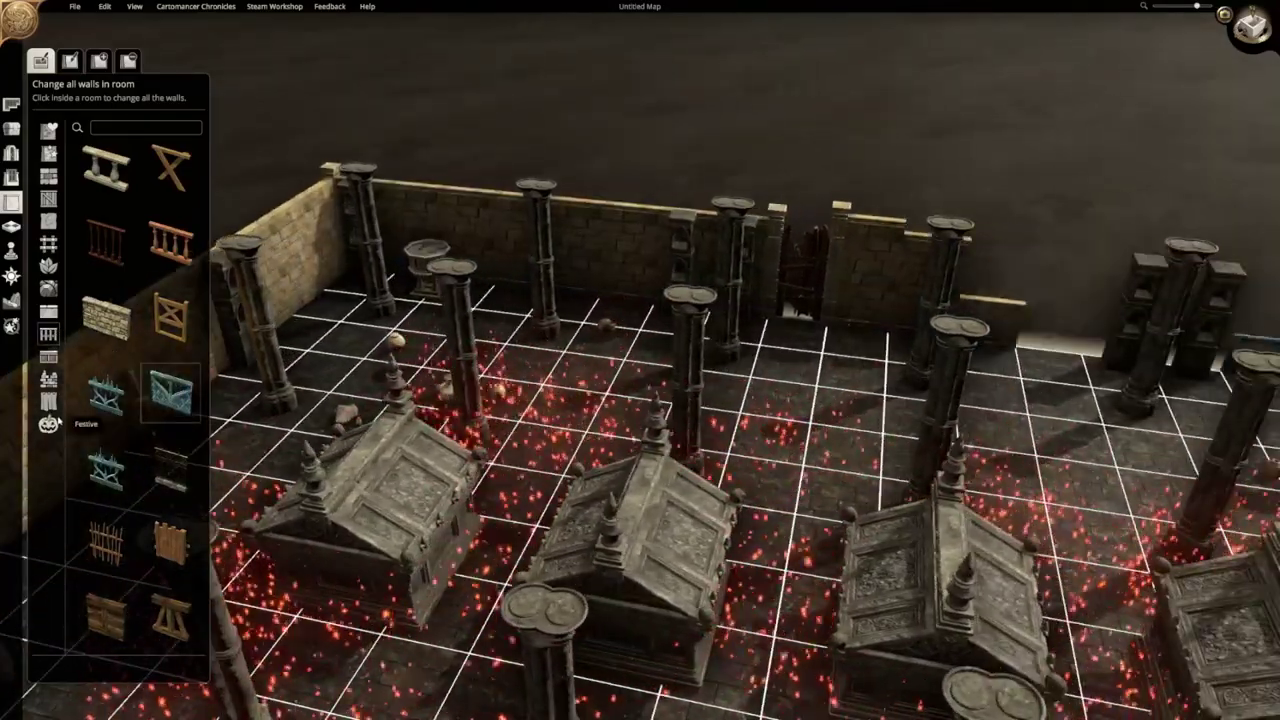
click(48, 130)
click(145, 202)
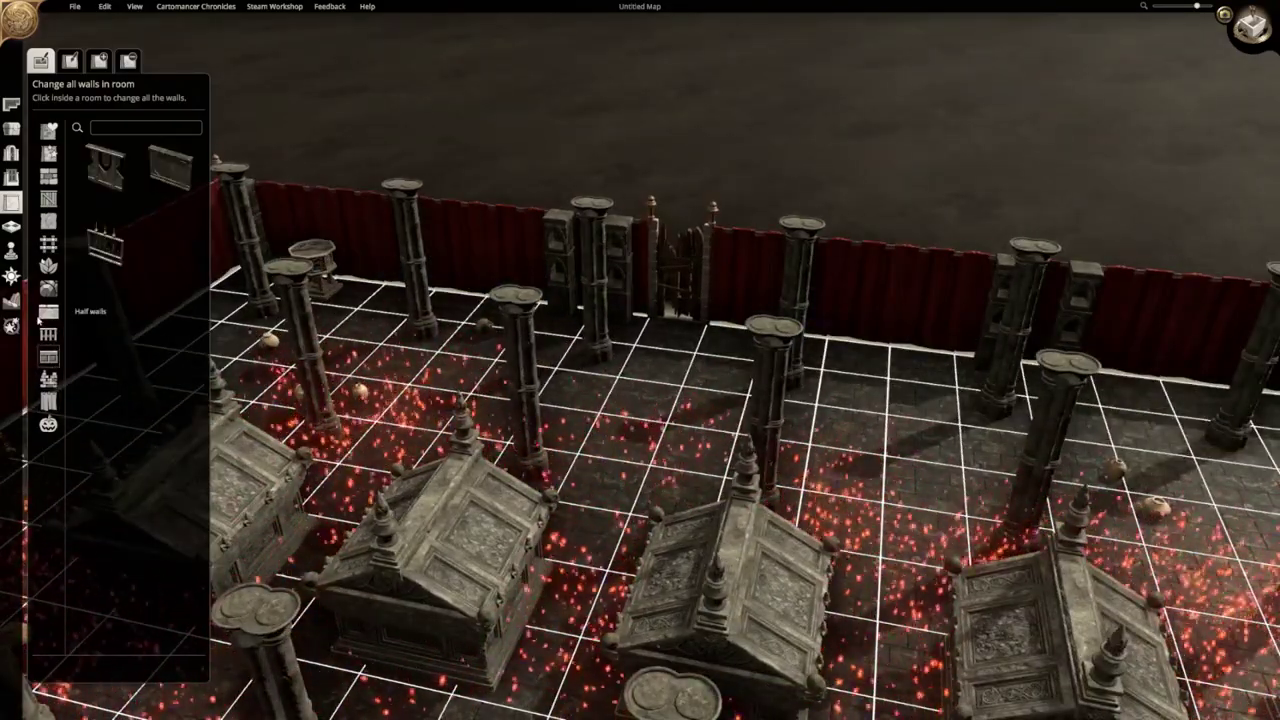
Place a small area of green Acid Canal in the chamber's corner around the column near the stone basin.
click(11, 226)
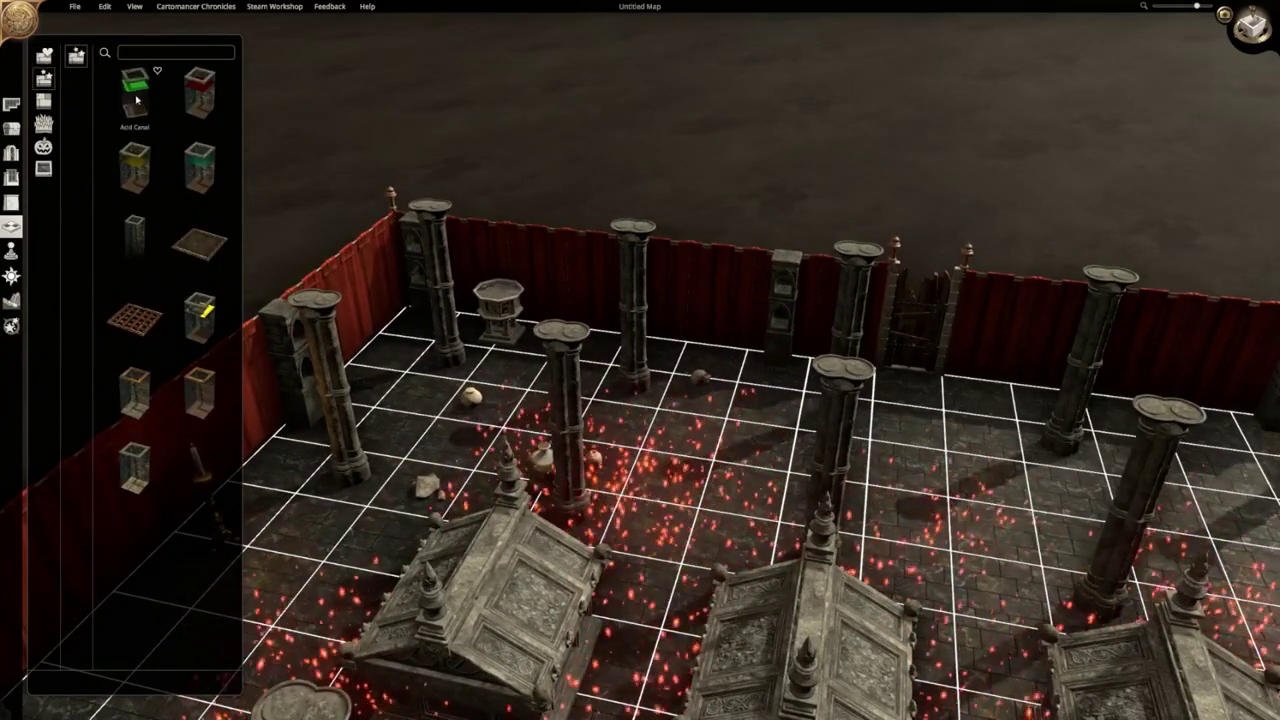
key(w)
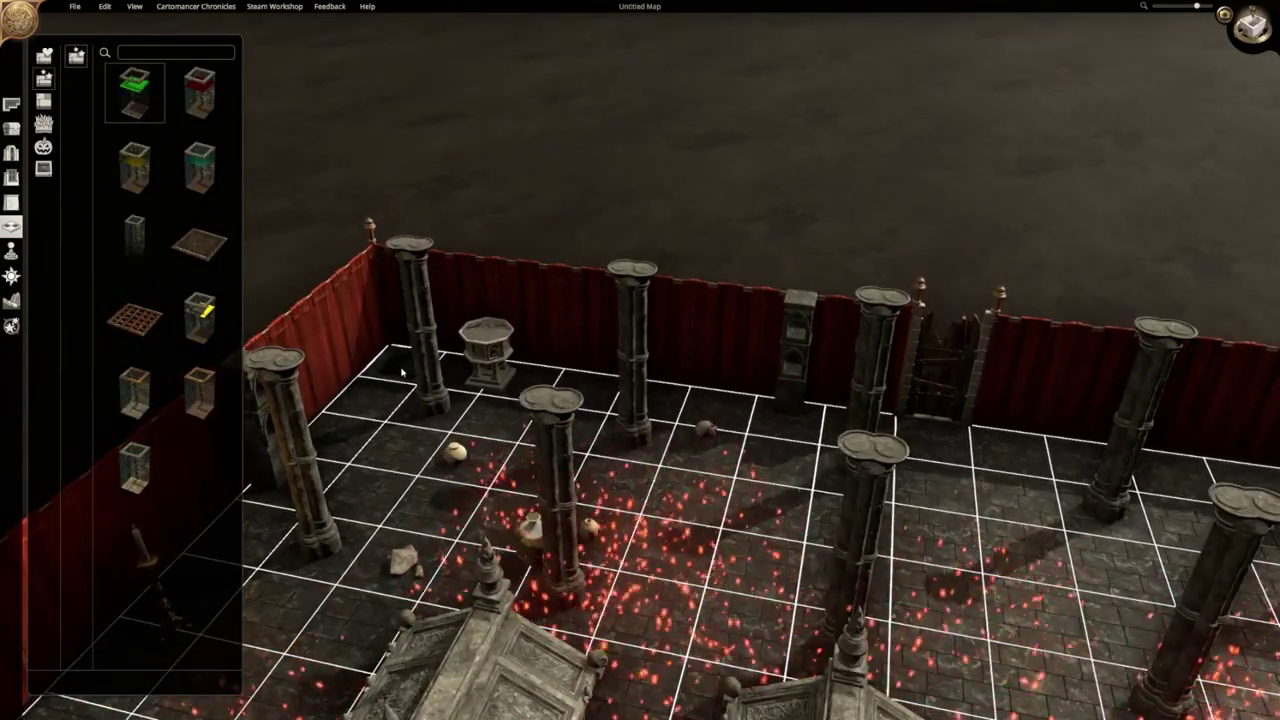
key(s)
key(d)
key(w)
key(a)
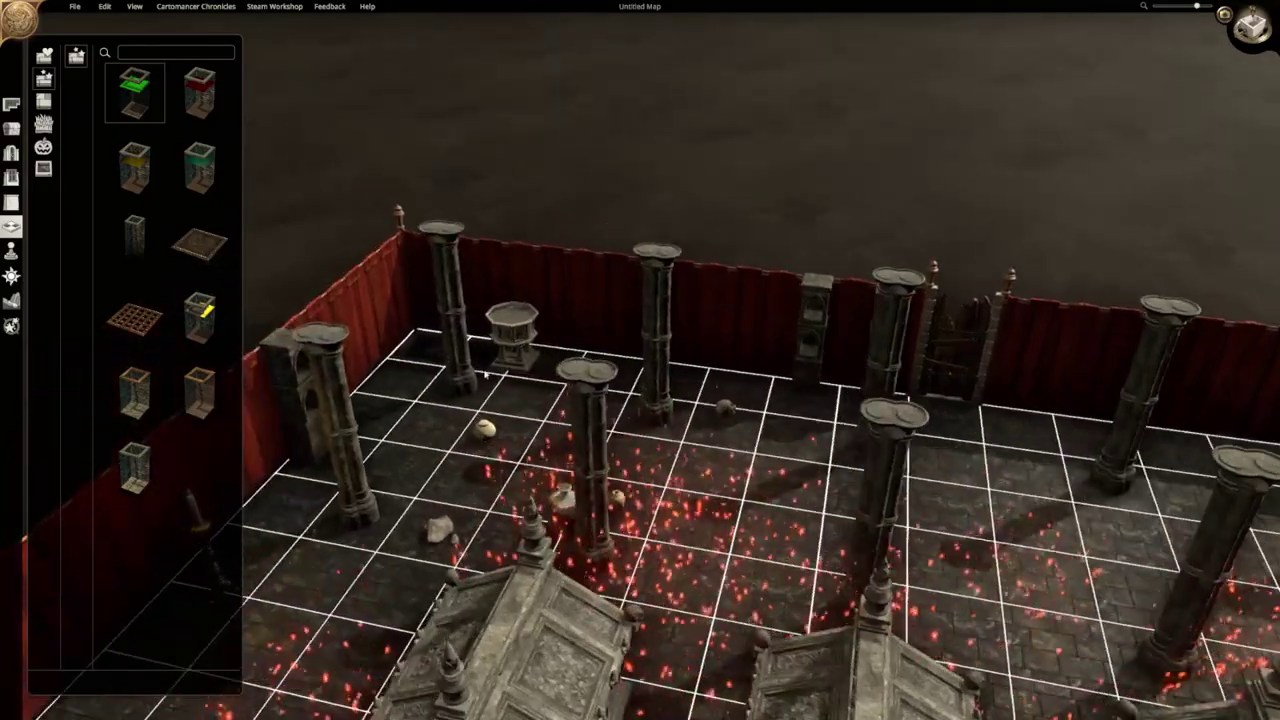
scroll(410, 390, down, 2)
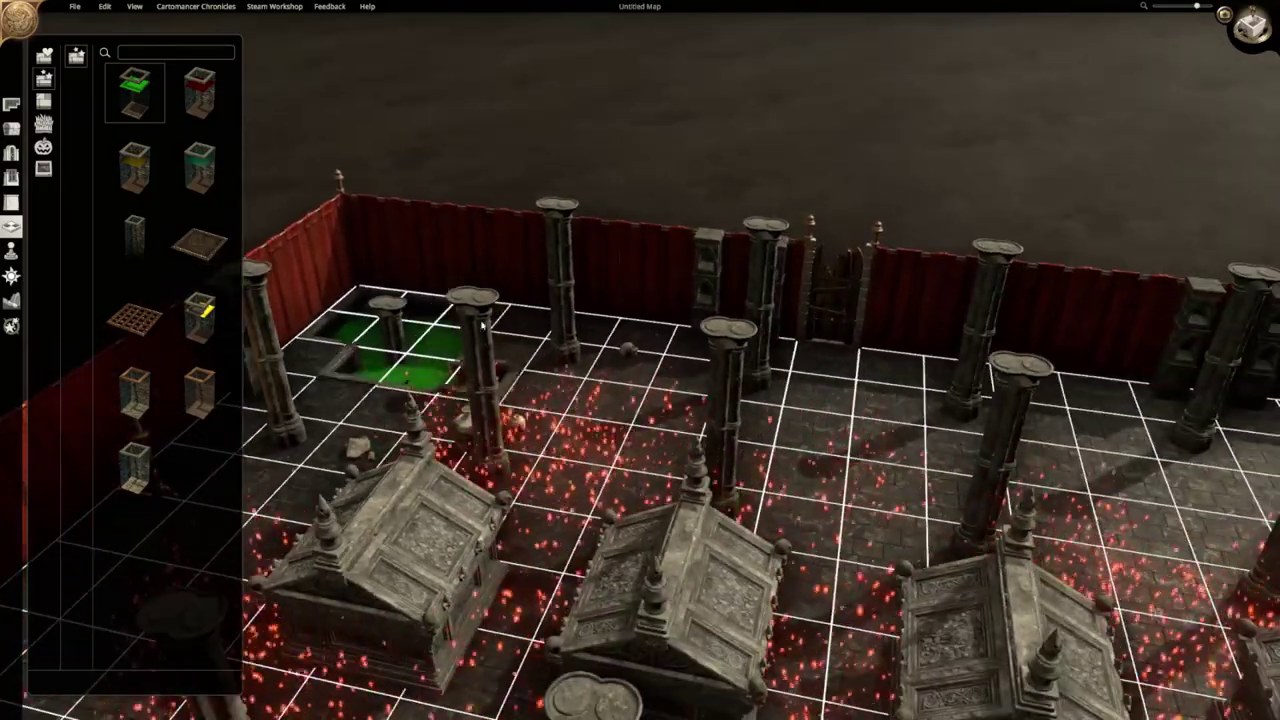
Extend the Acid Canal over a large rectangle through the middle of the chamber, beneath the row of tombs.
key(d)
key(s)
mouse_move(517, 347)
mouse_down()
mouse_move(628, 335)
mouse_move(678, 368)
mouse_move(715, 433)
mouse_up()
key(s)
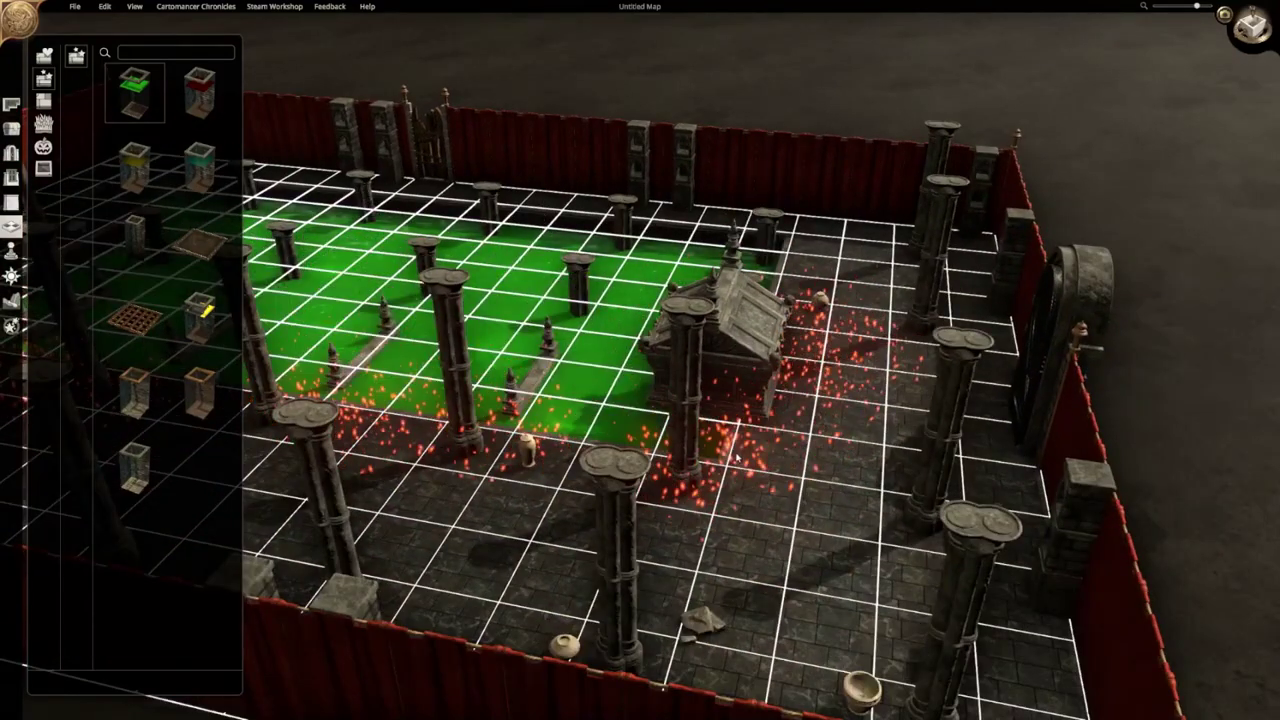
right_drag(774, 518, 198, 256)
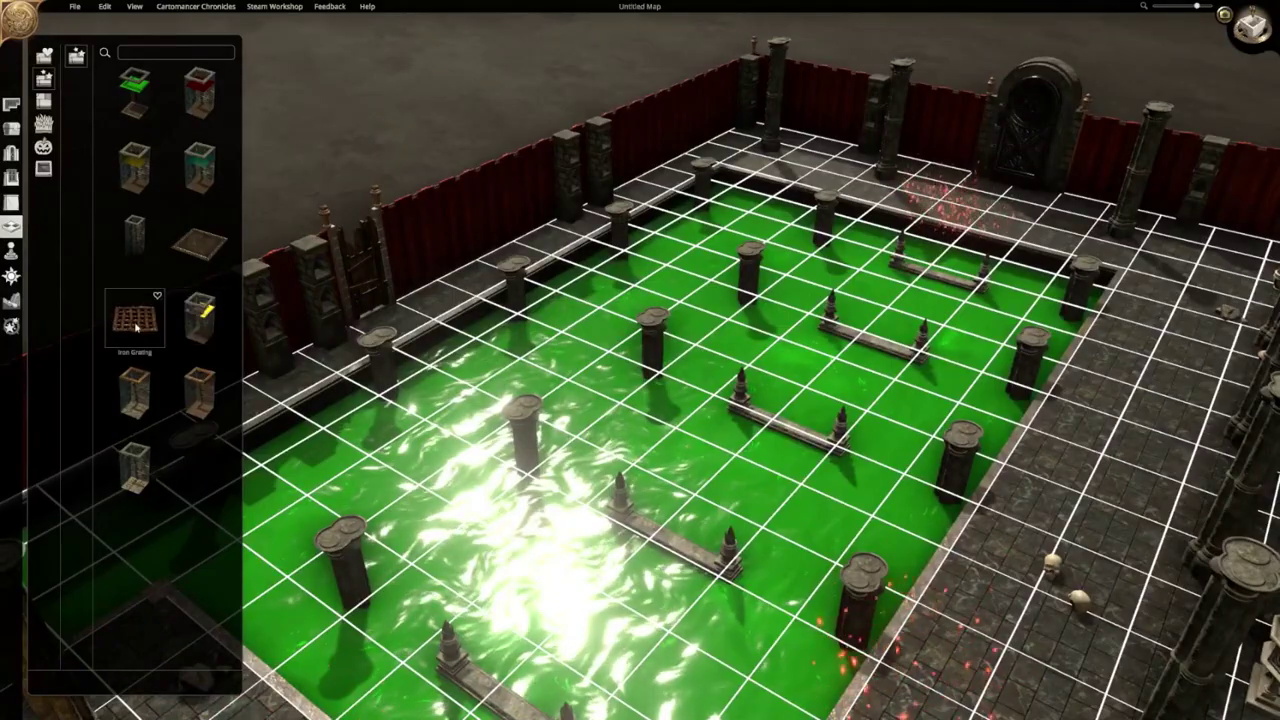
Lay strips of Iron Grating across both ends of the acid pool, under the outermost tombs.
click(136, 320)
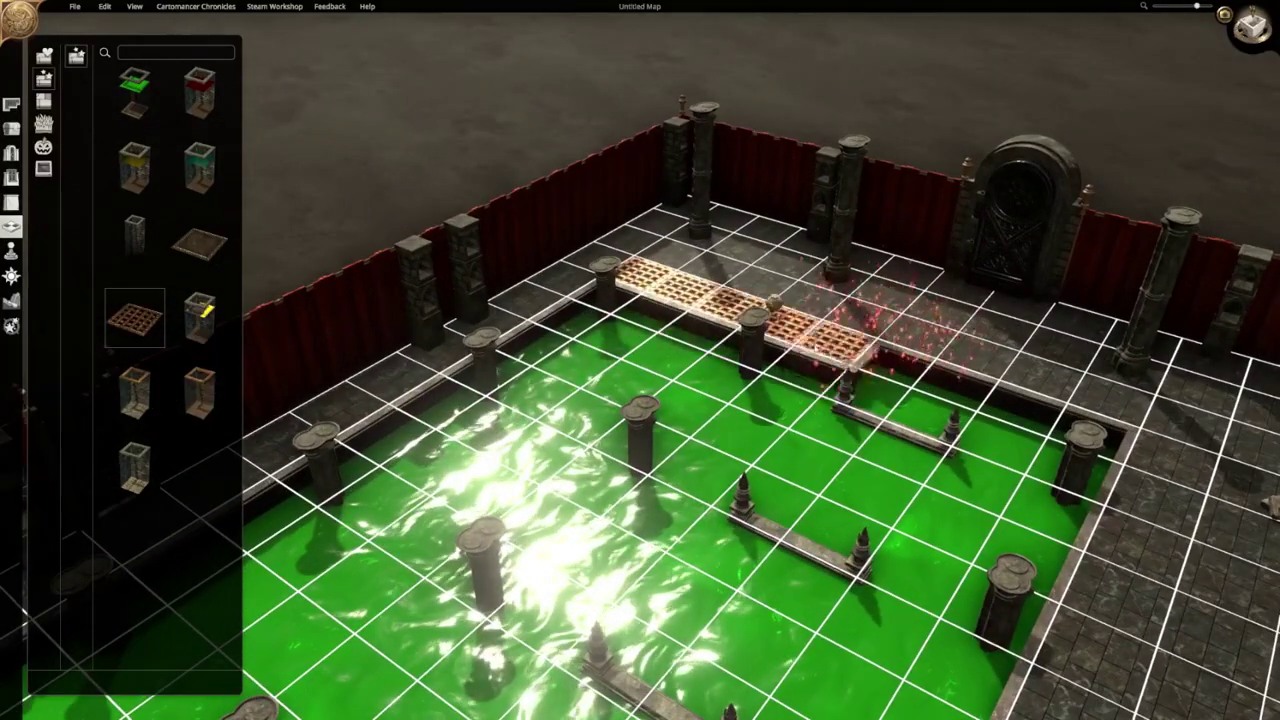
drag(1056, 429, 1058, 428)
key(s)
key(a)
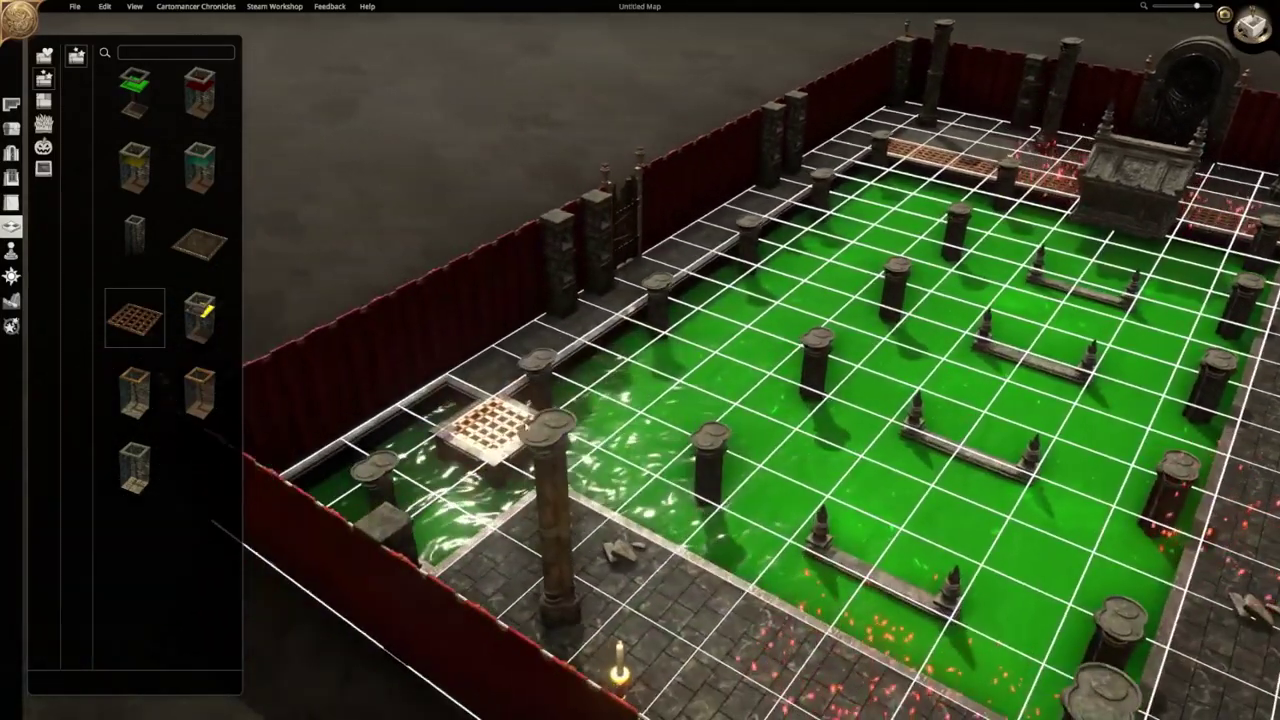
key(d)
drag(474, 396, 685, 566)
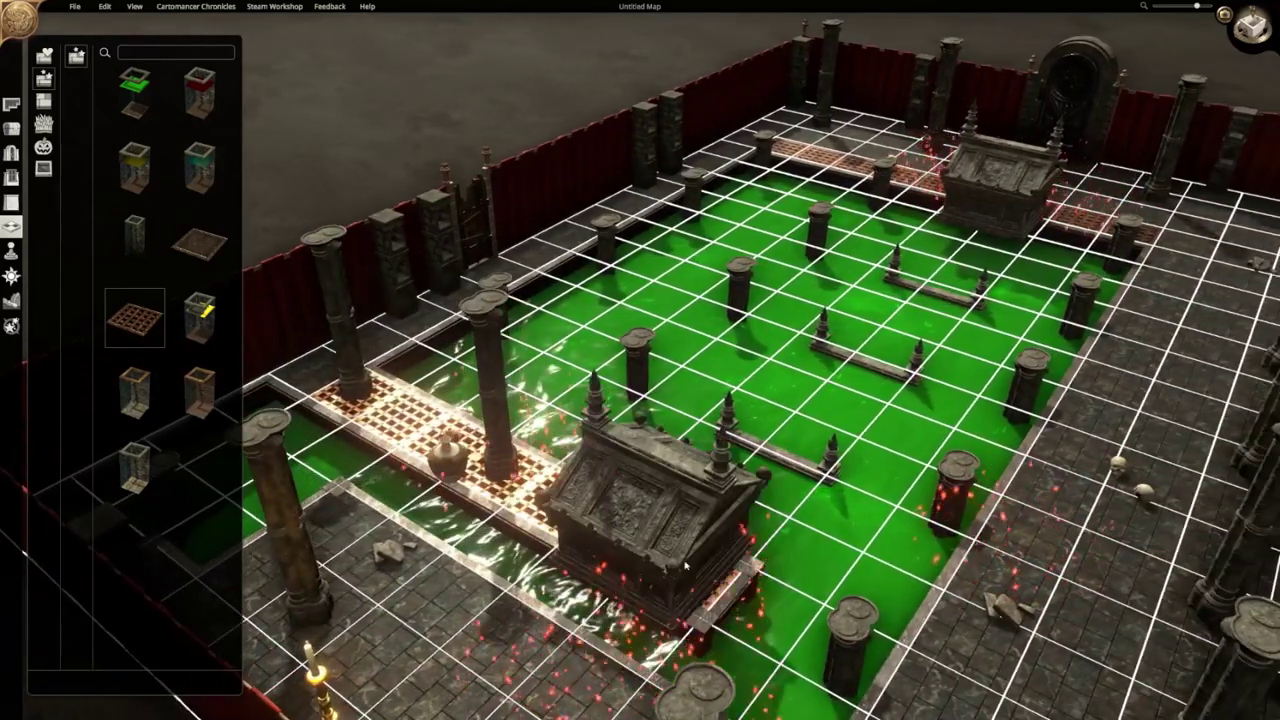
key(a)
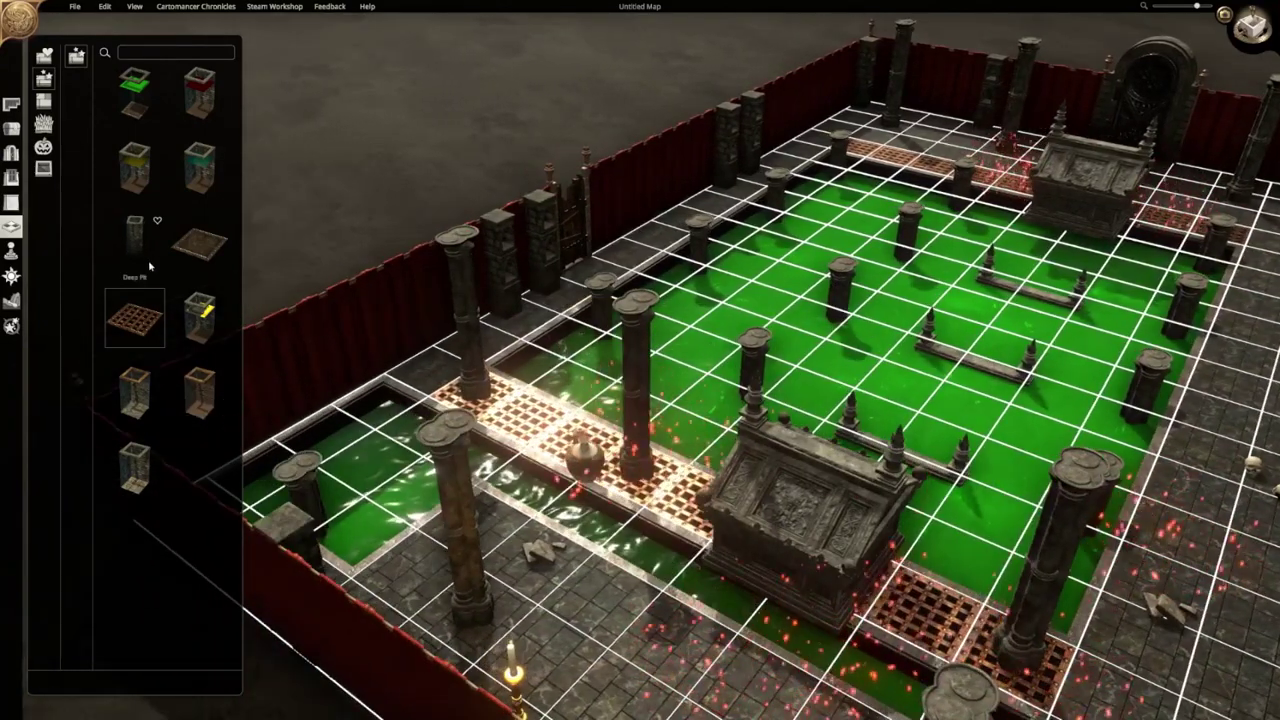
Cut a rectangular Deep Pit into the middle of the acid pool.
click(149, 262)
key(d)
key(w)
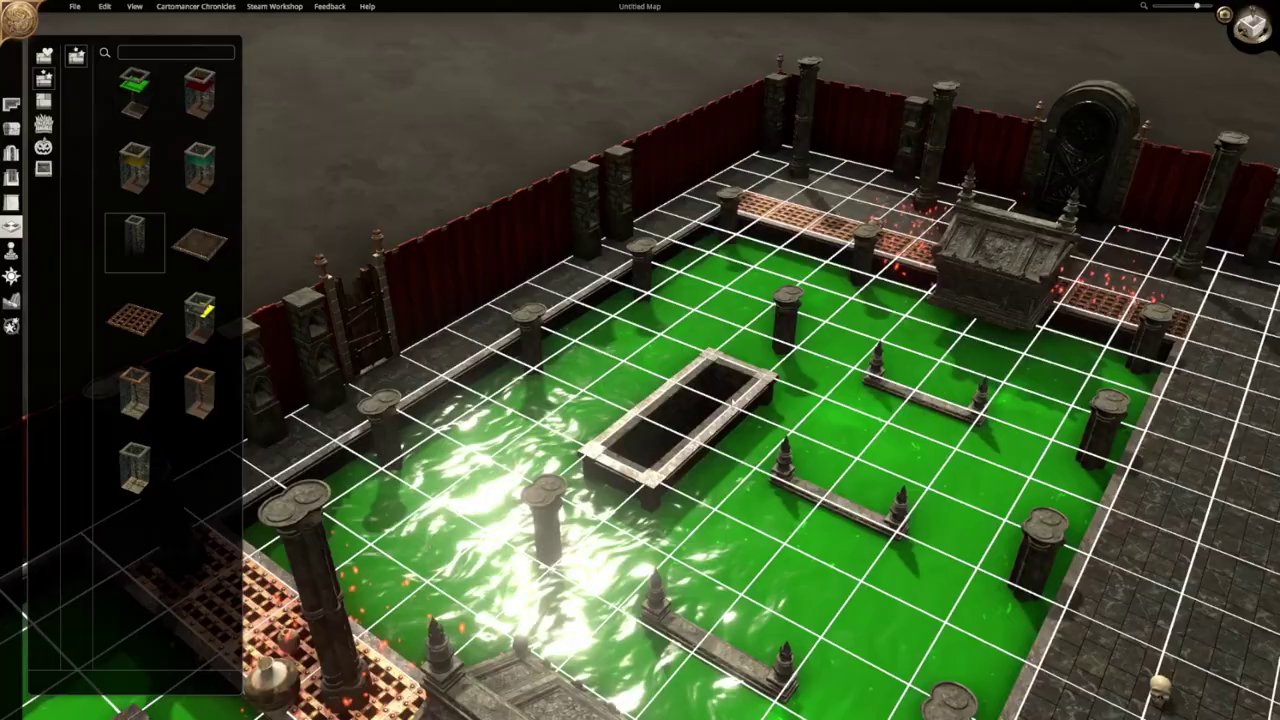
middle_drag(965, 447, 585, 455)
Pave the floor around the tombs at one end of the acid pool with reddish-brown tiles.
click(44, 102)
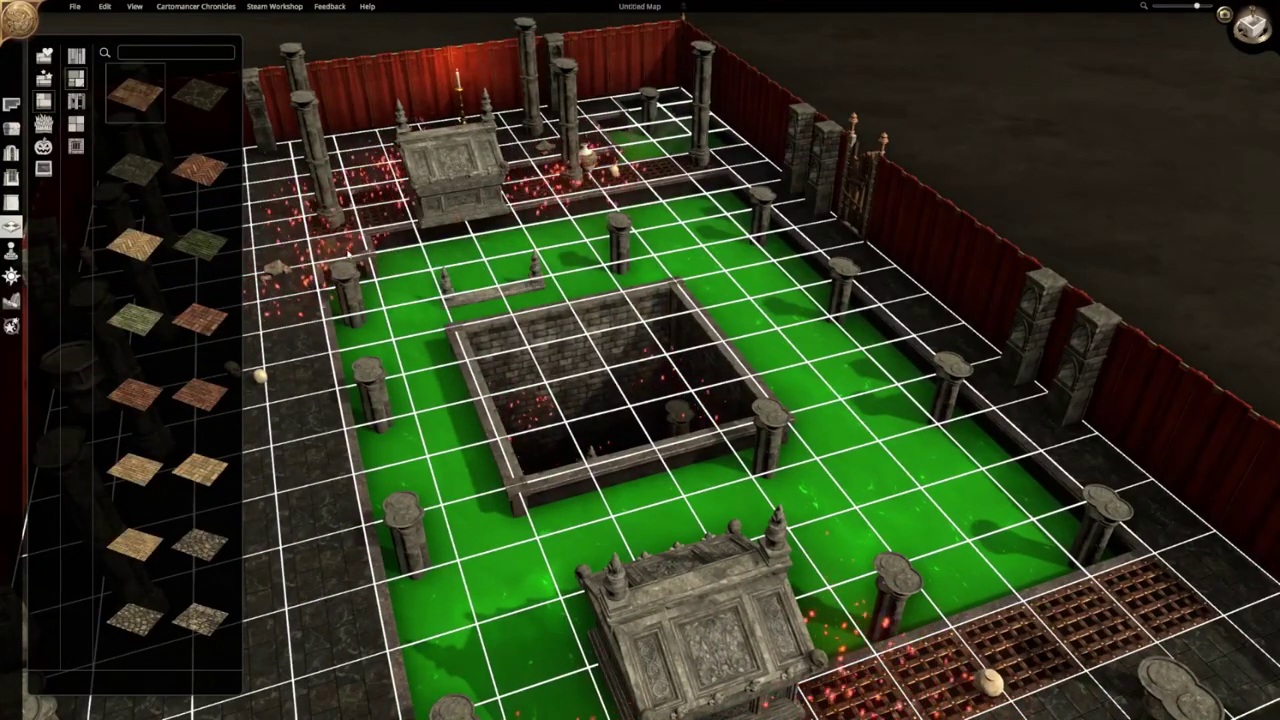
key(w)
middle_drag(741, 205, 490, 260)
key(s)
key(d)
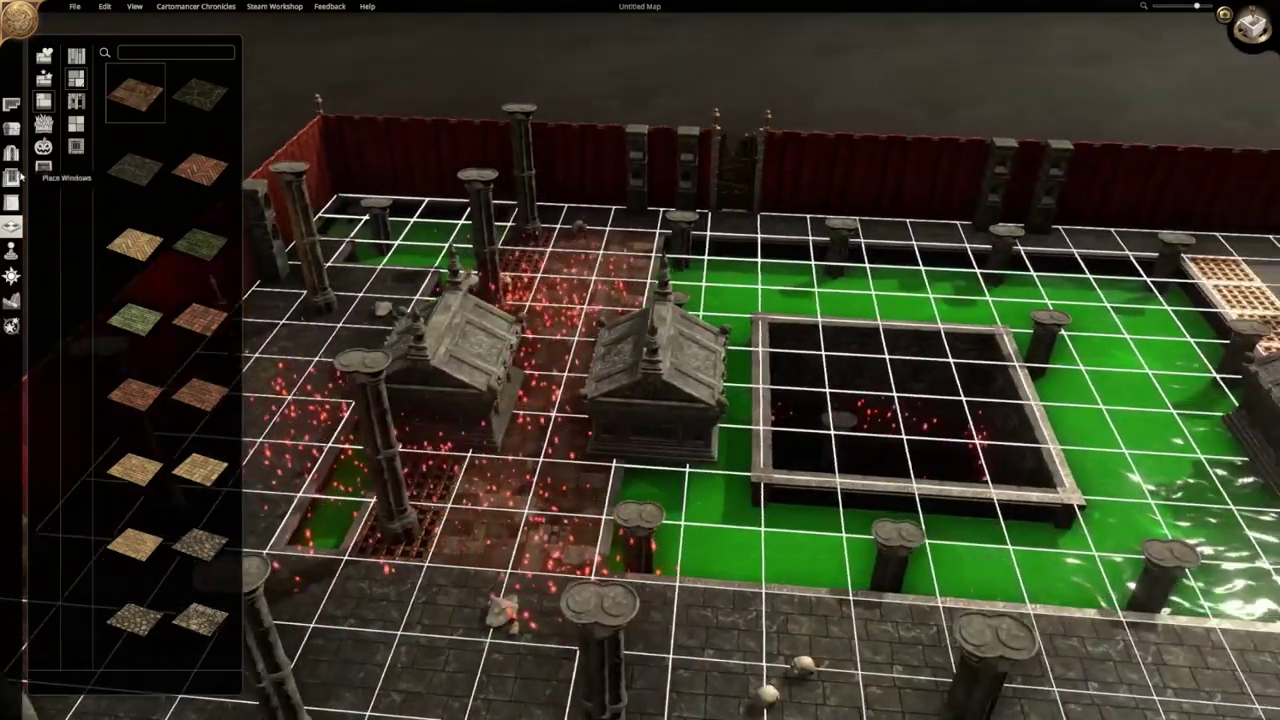
Cover the back half of the chamber's floor with the two orange festive tiles, gridded on one side and round-patterned on the other.
click(44, 148)
key(d)
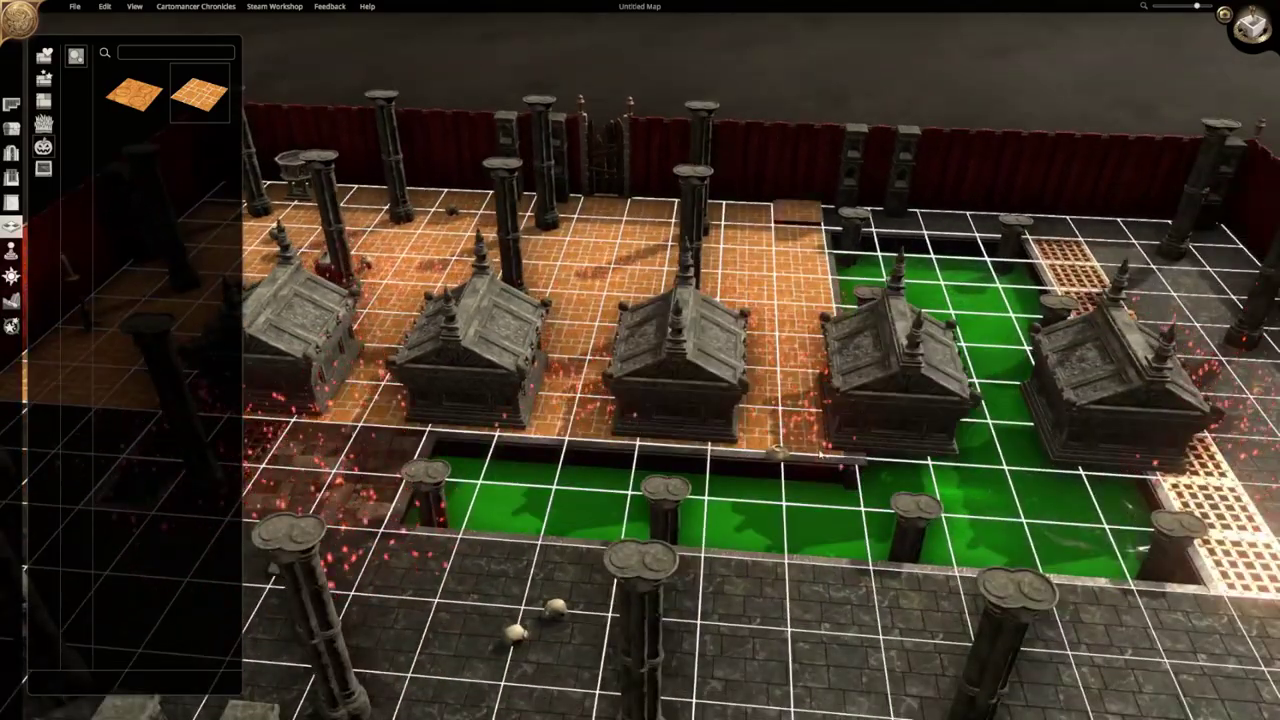
scroll(548, 235, up, 3)
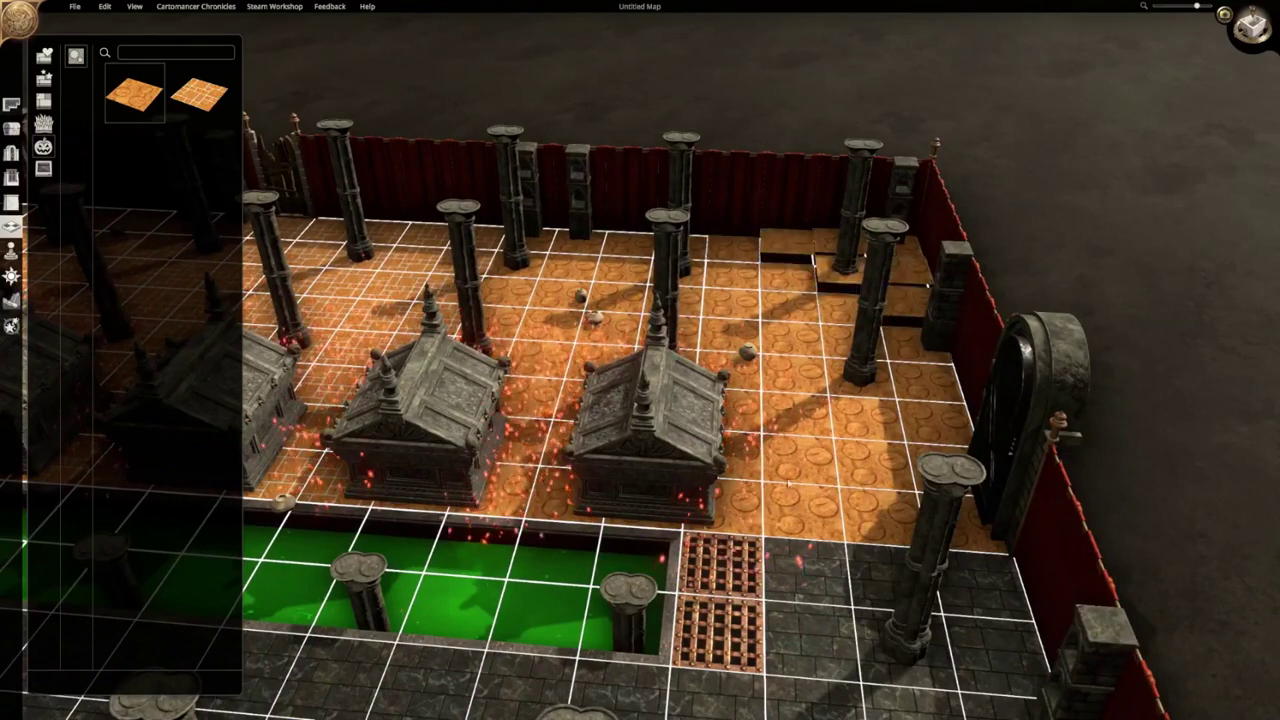
key(a)
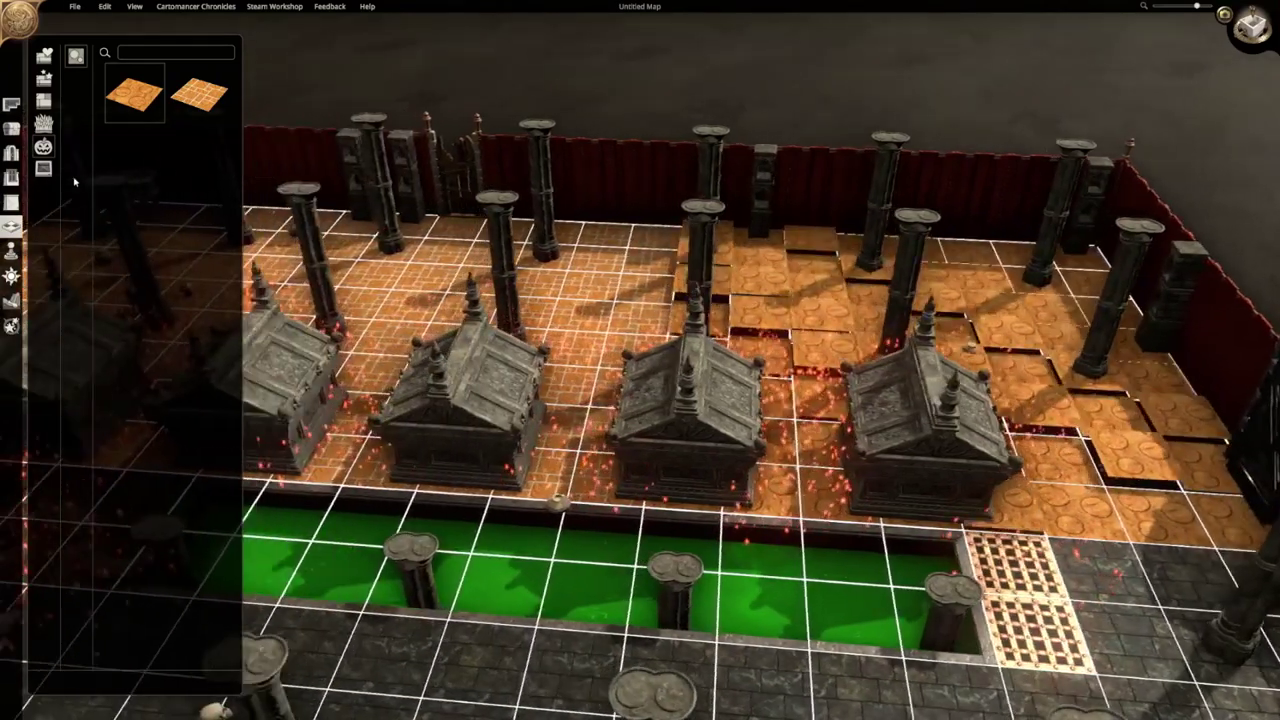
click(44, 169)
click(46, 105)
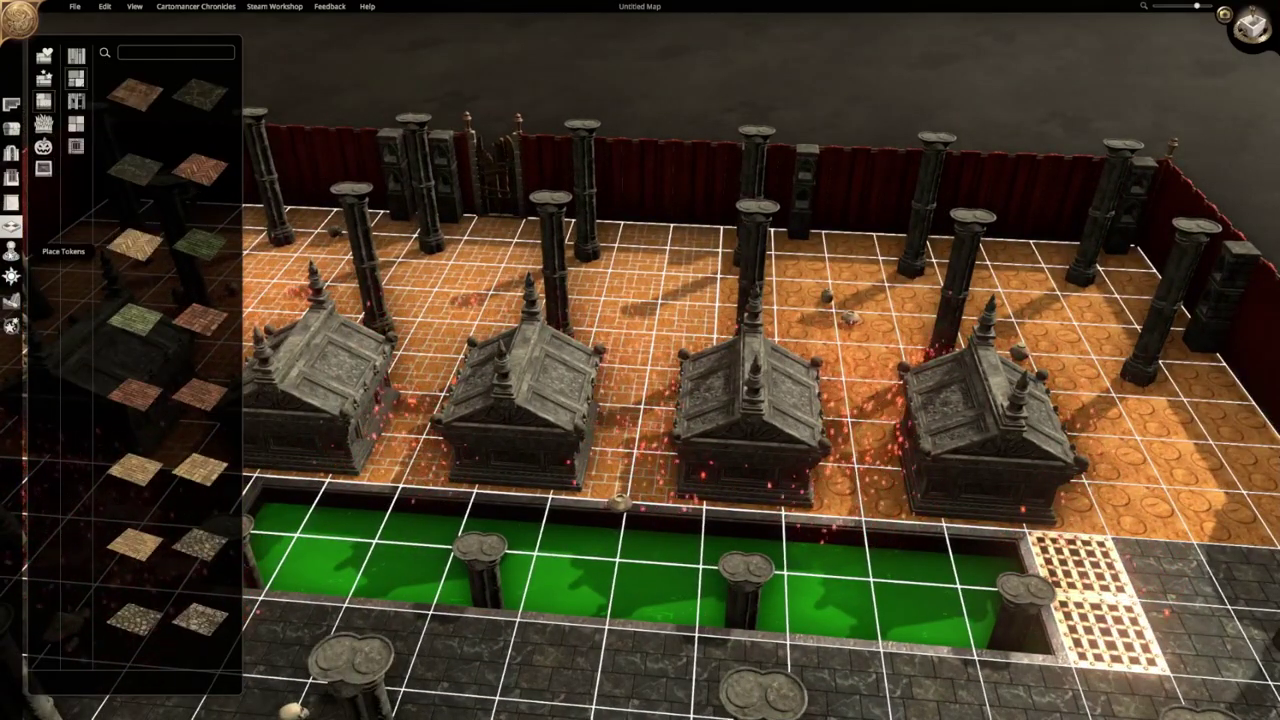
click(12, 226)
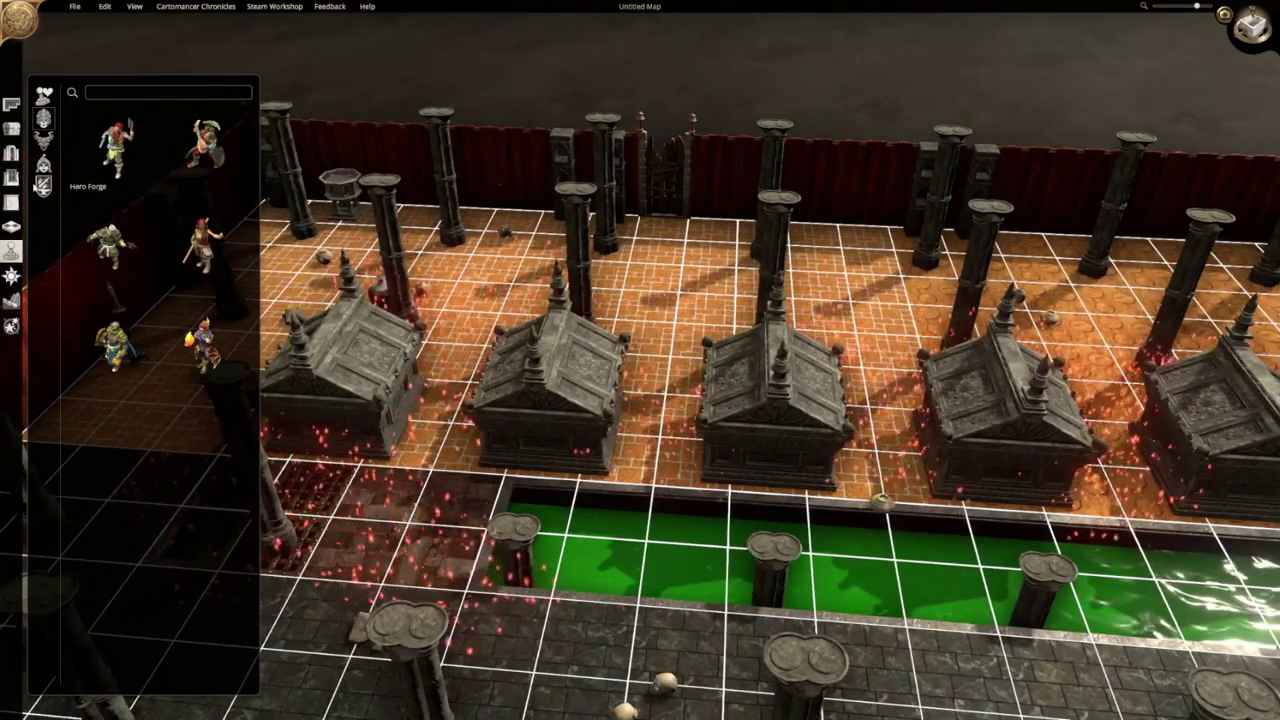
click(13, 177)
click(12, 153)
click(12, 129)
Generate a large rectangular room with the Village theme and the Alley room type.
click(13, 107)
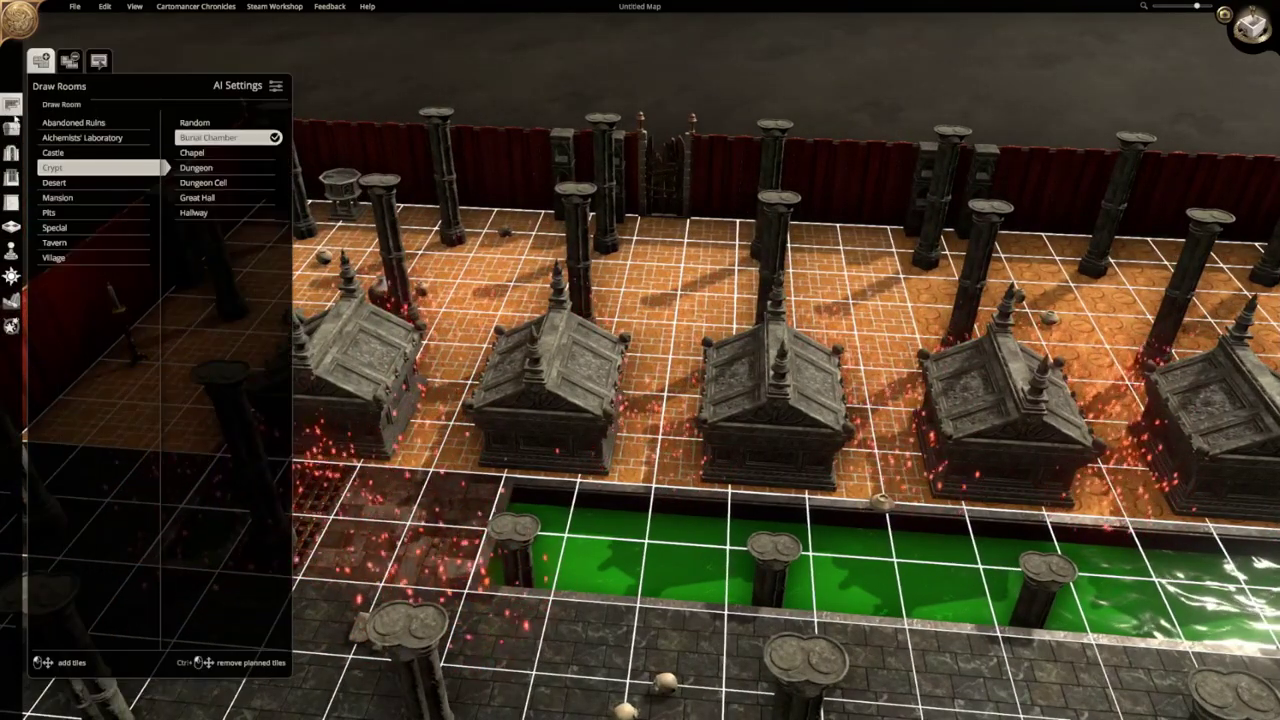
click(71, 214)
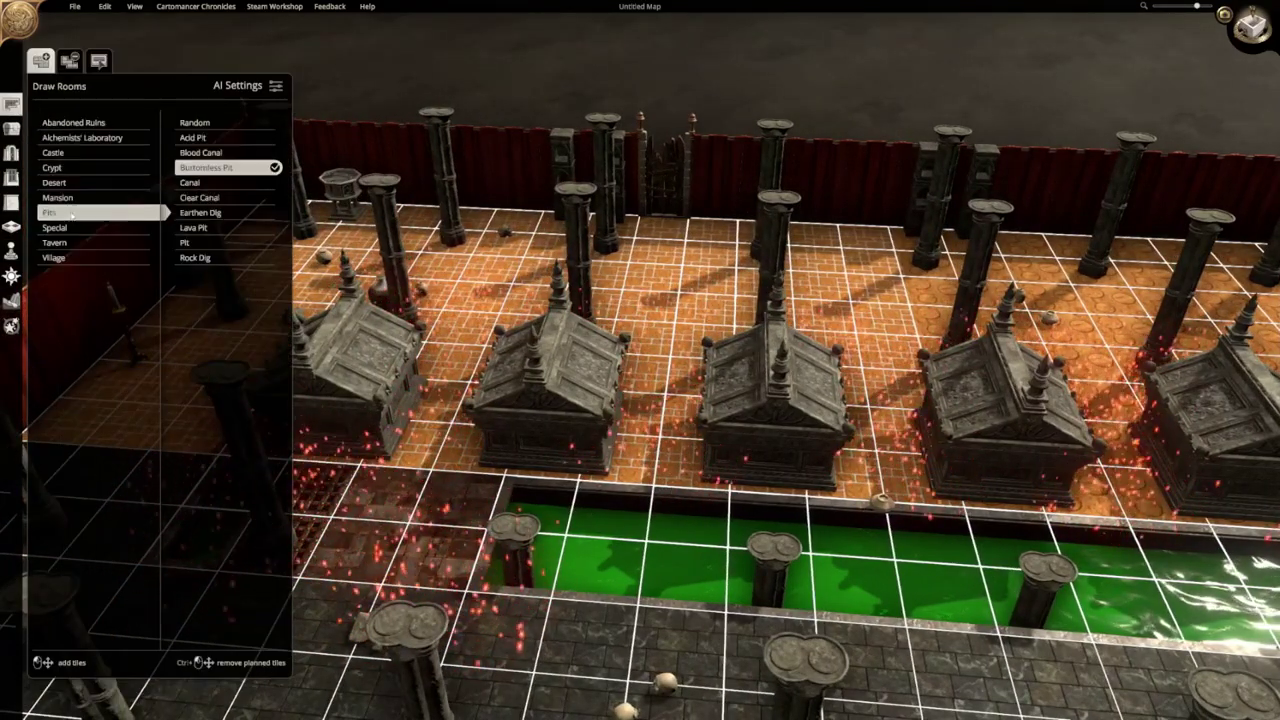
click(70, 258)
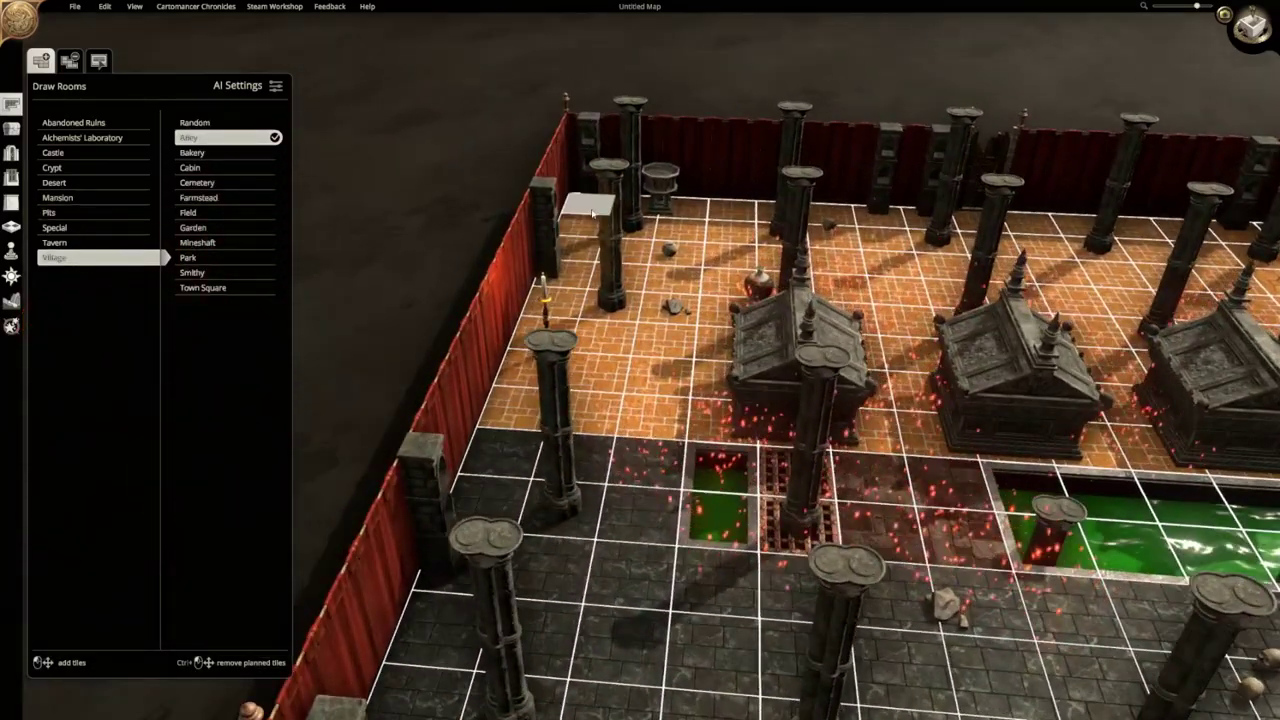
mouse_move(589, 204)
mouse_down()
mouse_move(690, 288)
mouse_move(1041, 427)
mouse_move(1036, 482)
mouse_up()
key(d)
click(577, 215)
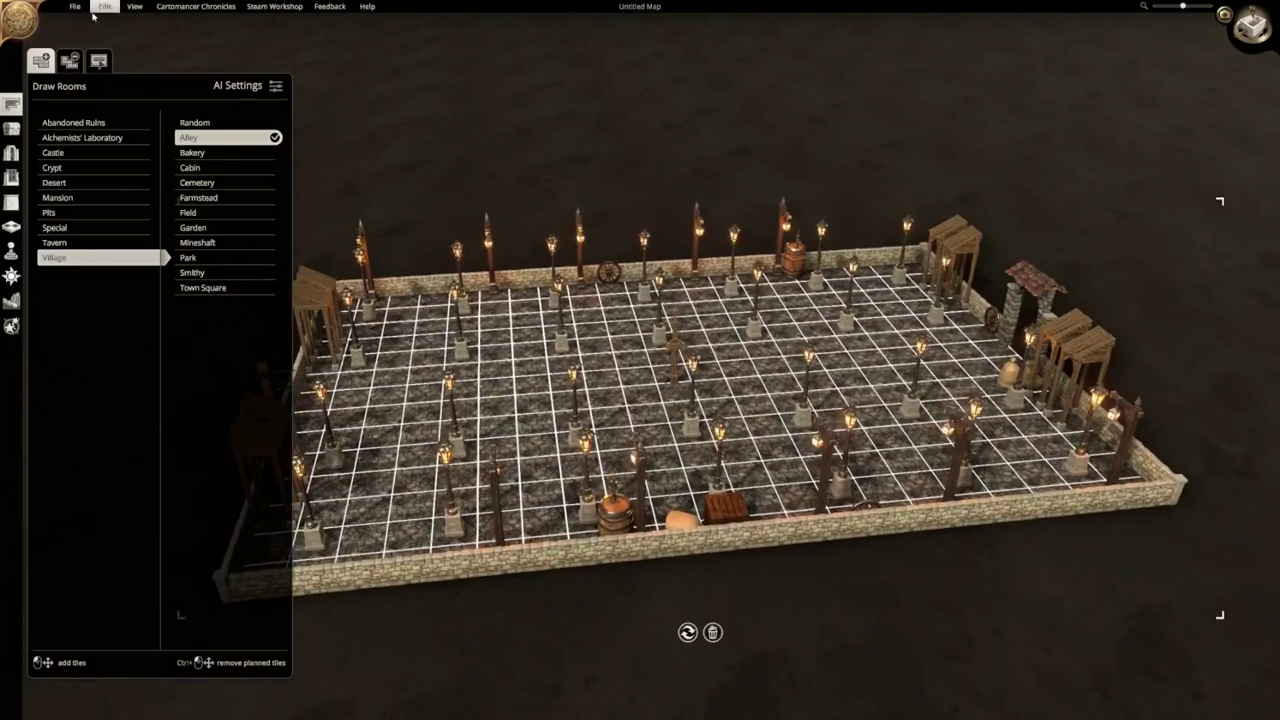
Review the map export settings, switch the format to Image Only, and close them without exporting.
click(88, 8)
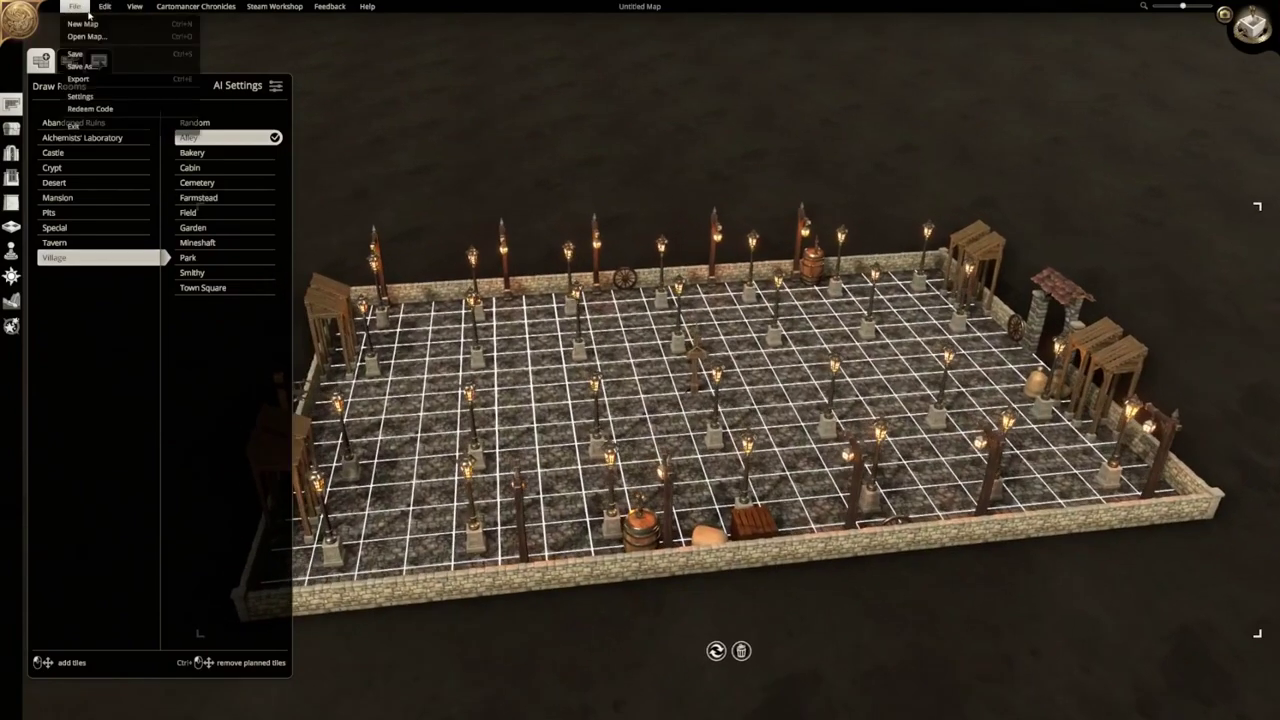
click(115, 80)
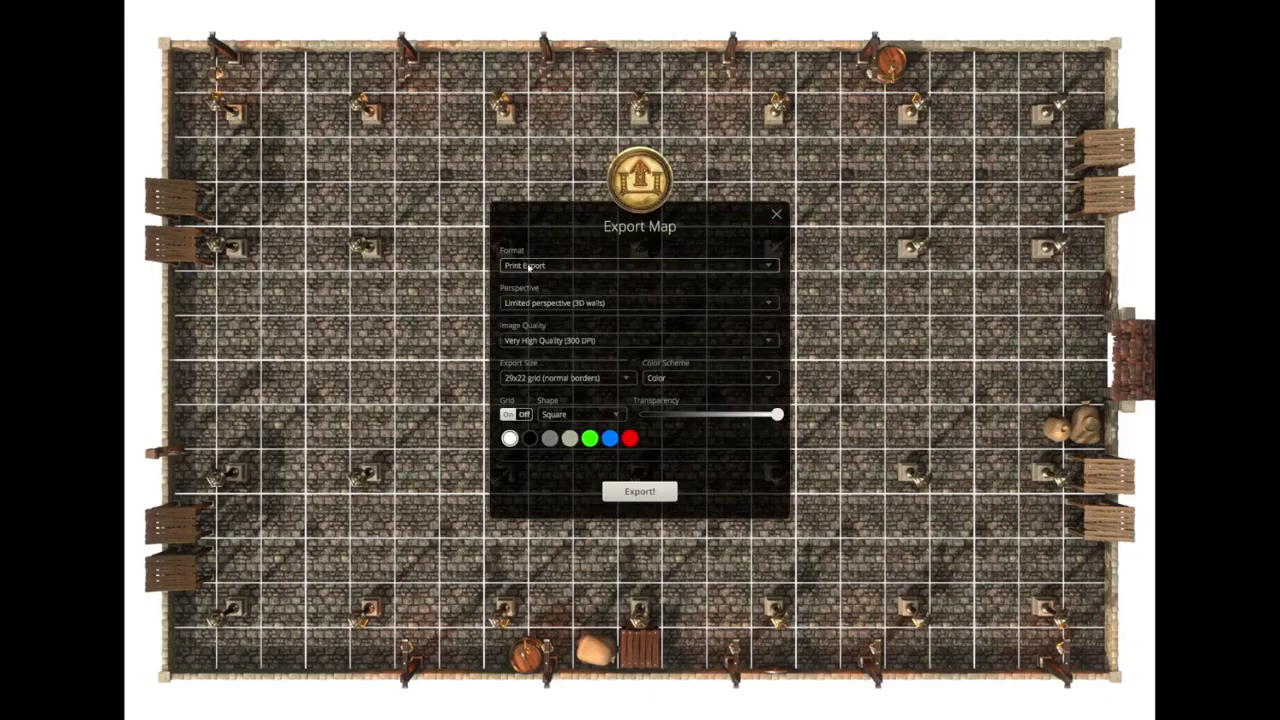
click(554, 367)
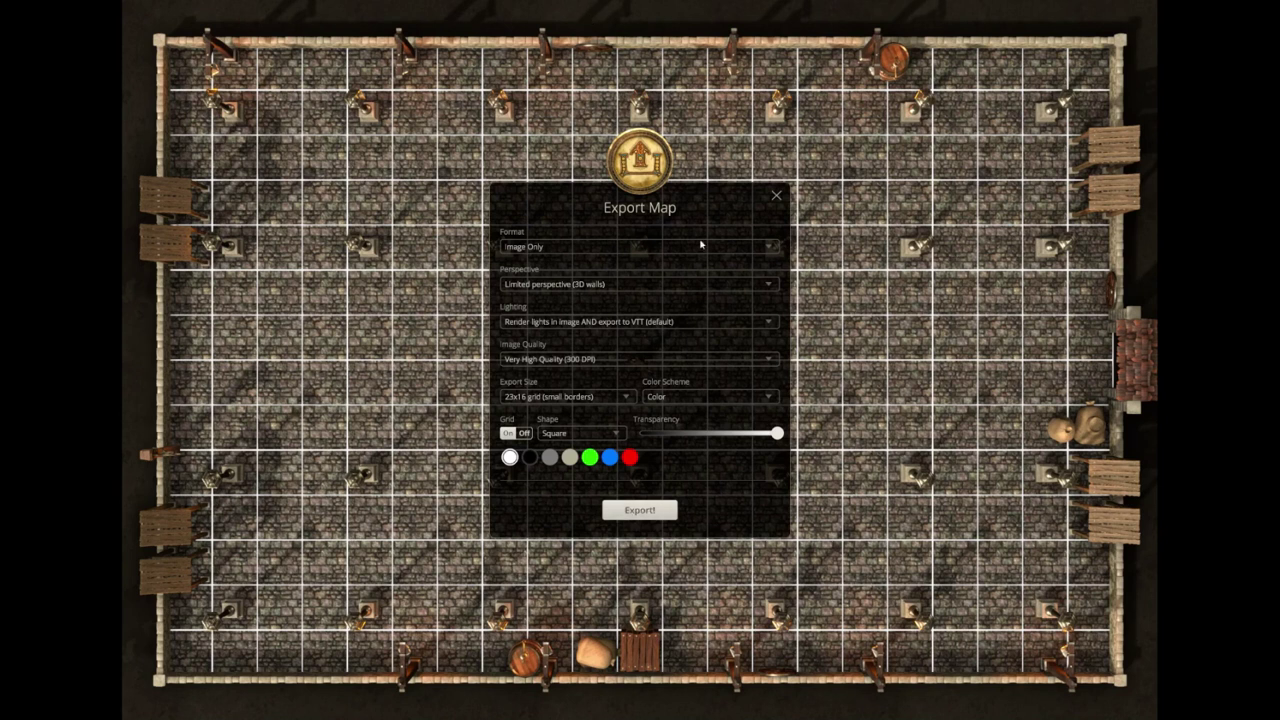
click(777, 195)
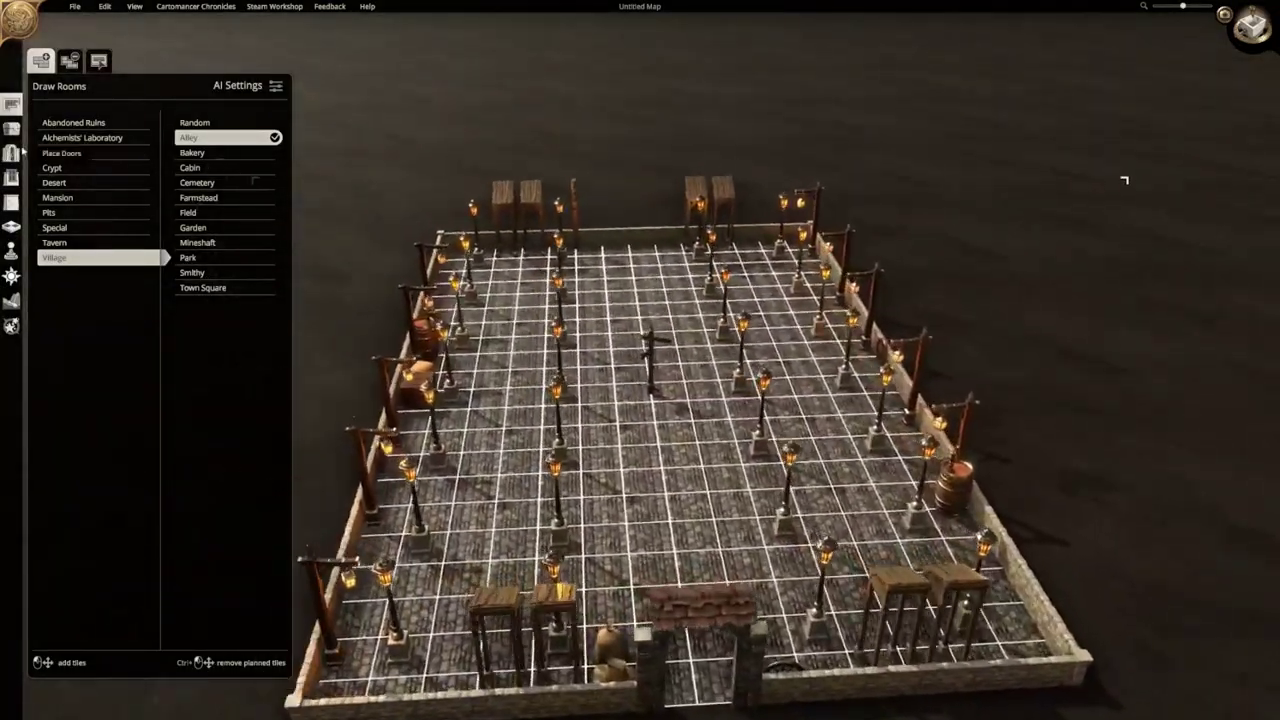
Place a broken rowboat at one end of the alley and a flat wooden raft in the back corner near the opposite end.
click(11, 128)
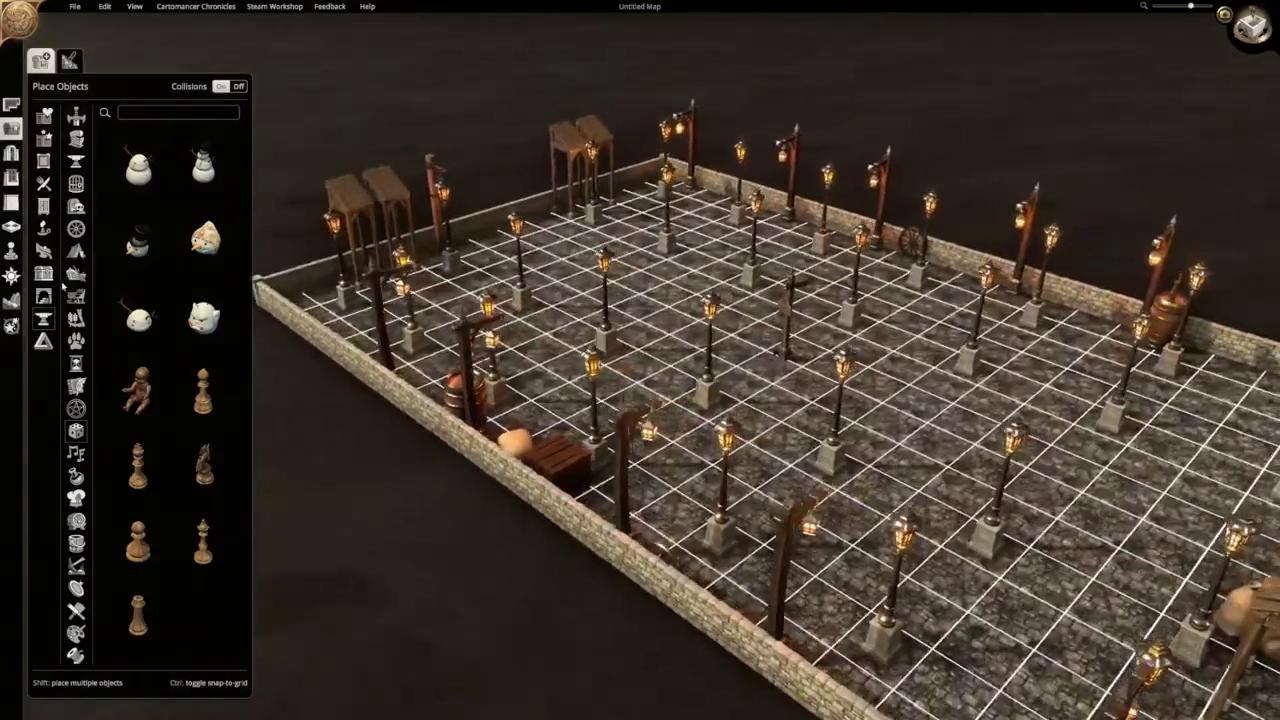
click(76, 273)
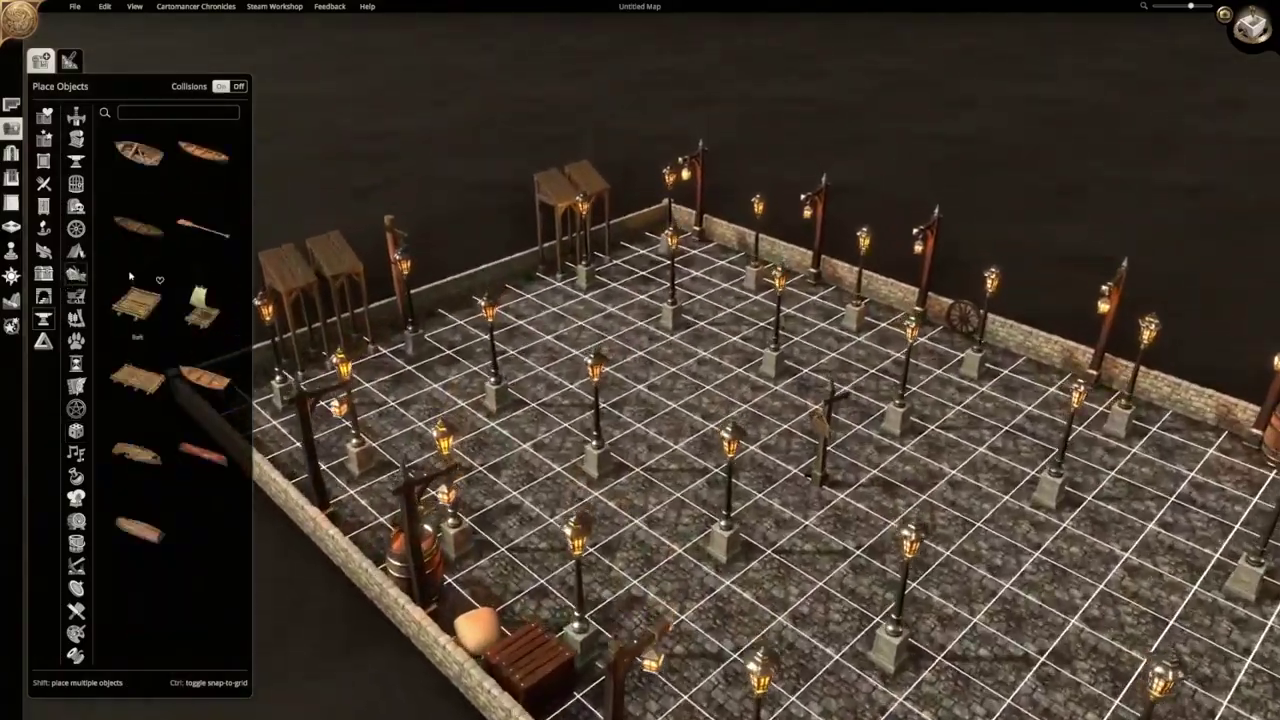
click(135, 152)
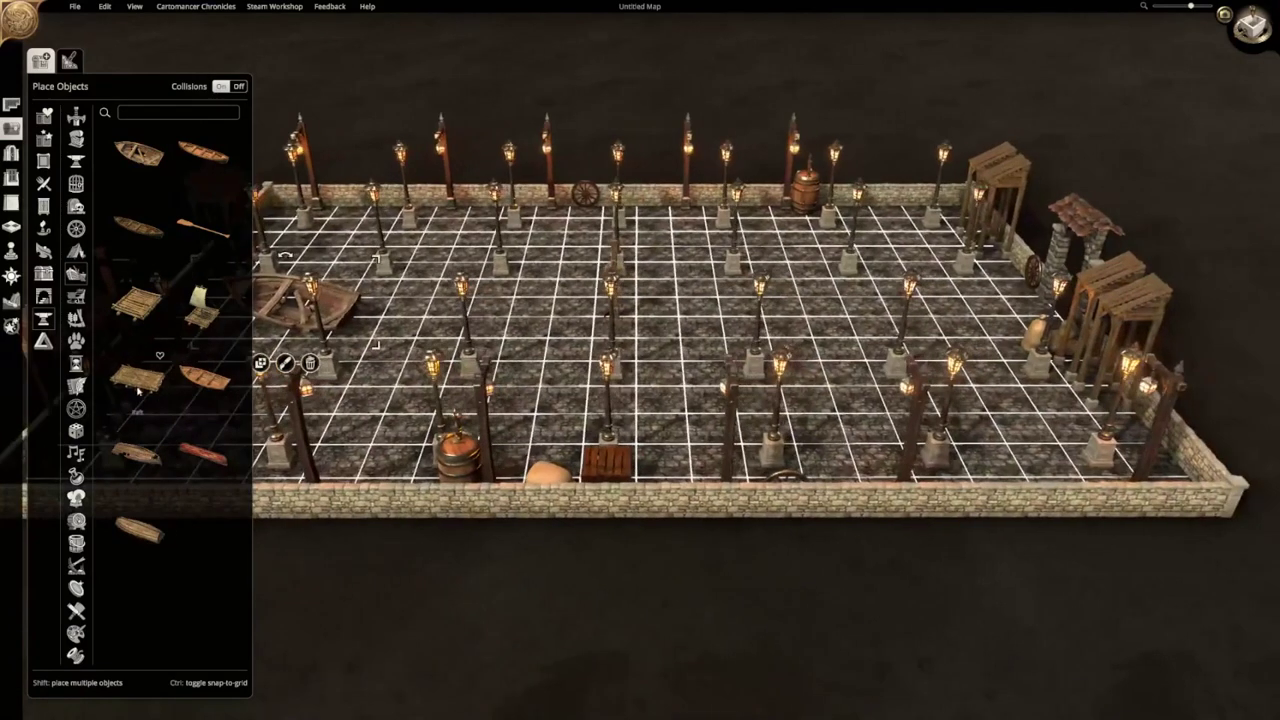
click(137, 388)
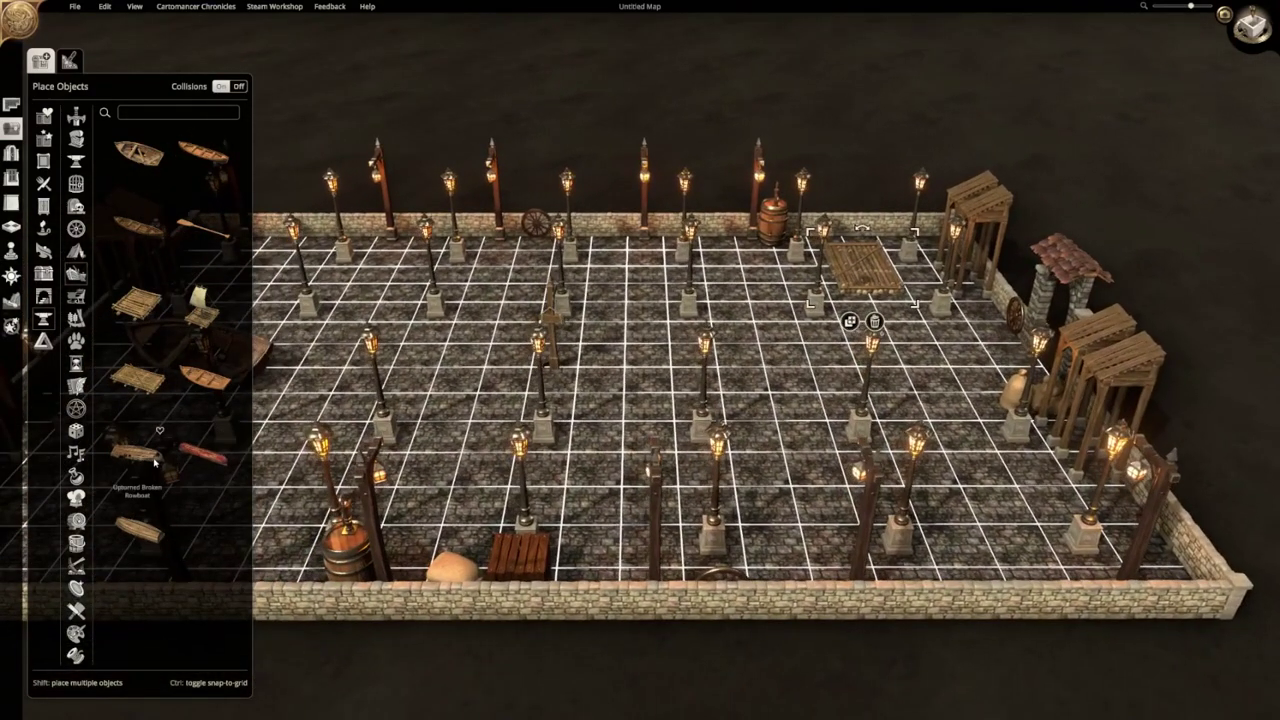
Place three overturned boats: the Upturned Broken Rowboat near the gate end, and the red and plain wooden ones along the back wall.
click(137, 455)
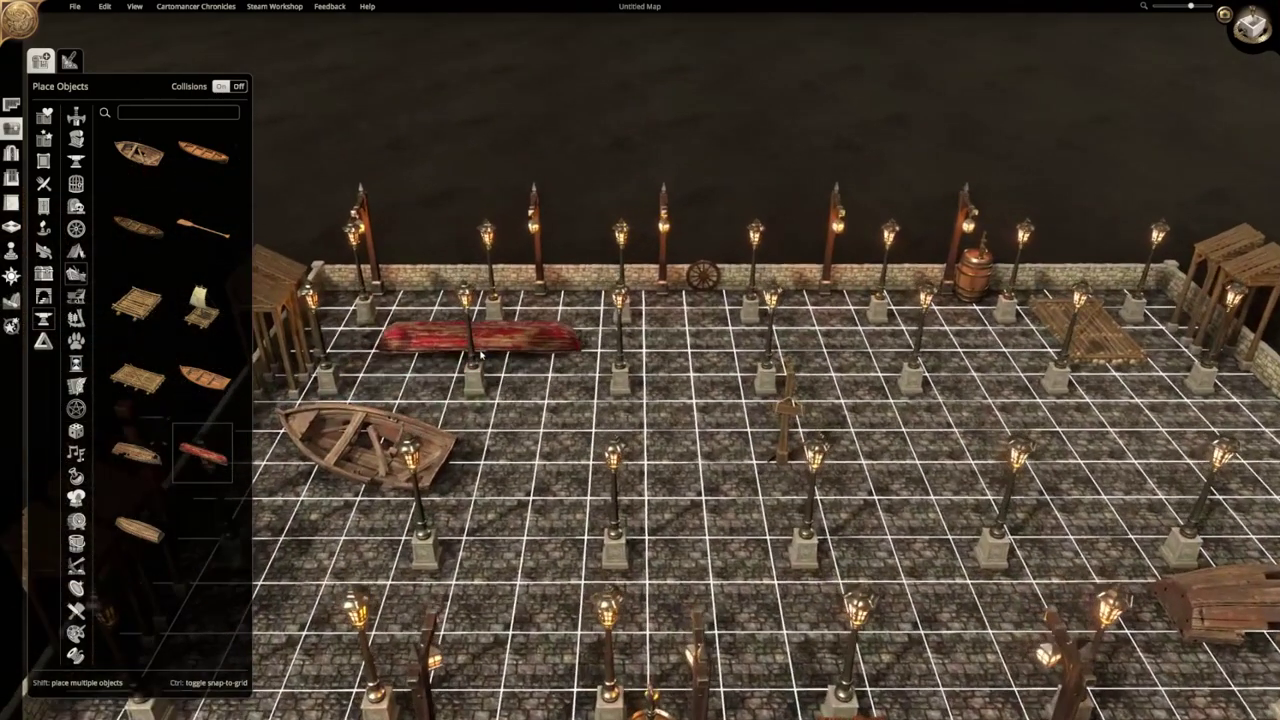
click(484, 345)
key(d)
key(s)
click(162, 520)
click(160, 520)
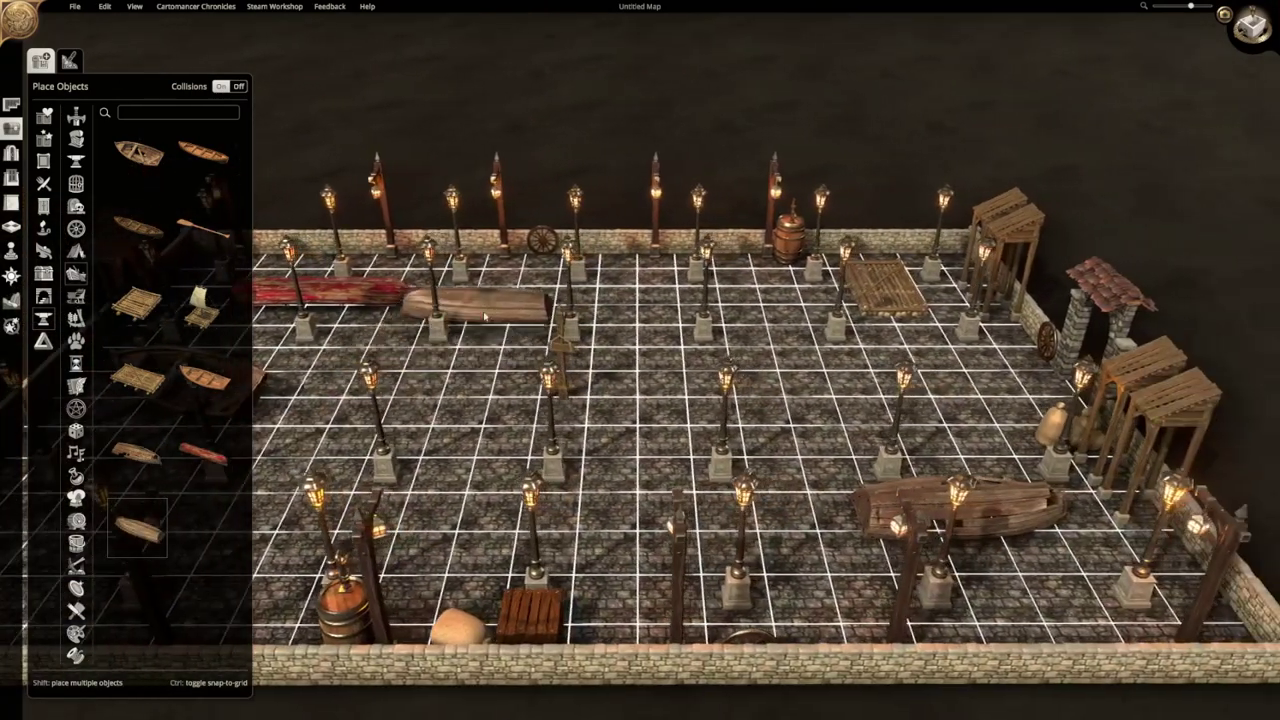
click(595, 290)
Place a paddle near the plain overturned boat and add a duplicate paddle beside the Upturned Broken Rowboat.
click(193, 242)
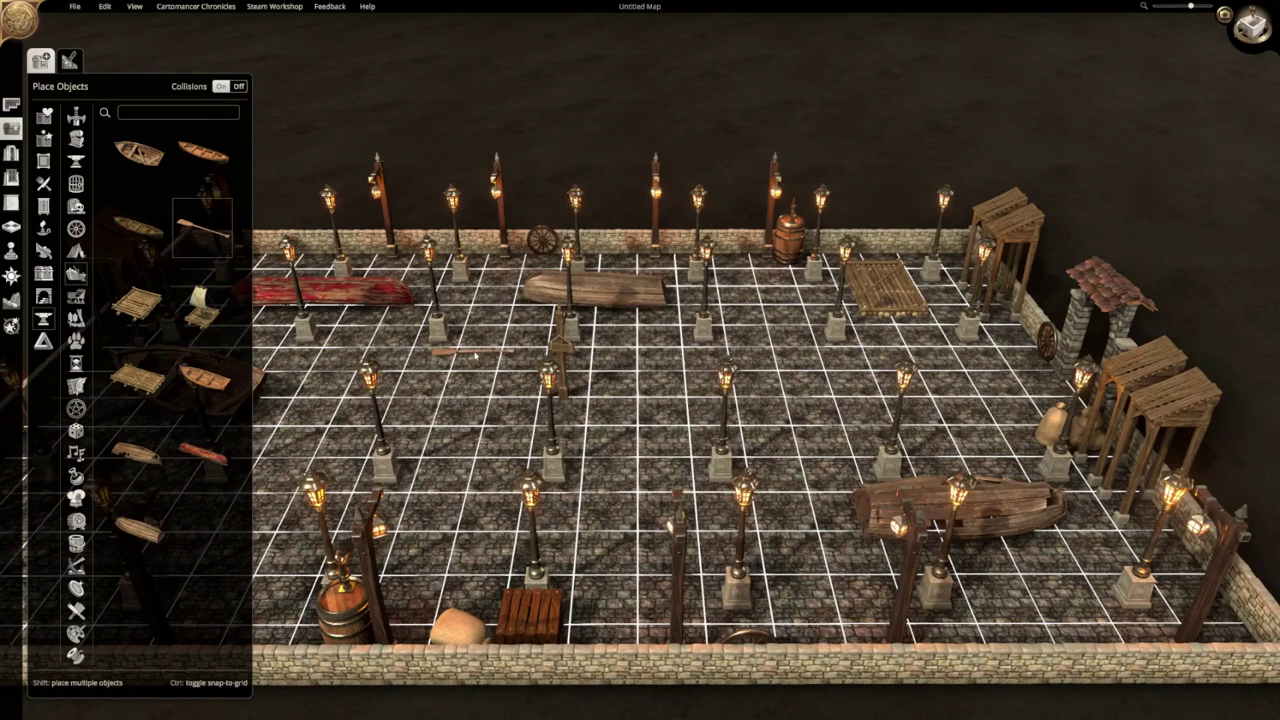
click(505, 318)
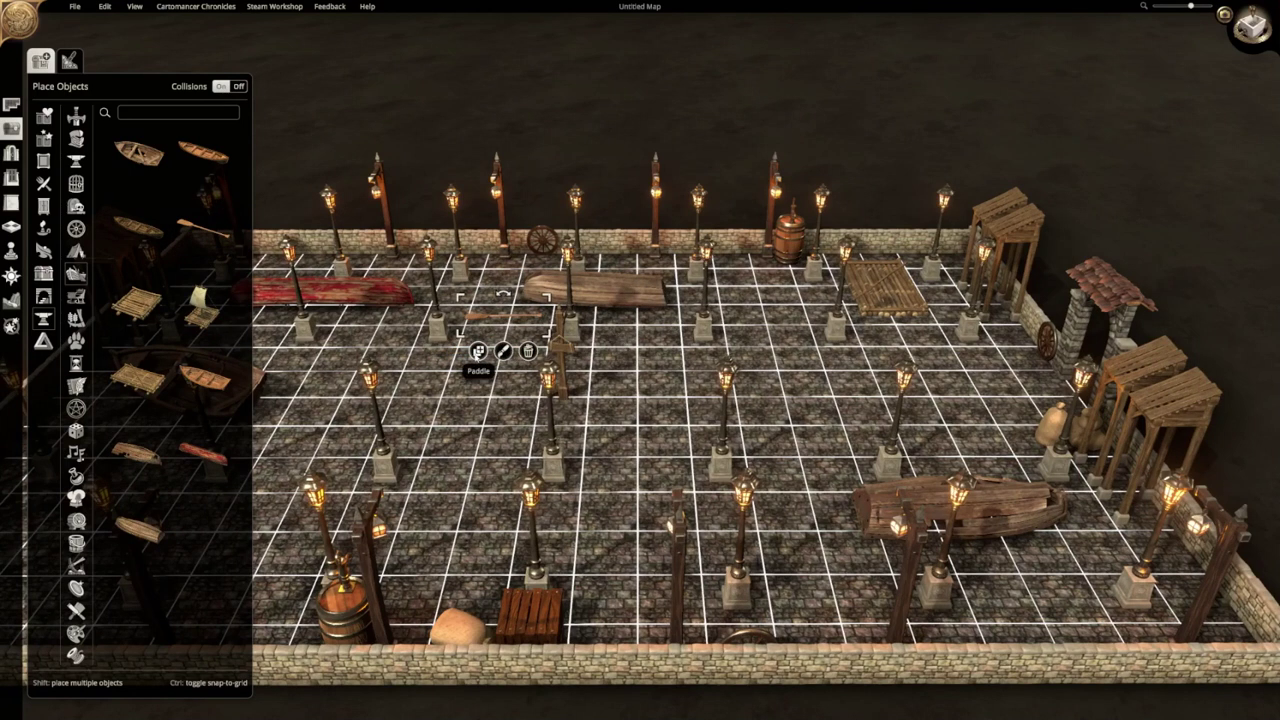
click(478, 351)
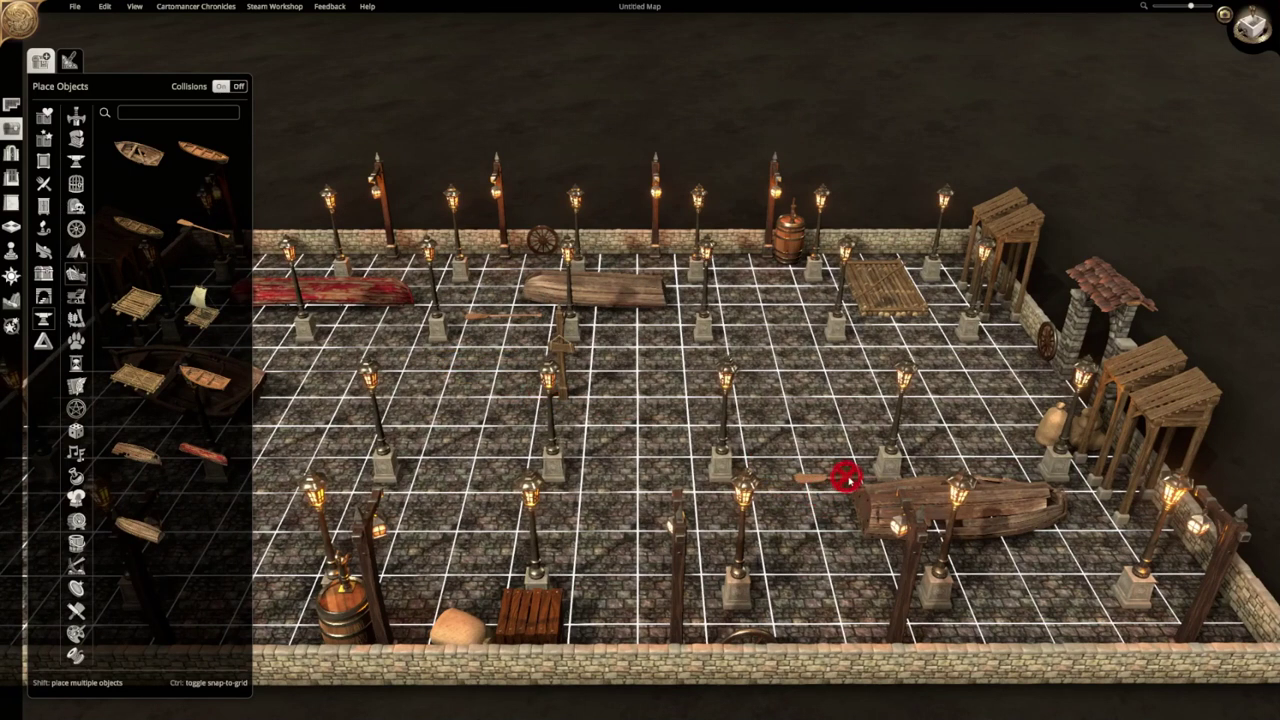
scroll(685, 458, down, 6)
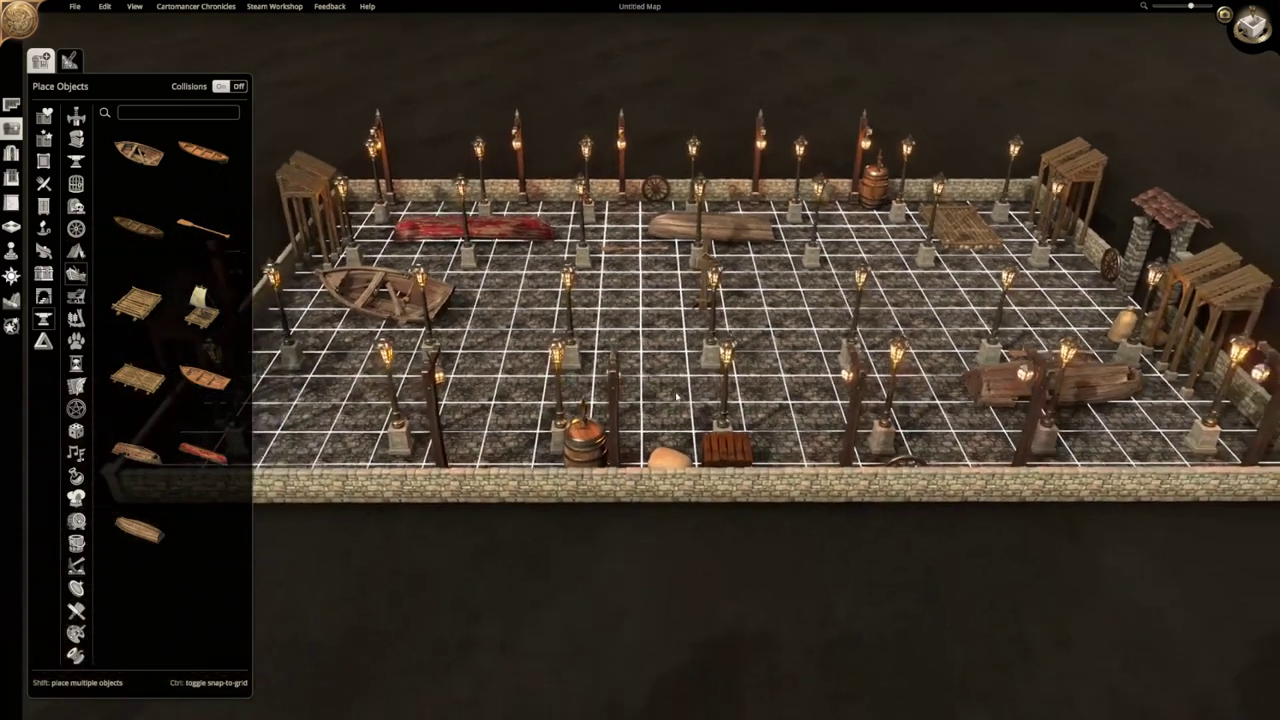
scroll(516, 404, up, 1)
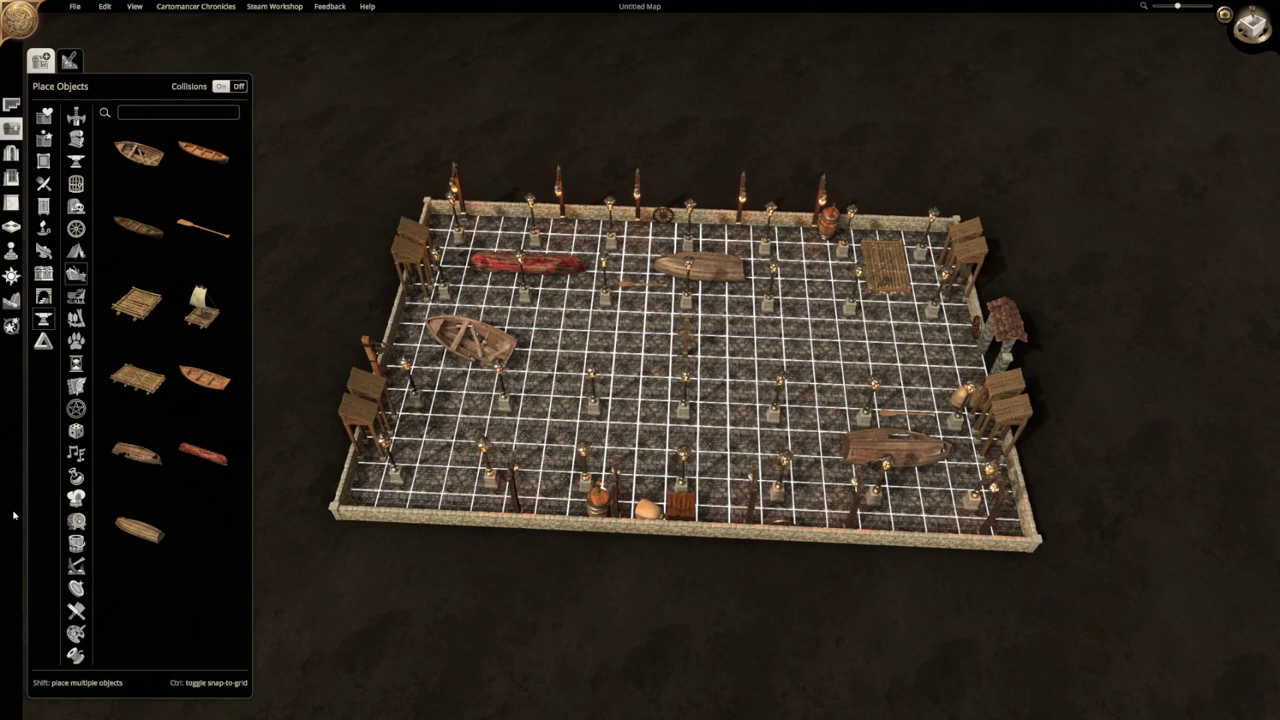
middle_drag(522, 520, 285, 436)
scroll(285, 436, up, 4)
middle_drag(800, 575, 619, 541)
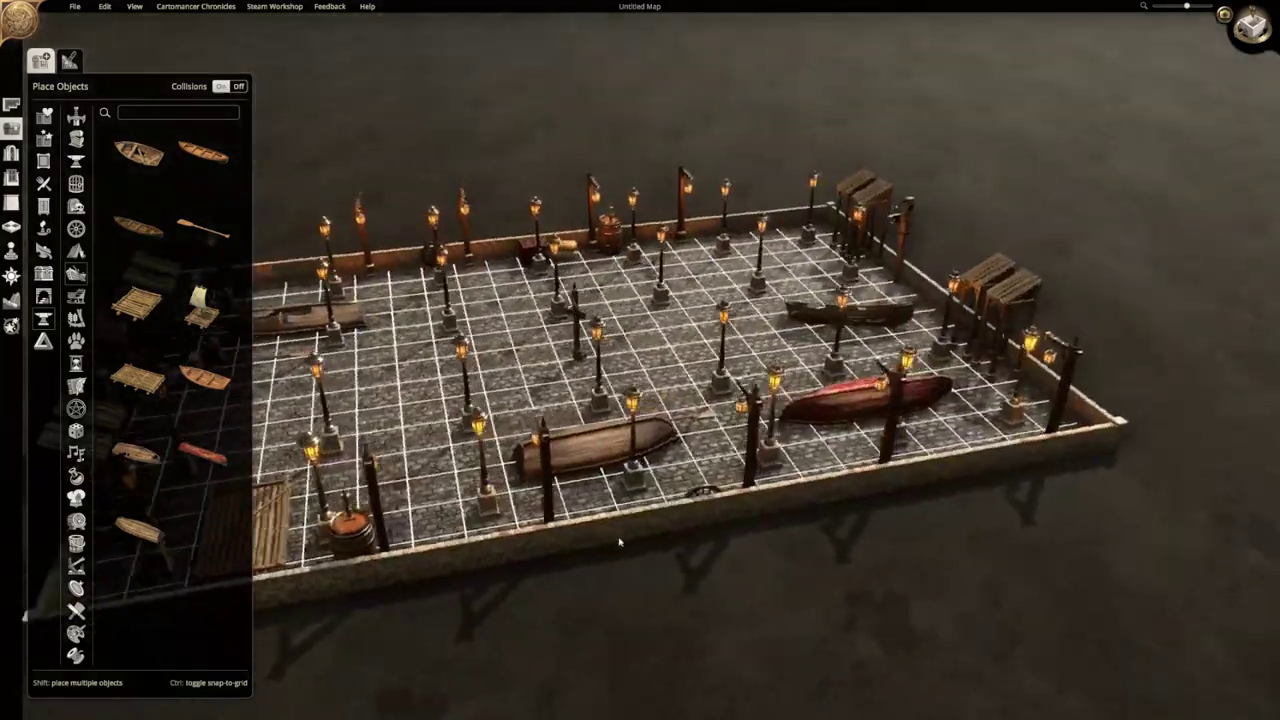